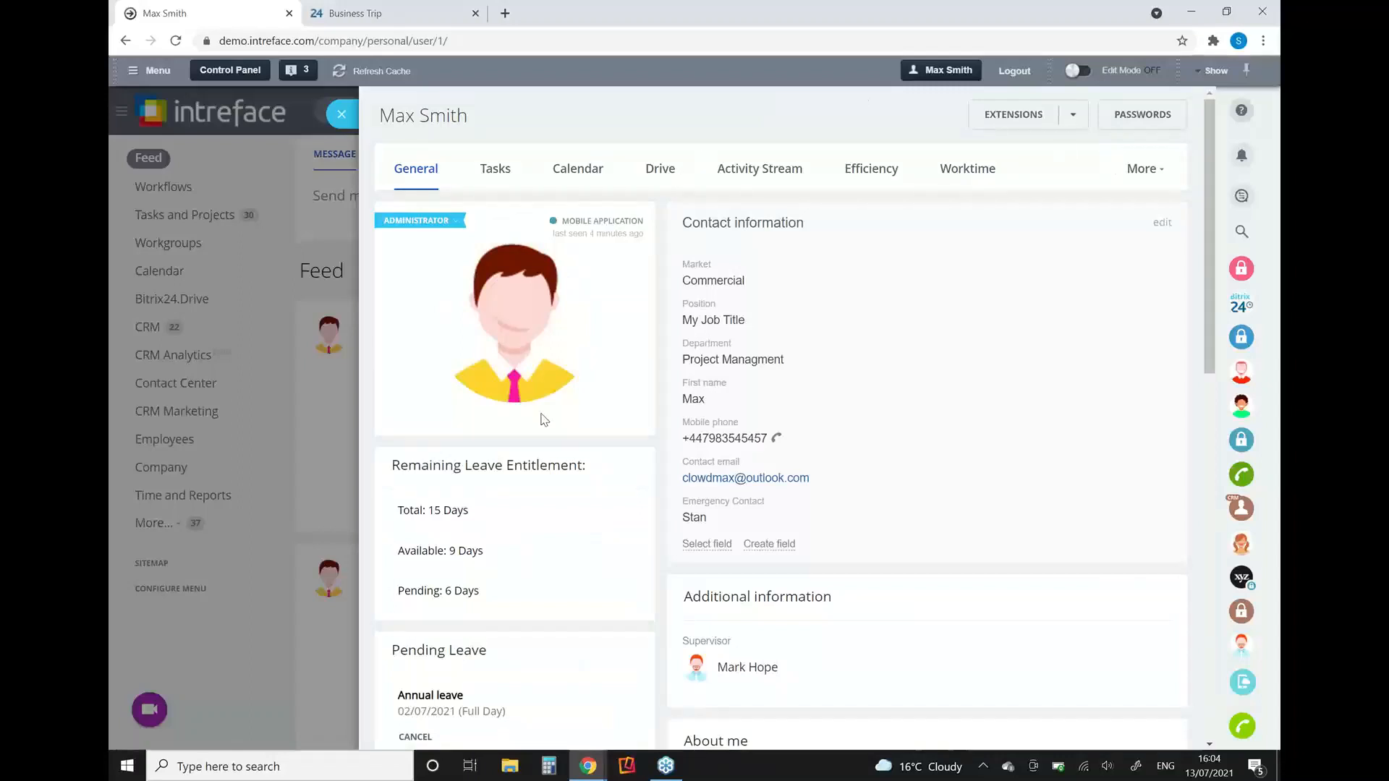
Step: Examine the existing fields available to add and the custom field types offered for the profile's Contact information
left_click(722, 552)
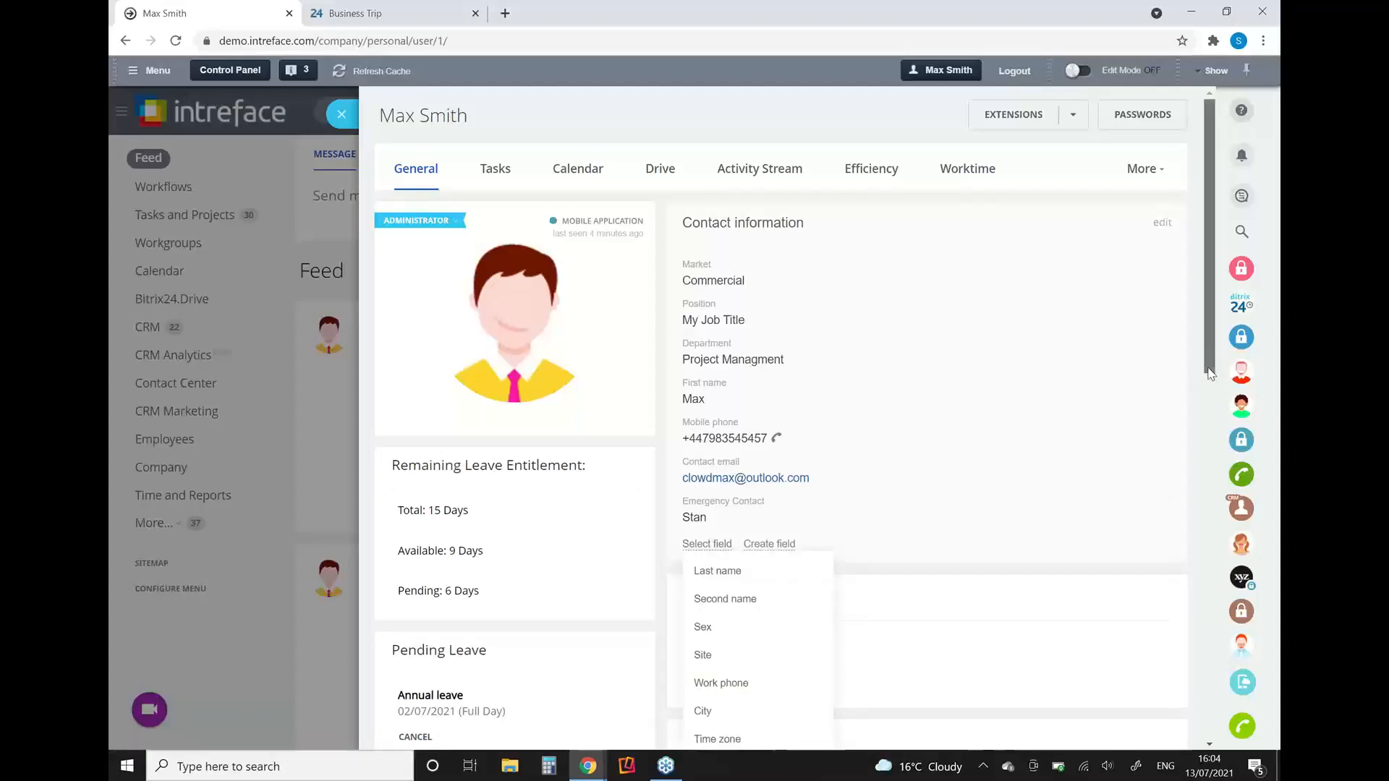
left_click_drag(1210, 366, 1210, 427)
left_click(770, 400)
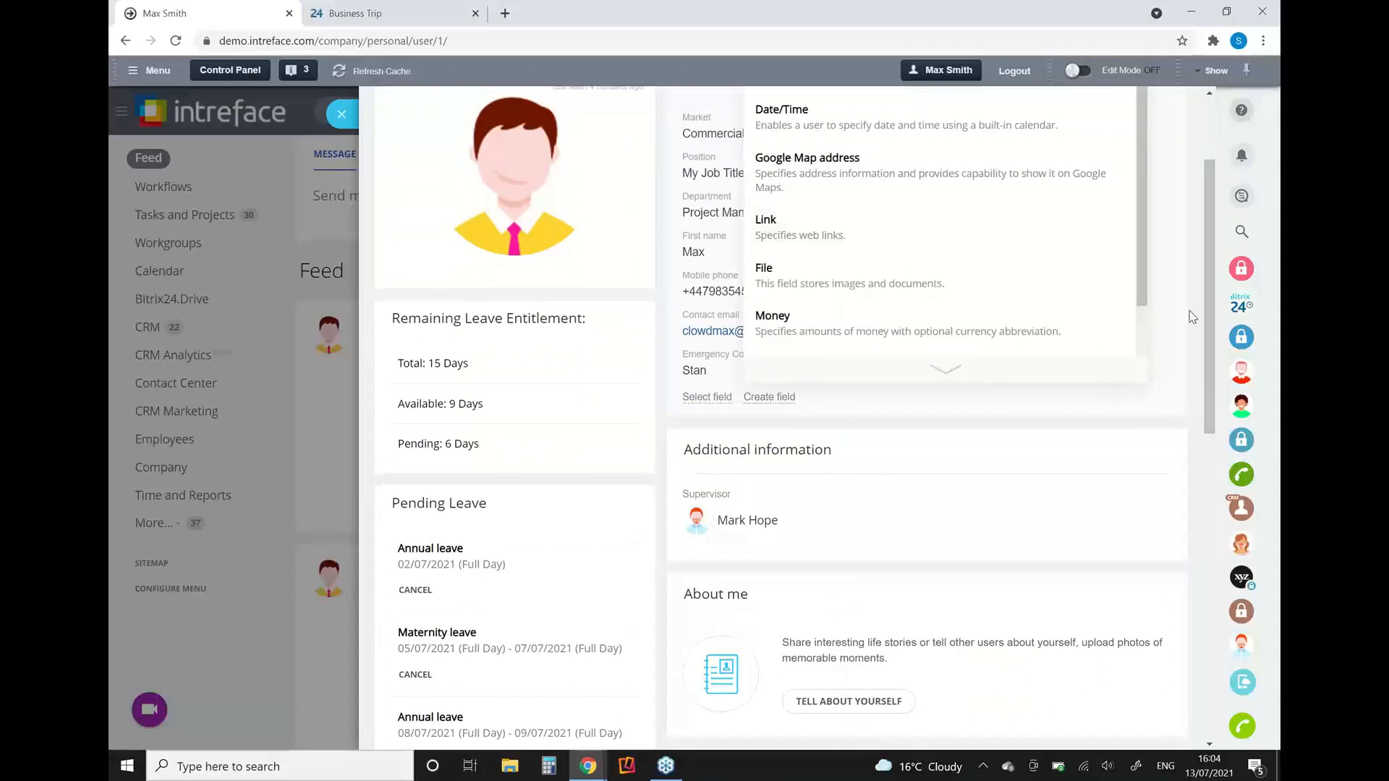
scroll(1203, 298, "up", 1)
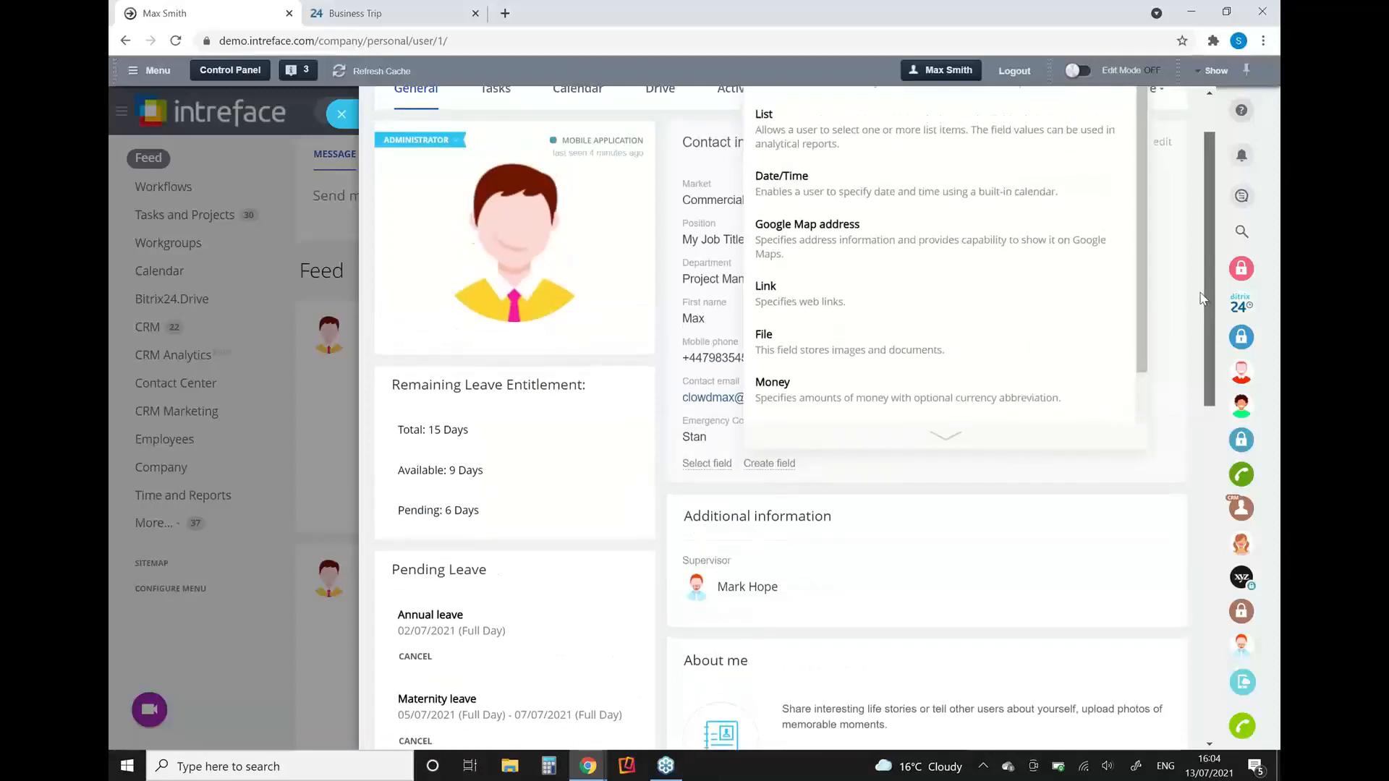
left_click(867, 480)
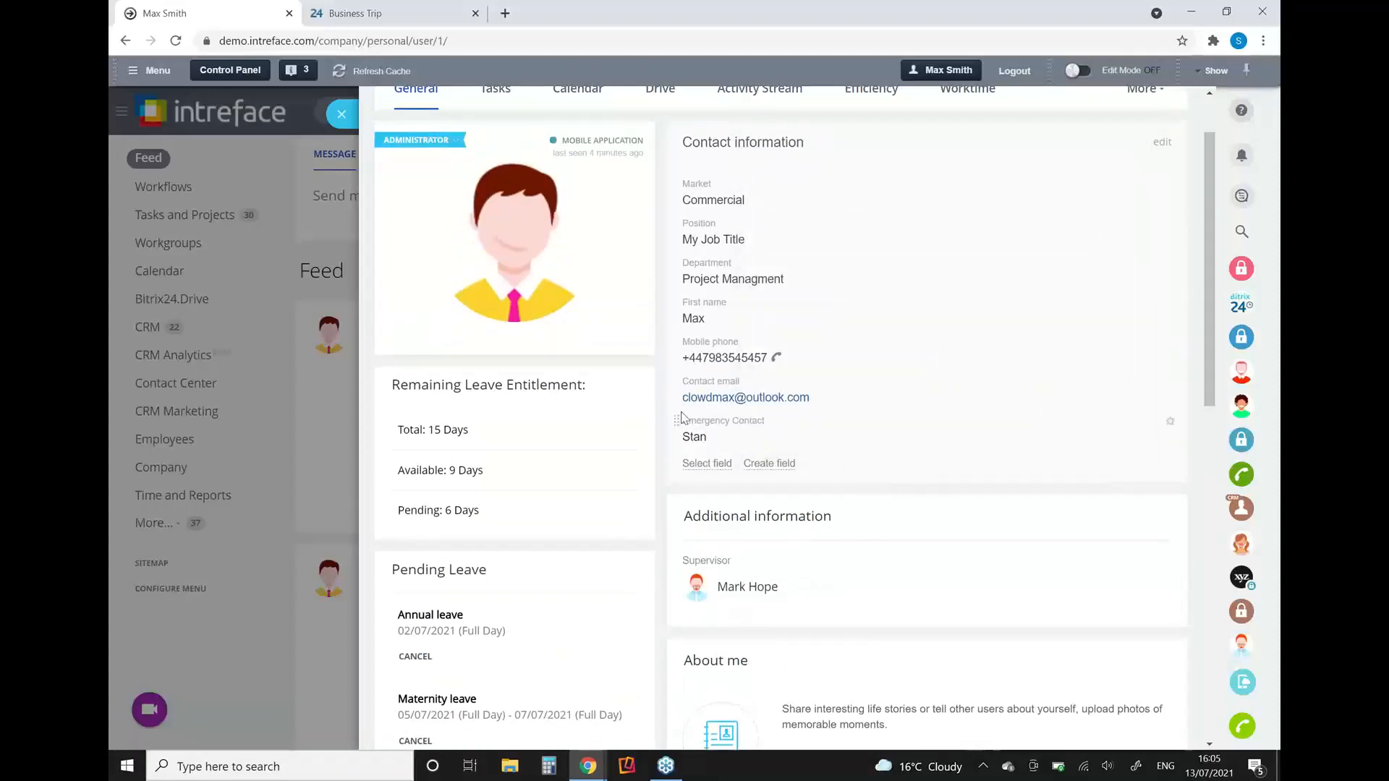
mouse_move(675, 410)
left_mouse_down()
mouse_move(670, 323)
mouse_move(682, 424)
left_mouse_up()
Step: Review the rest of the profile and read the "Congratulations on the promotion..." post under Appreciations, returning to the start of the profile
left_click_drag(1210, 413, 1224, 523)
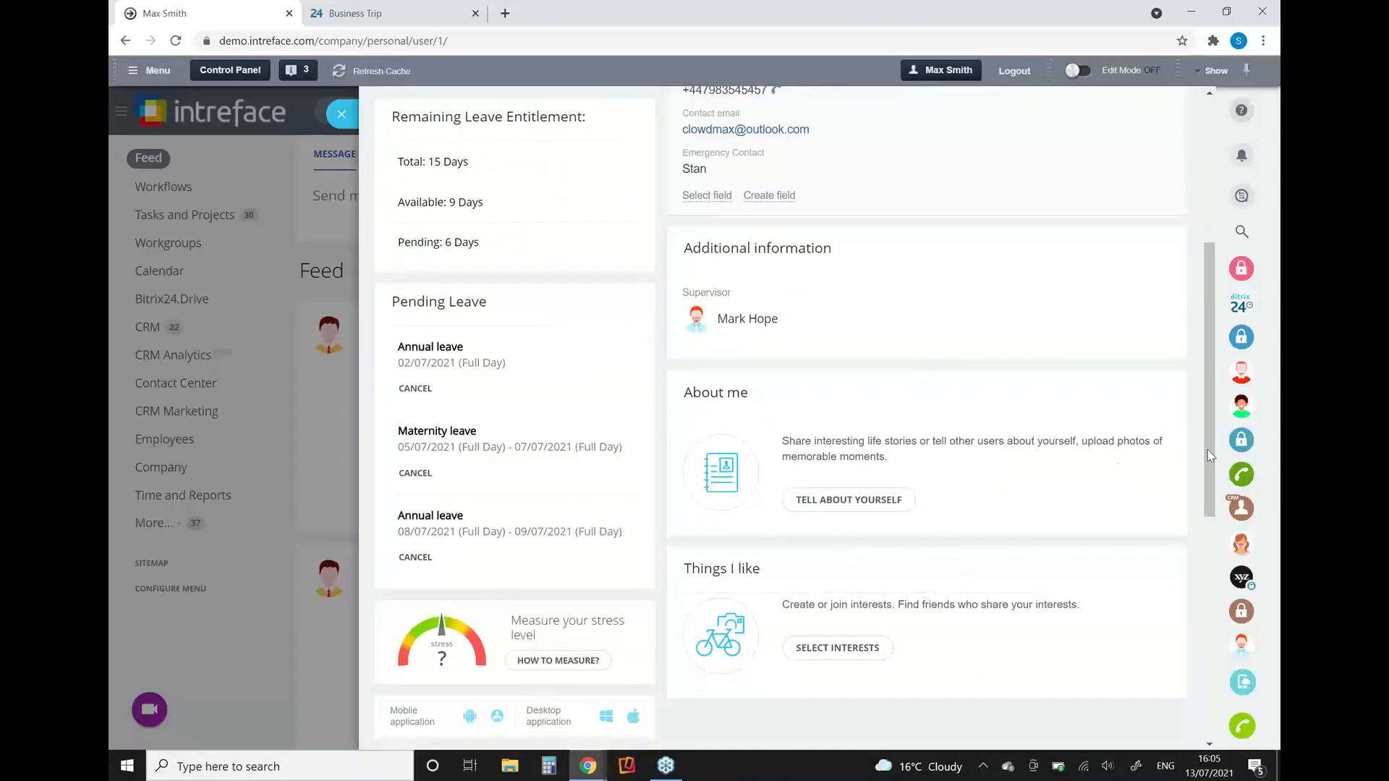
left_click_drag(1210, 456, 1216, 625)
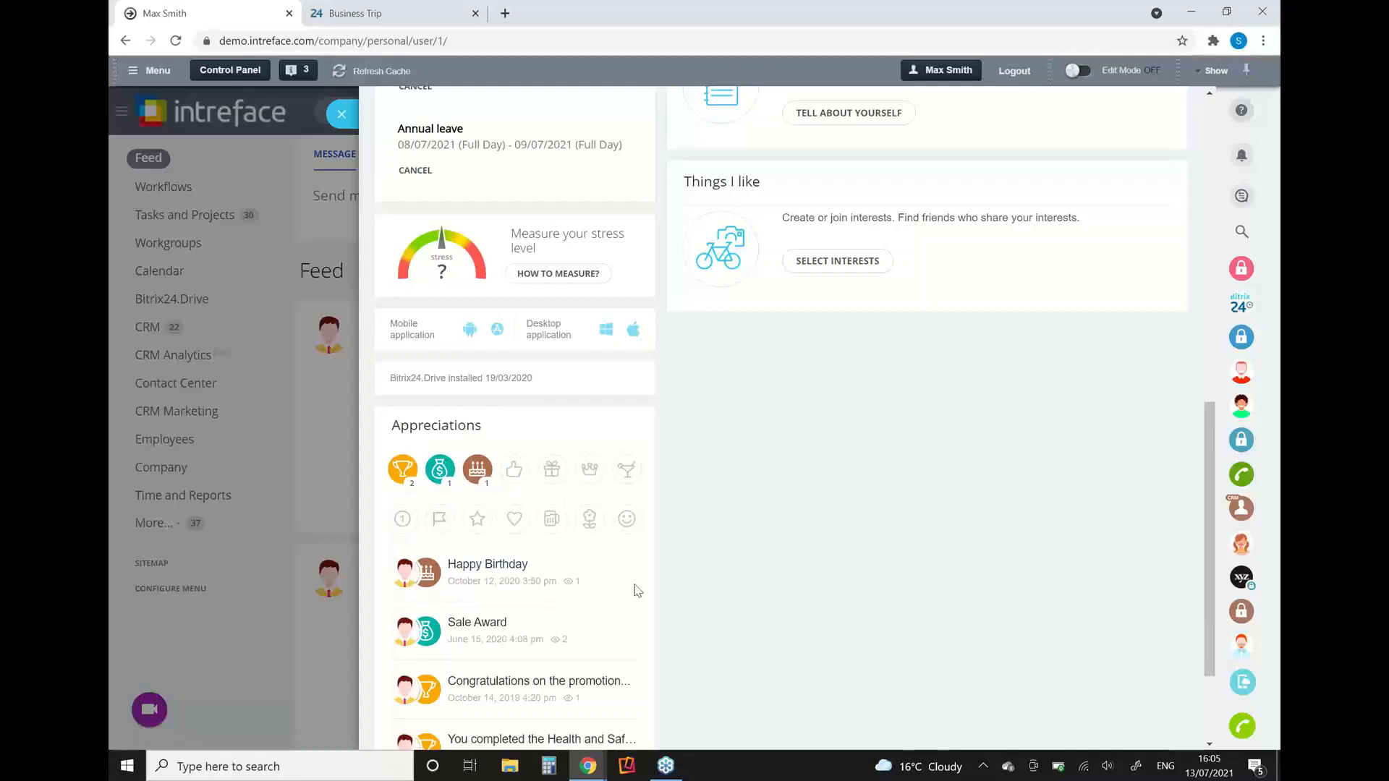
left_click(473, 682)
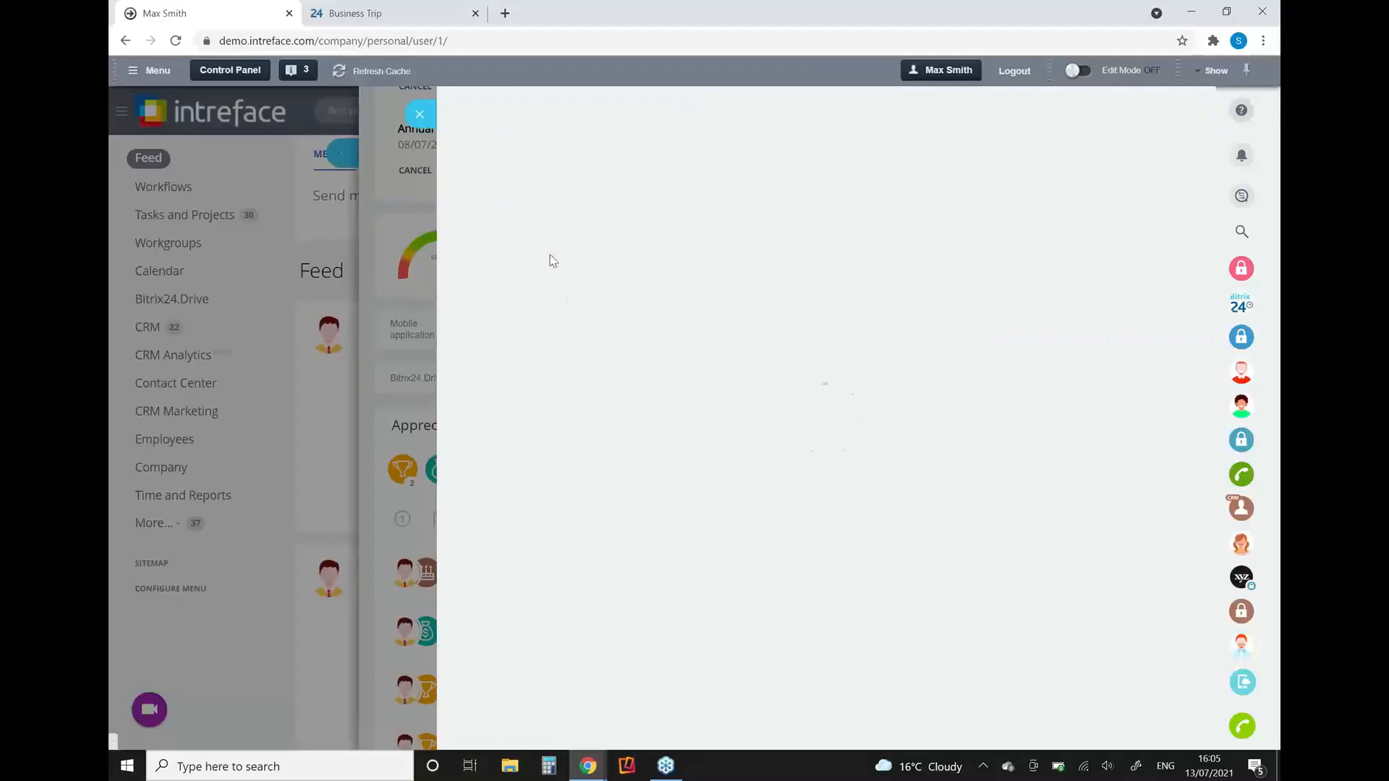
left_click(418, 116)
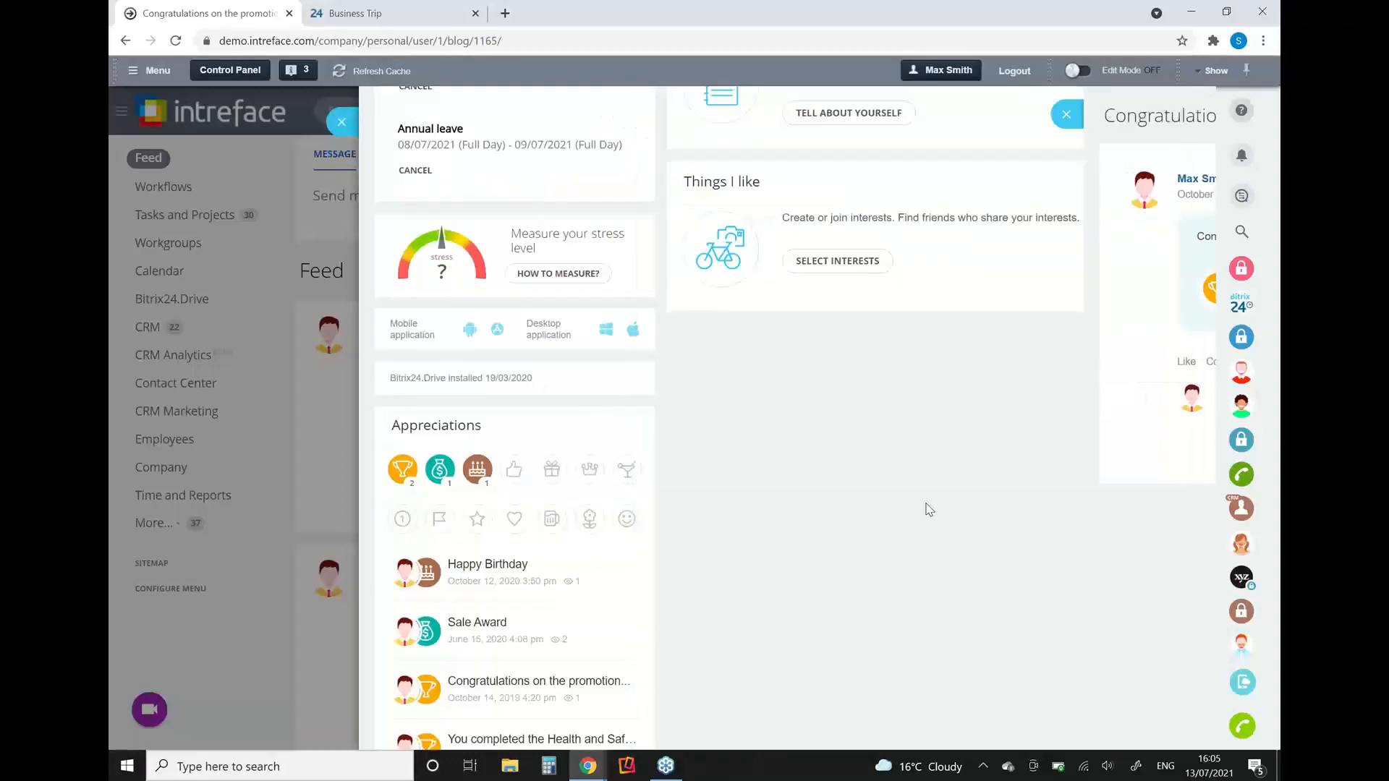
scroll(1187, 466, "up", 10)
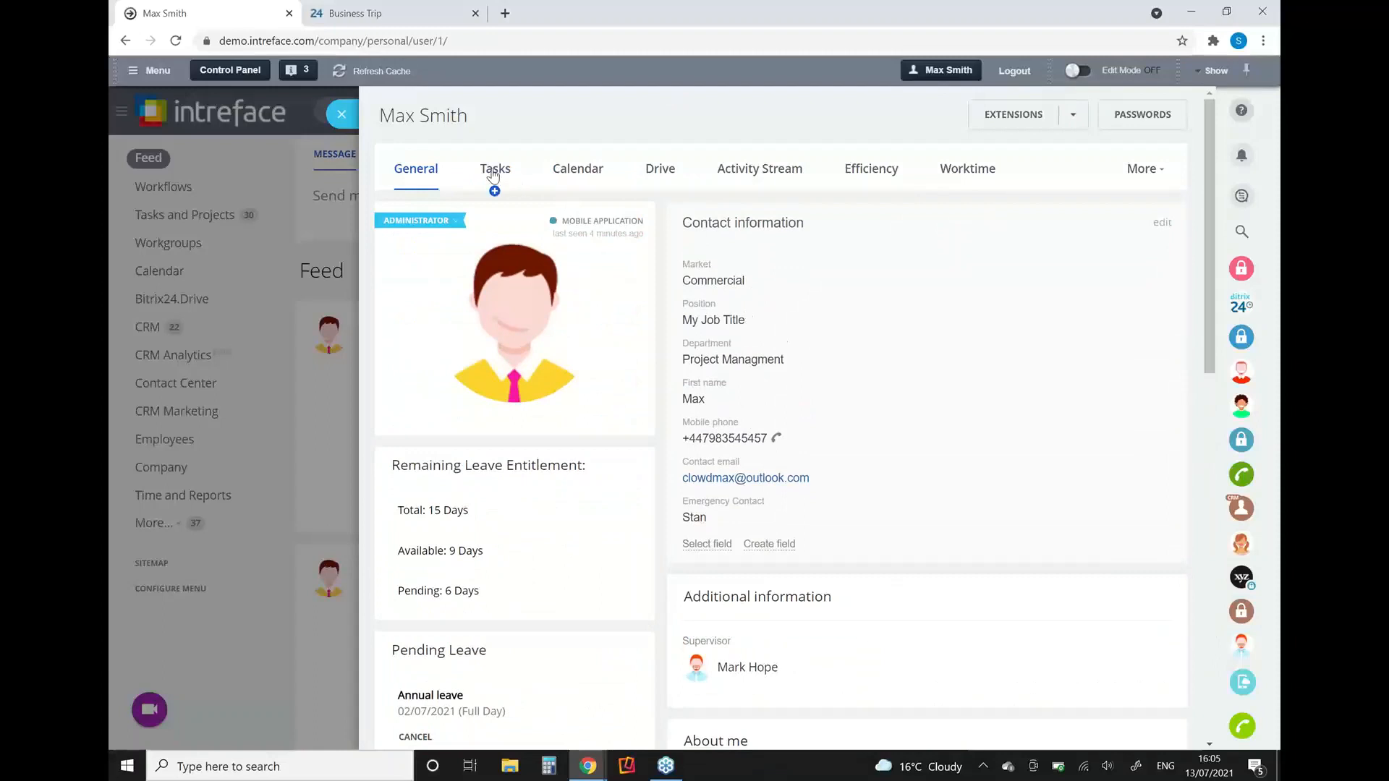
Step: View the profile's Calendar and Drive, then close the profile to return to the feed
left_click(568, 174)
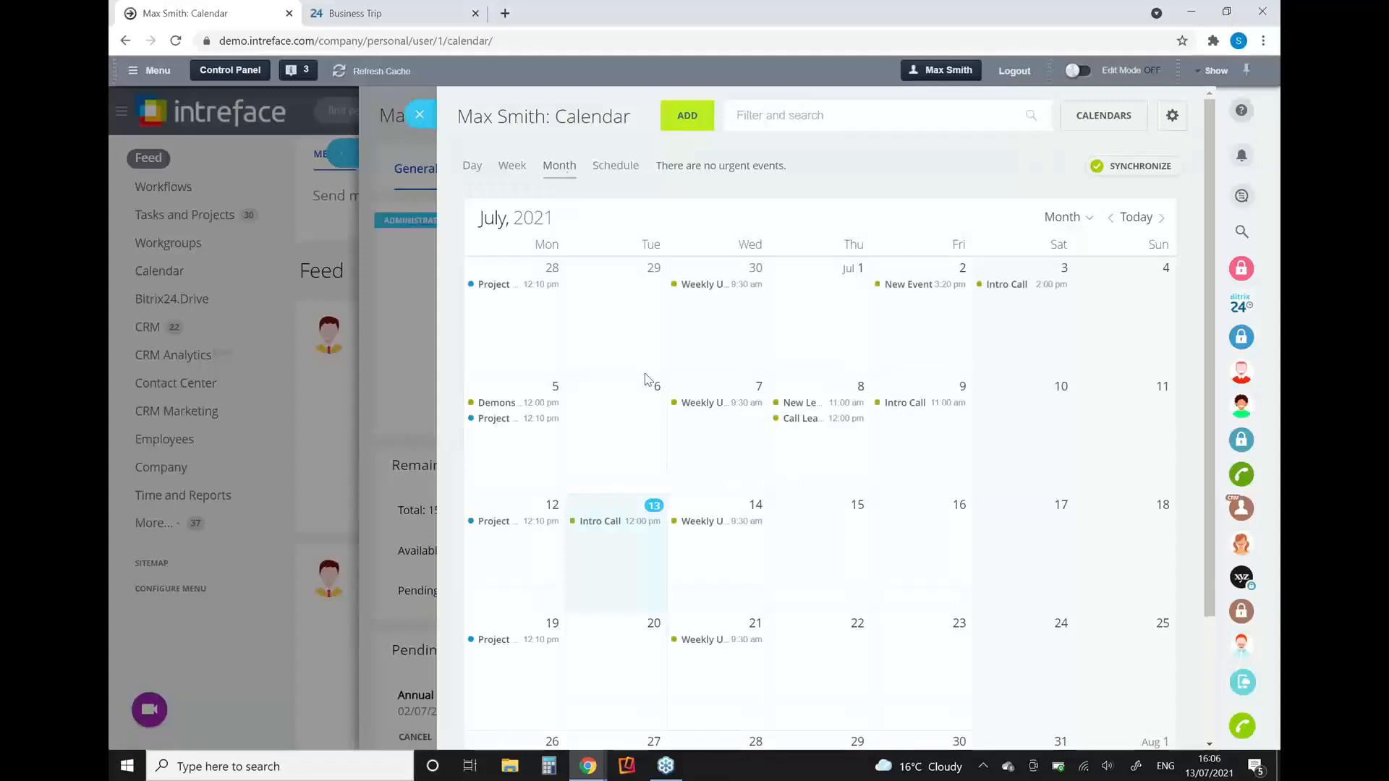
left_click(419, 118)
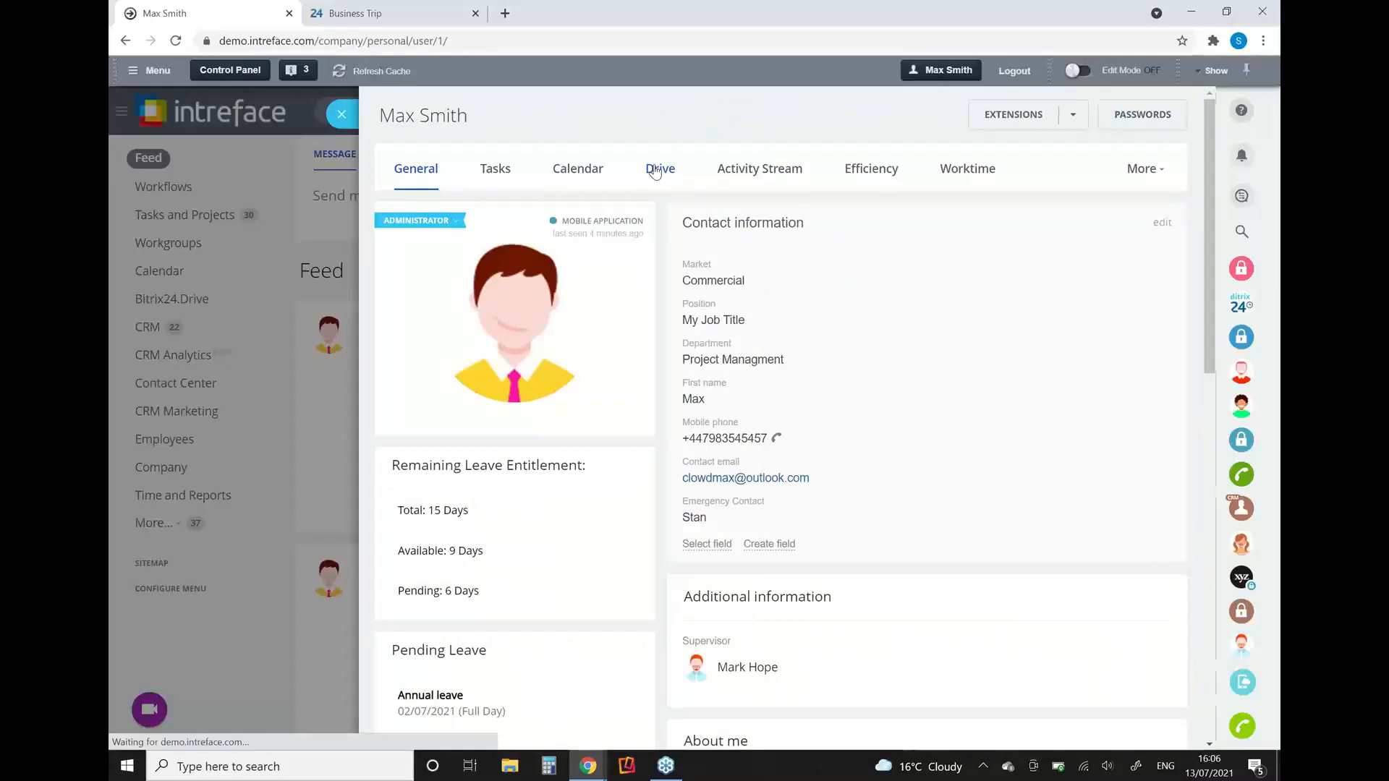
left_click(655, 170)
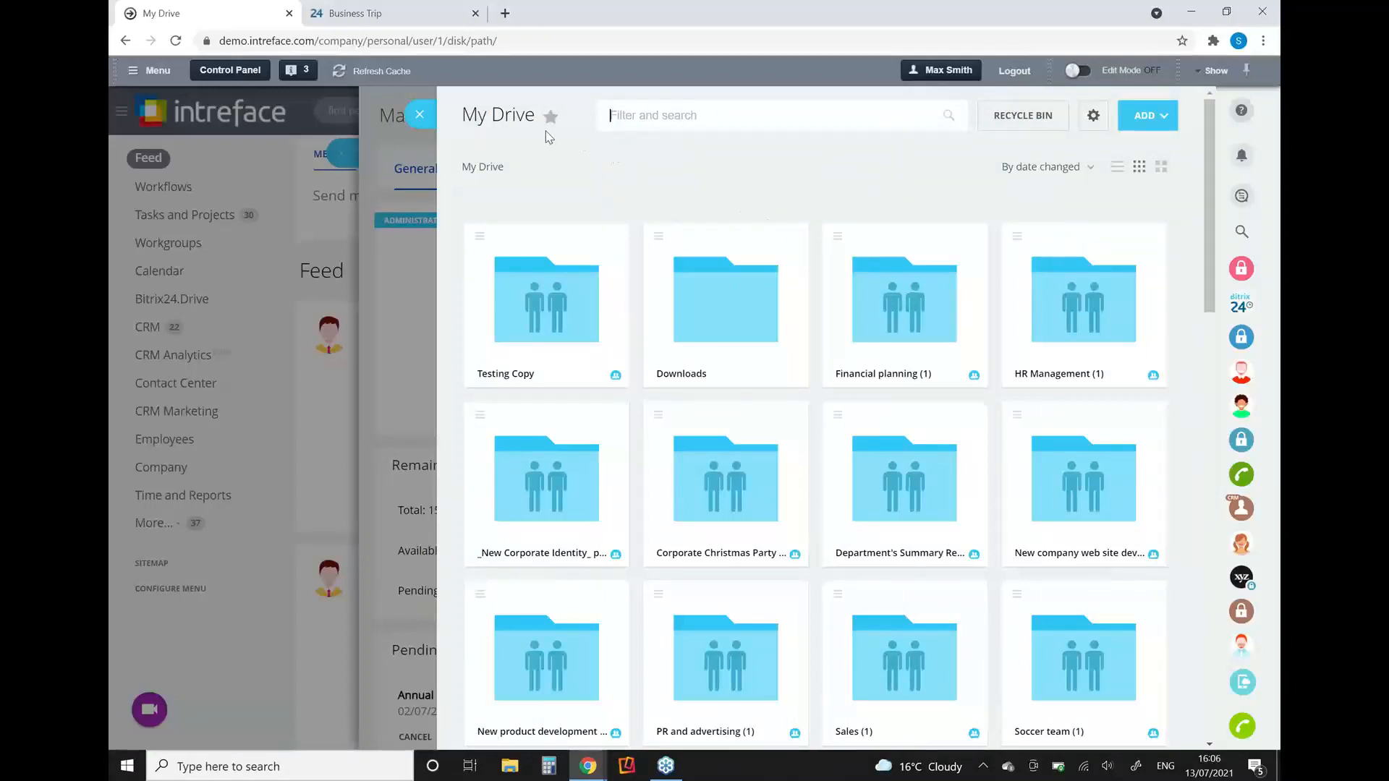
left_click(421, 114)
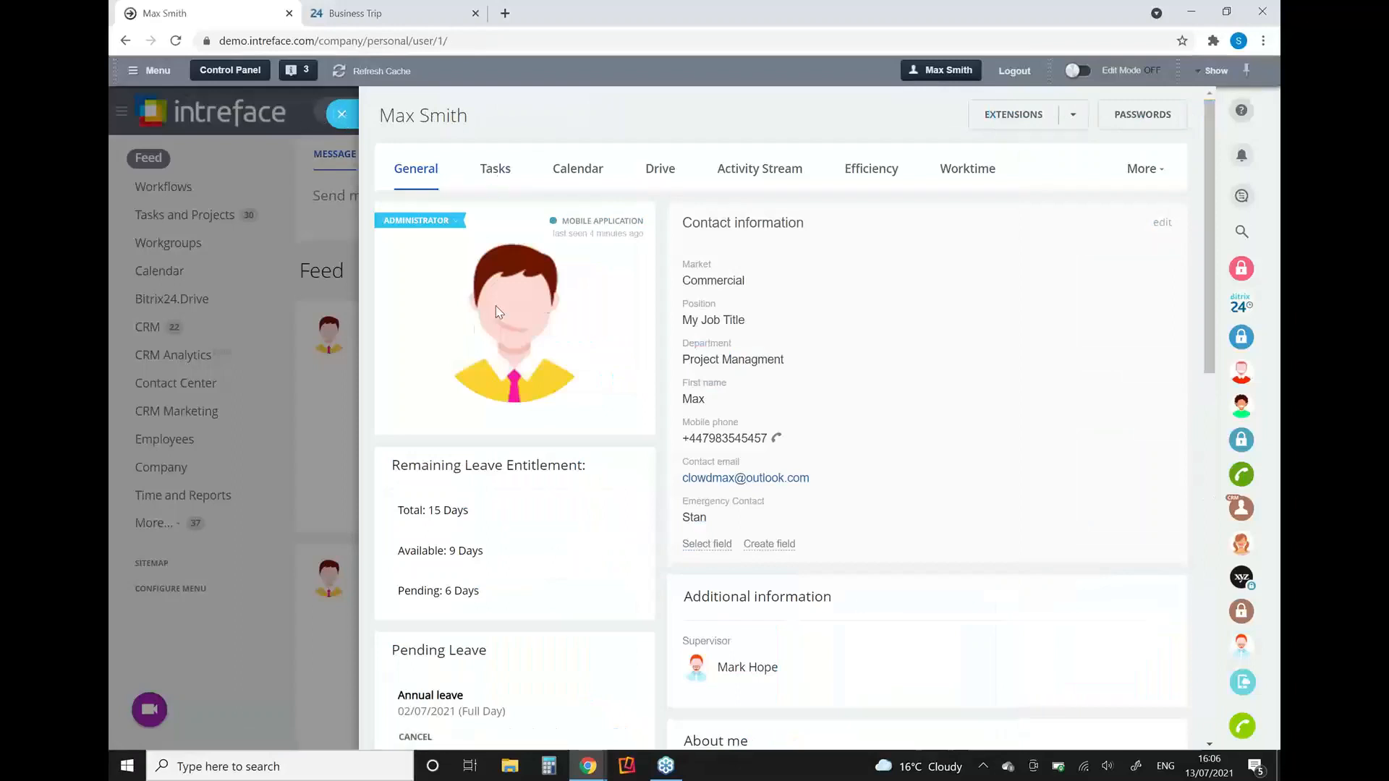
left_click(343, 115)
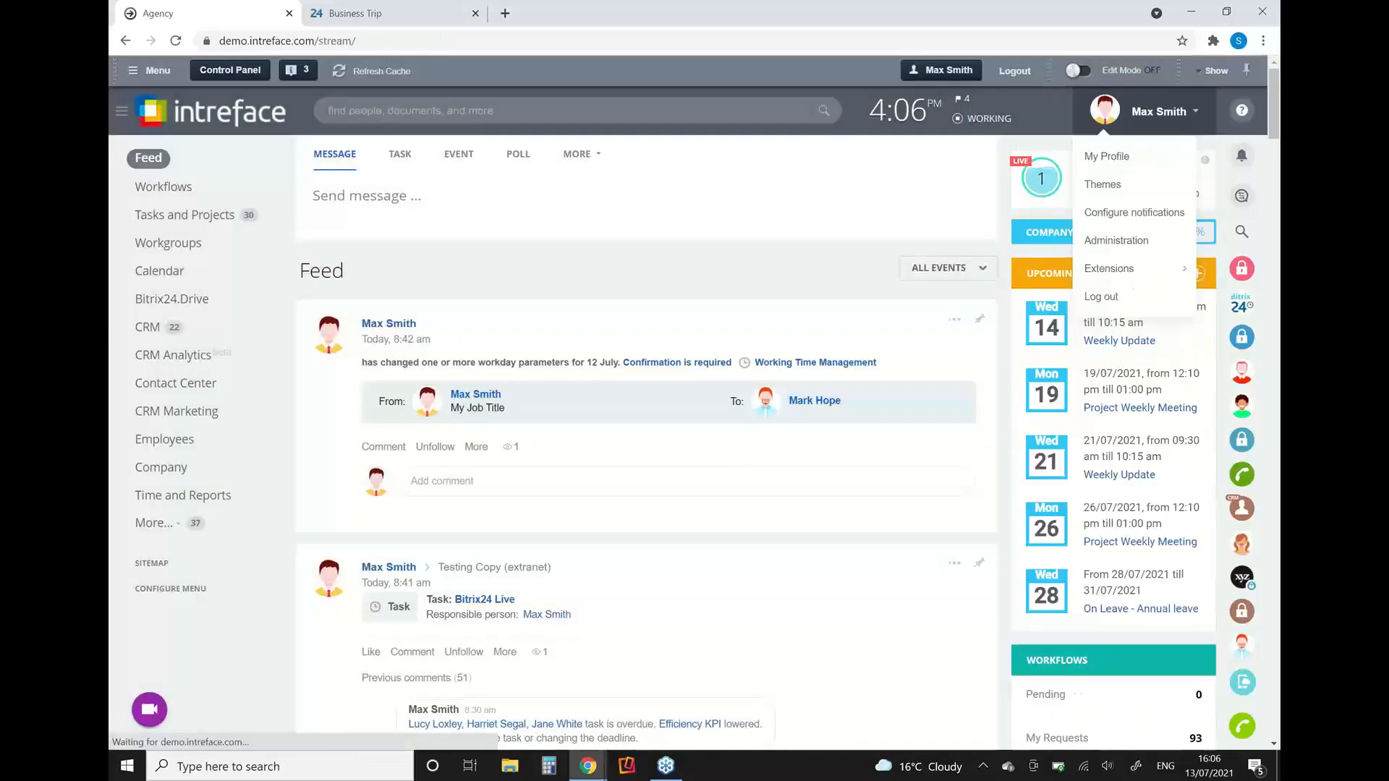
Step: Search the whole portal for the profile's supervisor by full name and open that employee's profile
left_click(387, 113)
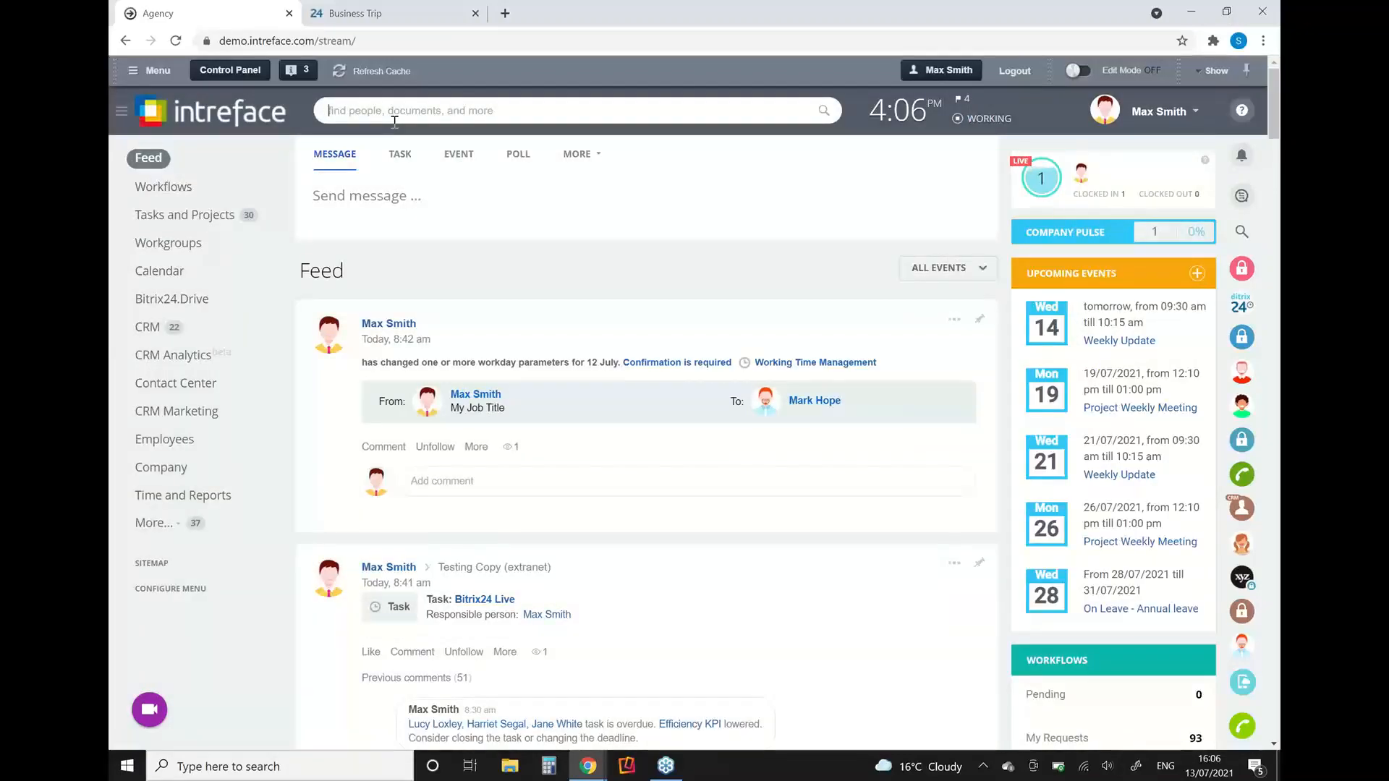
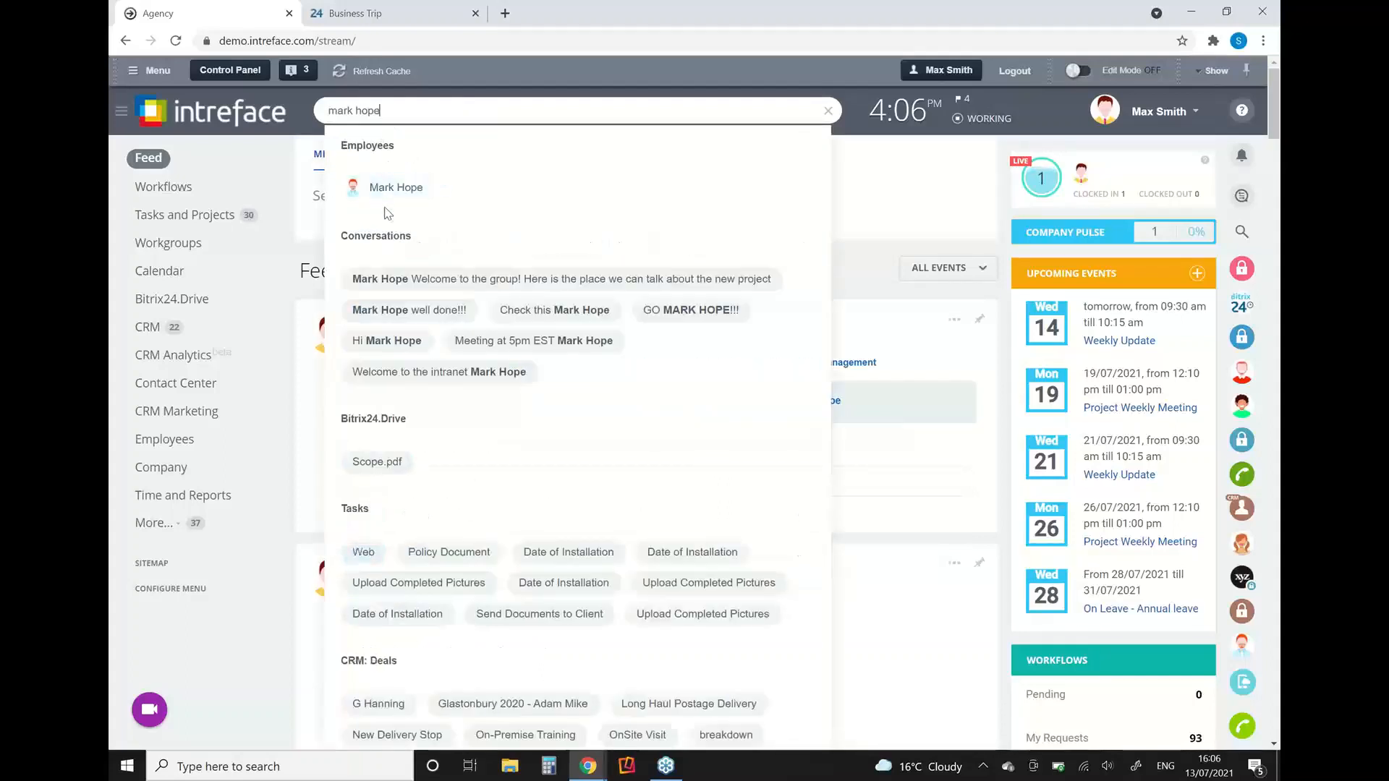
left_click(385, 197)
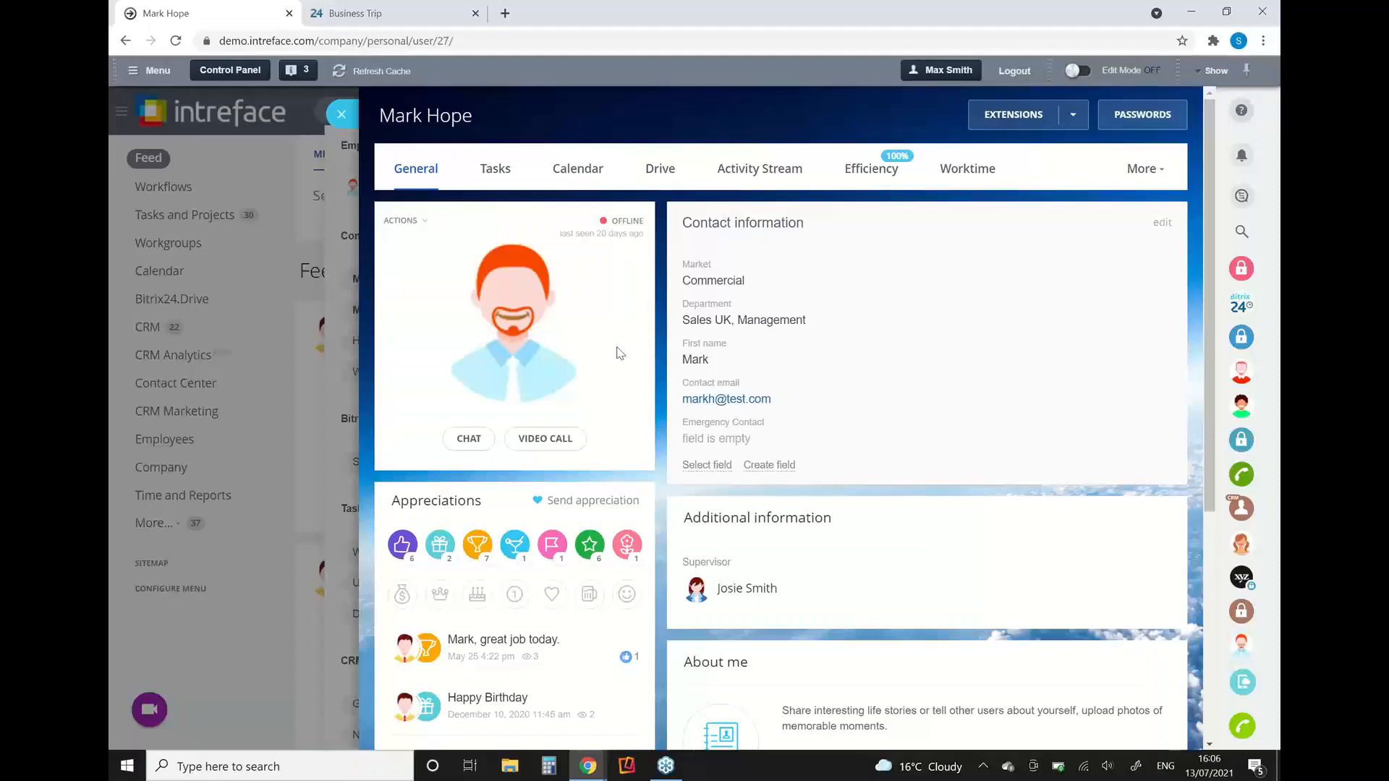
Step: Start a chat with this employee and send a greeting by first name asking "how are you ?"
left_click(469, 440)
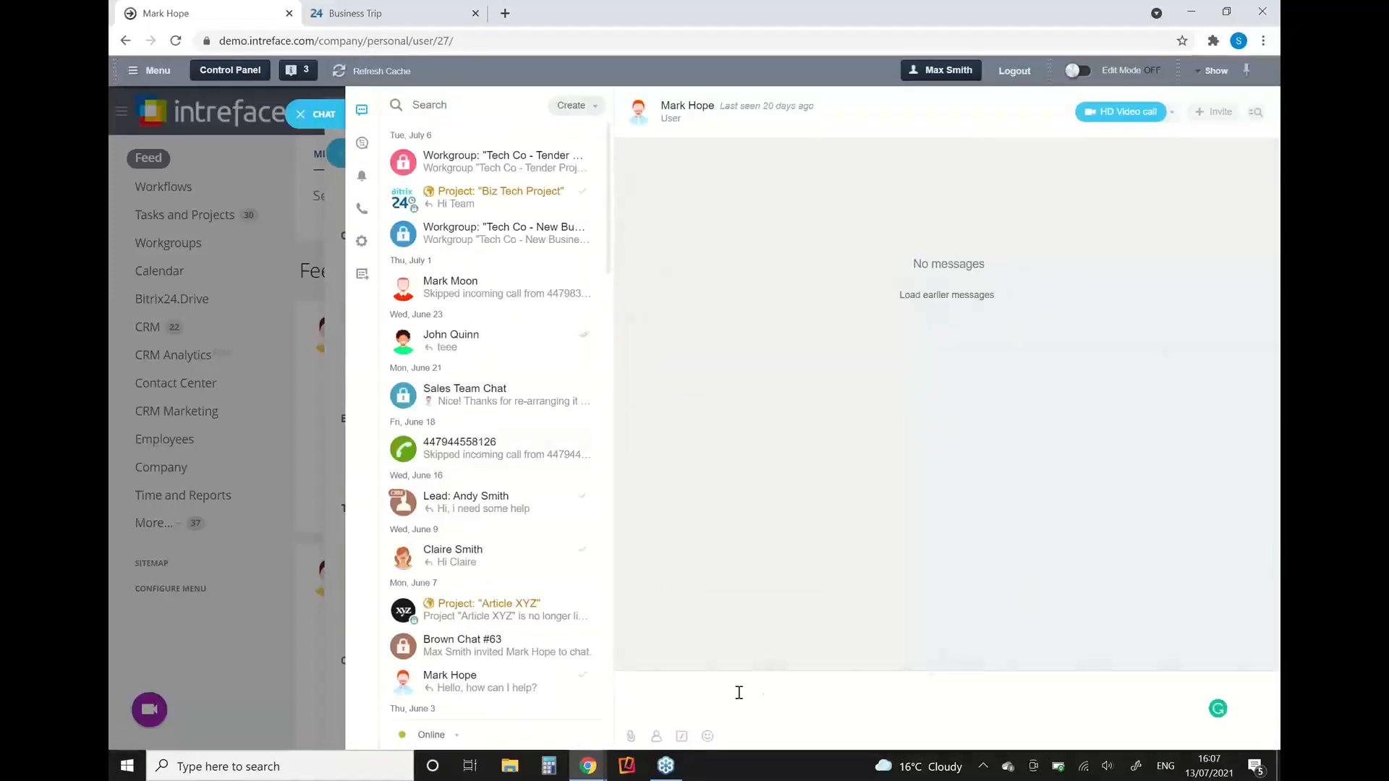
type("Hi M")
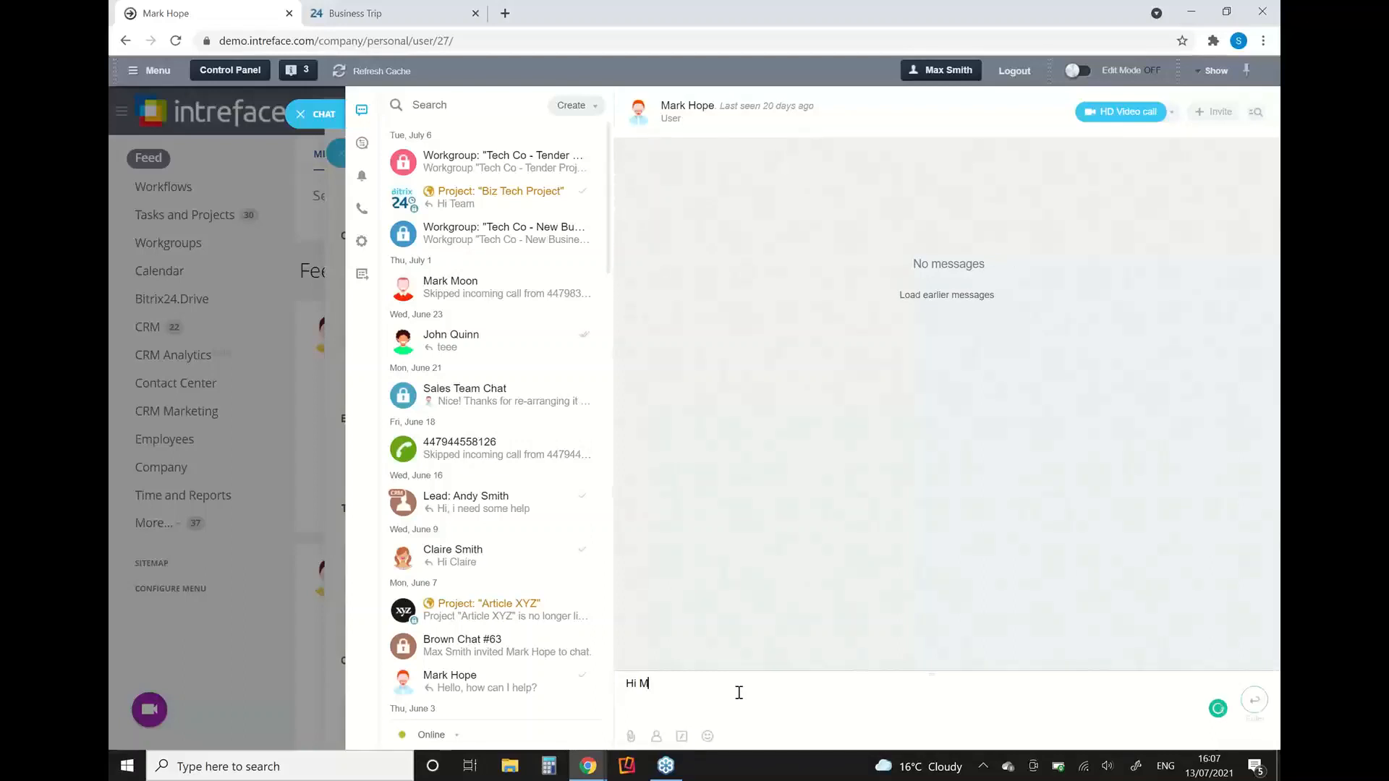
type("ark, how are you ?")
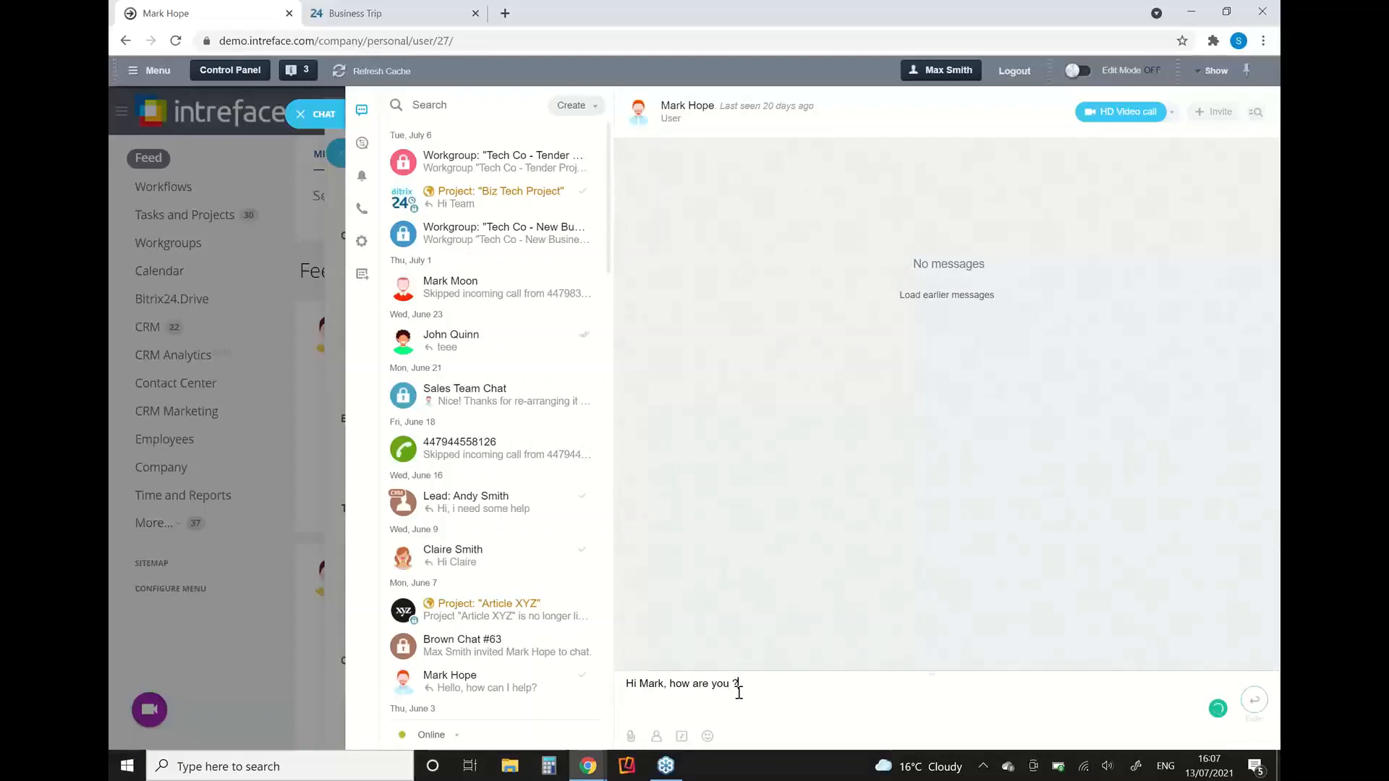
key("Return")
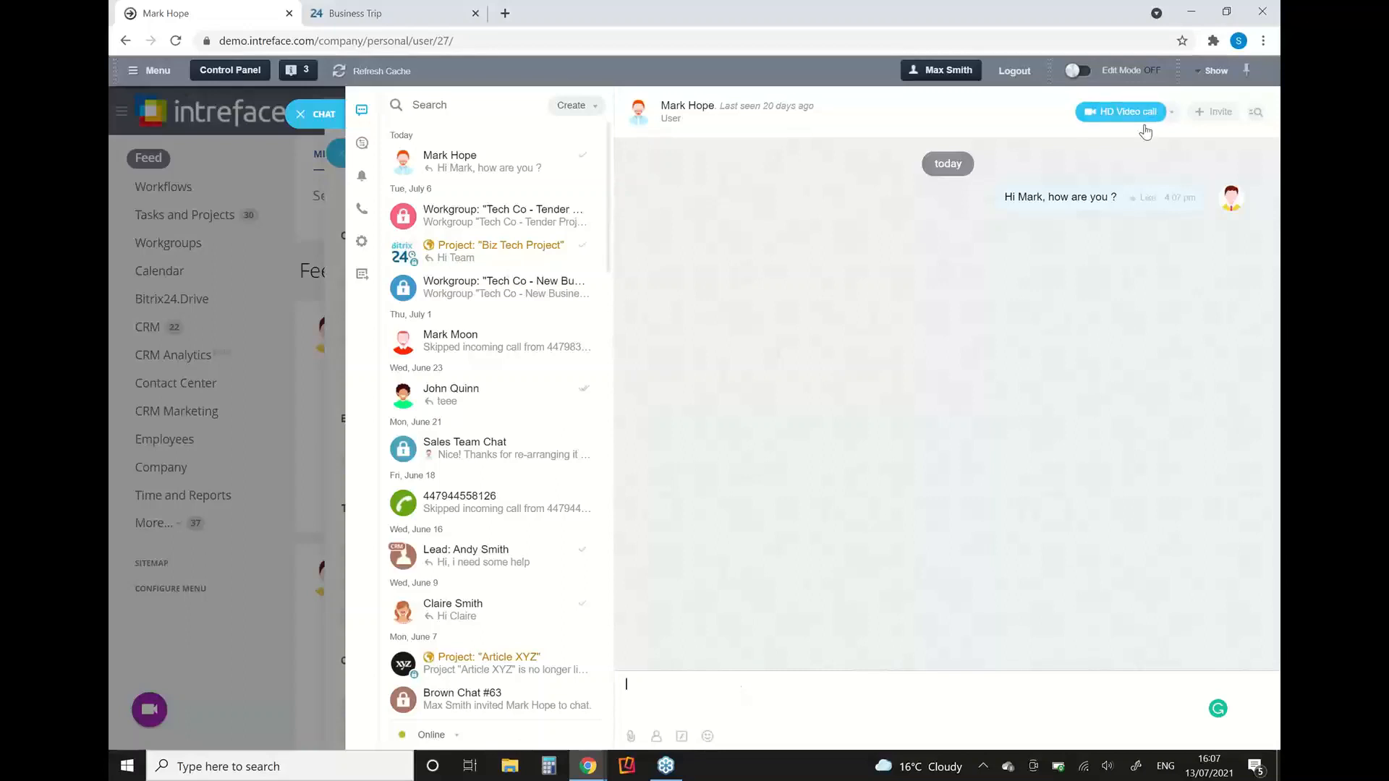
Step: Check the call options available in the chat, then close the chat and the employee's profile
left_click(1172, 113)
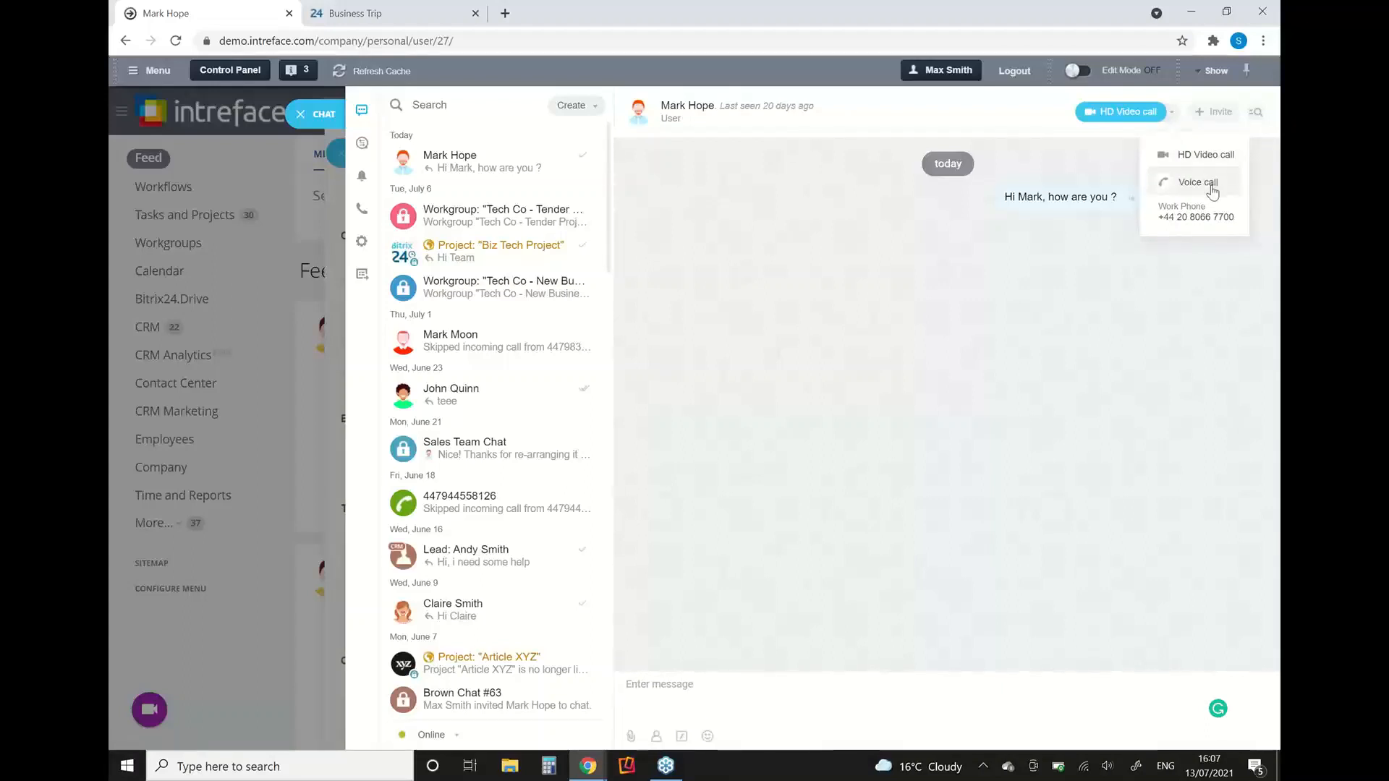
left_click(996, 244)
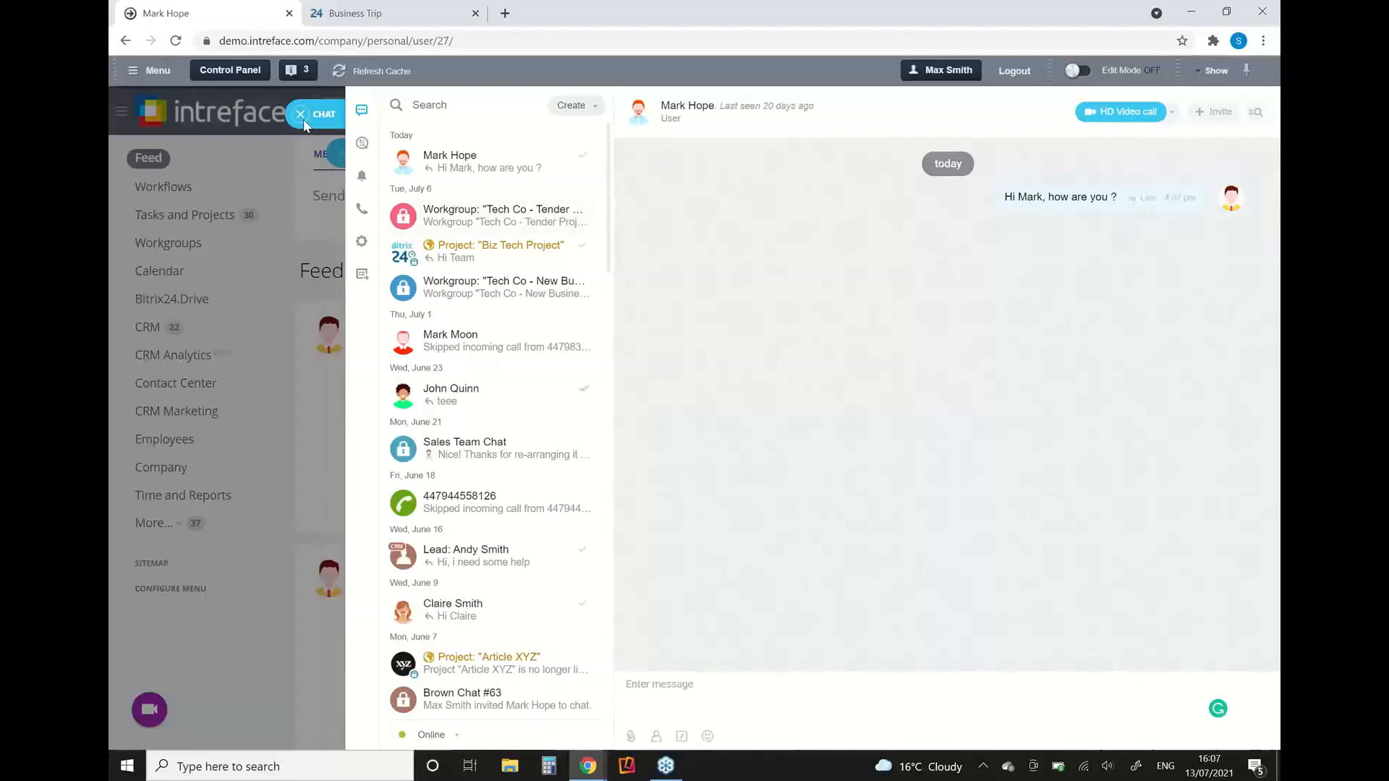
left_click(302, 119)
left_click(303, 119)
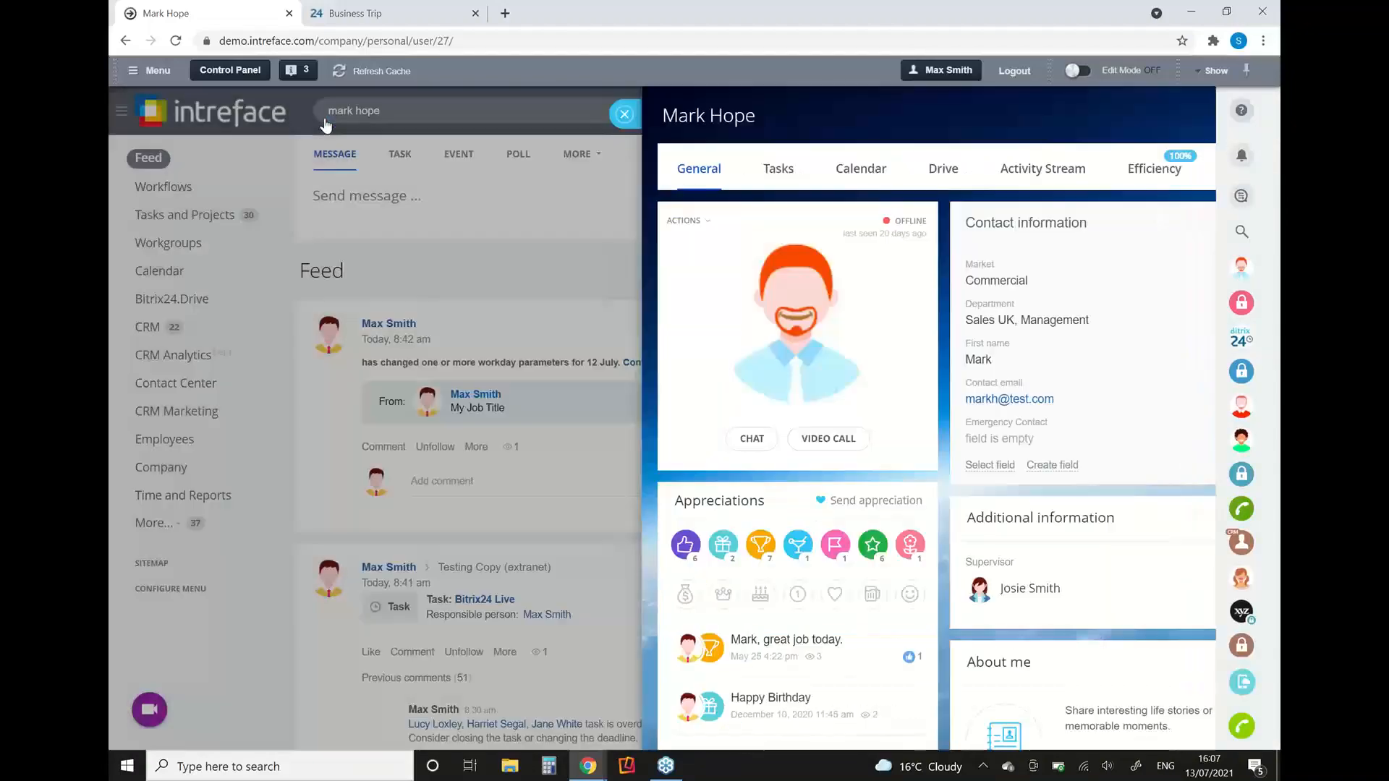
Step: Open the company's employee directory and look through the listed employees
left_click(189, 452)
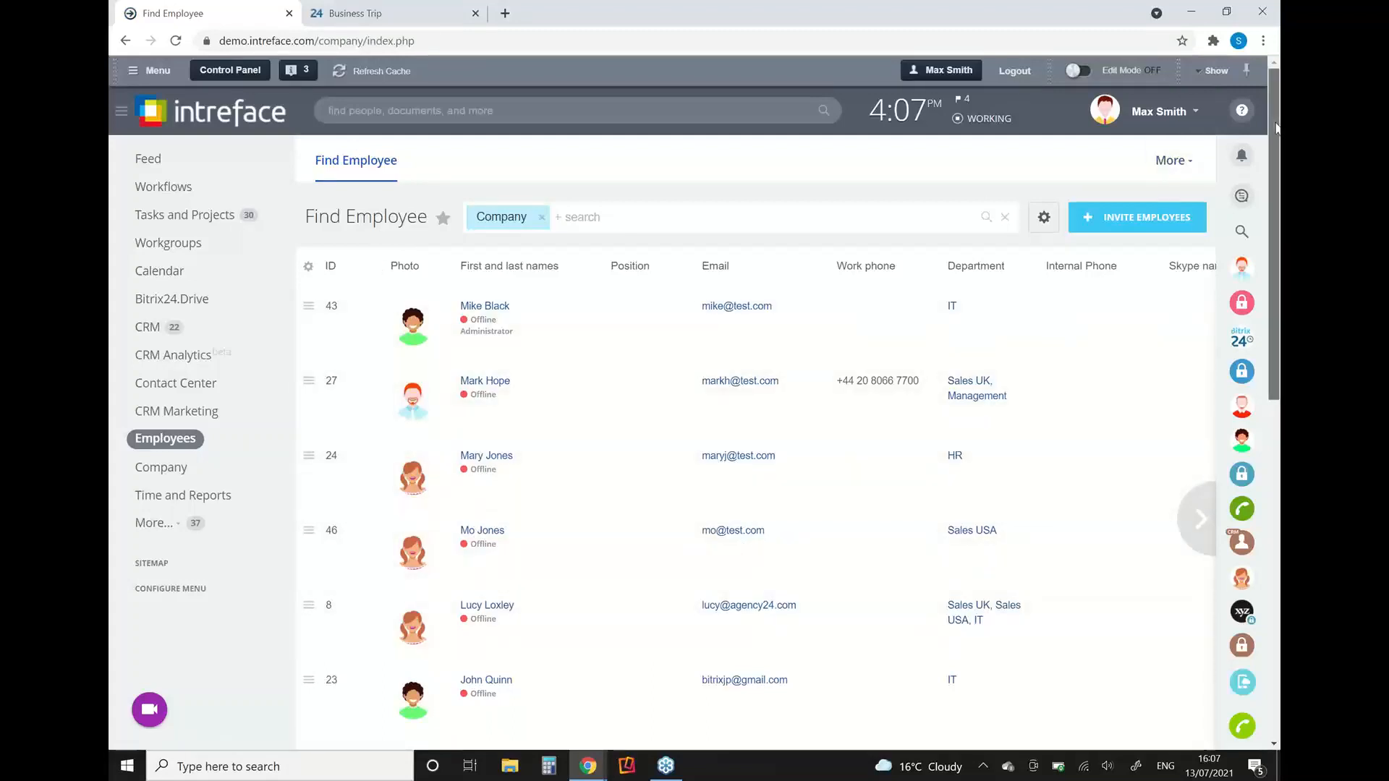
left_click_drag(1277, 128, 1261, 223)
scroll(1247, 149, "up", 1)
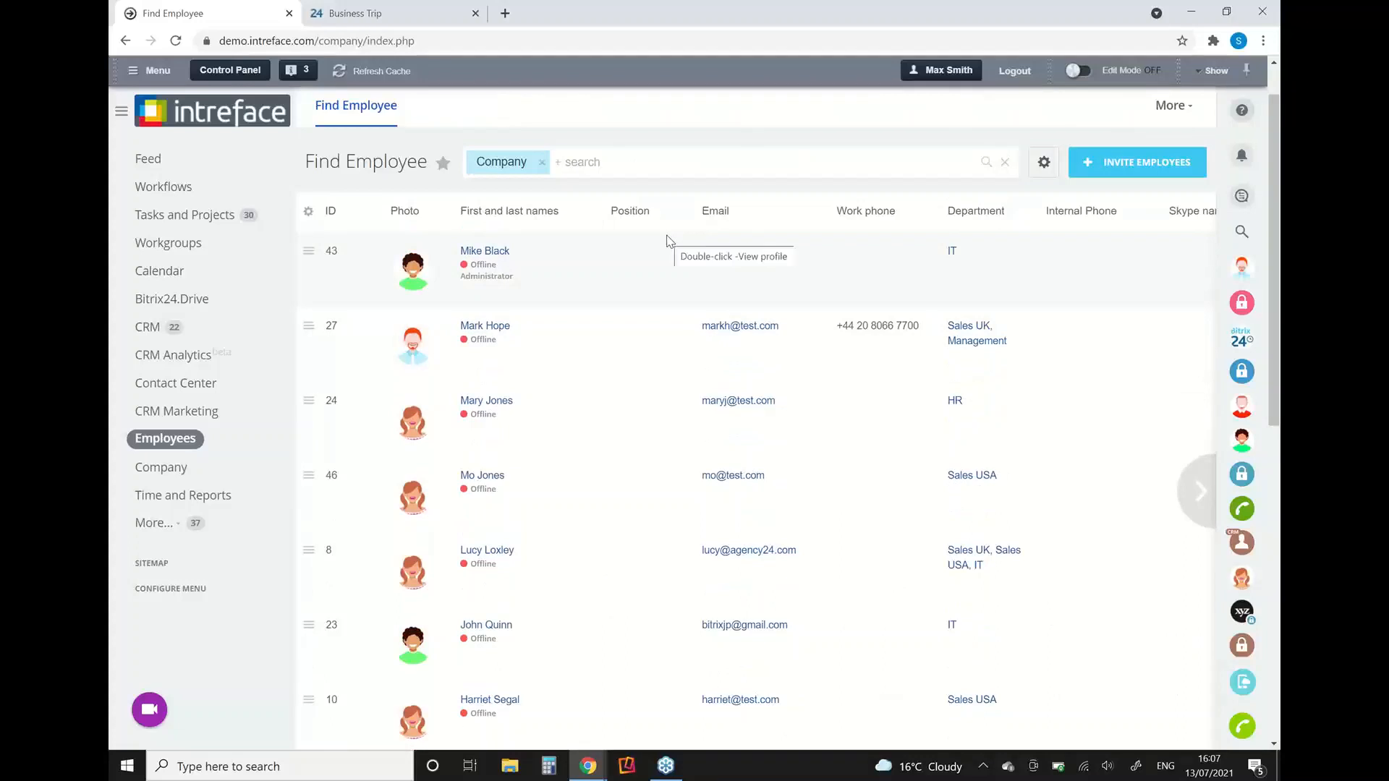
Step: Filter the employee directory by the supervisor's first name, then clear the search text to restore the full list
left_click(632, 158)
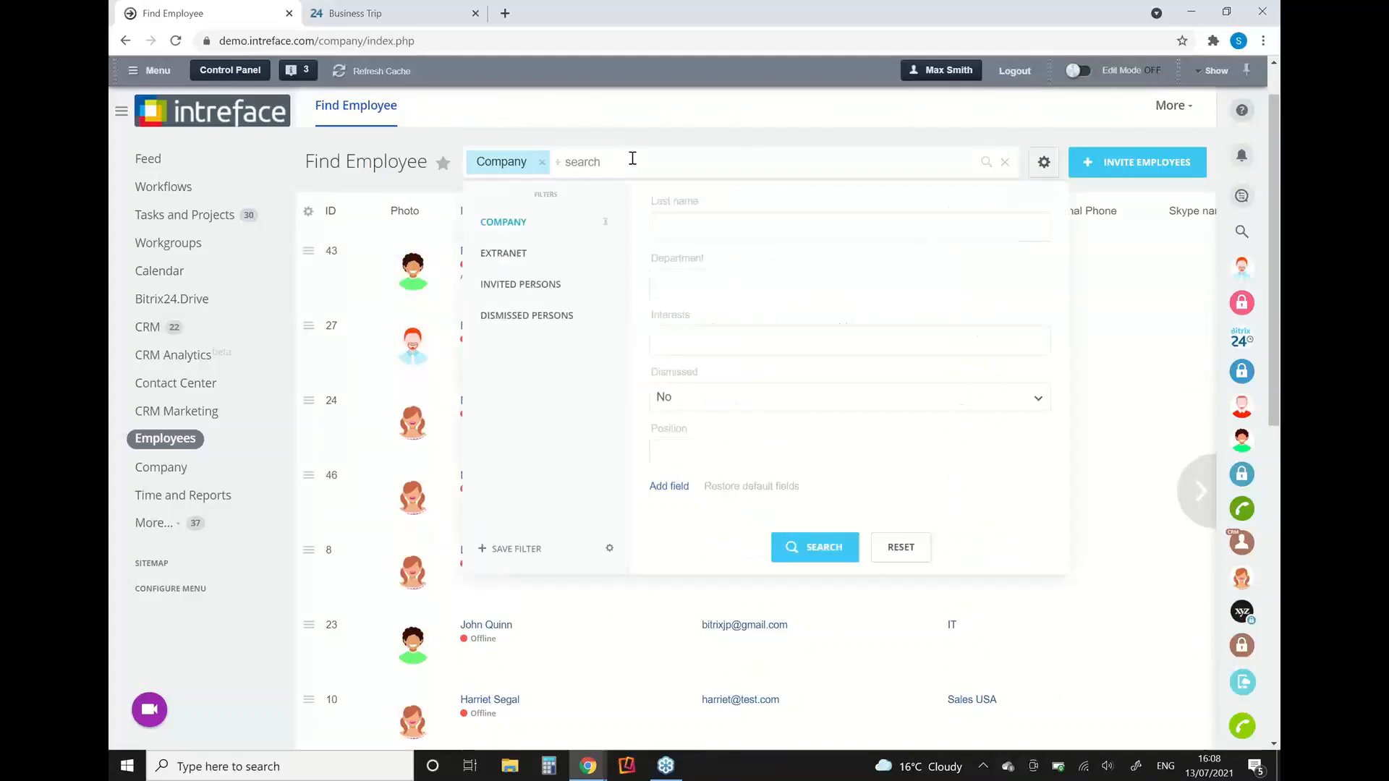
type("mark")
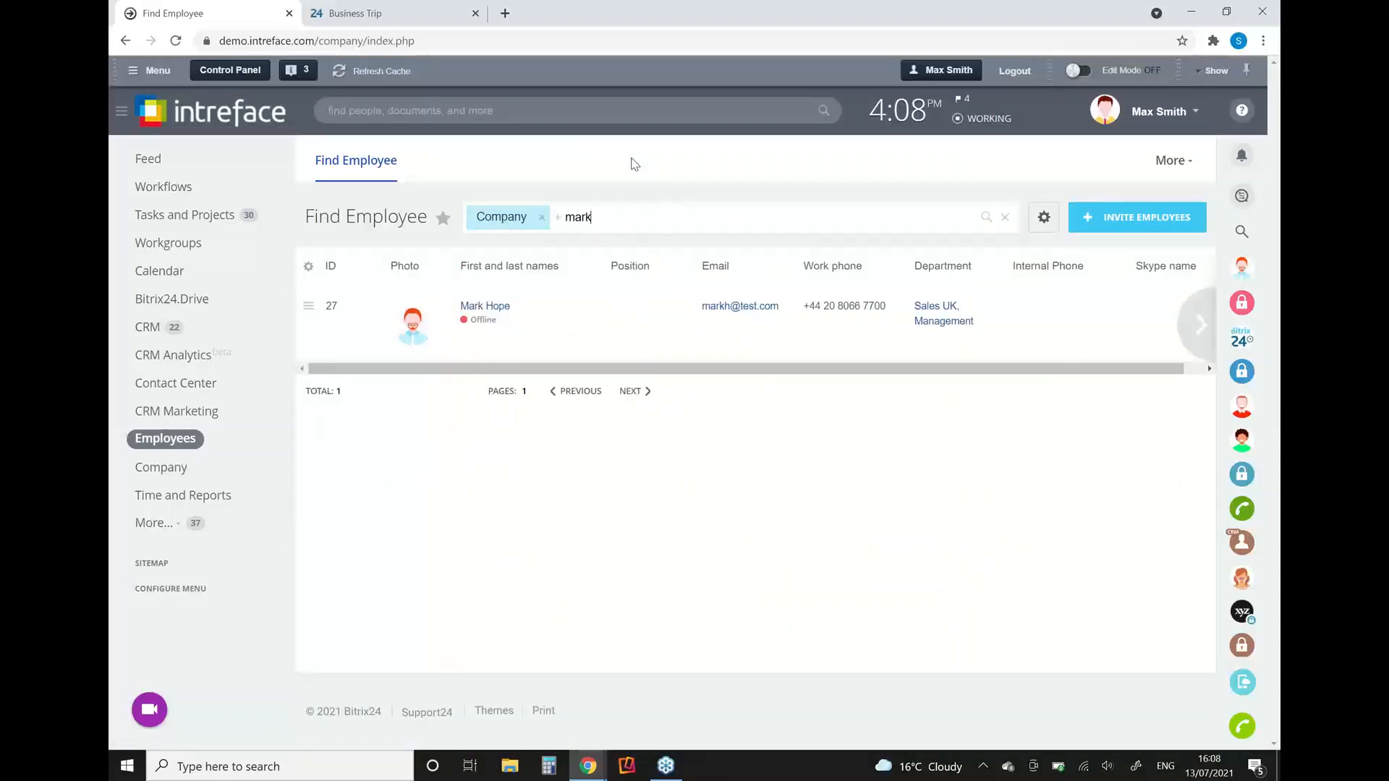
key("BackSpace")
key("BackSpace")
key("BackSpace")
key("BackSpace")
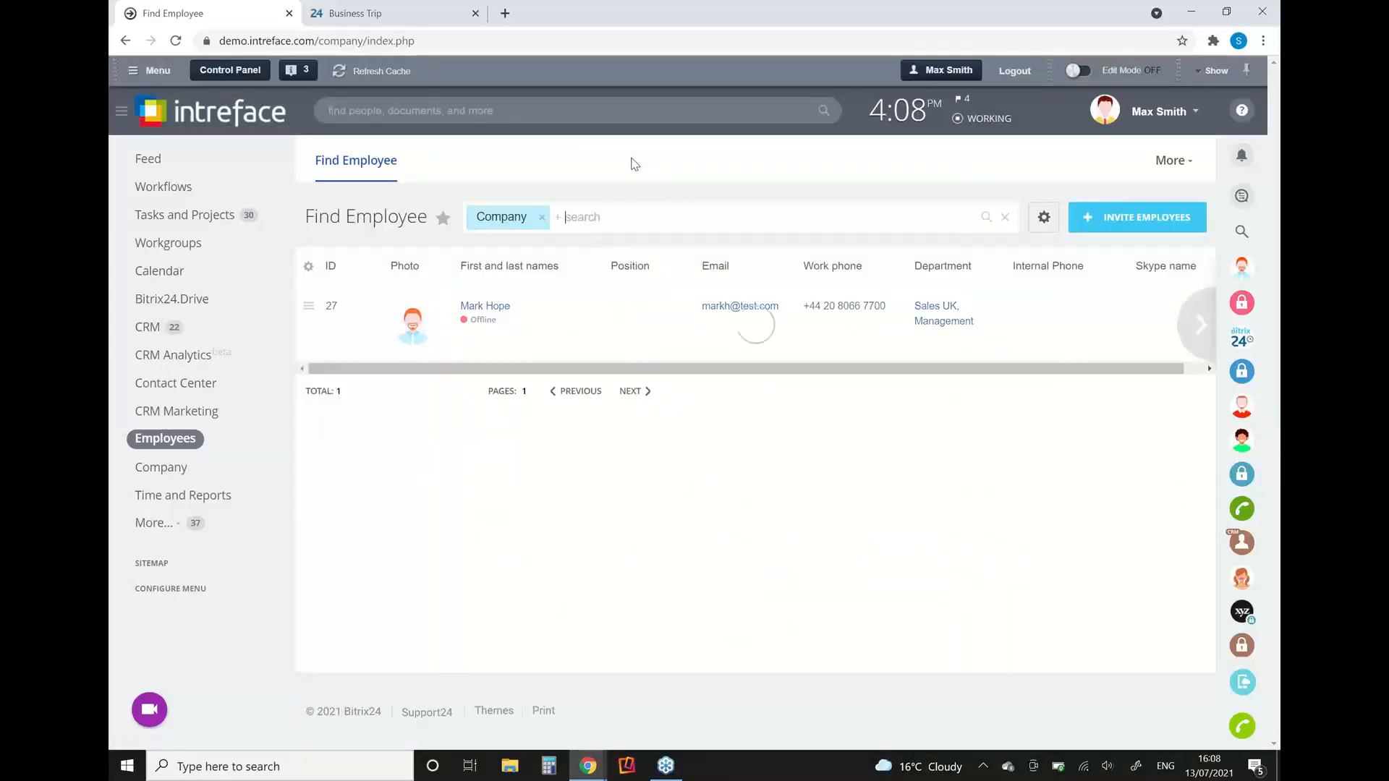
Step: Hide the Position column in the Find Employee list and apply the list view settings
scroll(595, 200, "down", 3)
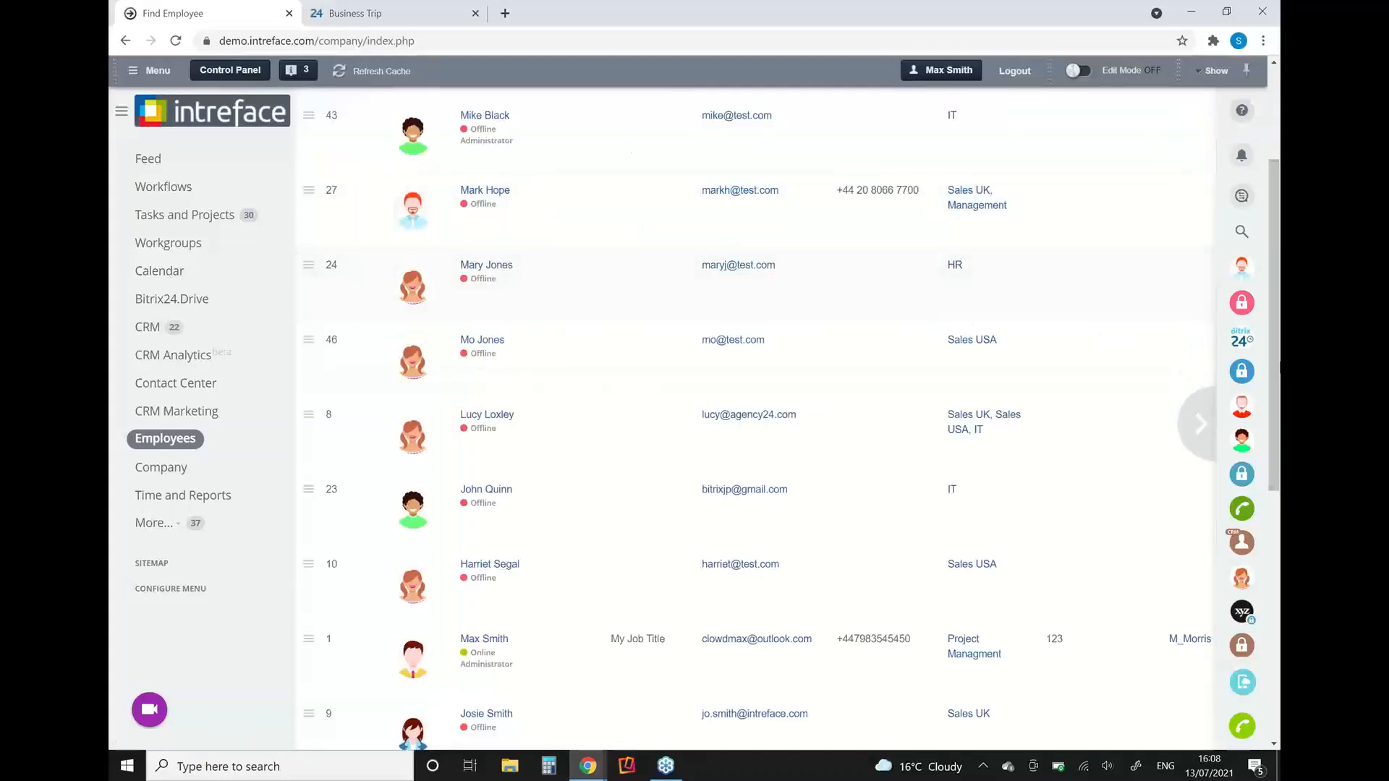
scroll(1269, 384, "up", 3)
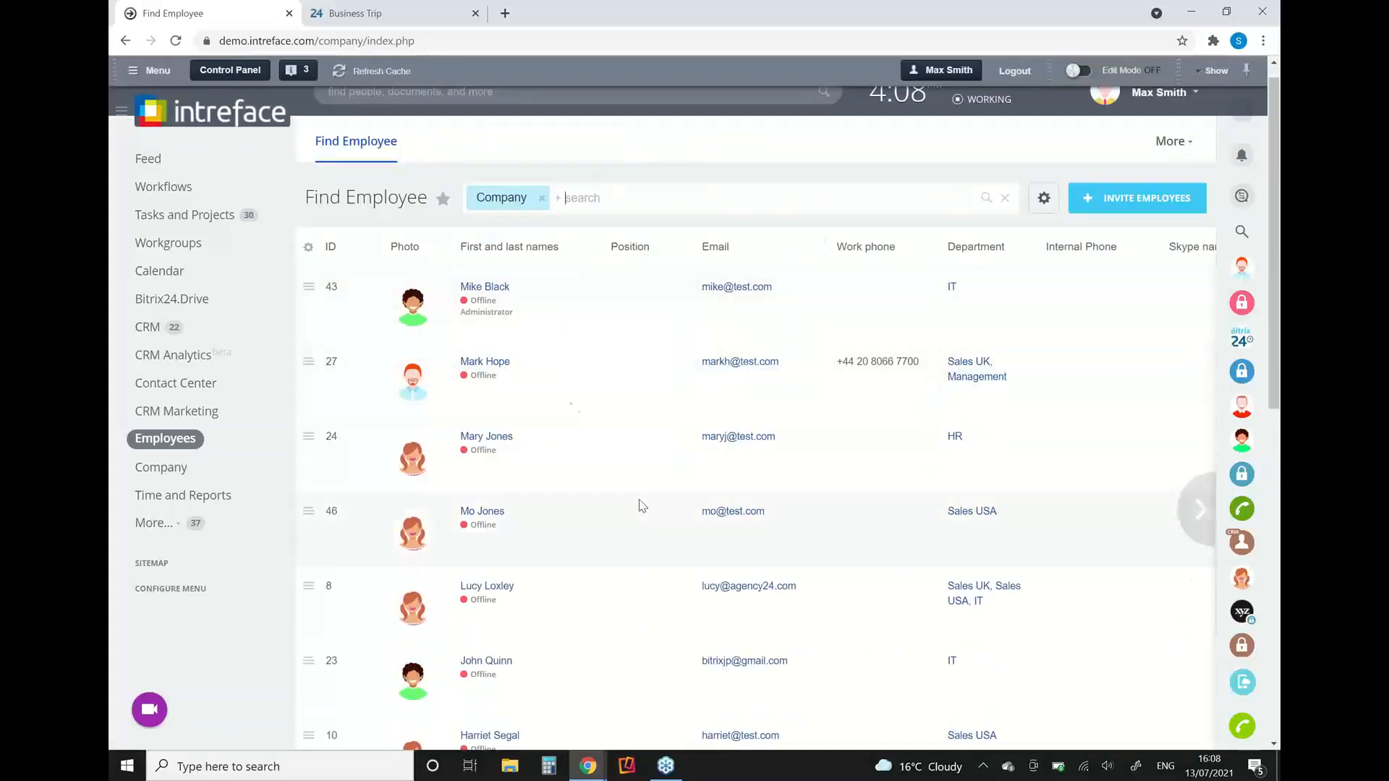
left_click(309, 249)
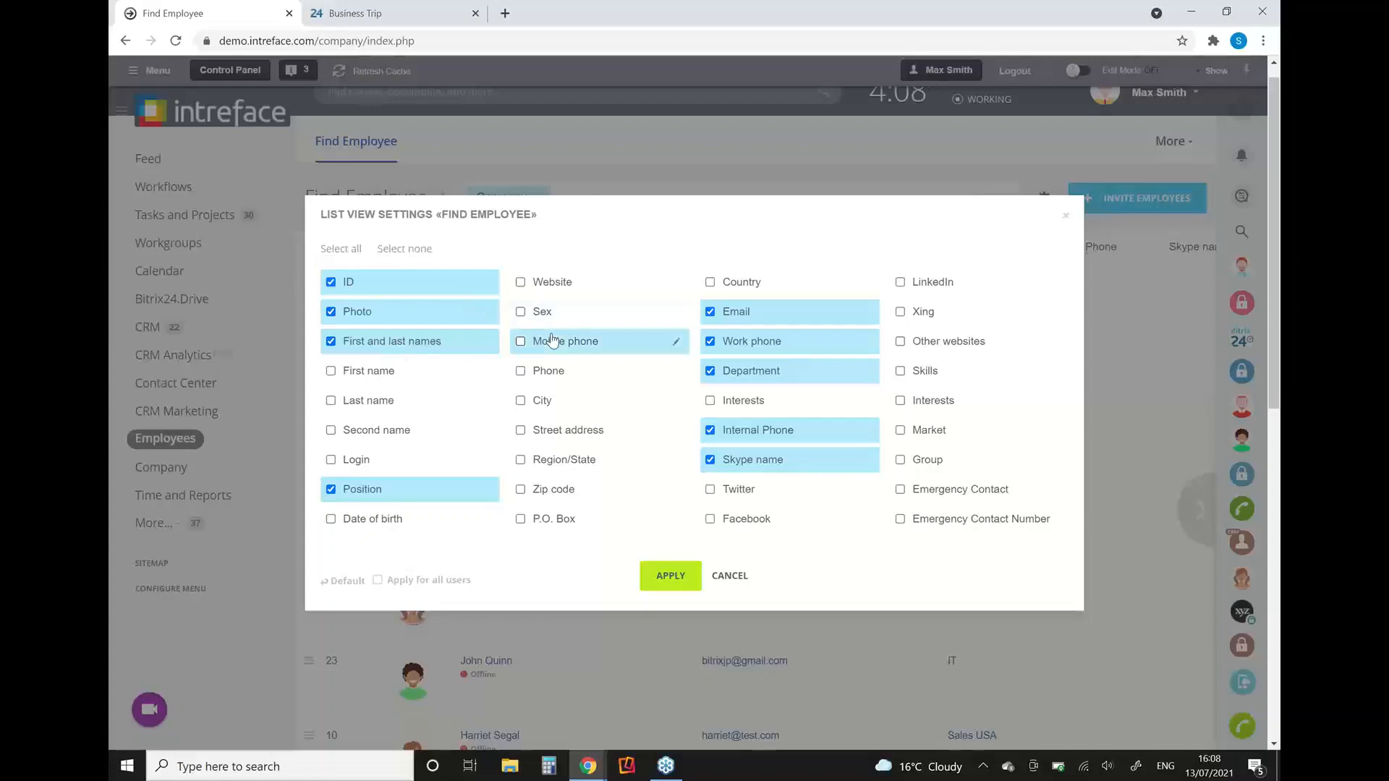
left_click(382, 492)
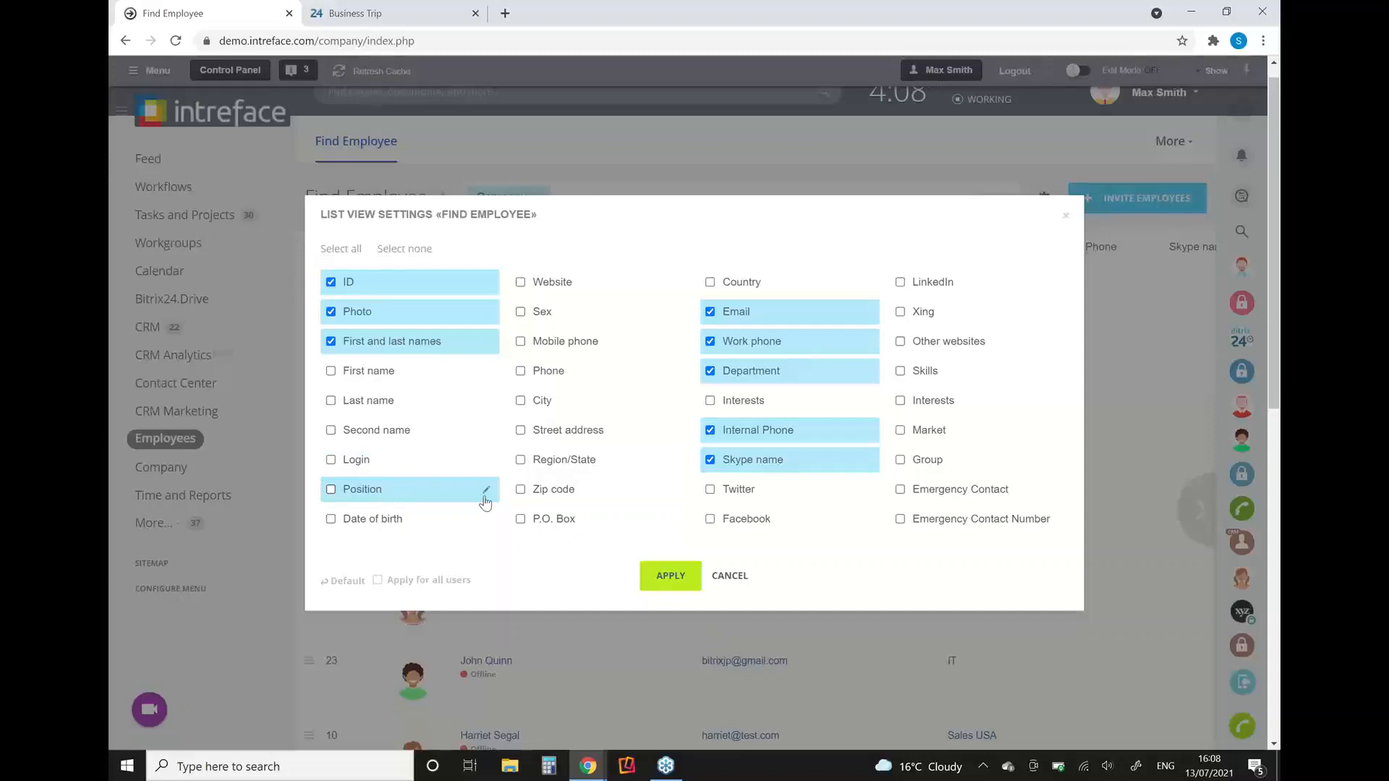
left_click(669, 577)
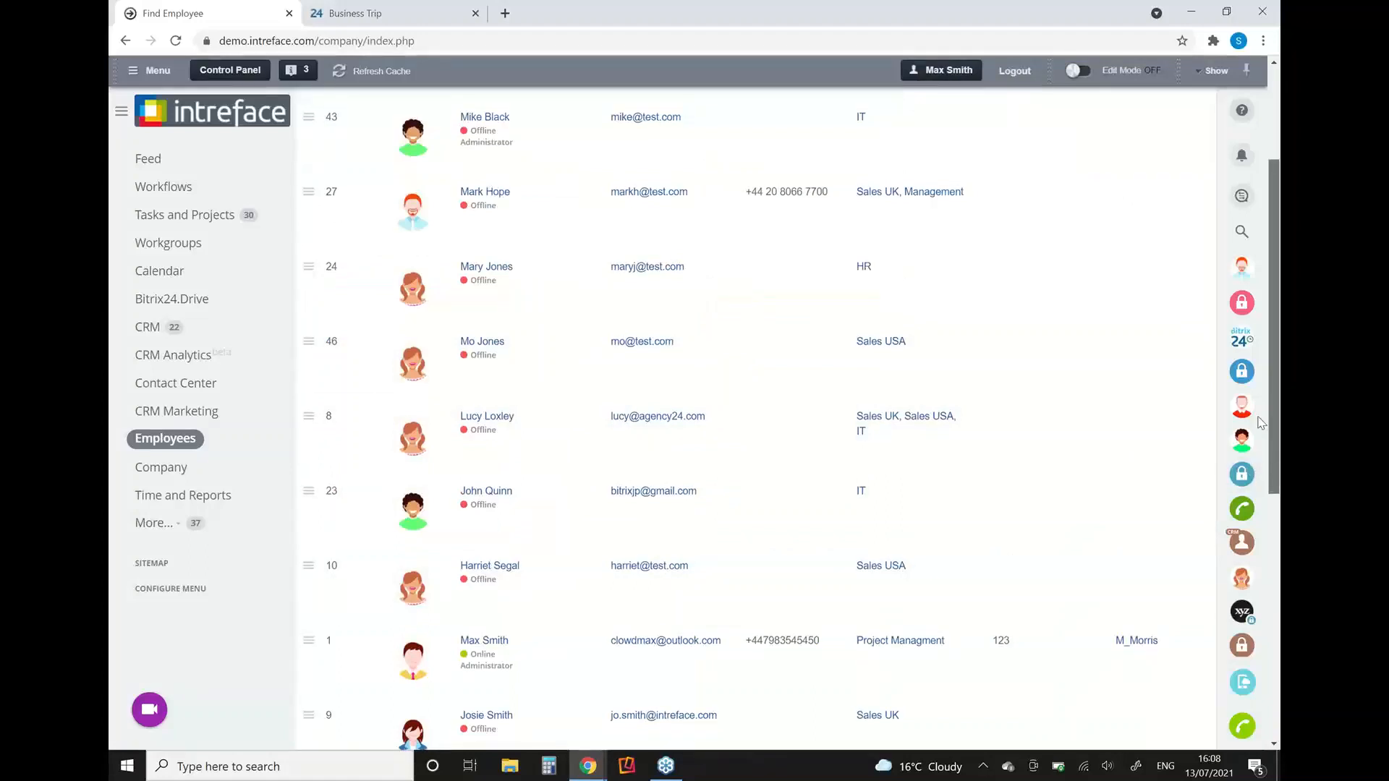
Step: Move Company Structure to the front of the Employees section menu so it becomes the section home page
left_click_drag(1275, 470, 1273, 372)
left_click(1184, 160)
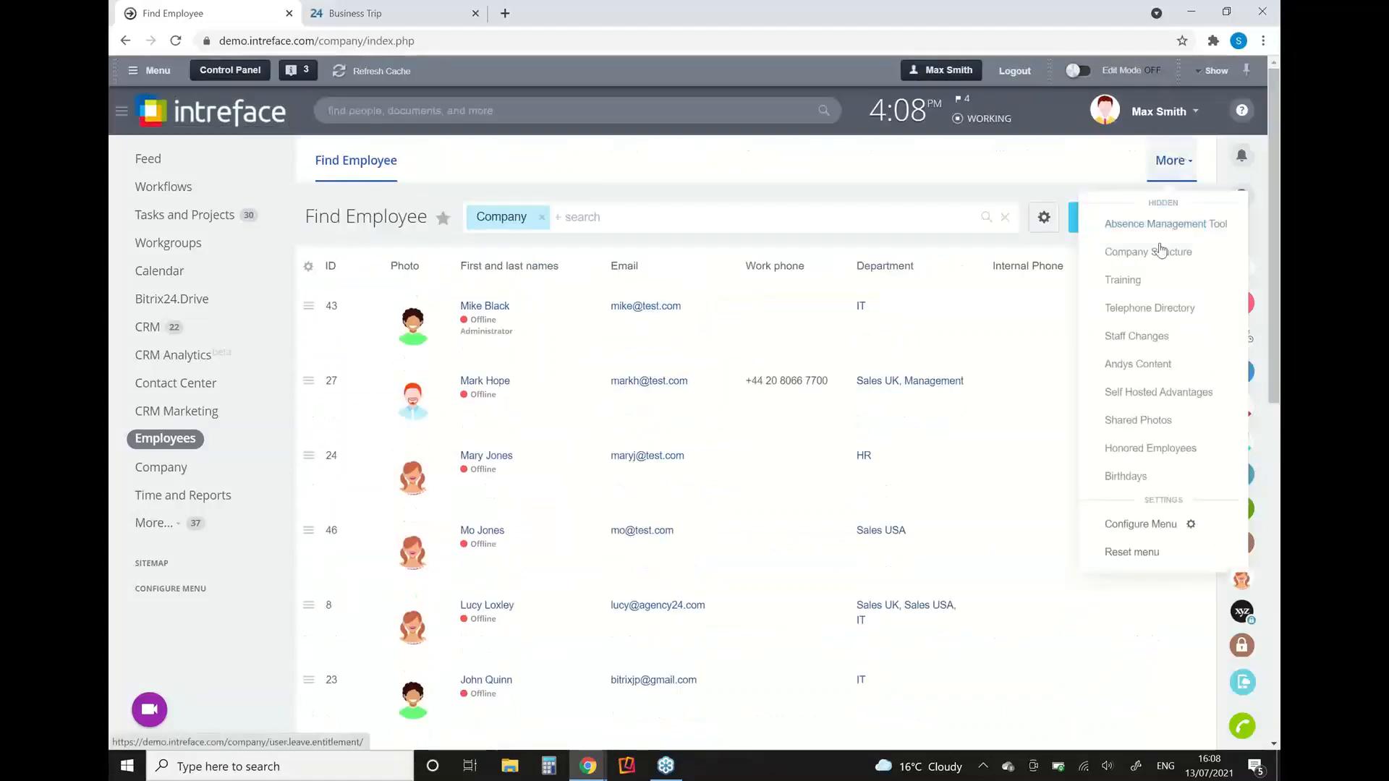
left_click_drag(1151, 251, 344, 161)
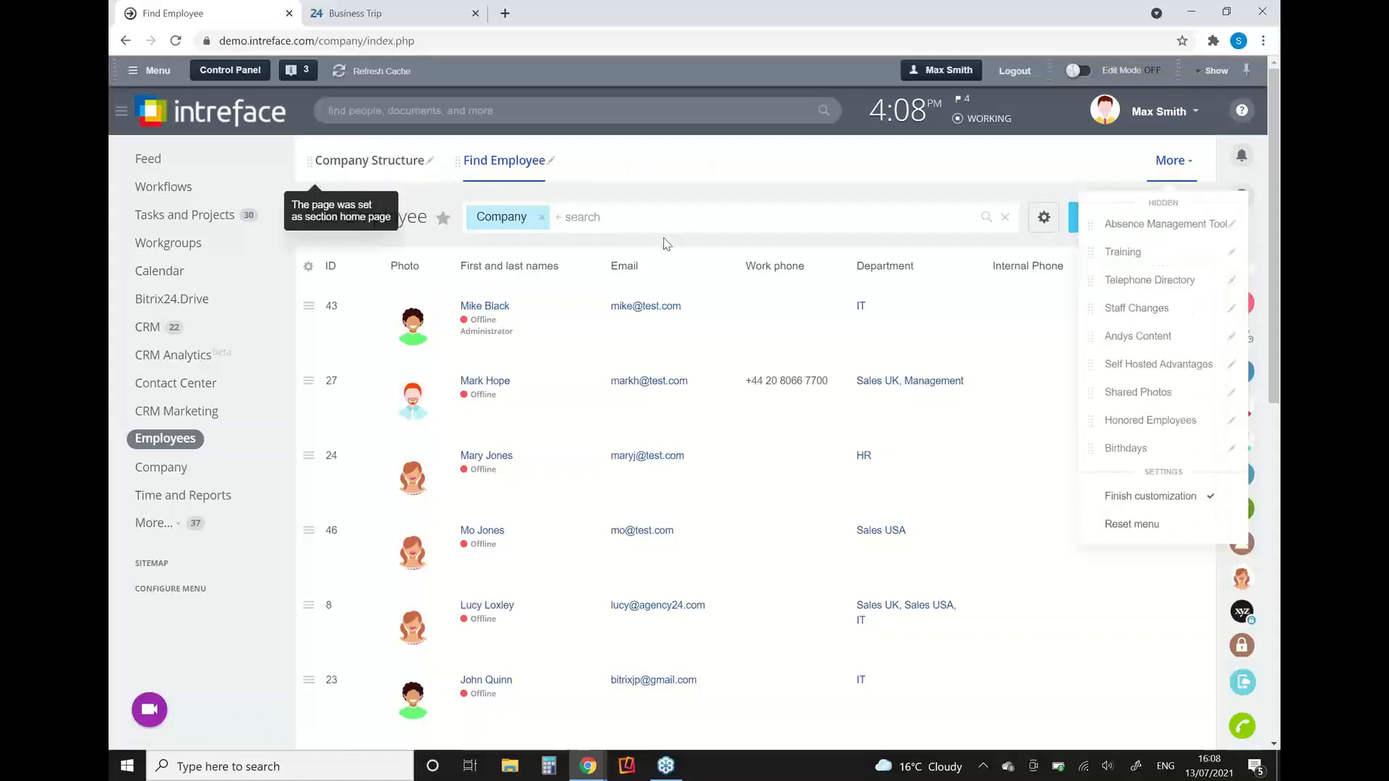
Step: Open the company structure chart, examine its departments and their employees, and open the company's official information page
left_click(329, 161)
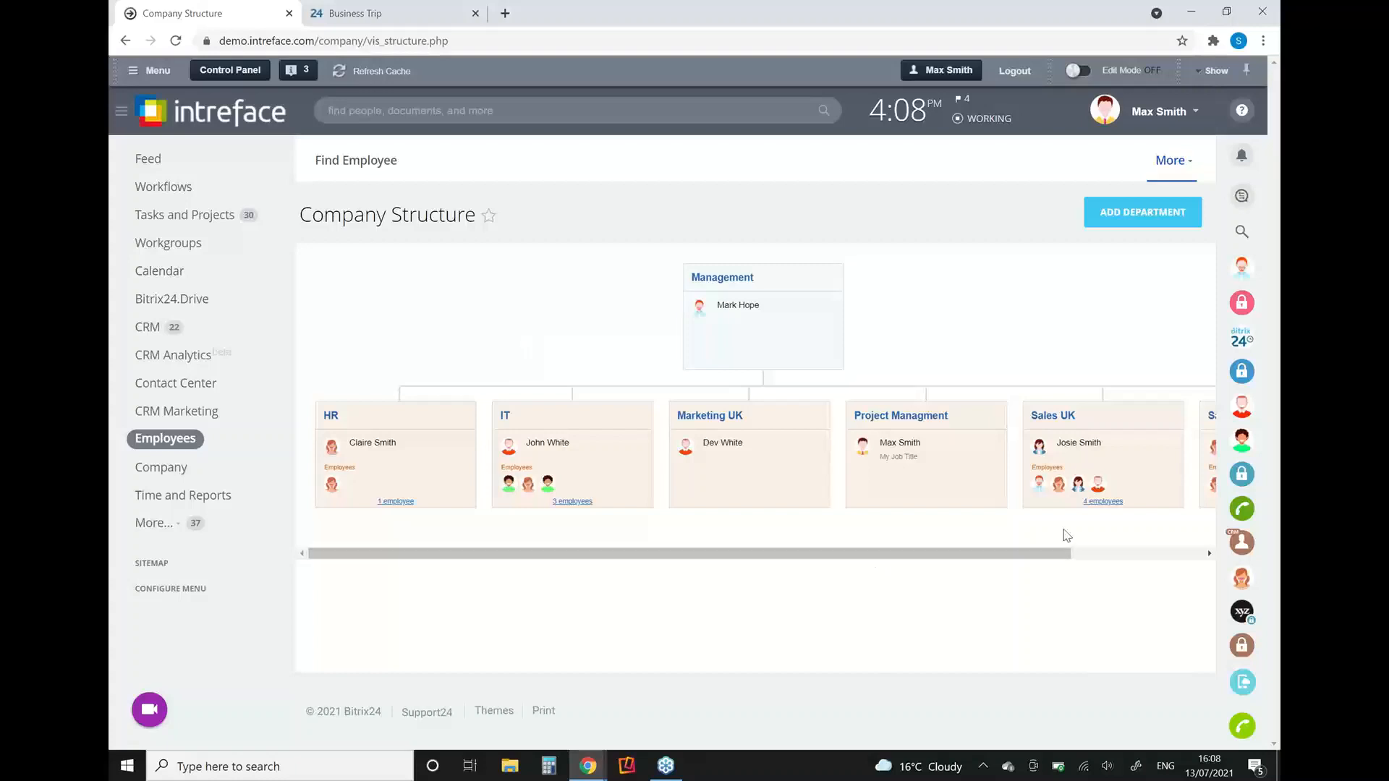
left_click_drag(1035, 563, 968, 583)
mouse_move(696, 443)
mouse_move(591, 446)
left_click(175, 481)
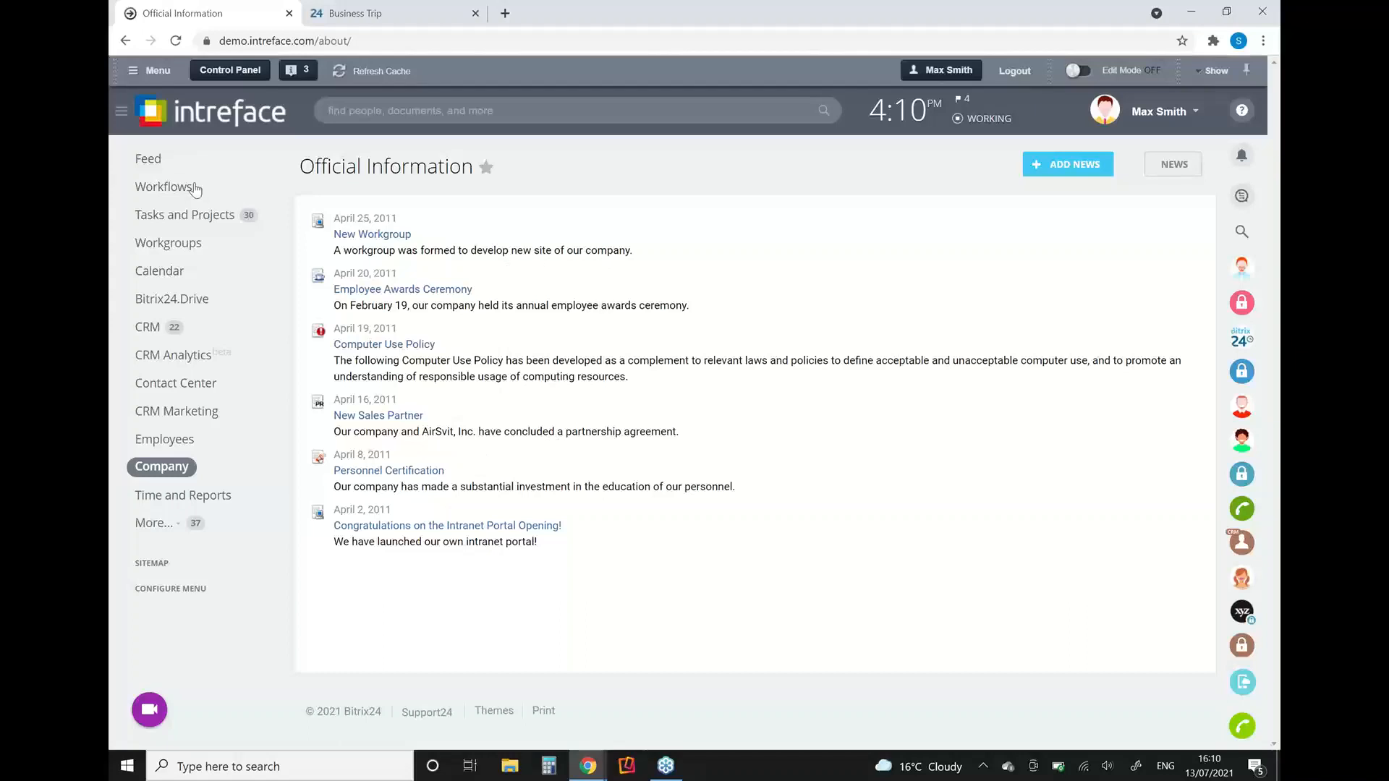
Step: Go to the feed, start a break in the workday time tracker, and resume work
left_click(161, 176)
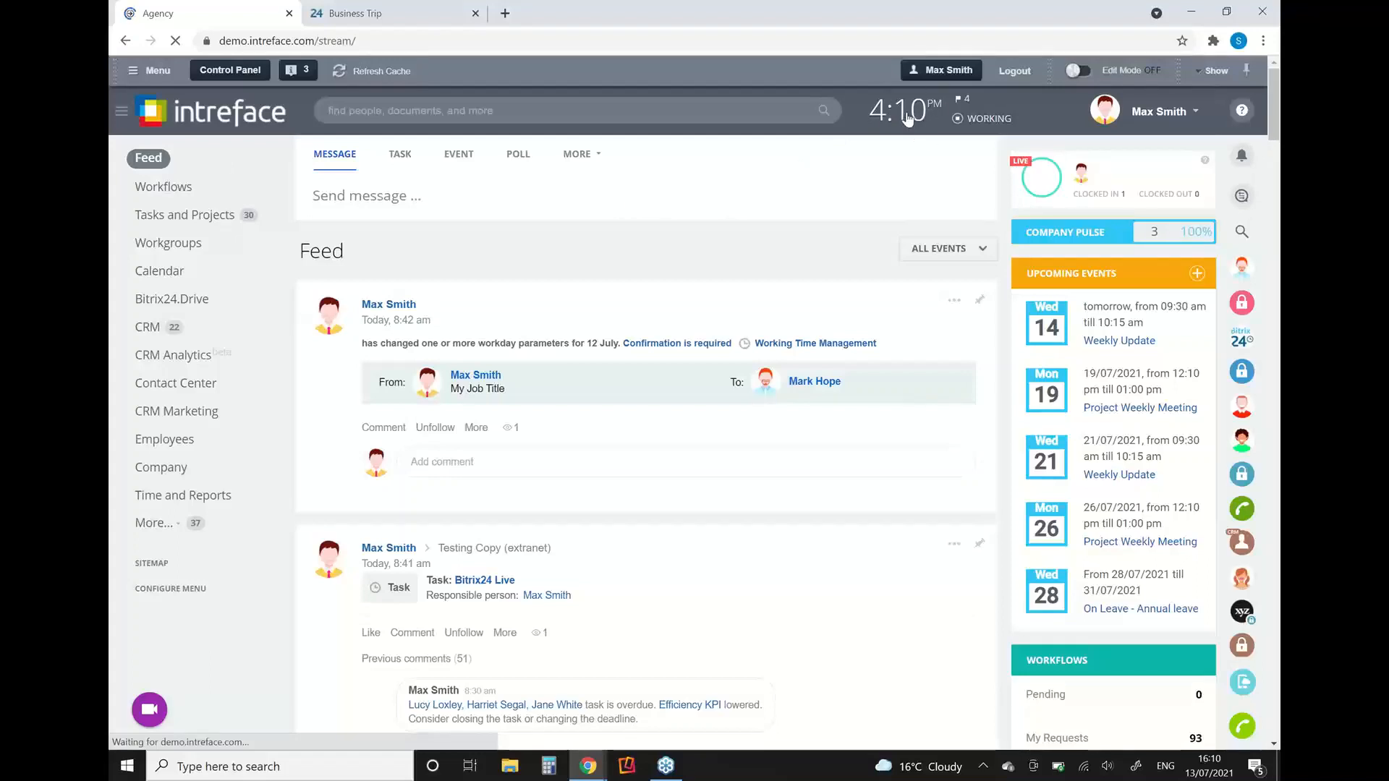
left_click(907, 118)
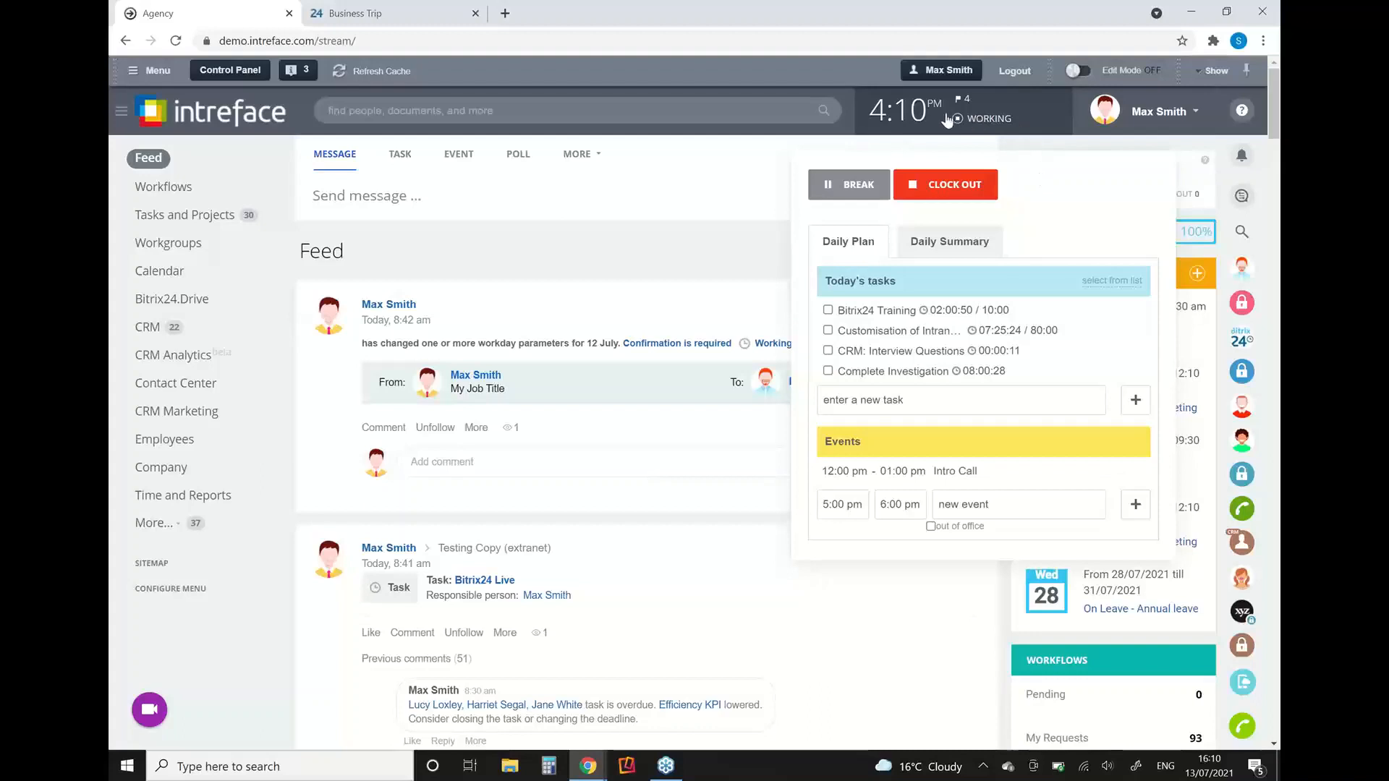
left_click(834, 183)
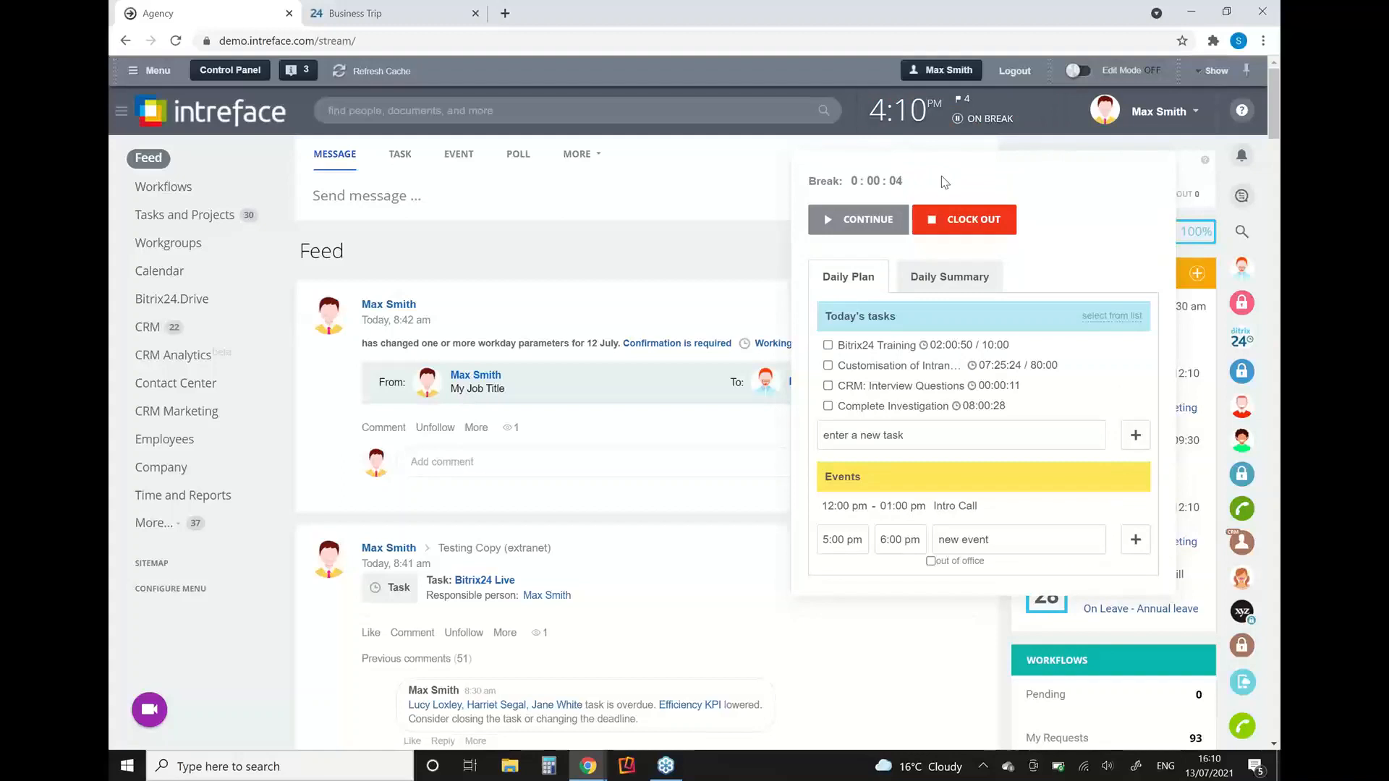
left_click(823, 223)
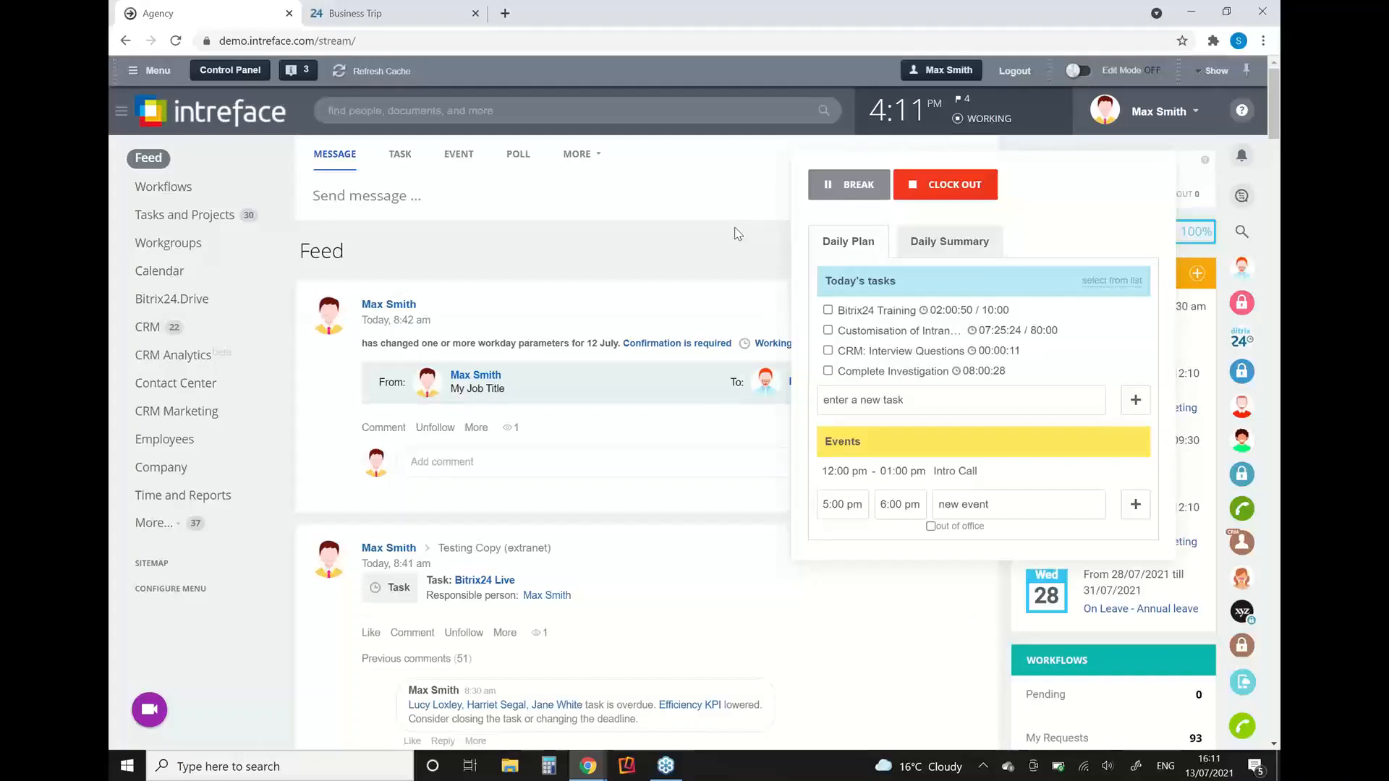
Step: Open the Worktime records in Time and Reports, review the Project Management employee's daily report for 08 July 2021, and close it
left_click(164, 499)
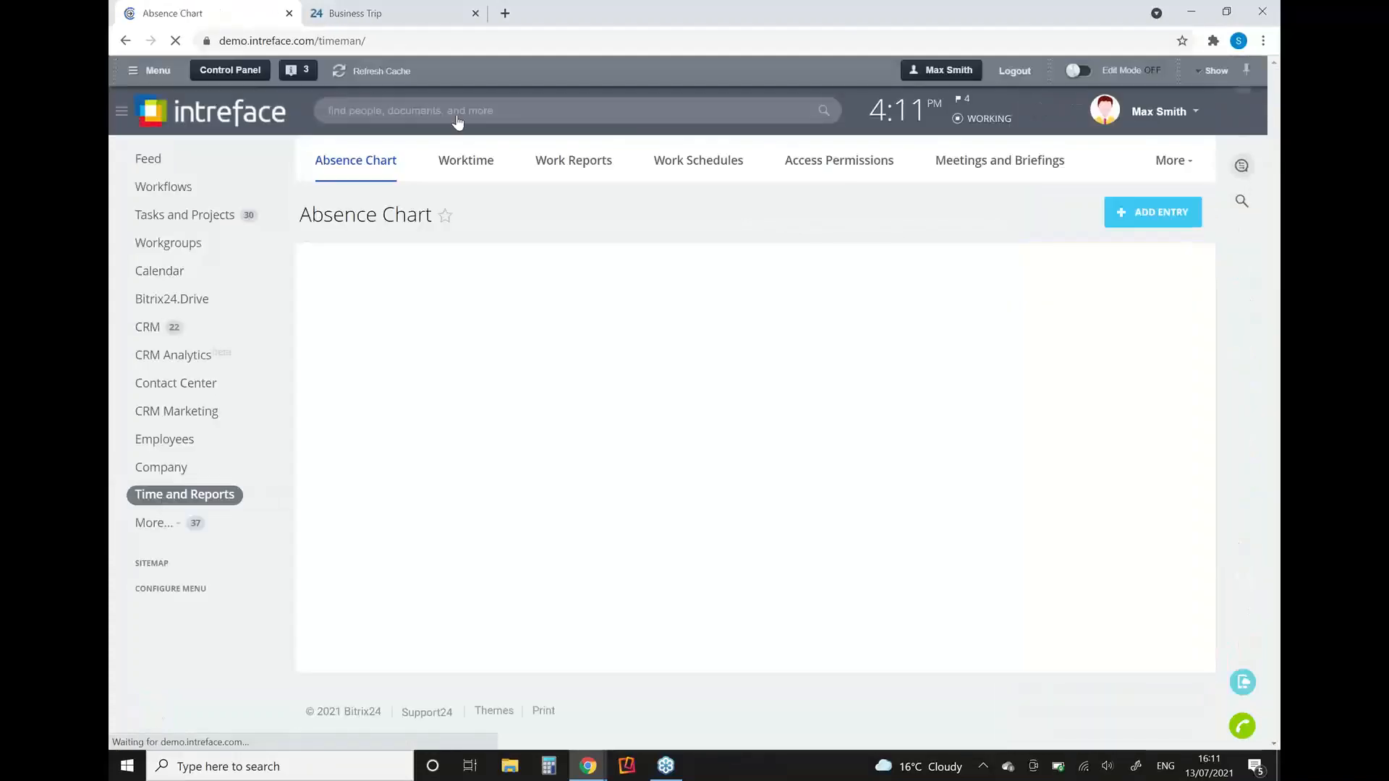
left_click(447, 167)
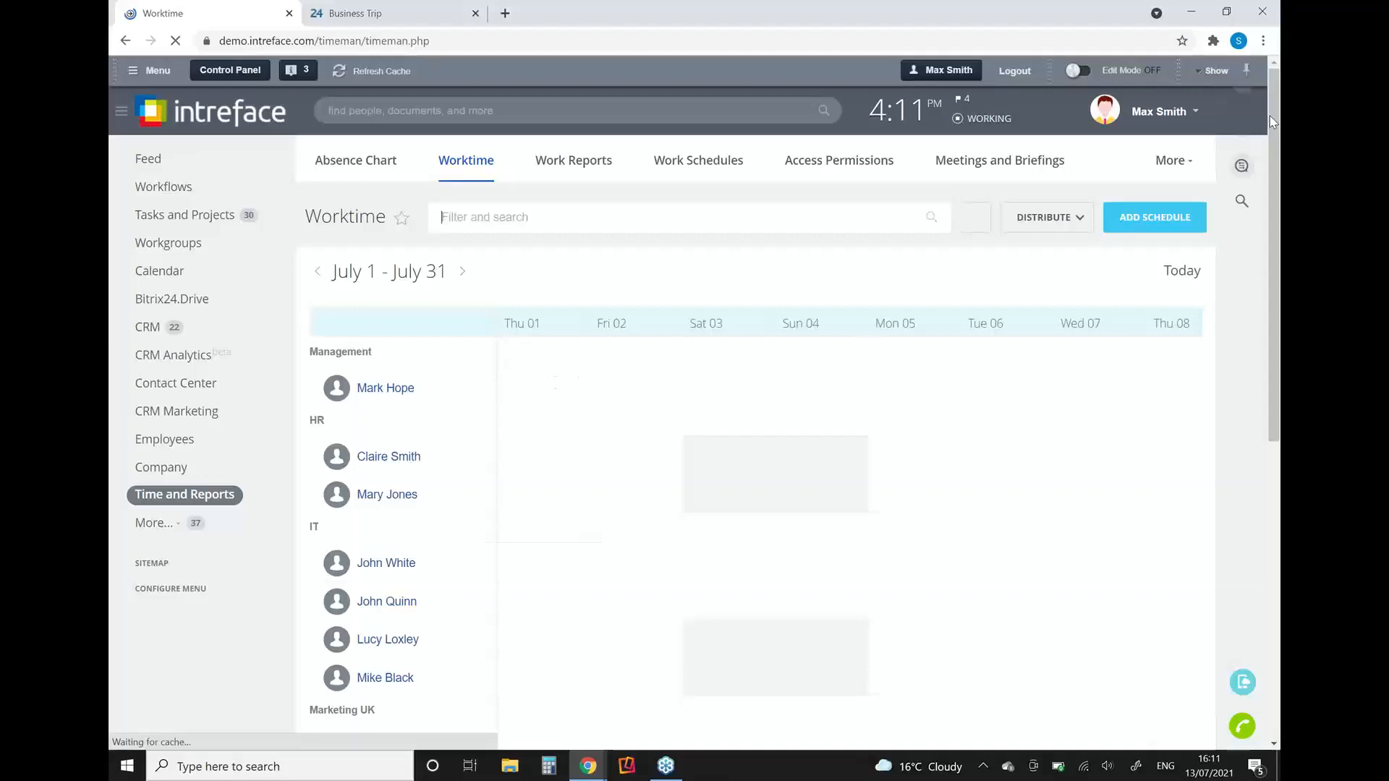
left_click_drag(1270, 115, 1271, 241)
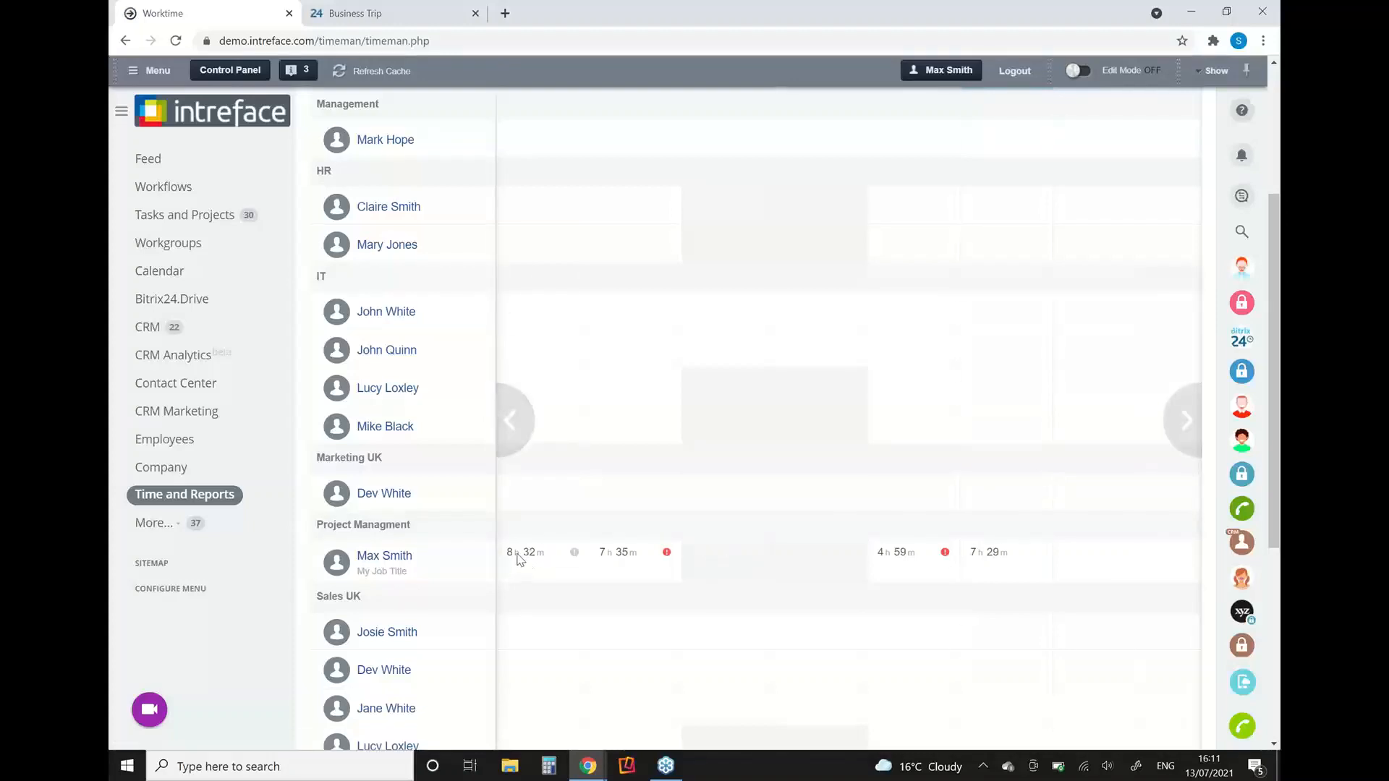
left_click(576, 553)
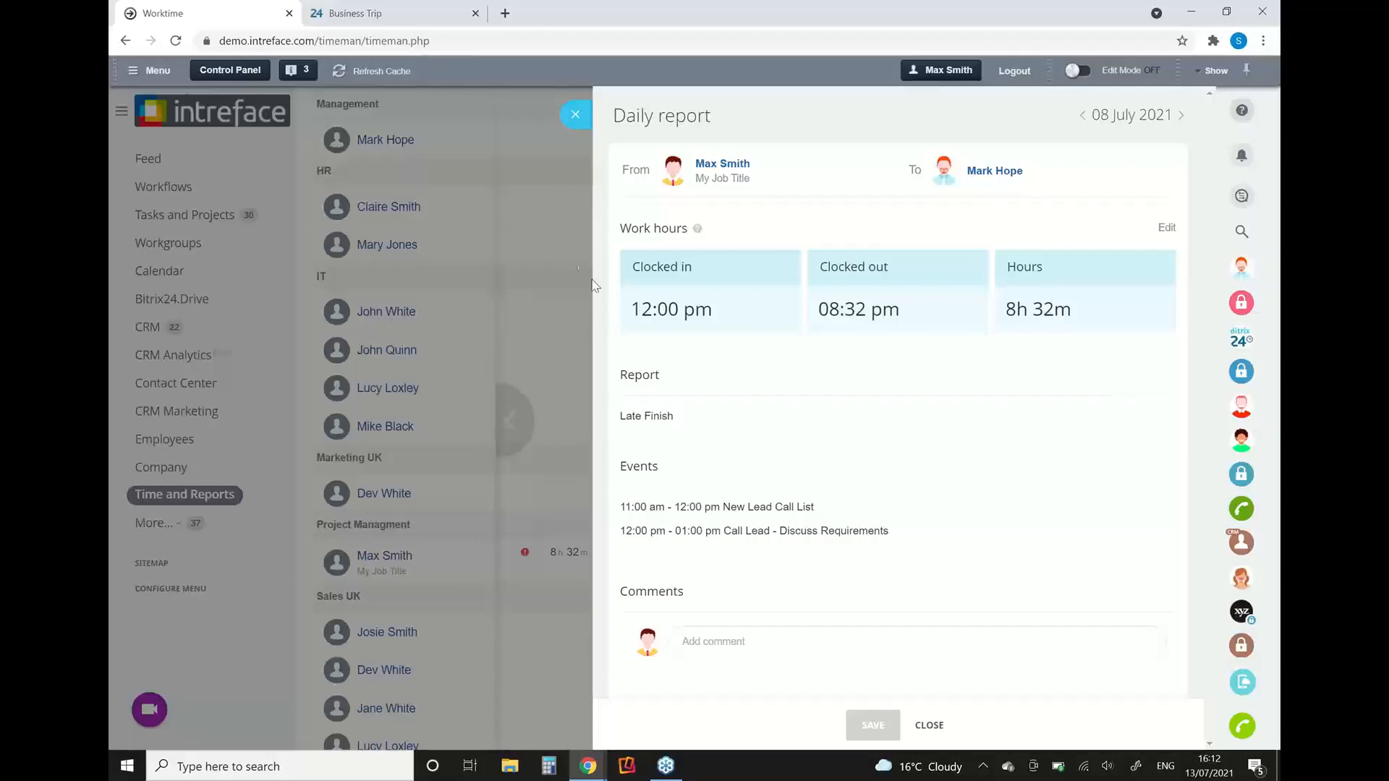
left_click(575, 115)
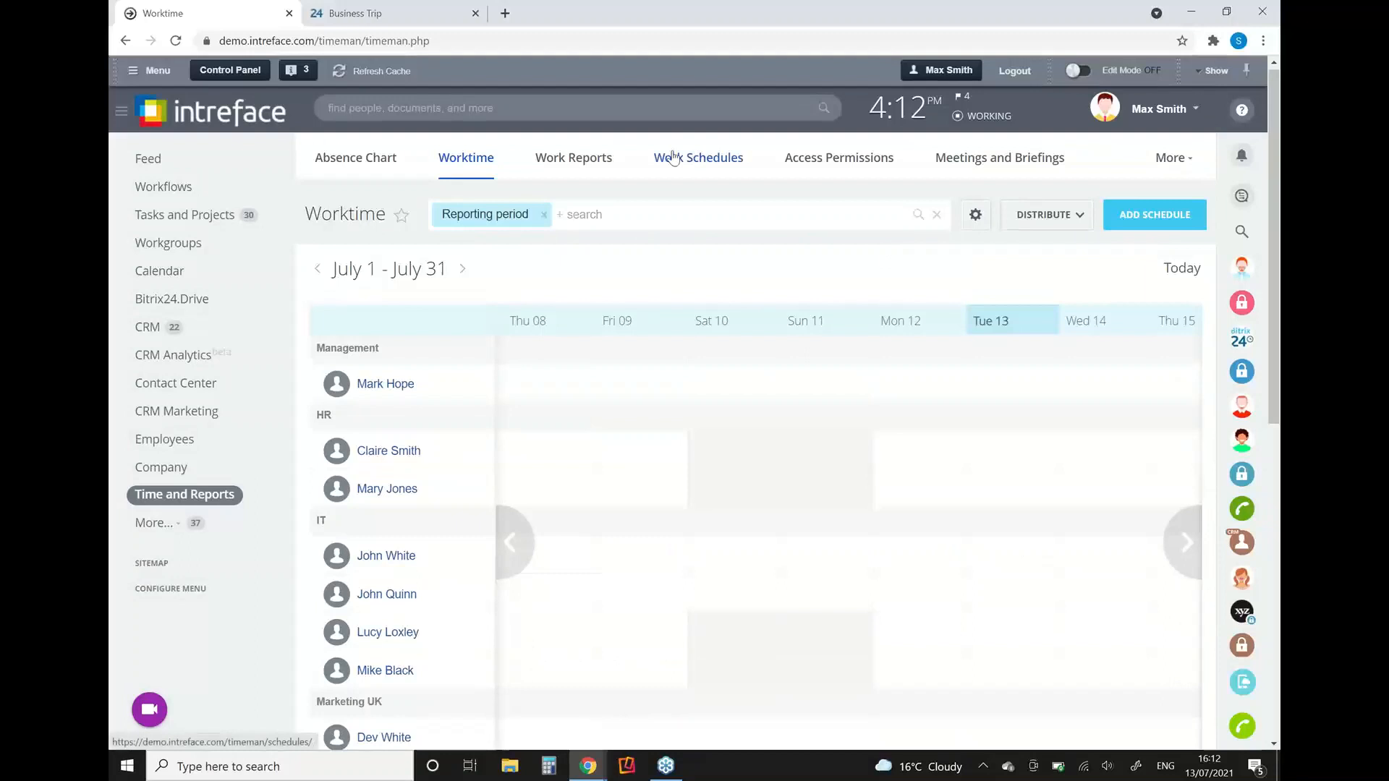
Step: Open the Shifts schedule from Work Schedules, open it for editing, and review its work hours and time control settings
left_click(673, 158)
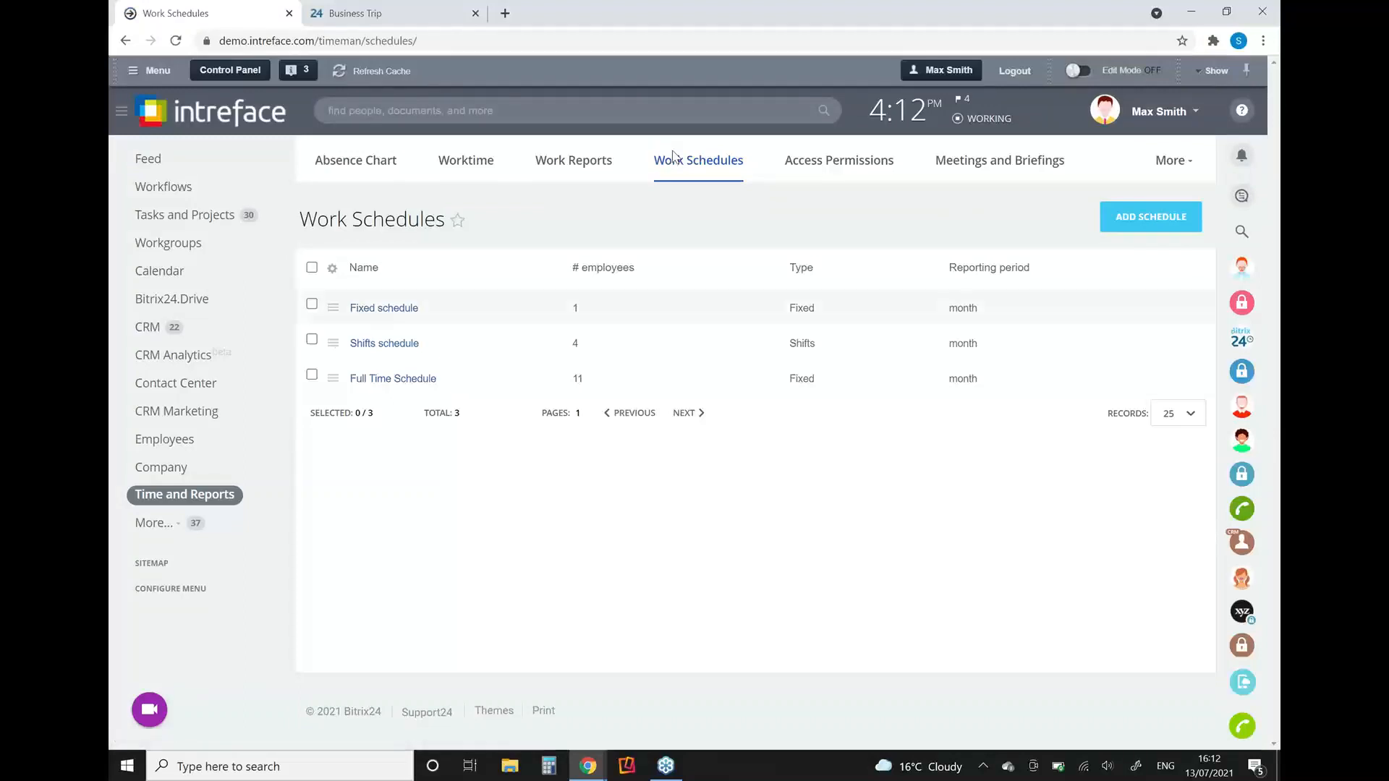
left_click(333, 344)
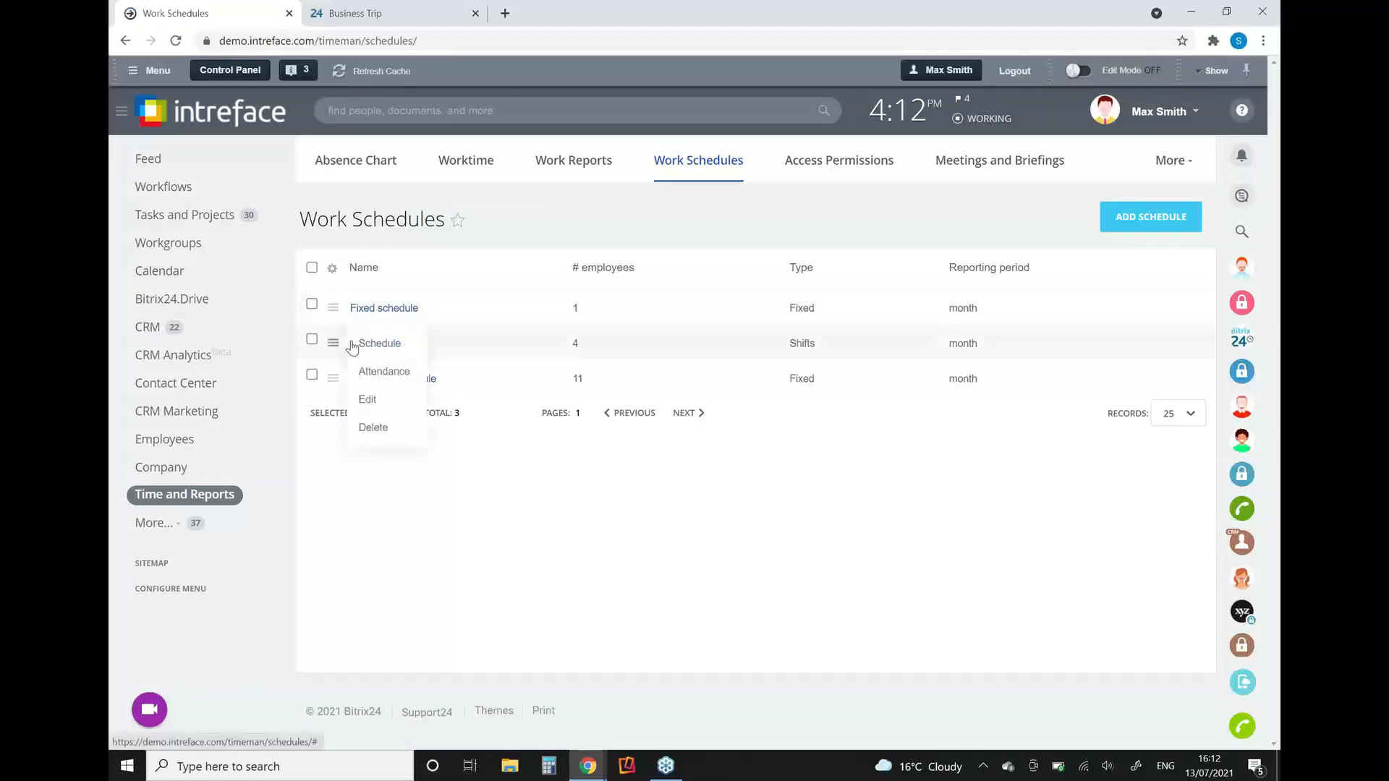
left_click(370, 346)
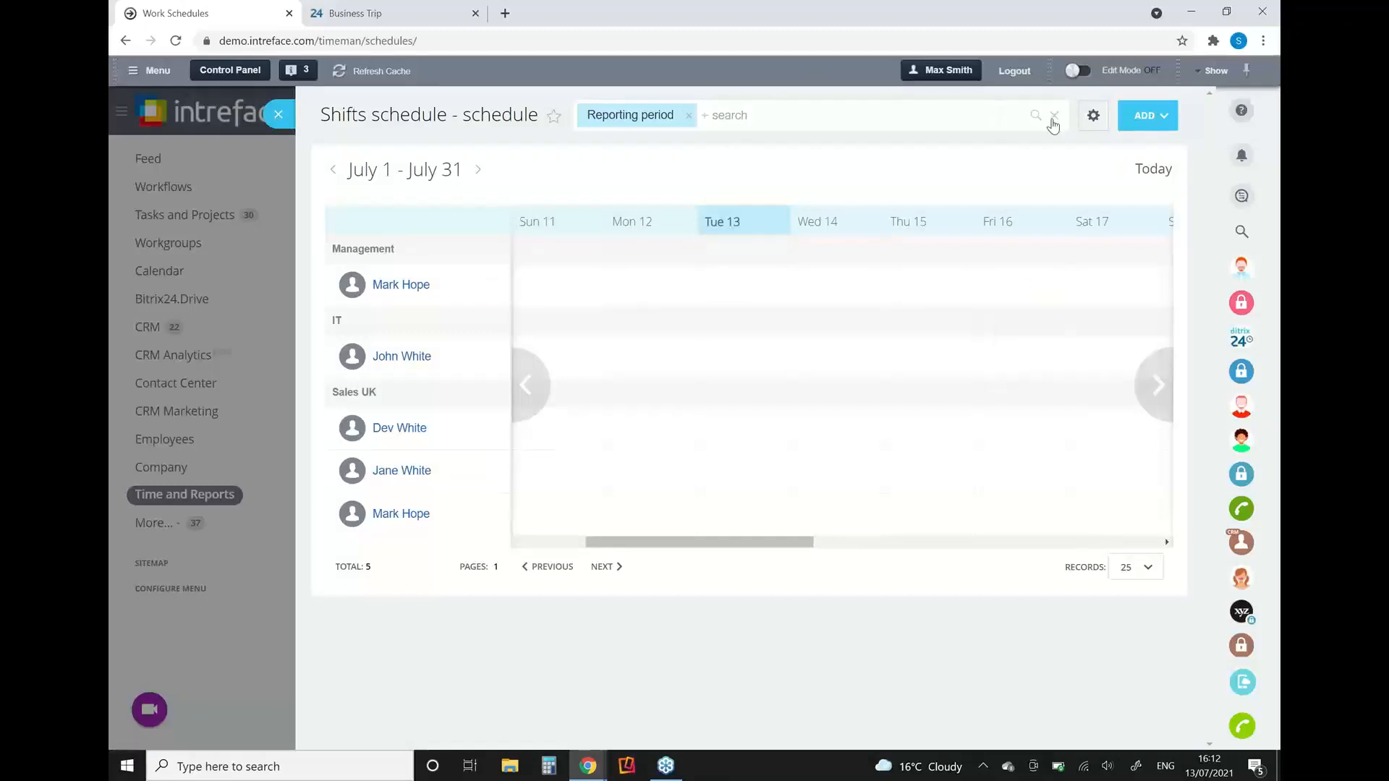
left_click(1091, 120)
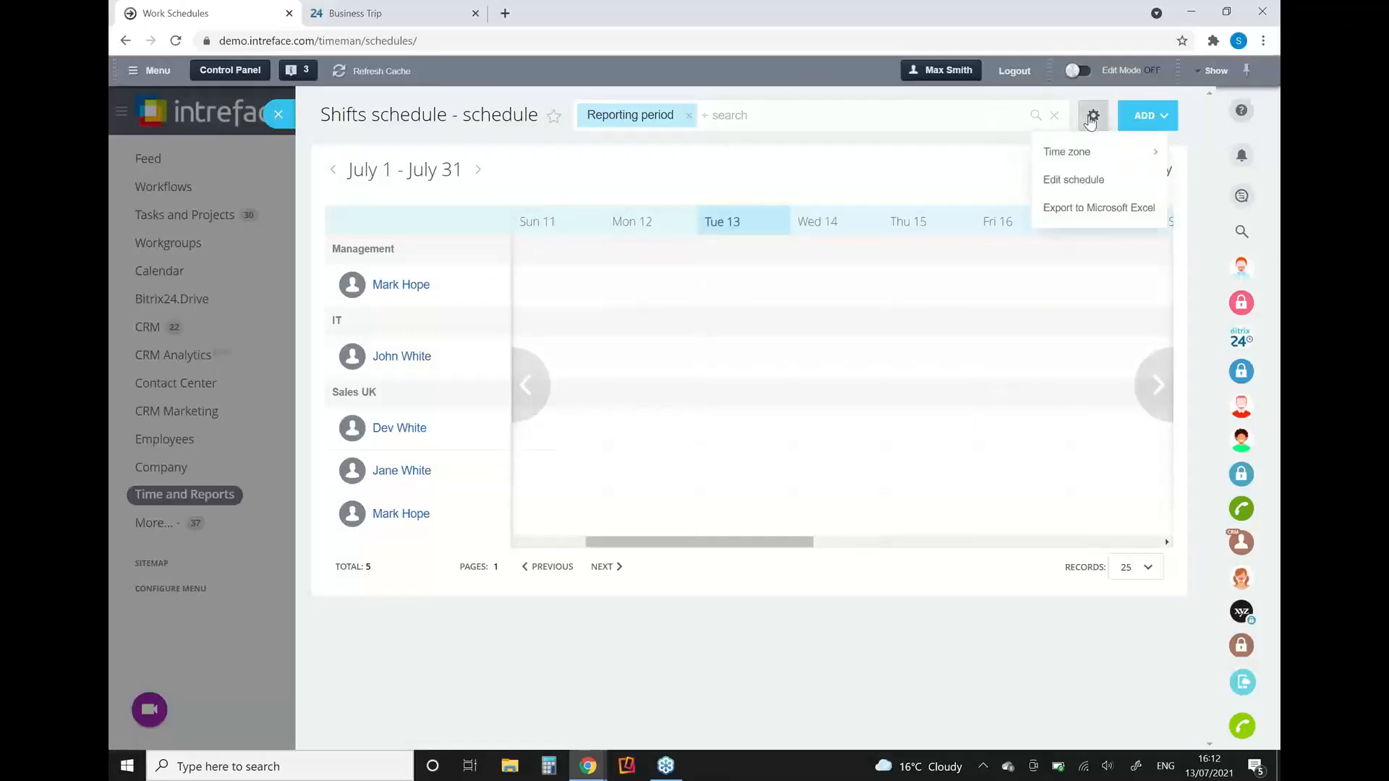
left_click(1069, 180)
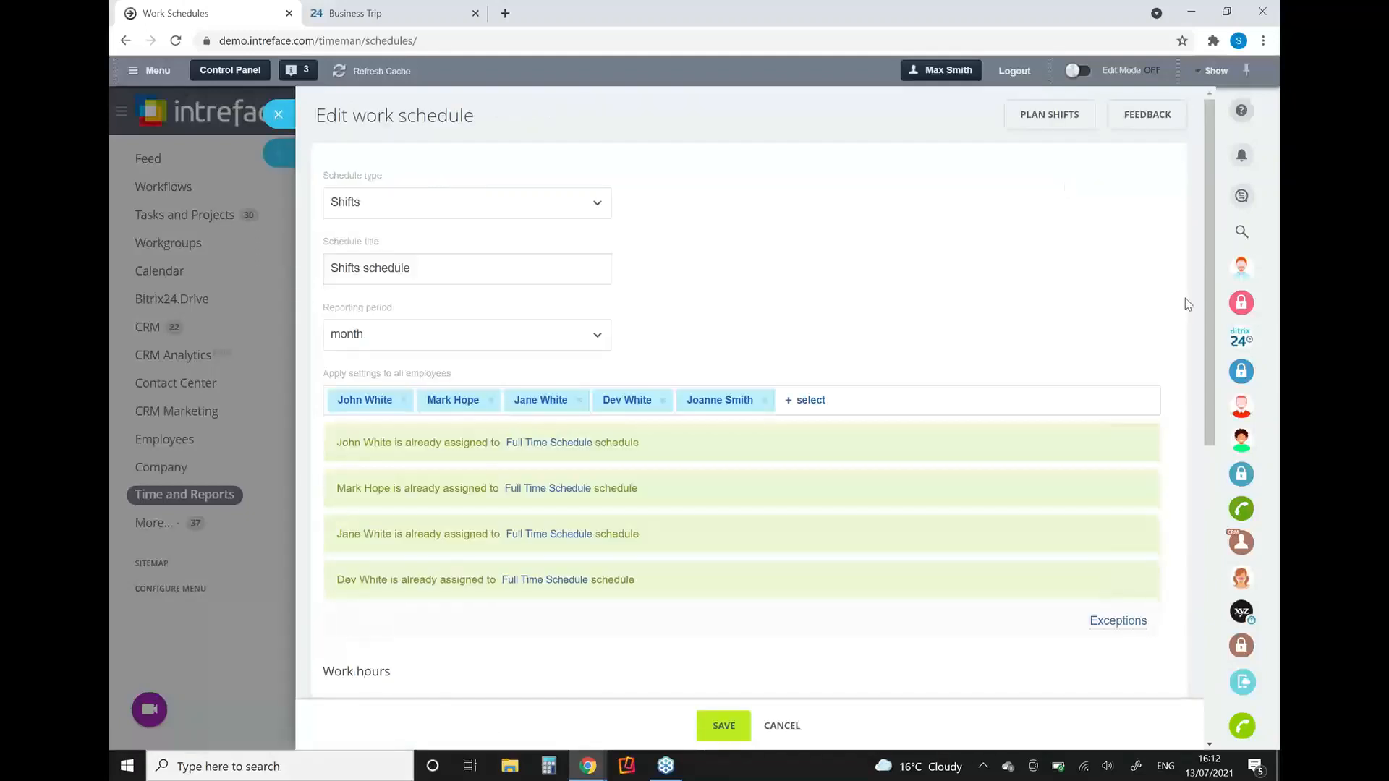
left_click_drag(1212, 407, 1214, 647)
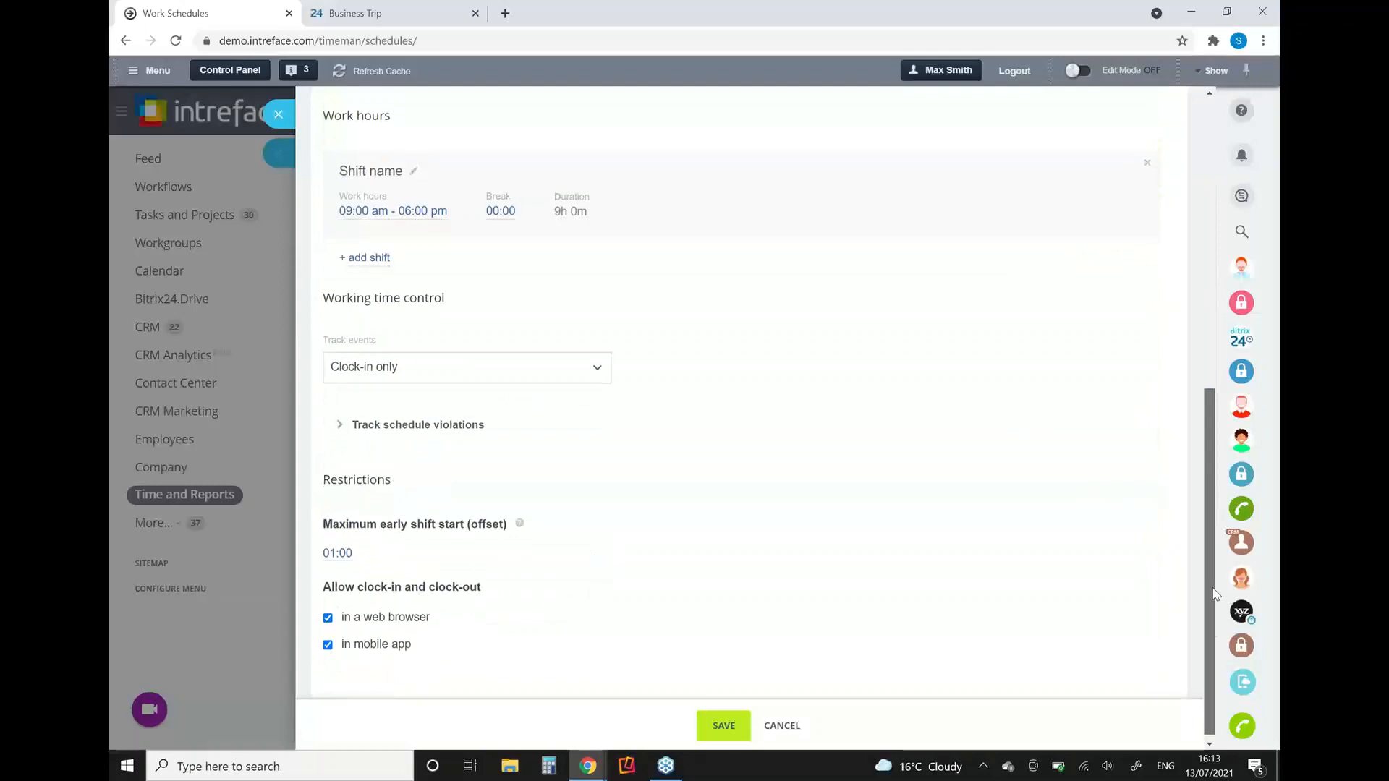
Step: Track violations of the maximum length of time to shift clock-in and clock-out, with an allowed deviation of 00:05
left_click(380, 419)
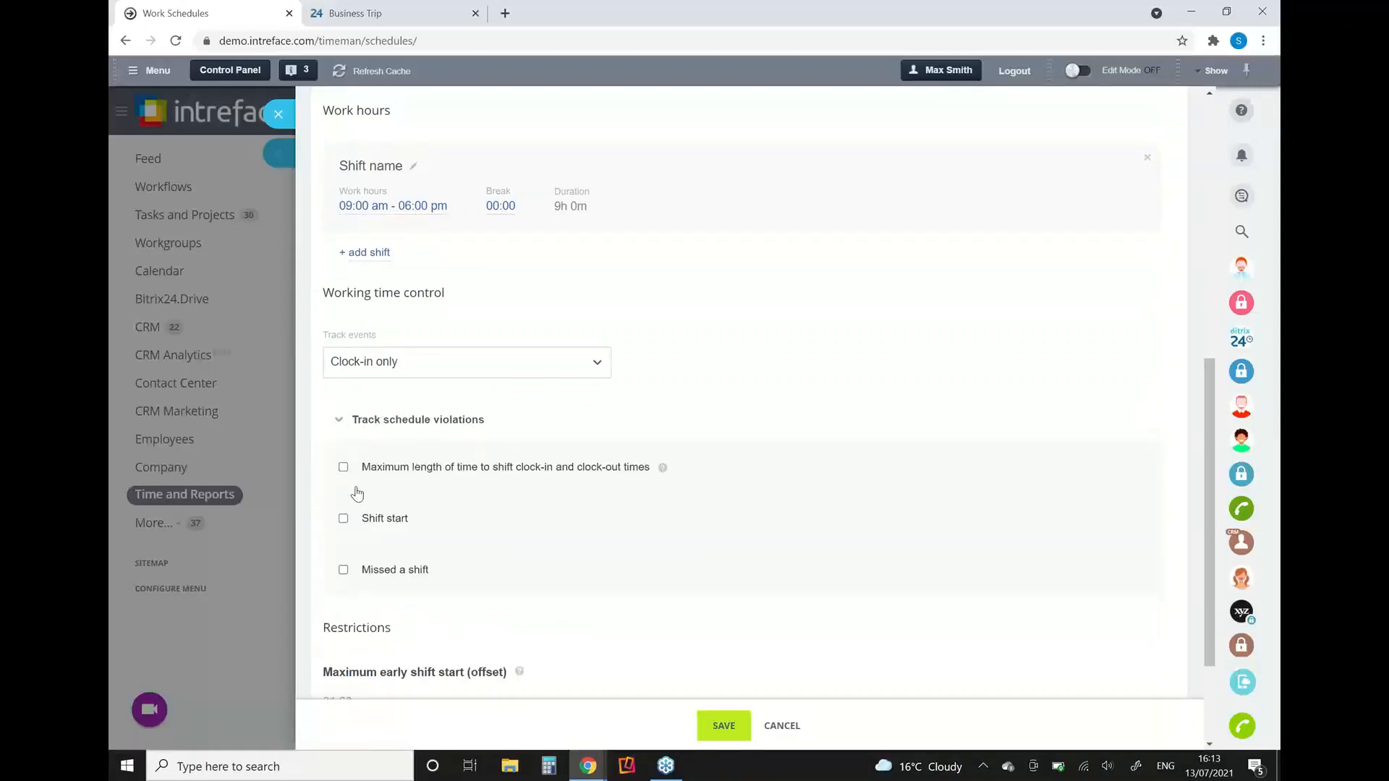
left_click(343, 468)
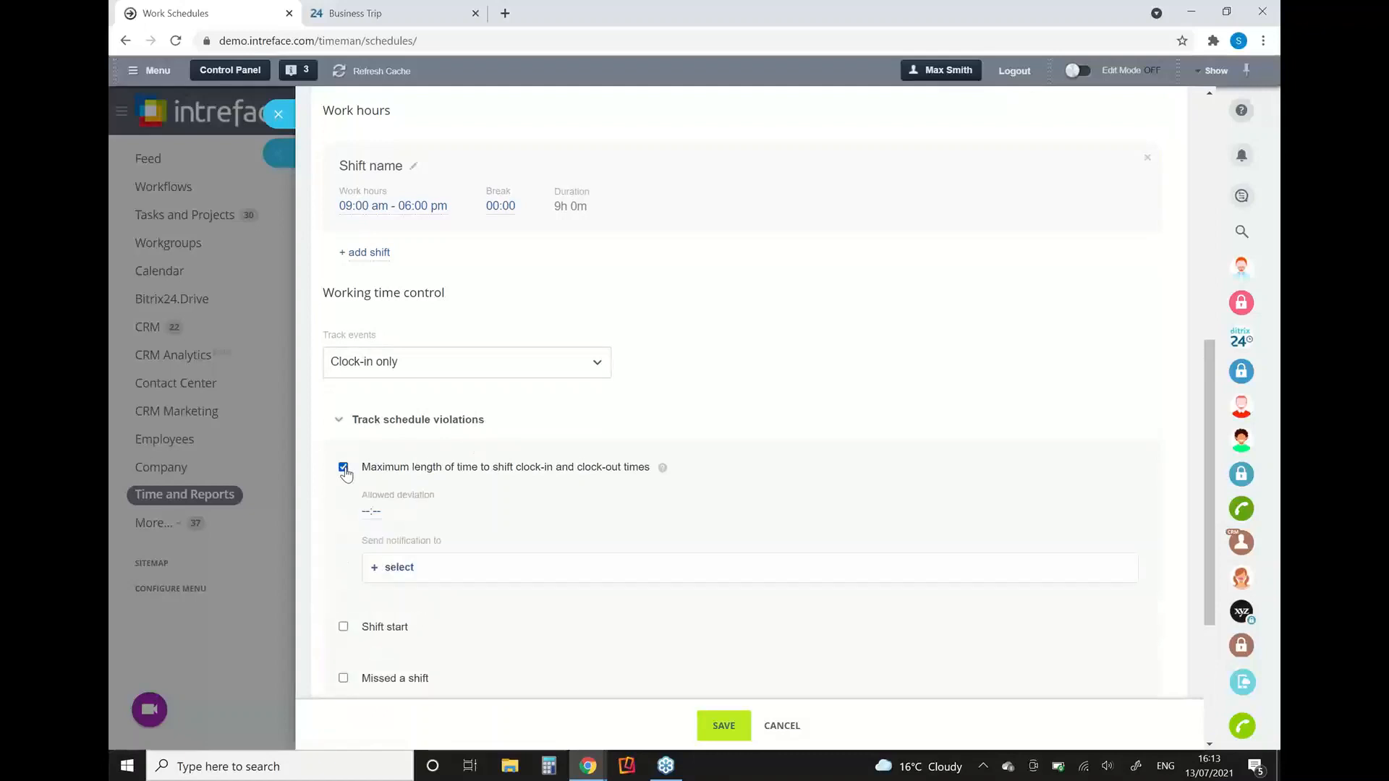
left_click(373, 512)
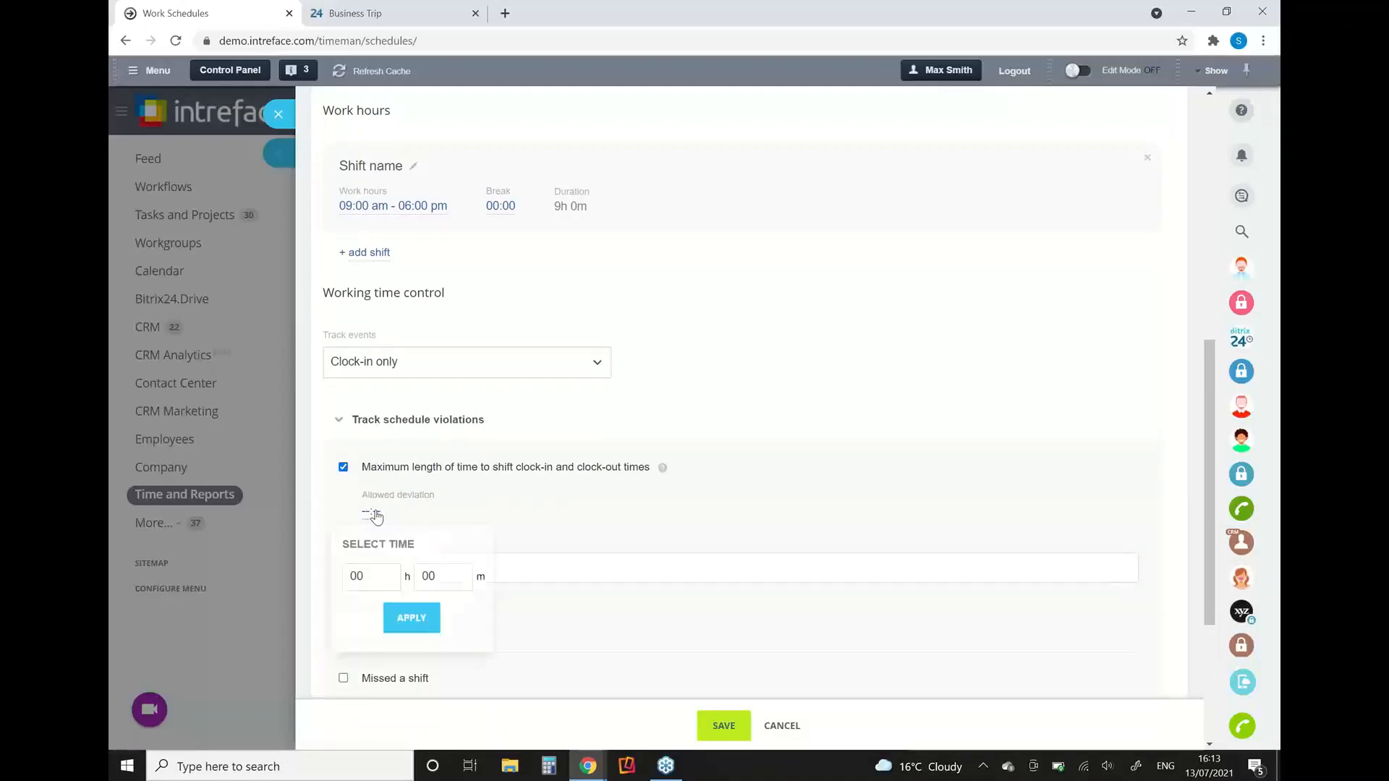
left_click(460, 572)
left_click(461, 573)
left_click(461, 572)
left_click(461, 572)
left_click(461, 572)
left_click(410, 617)
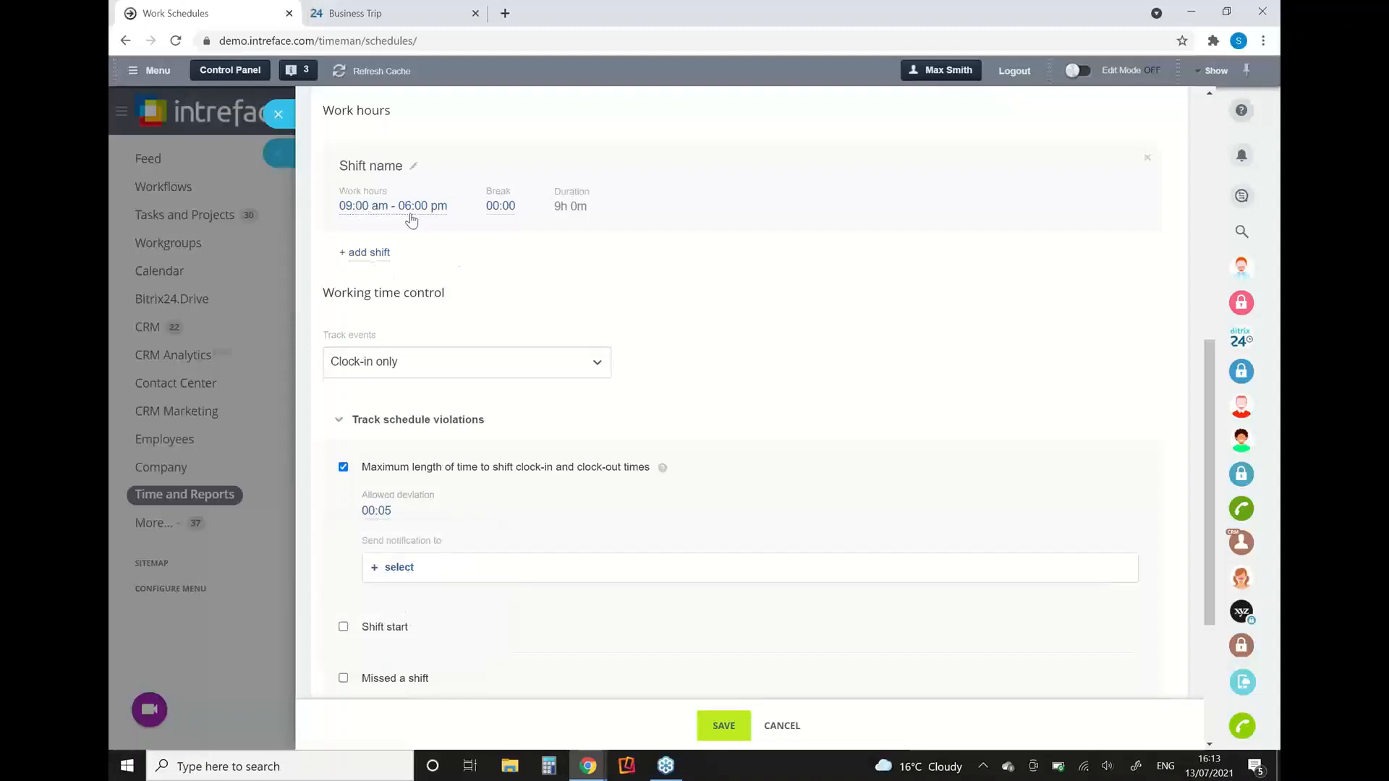
Step: Choose the signed-in employee as recipient of the violation notifications, and leave the Shifts schedule without saving
left_click(397, 568)
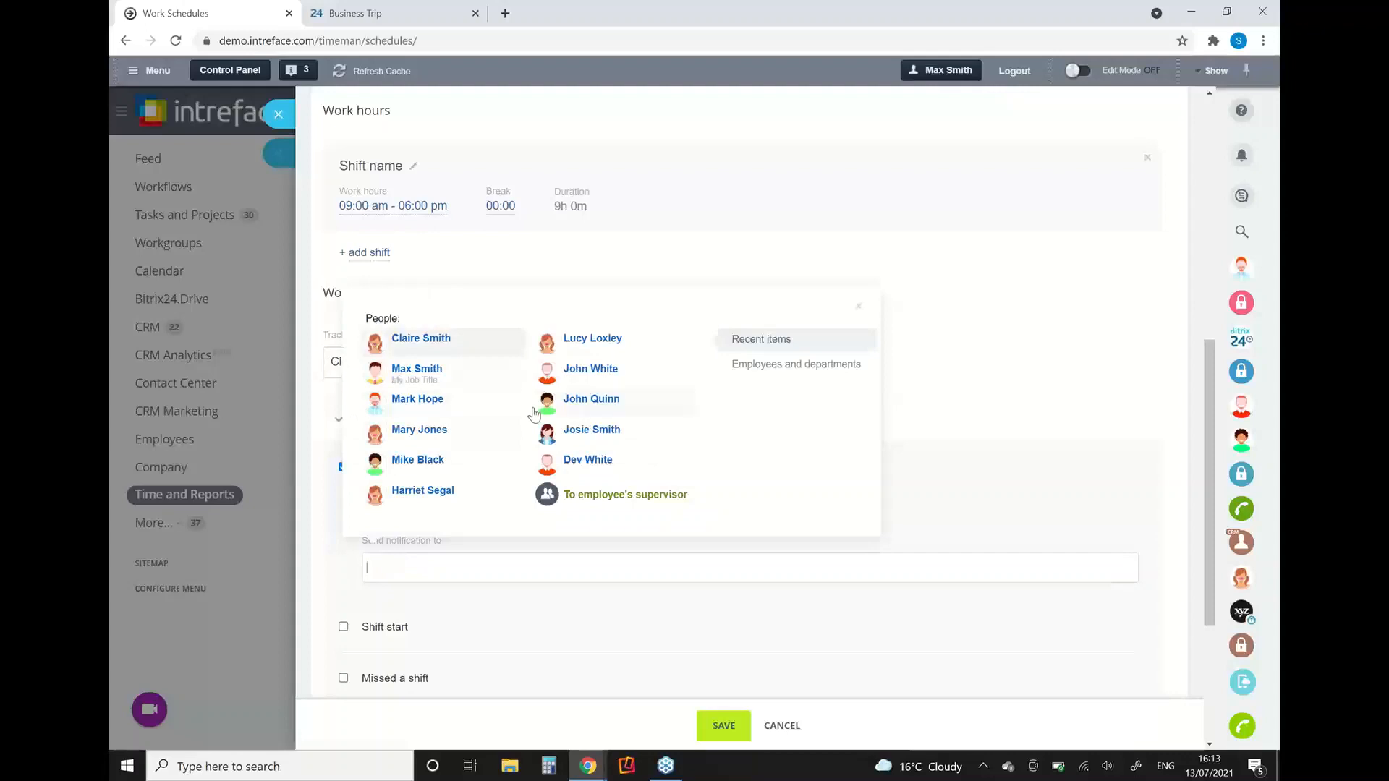
left_click(417, 371)
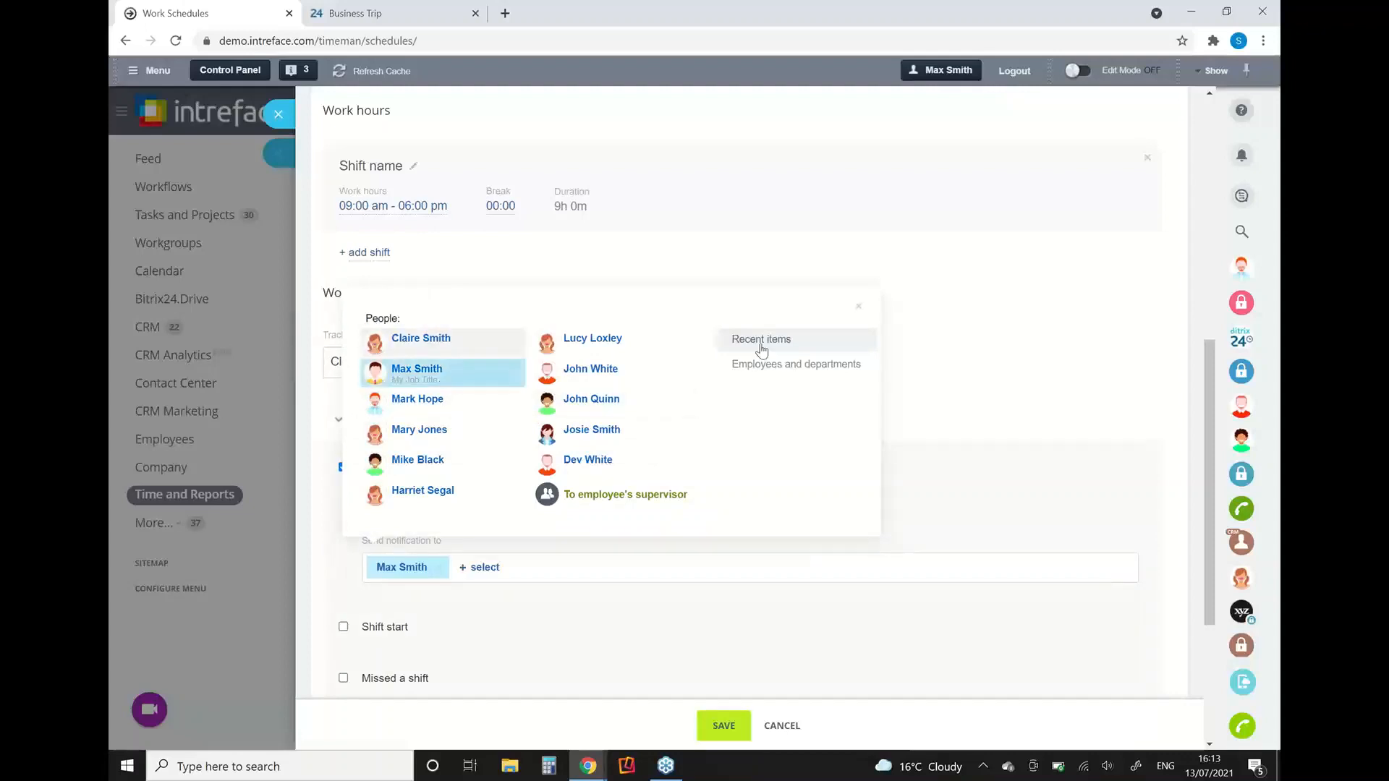
left_click(859, 307)
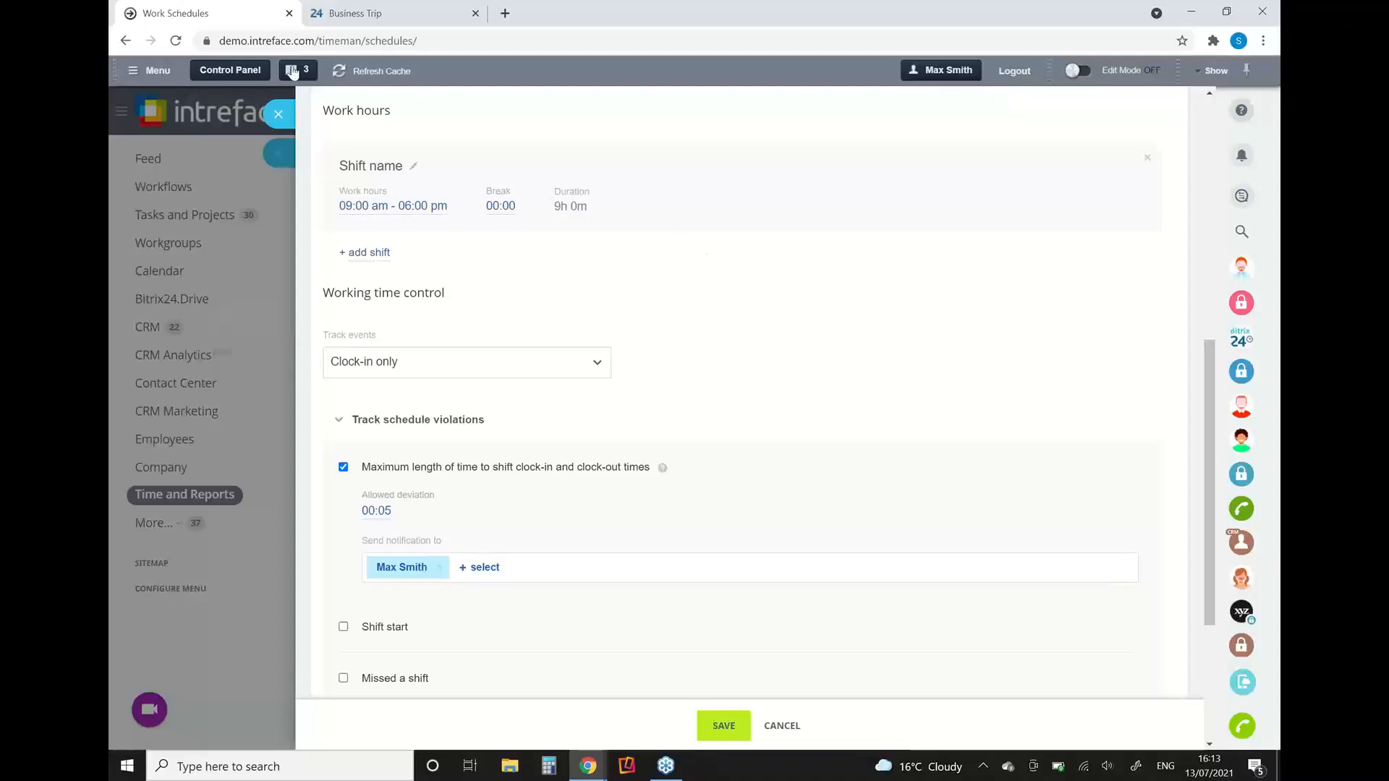
left_click(278, 114)
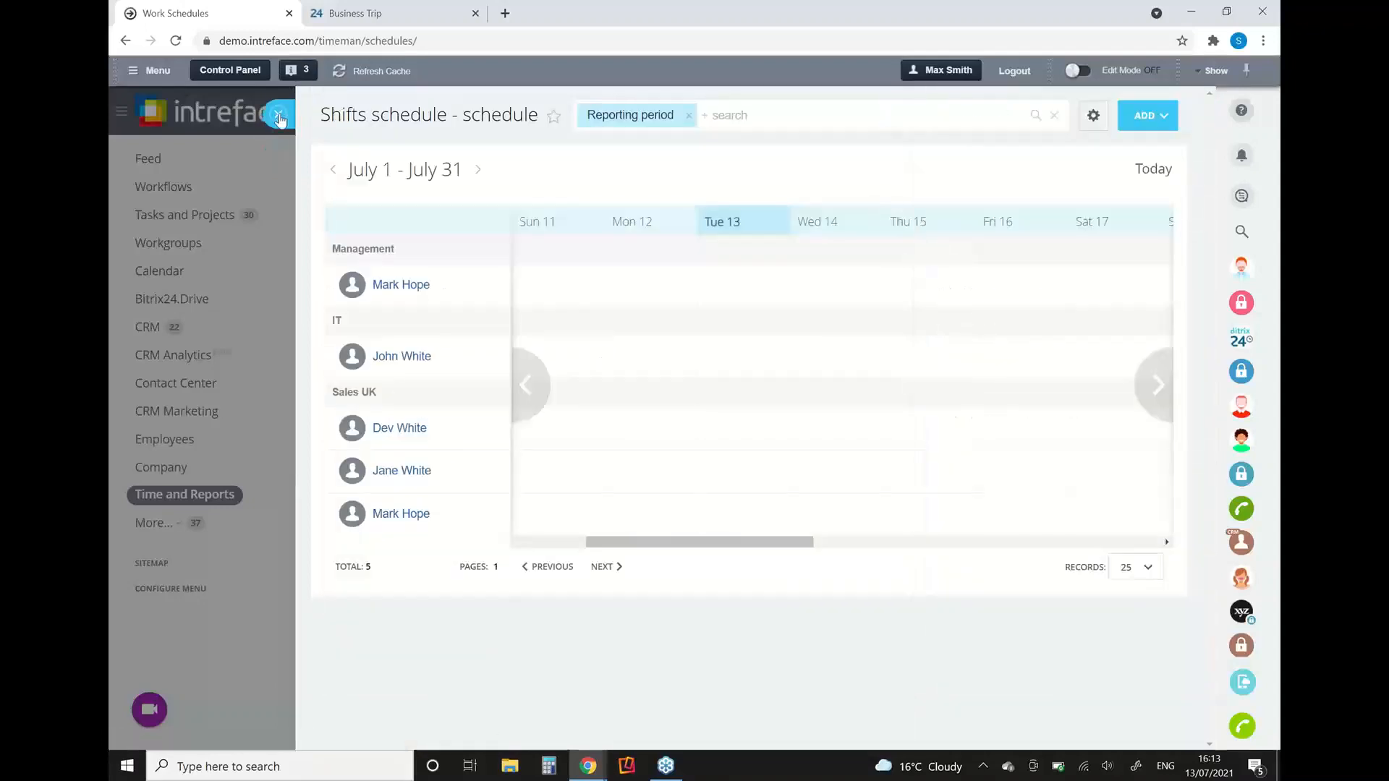
left_click(279, 114)
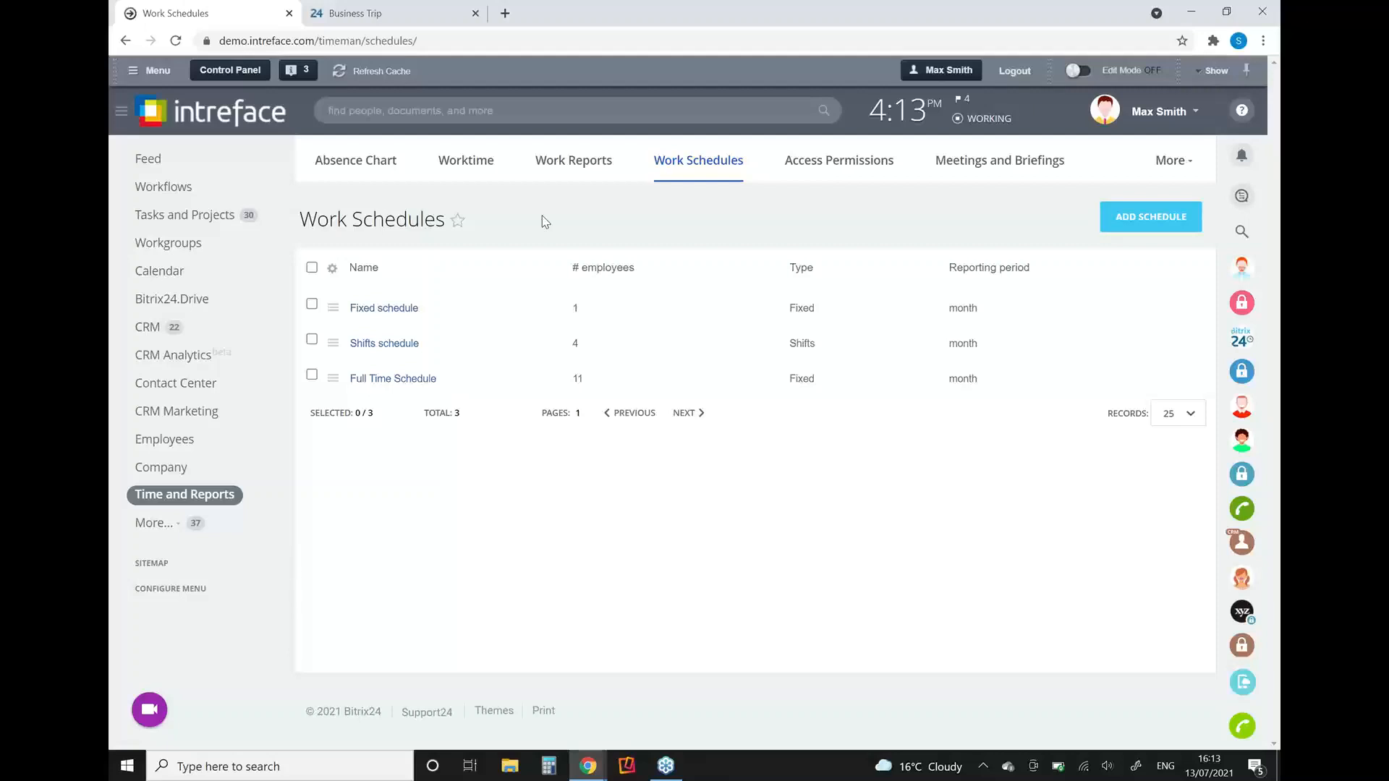
Step: Open My Drive, check the Google Docs and Office 365 options for adding documents, and look through the stored folders and files
left_click(190, 307)
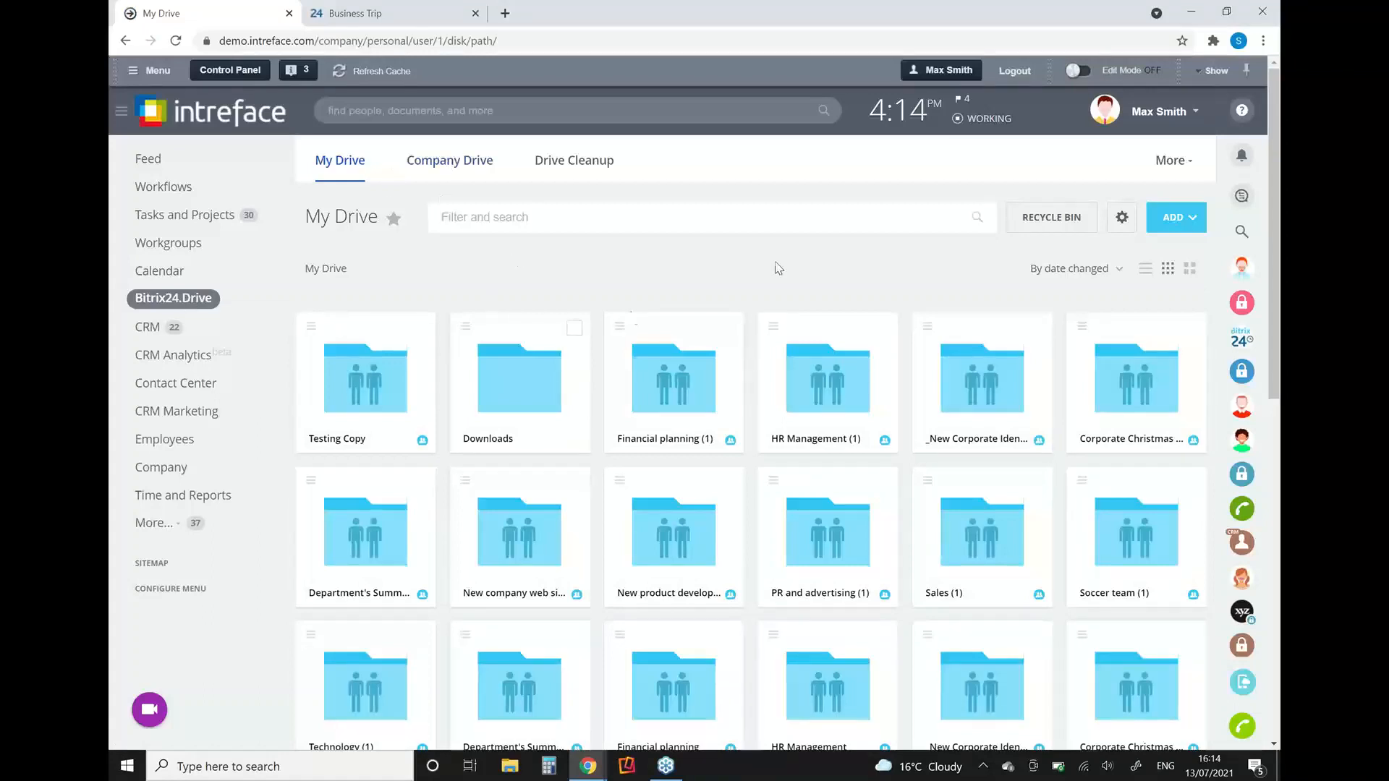
left_click(1267, 159)
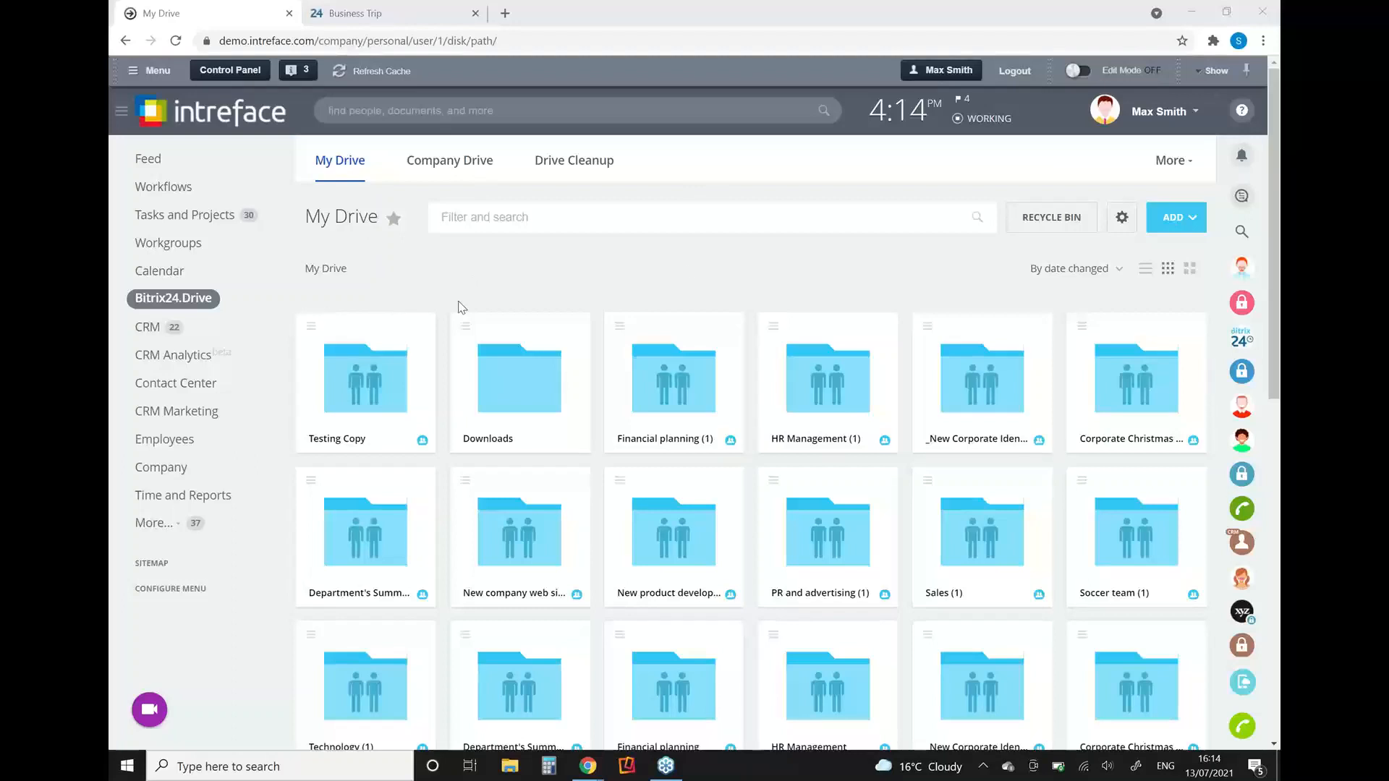
left_click(1187, 224)
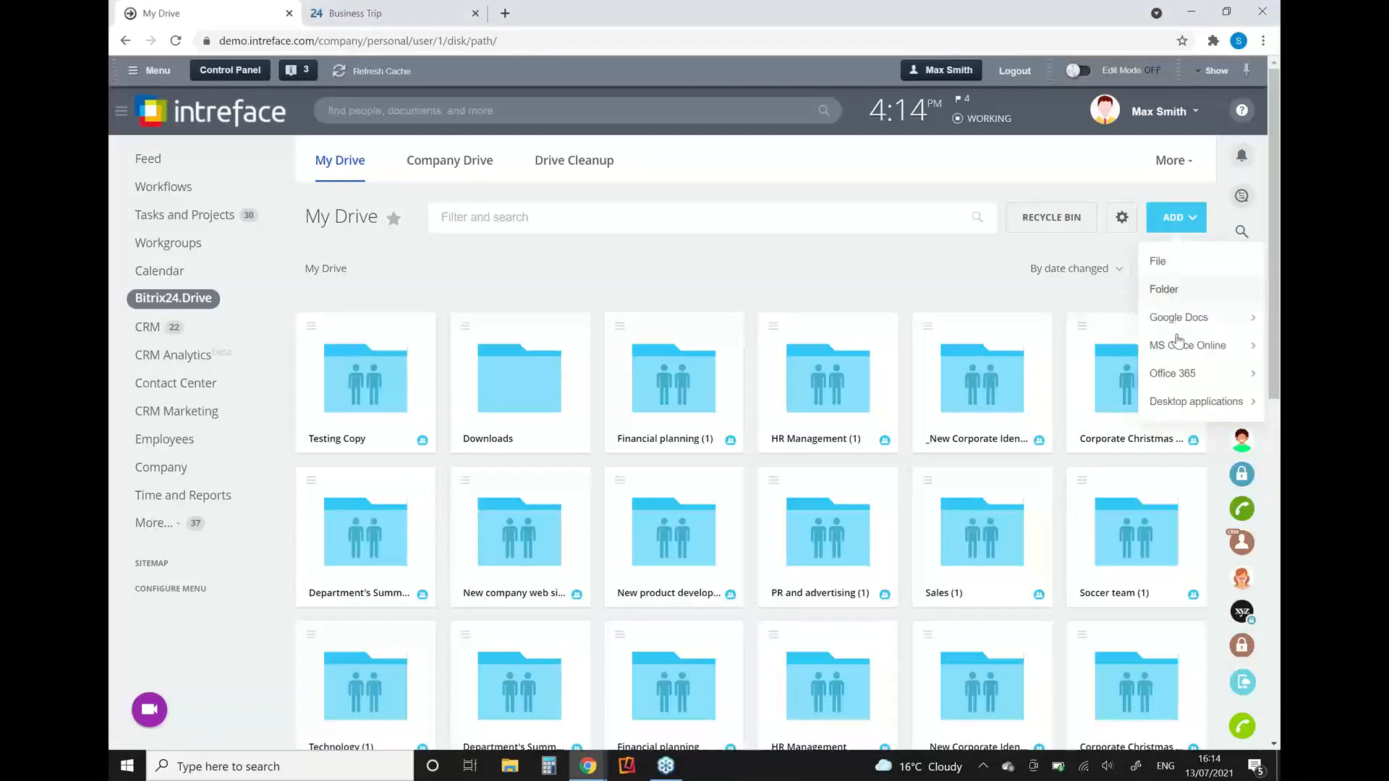
mouse_move(1177, 340)
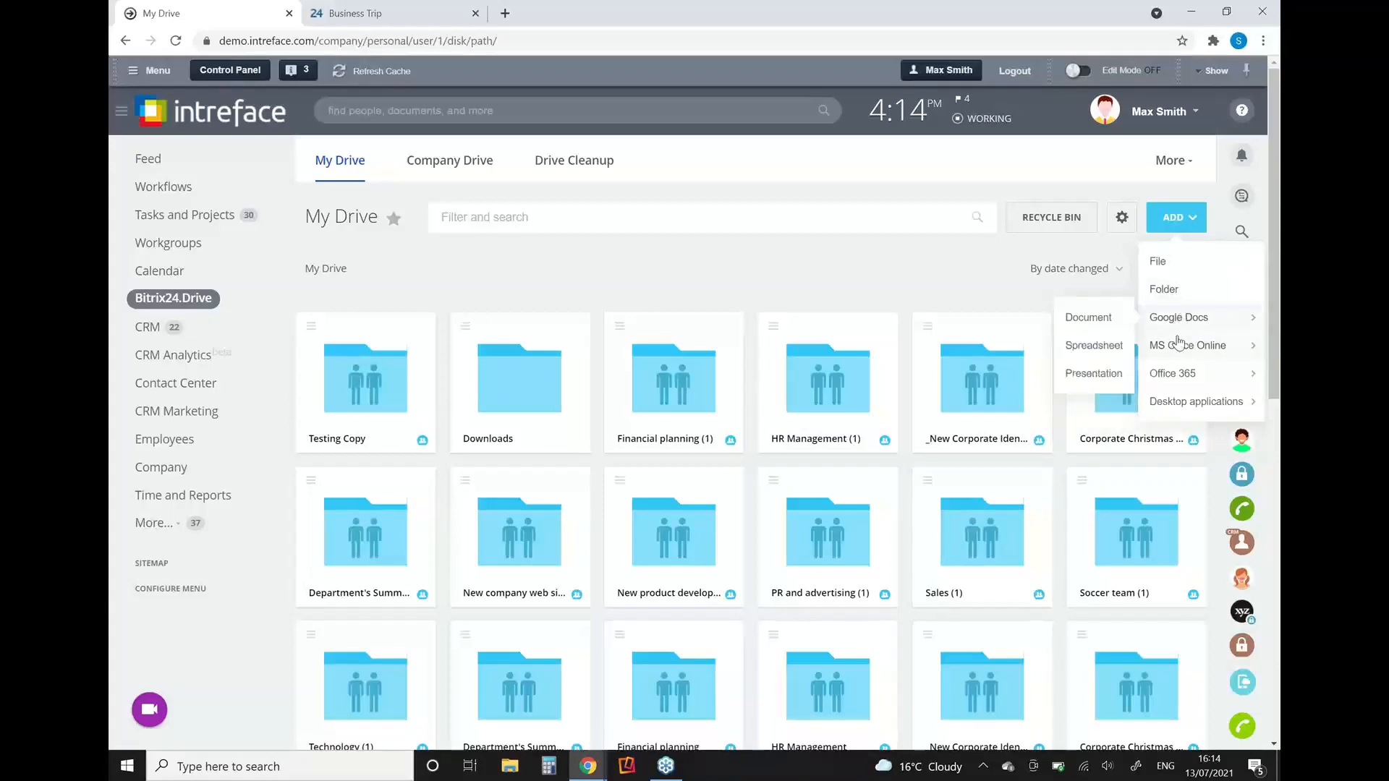
mouse_move(1173, 376)
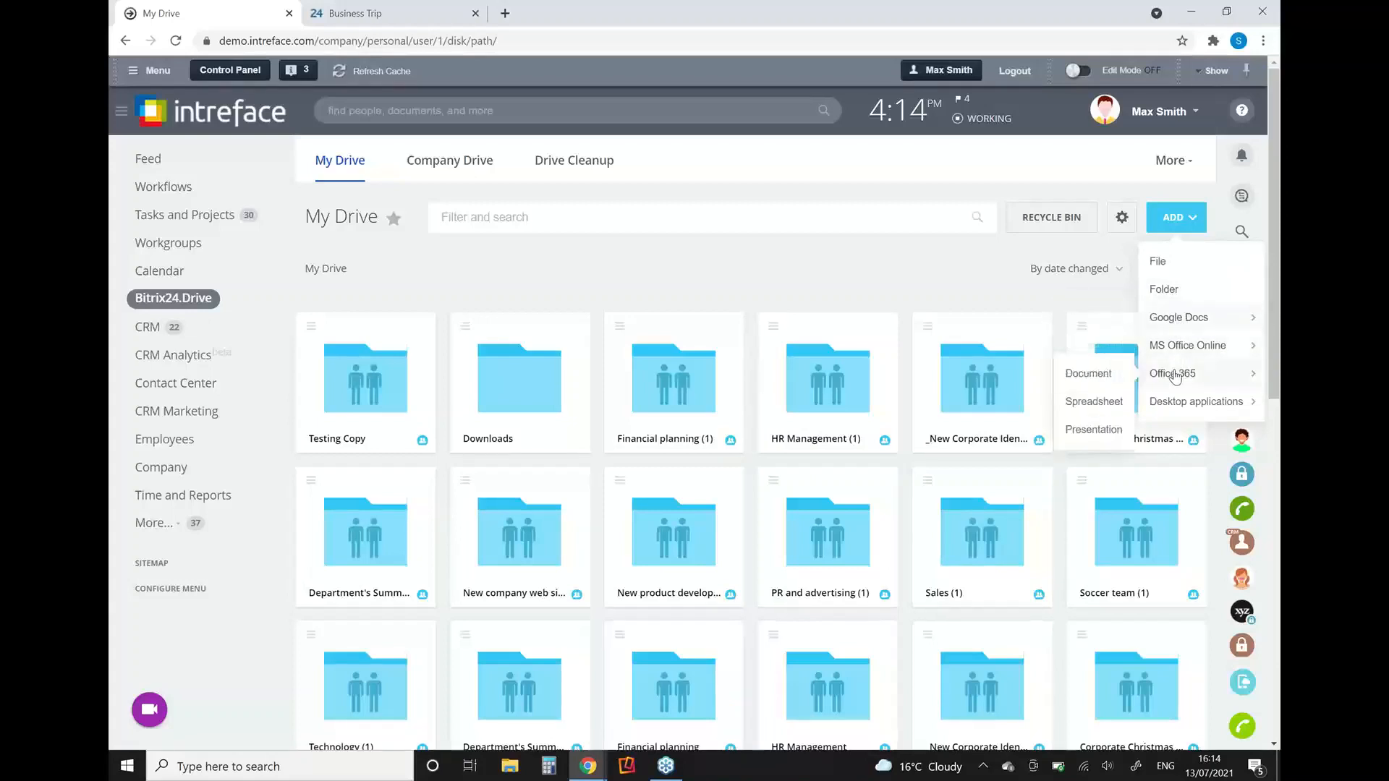
left_click(881, 278)
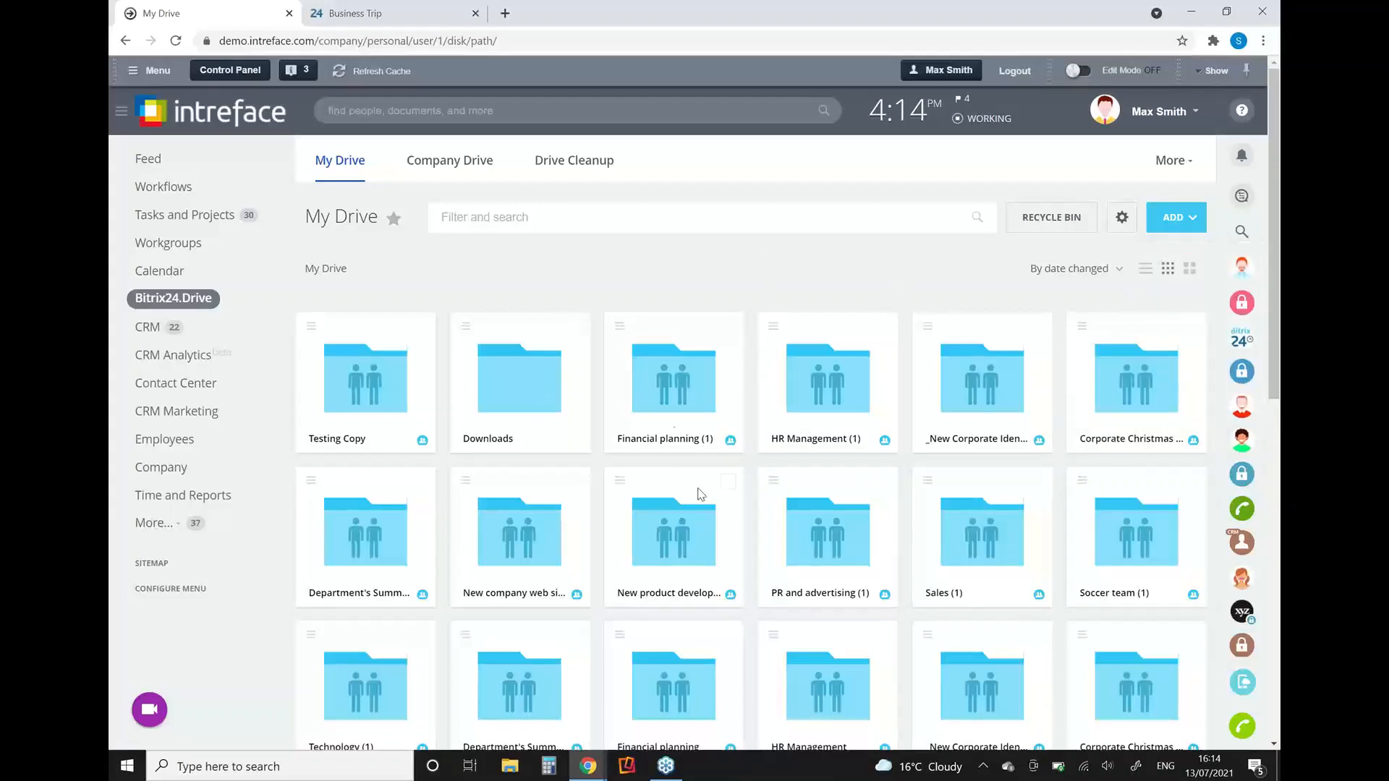
left_click_drag(1275, 390, 1276, 631)
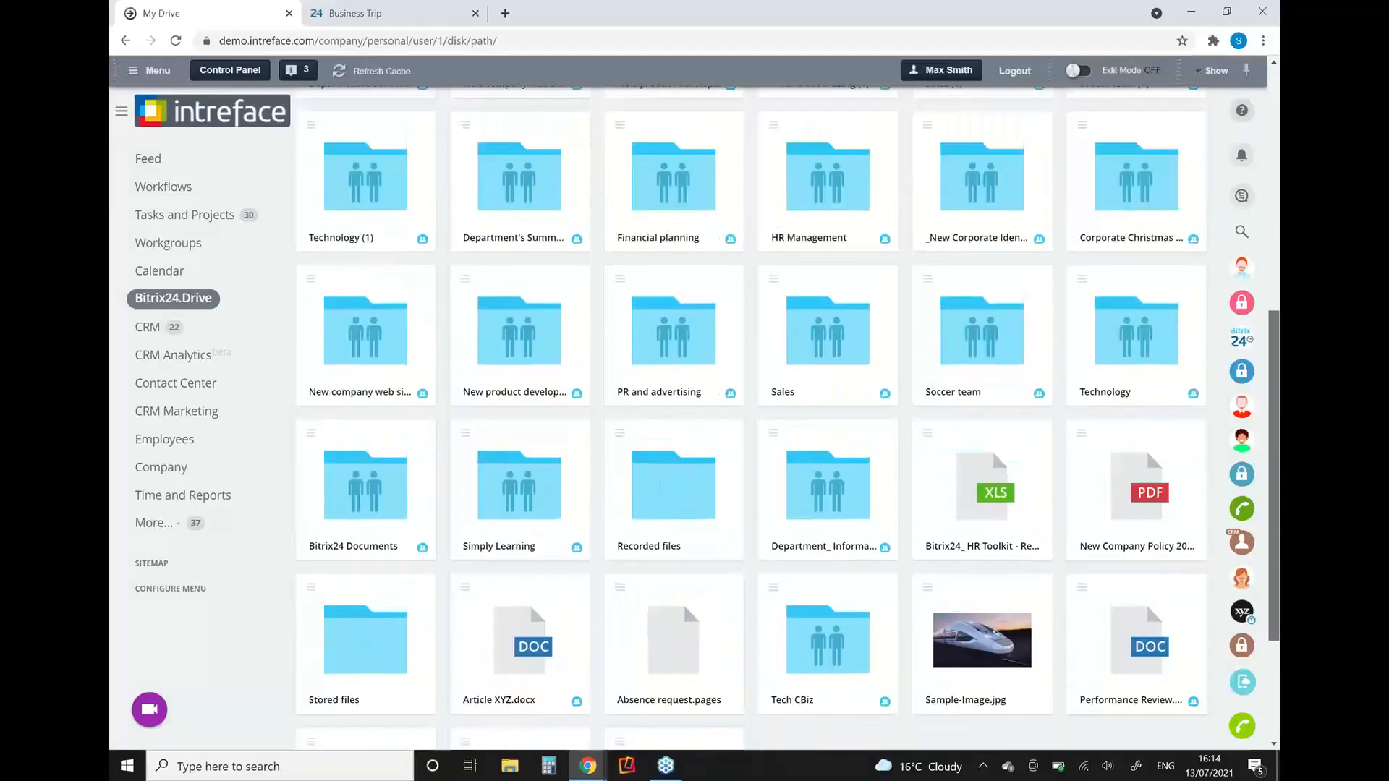
Step: Open the access permission configuration of the Performance Review document in My Drive
scroll(683, 604, "down", 1)
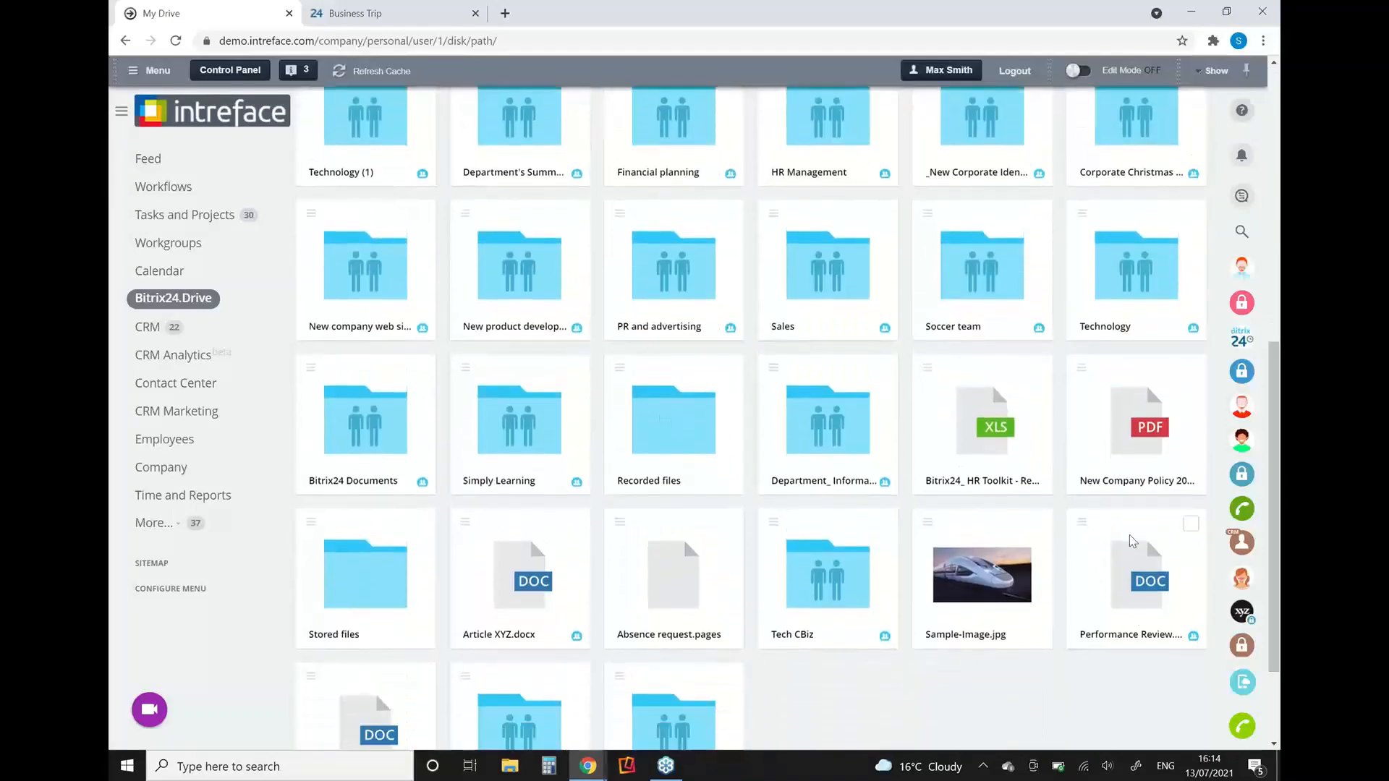
left_click(1125, 574)
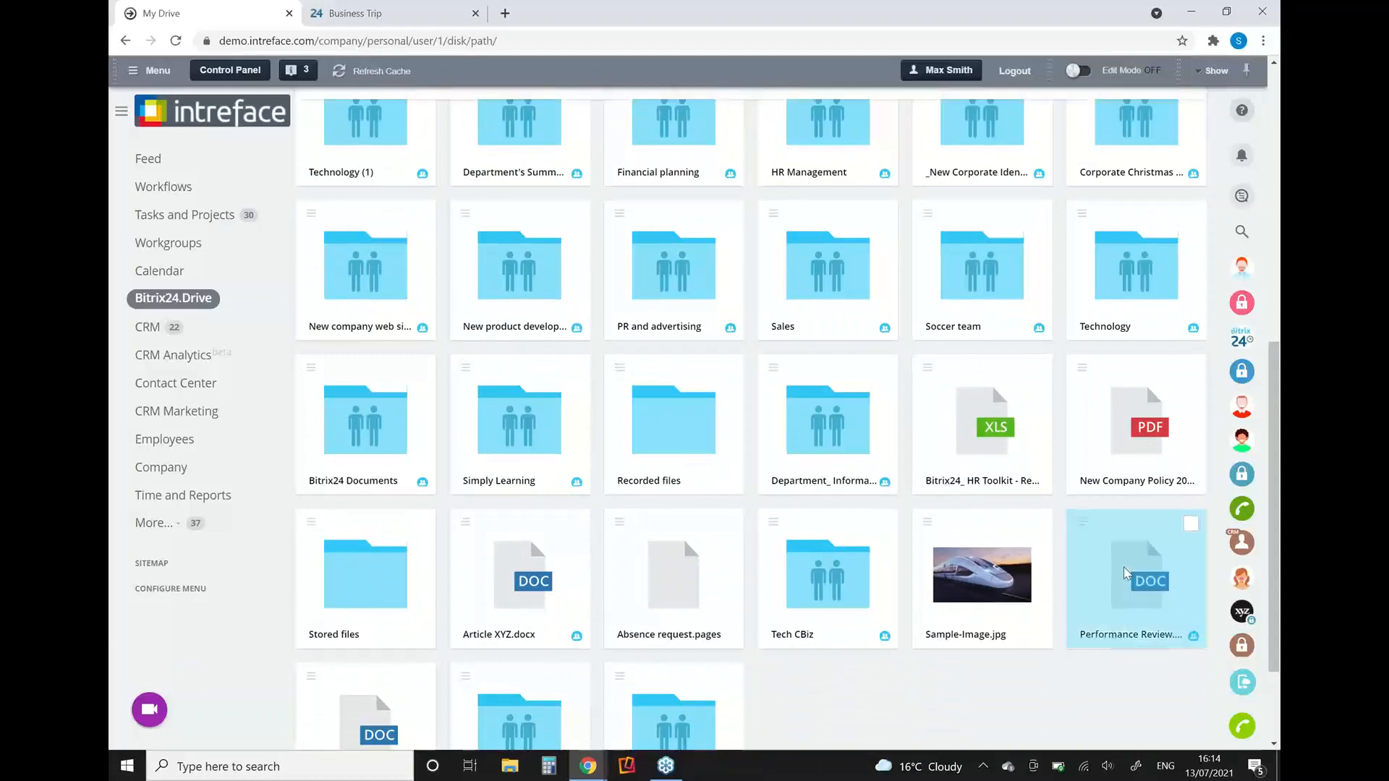
right_click(1125, 574)
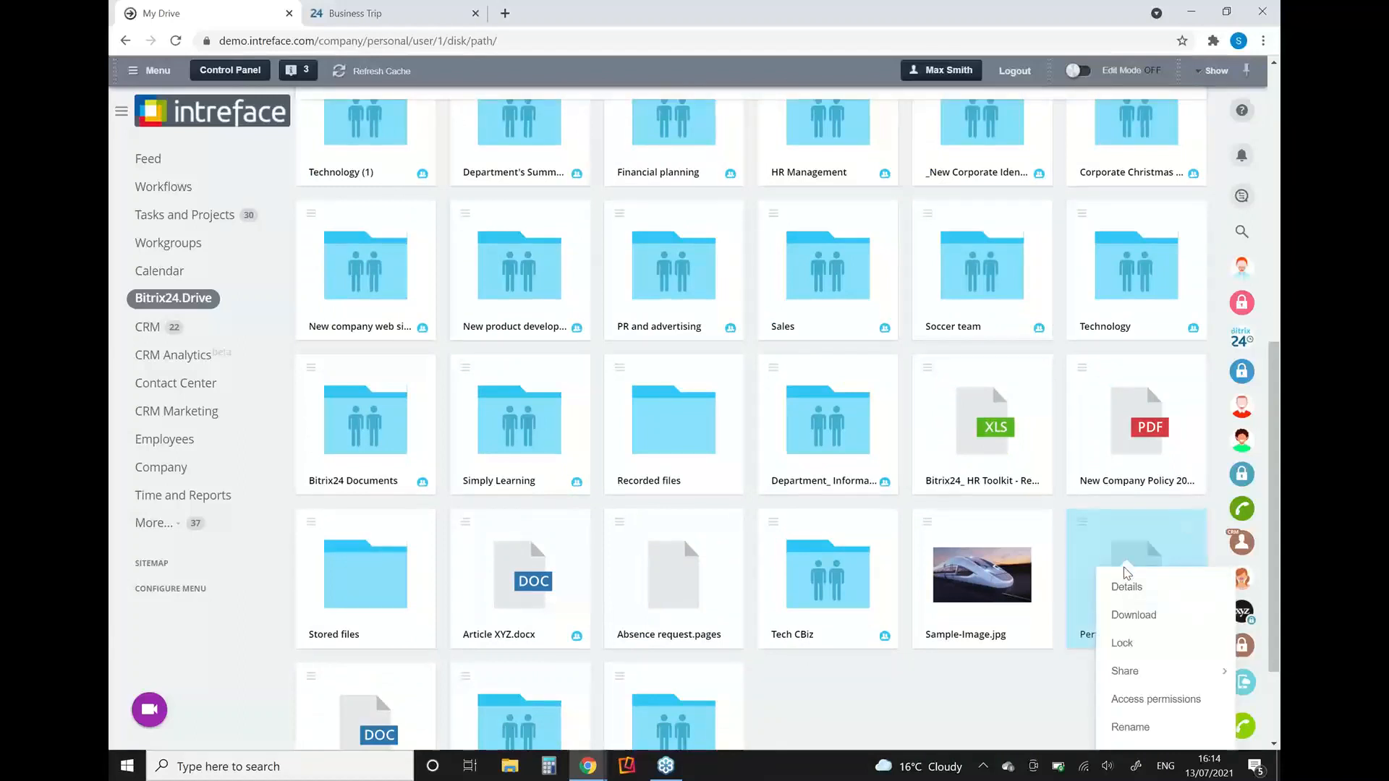
left_click(1146, 700)
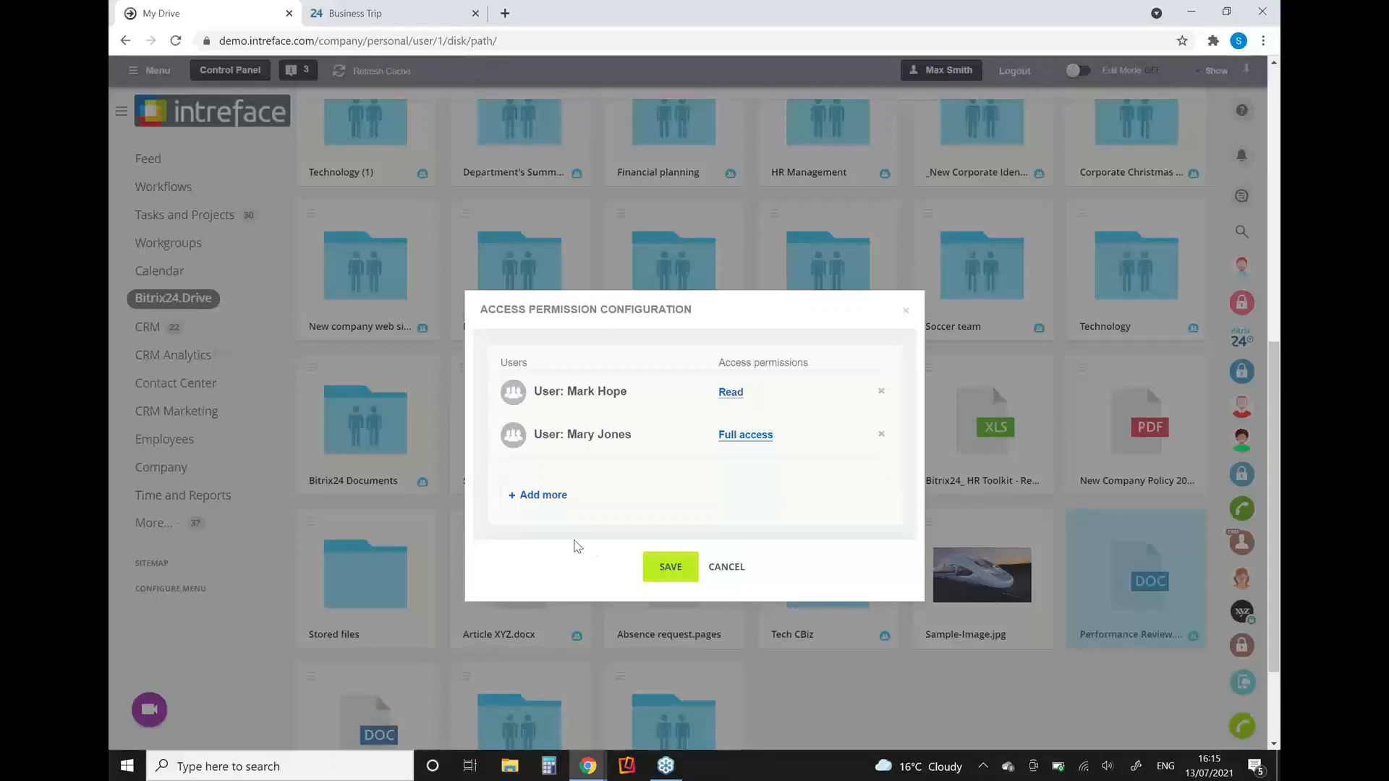
Step: Try adding all Sales UK department employees to the document's access permissions, check the available permission levels, and leave without saving
left_click(552, 497)
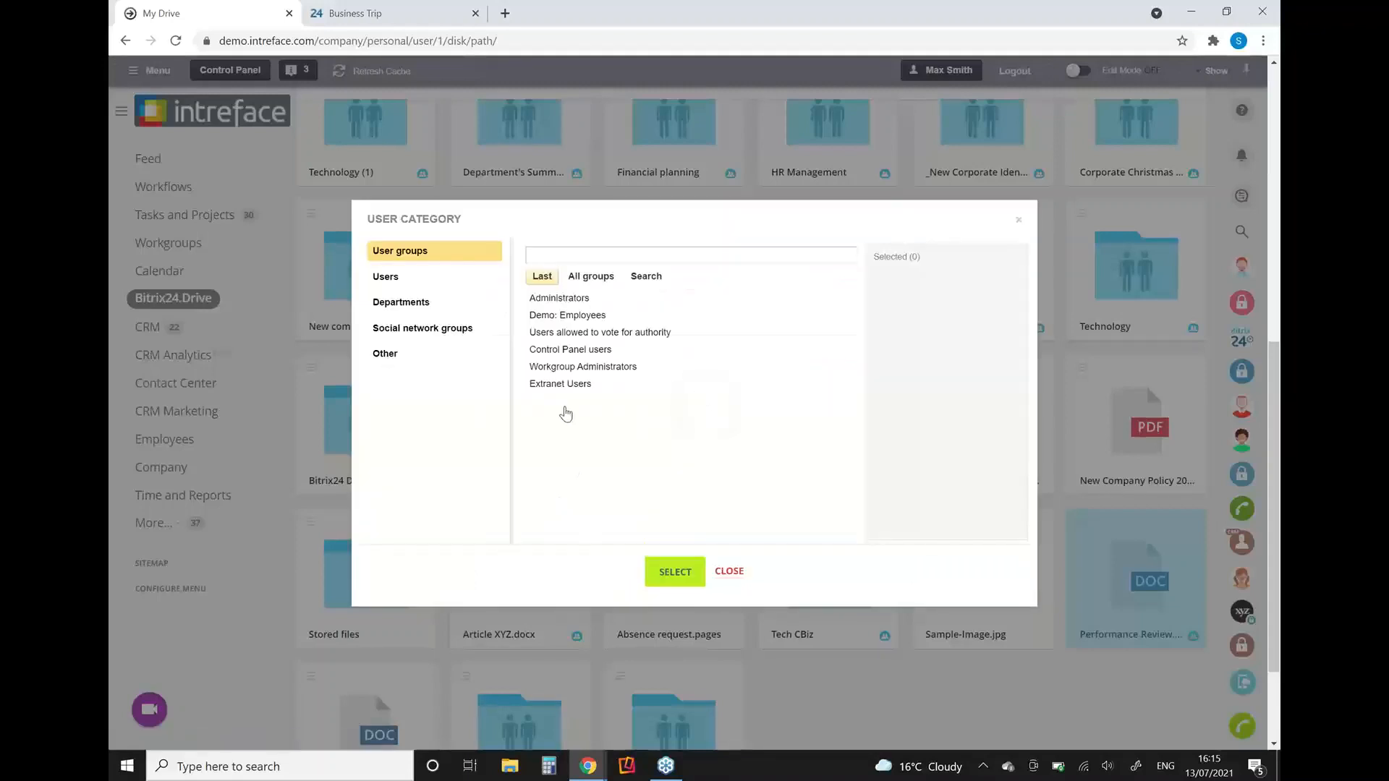
left_click(395, 279)
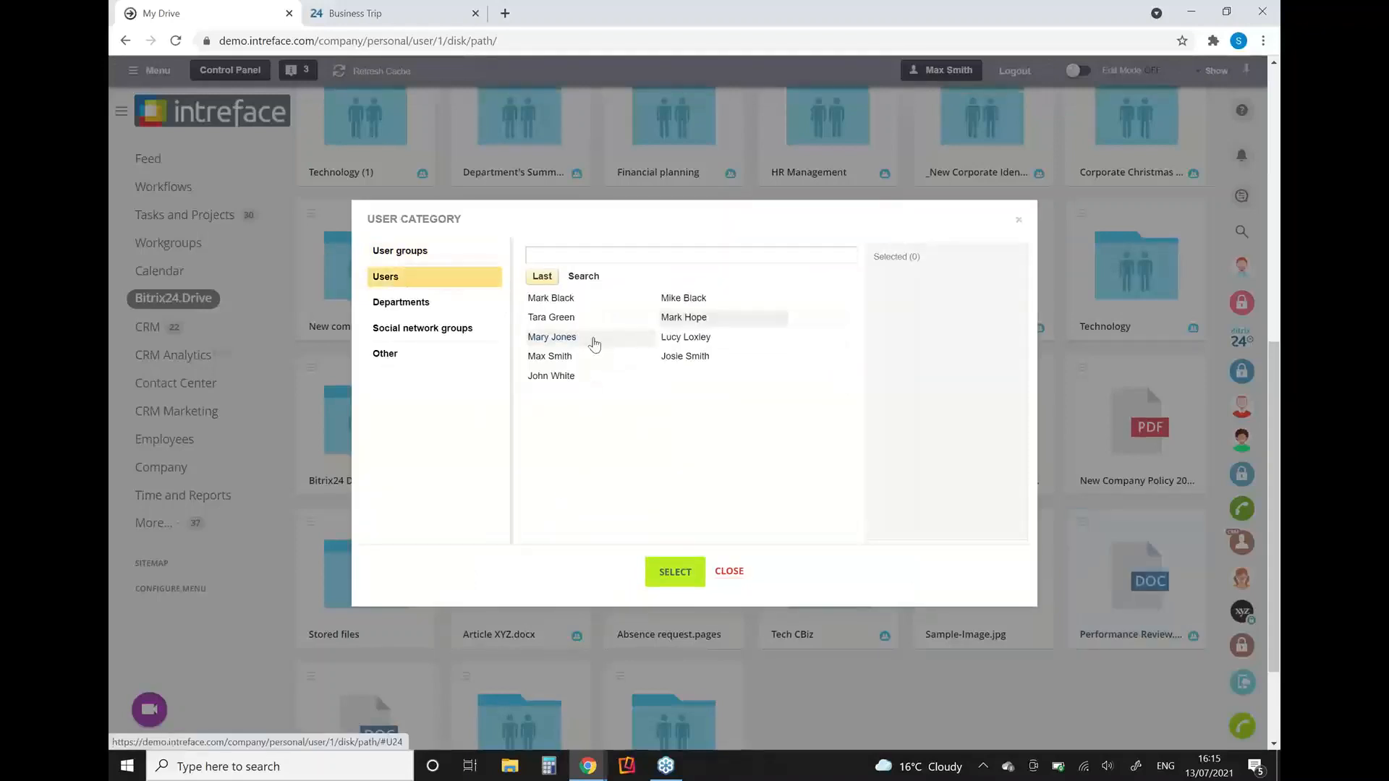
left_click(407, 307)
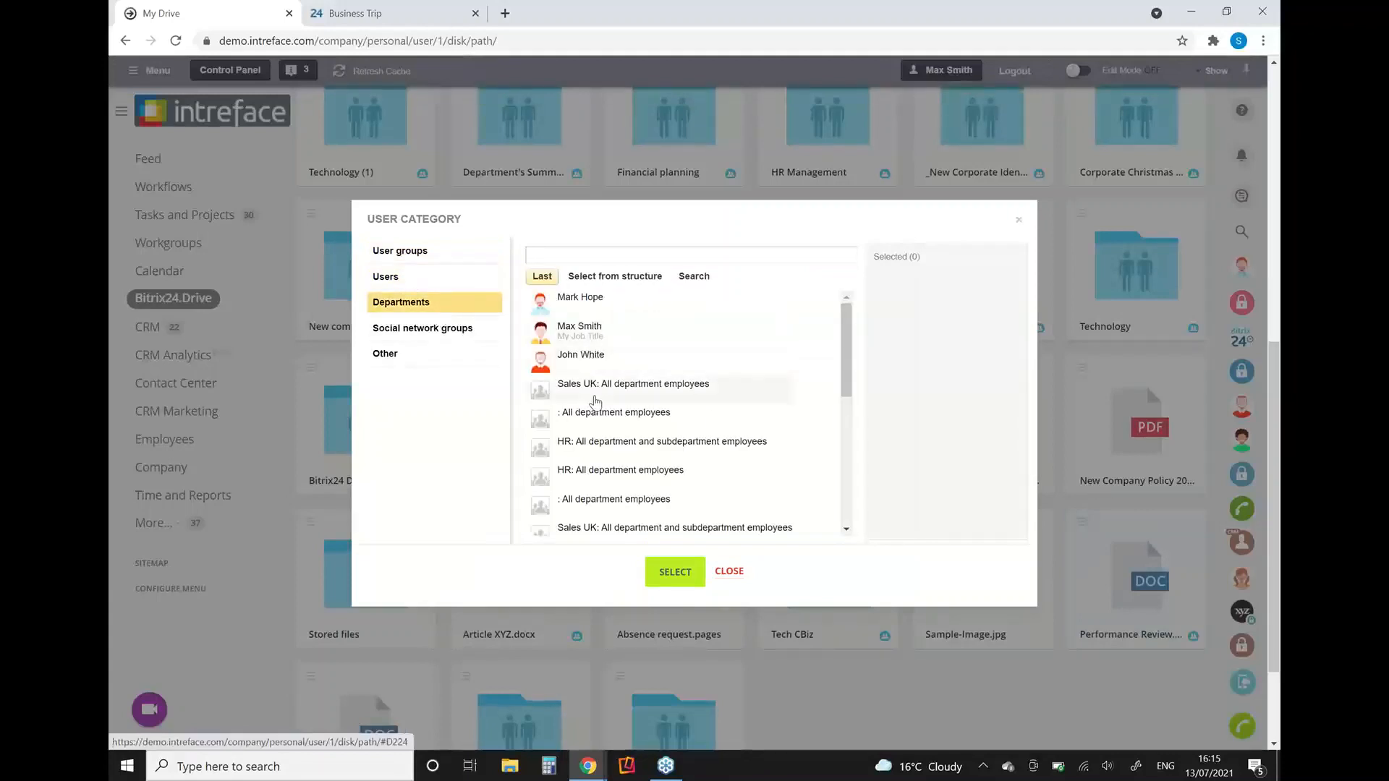
left_click(595, 391)
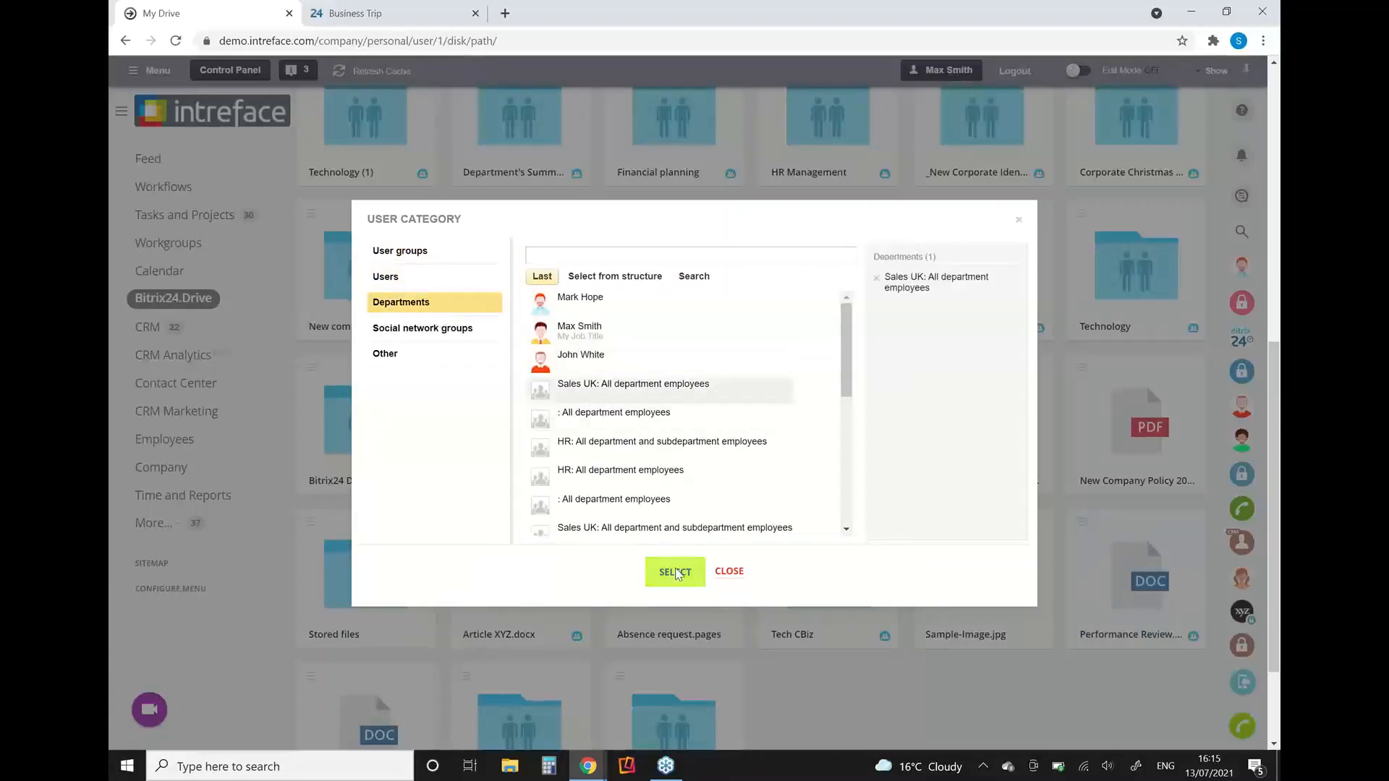
left_click(674, 572)
left_click(824, 480)
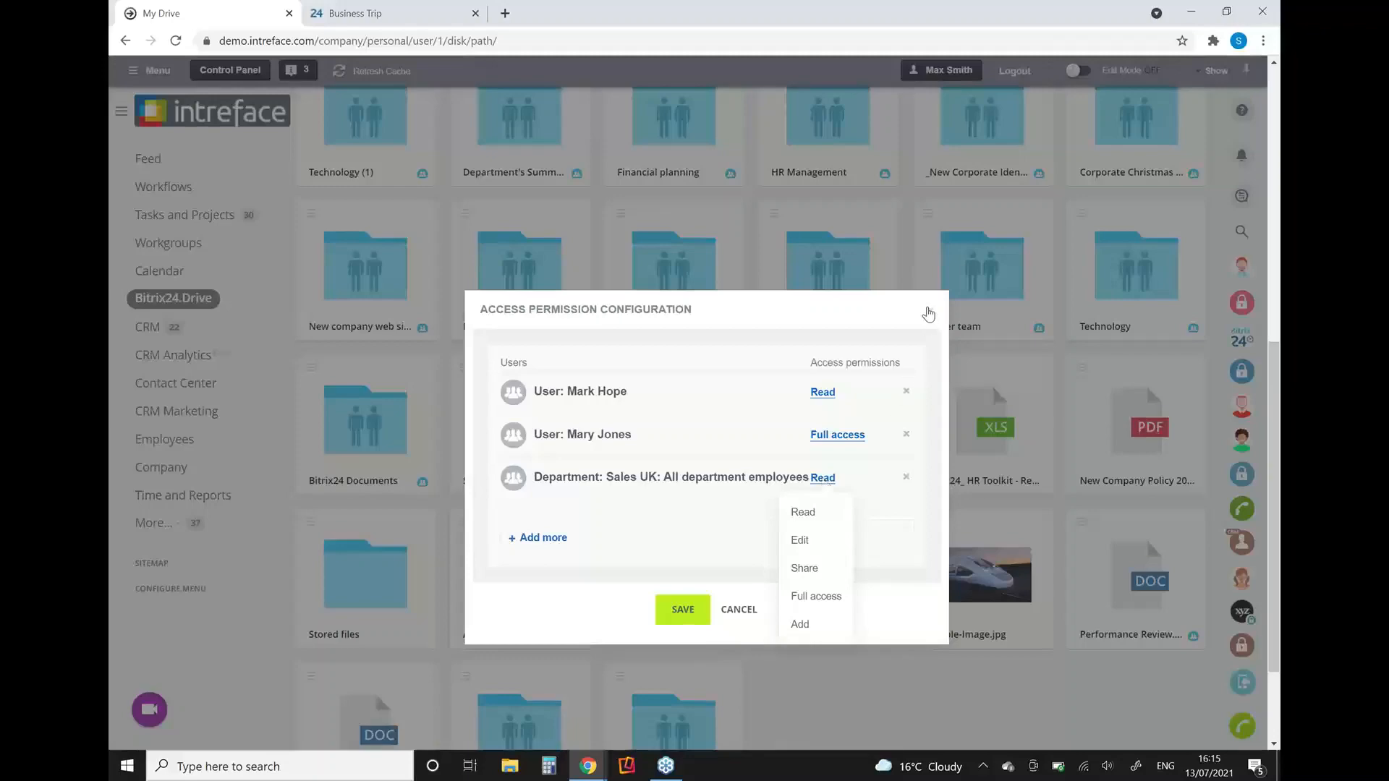
left_click(929, 313)
left_click(929, 313)
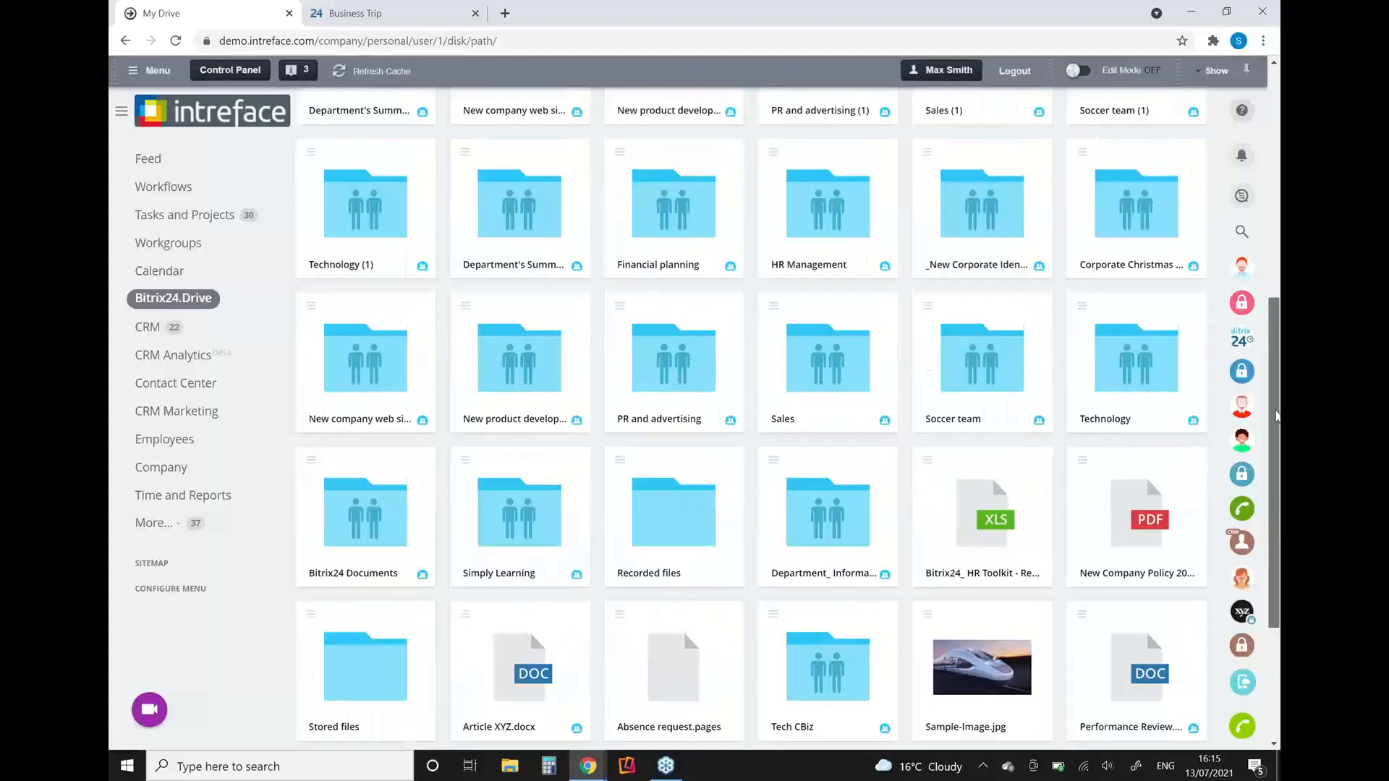
Step: Open Company Drive, review the access permissions of the Contracts folder, and leave them without saving
left_click_drag(1276, 412, 1276, 195)
left_click(418, 145)
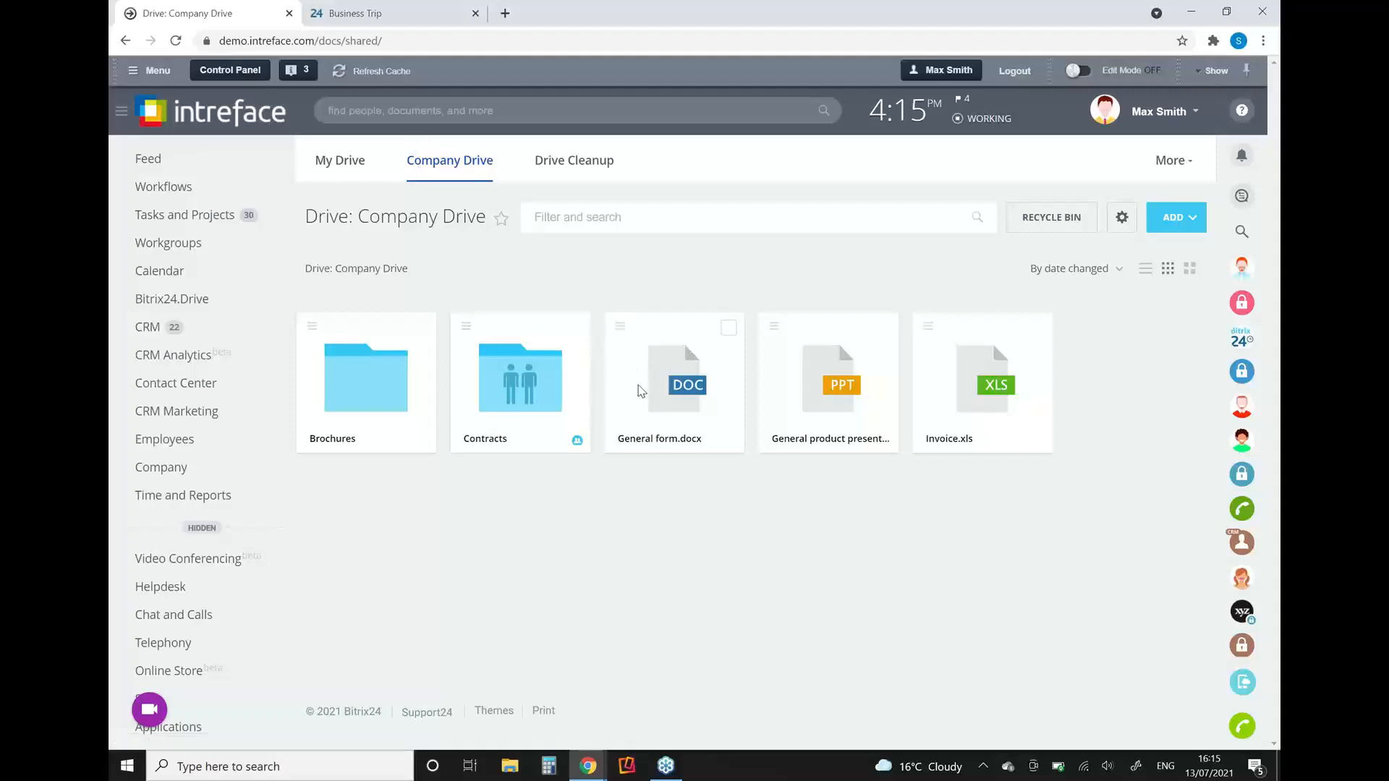
left_click(536, 384)
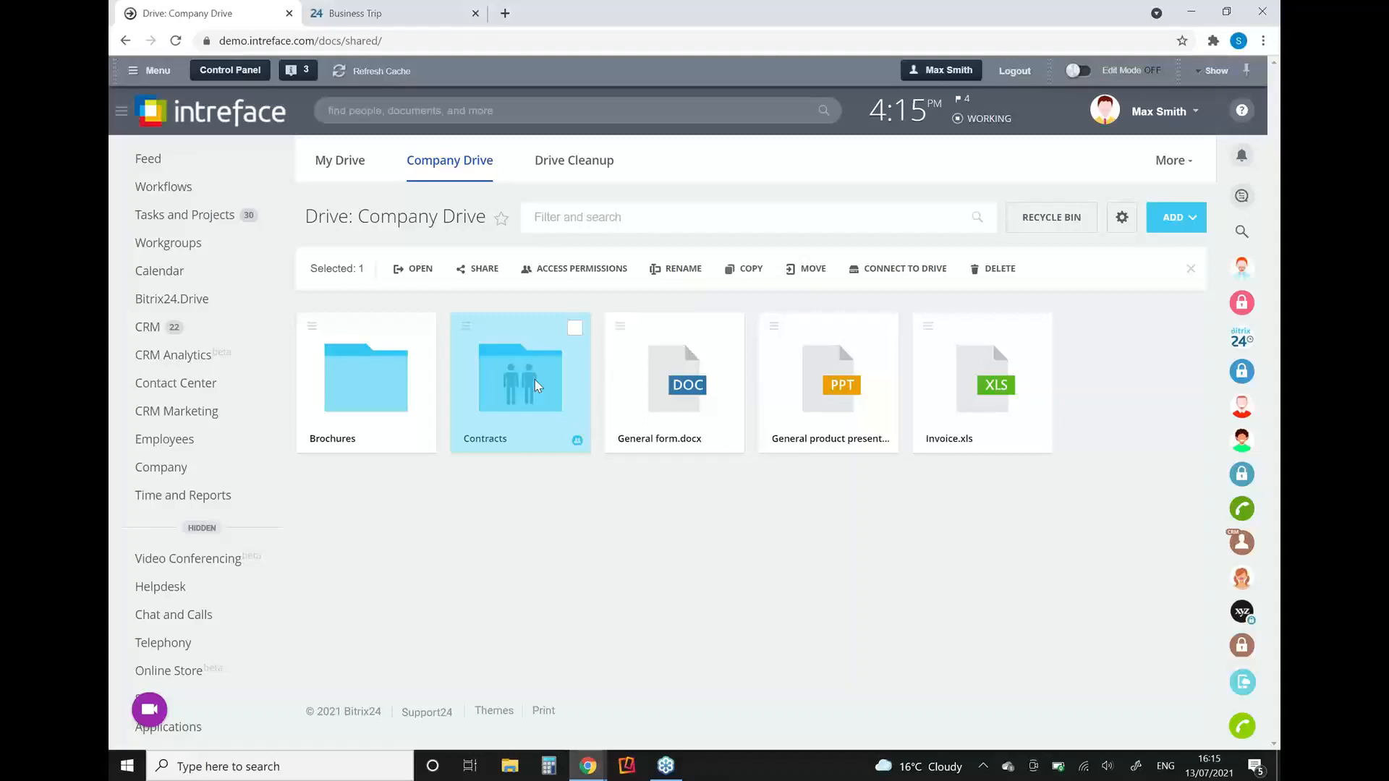
right_click(536, 384)
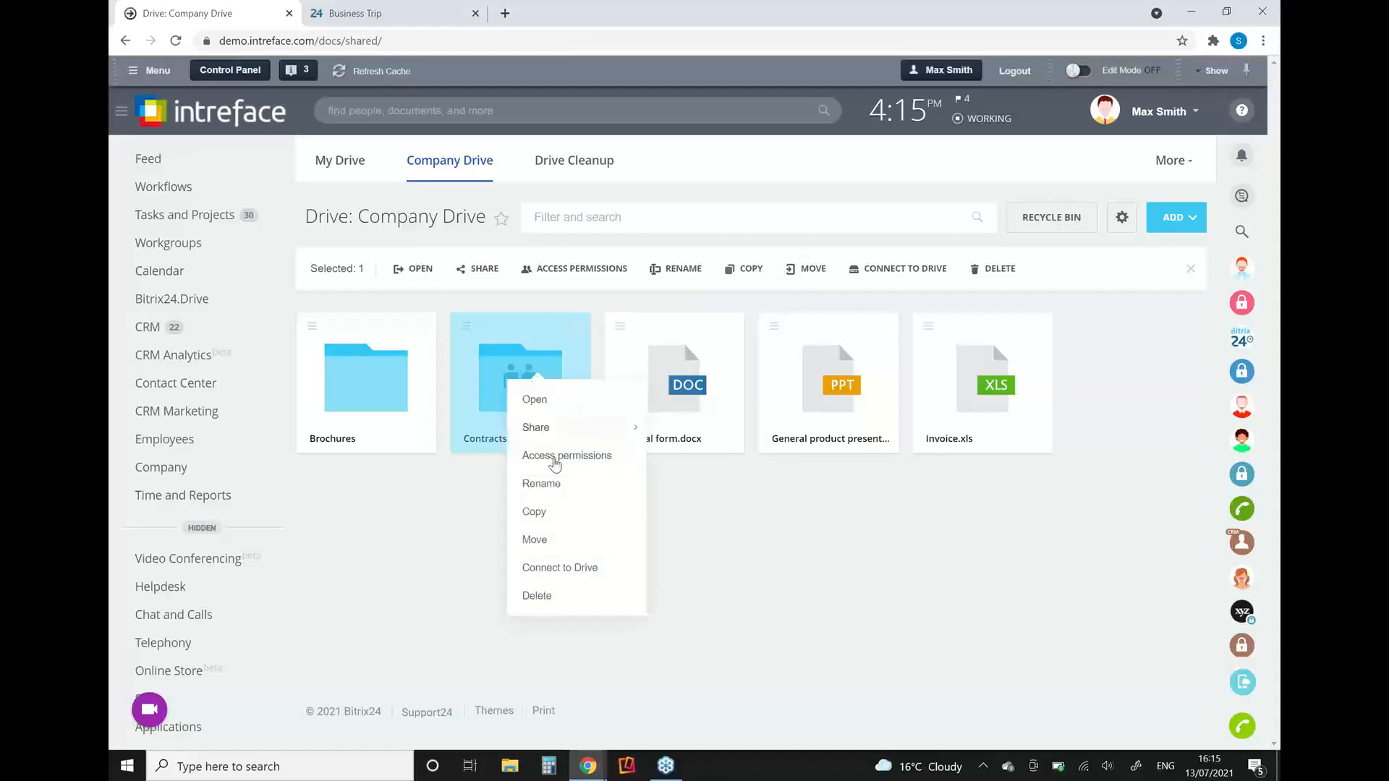
left_click(557, 464)
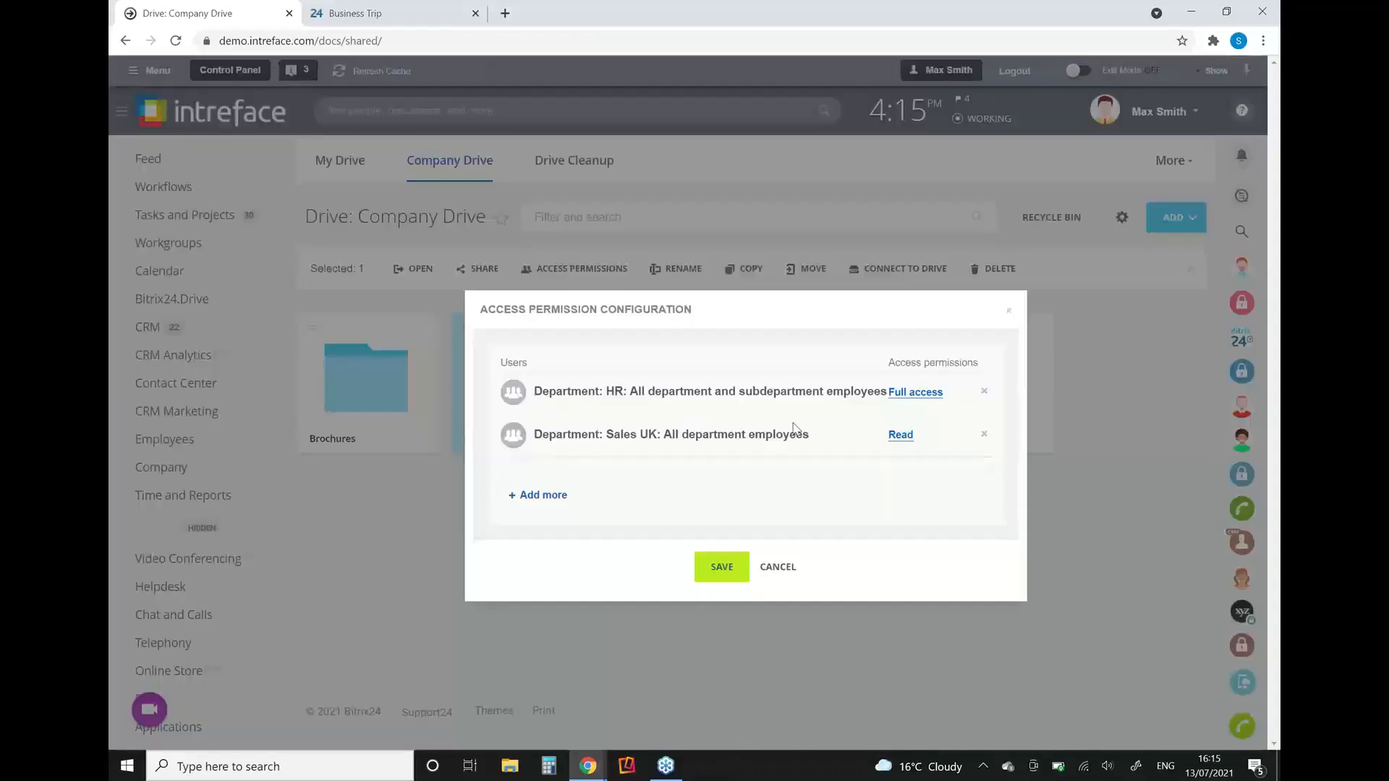
left_click(778, 569)
Step: Check the Google Docs options for adding documents to Company Drive, then search it for "general" and clear the search
left_click(1188, 225)
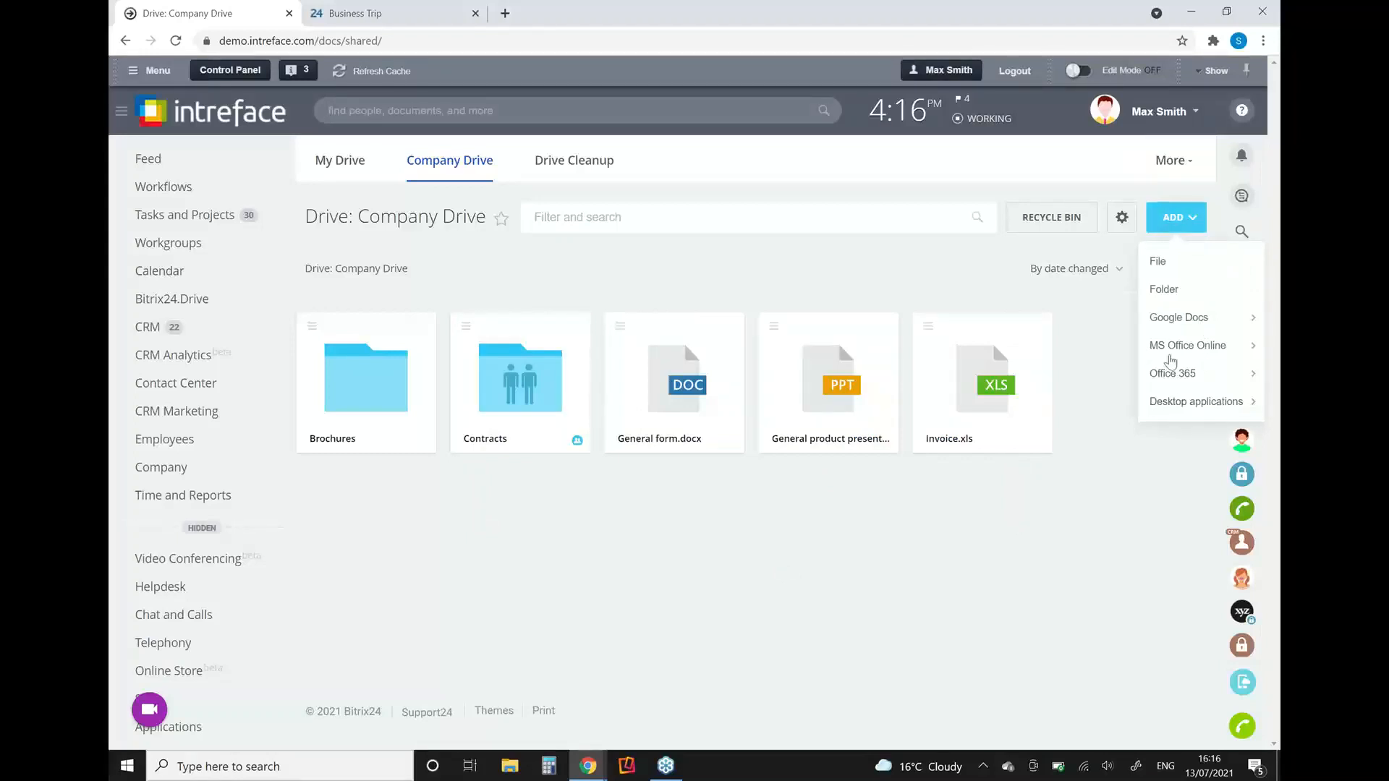
mouse_move(1161, 331)
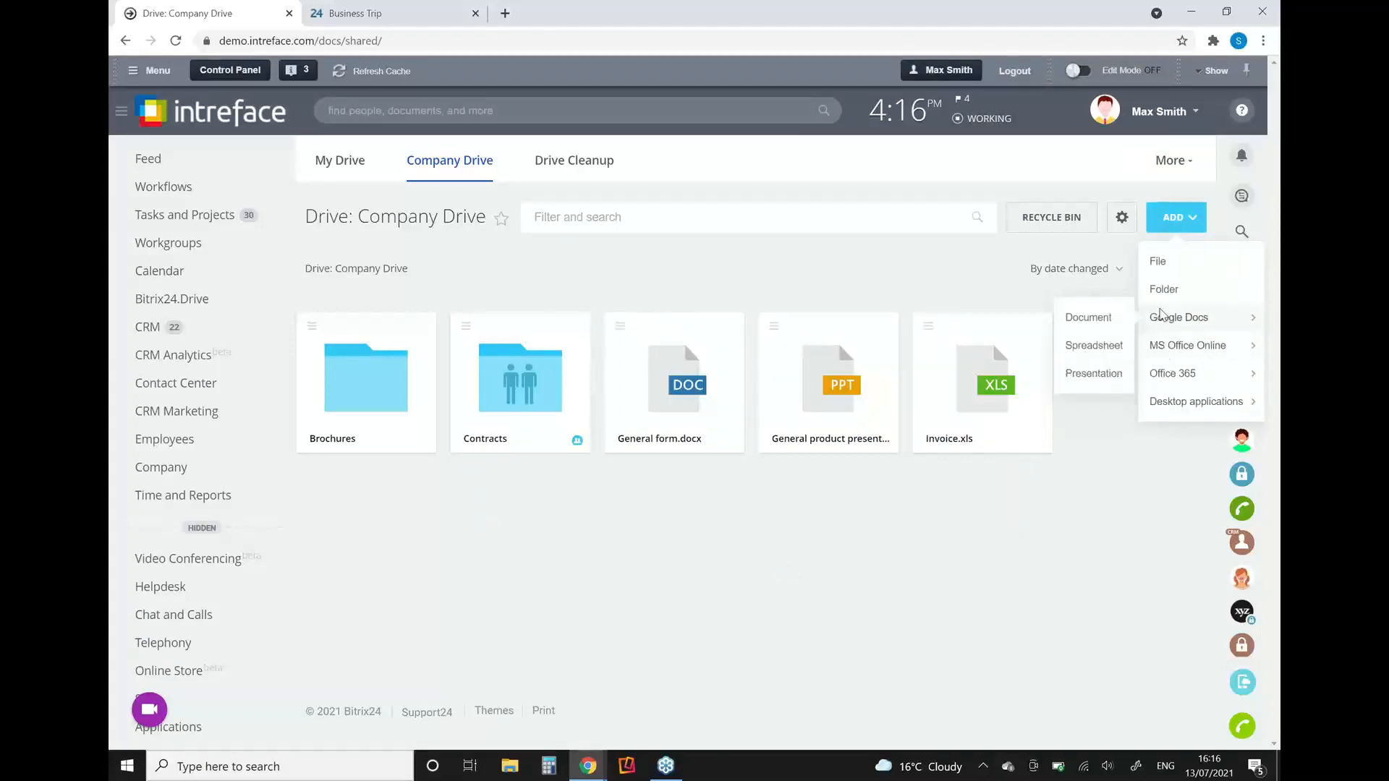
left_click(709, 210)
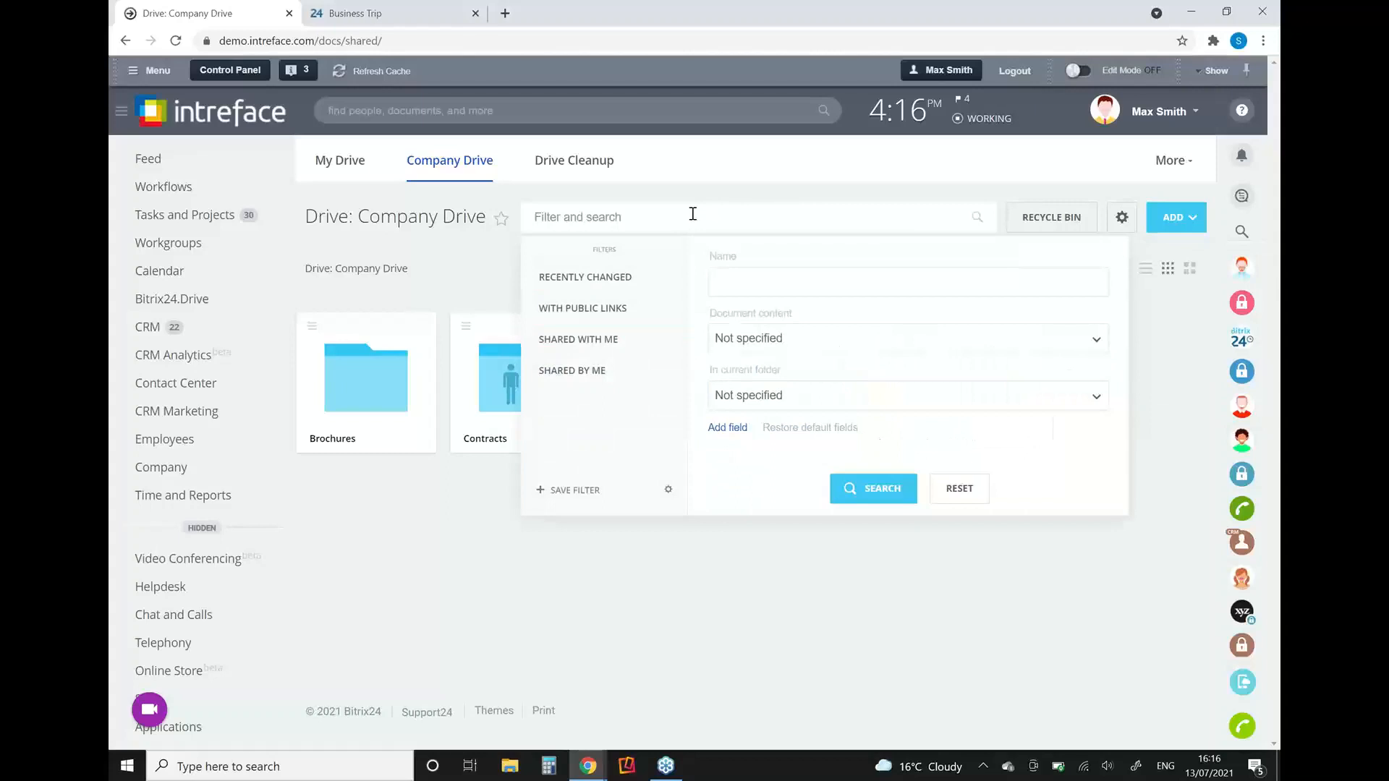
type("gene")
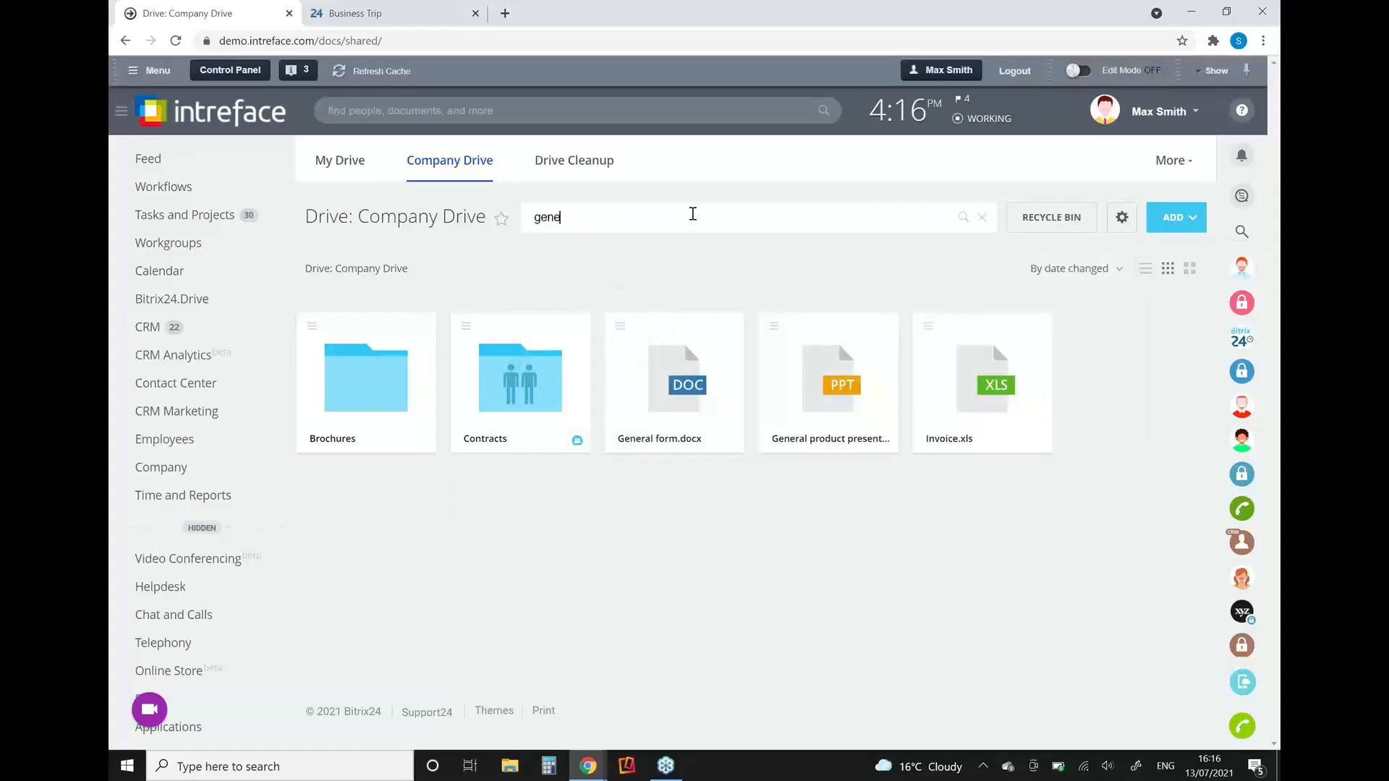
type("ral")
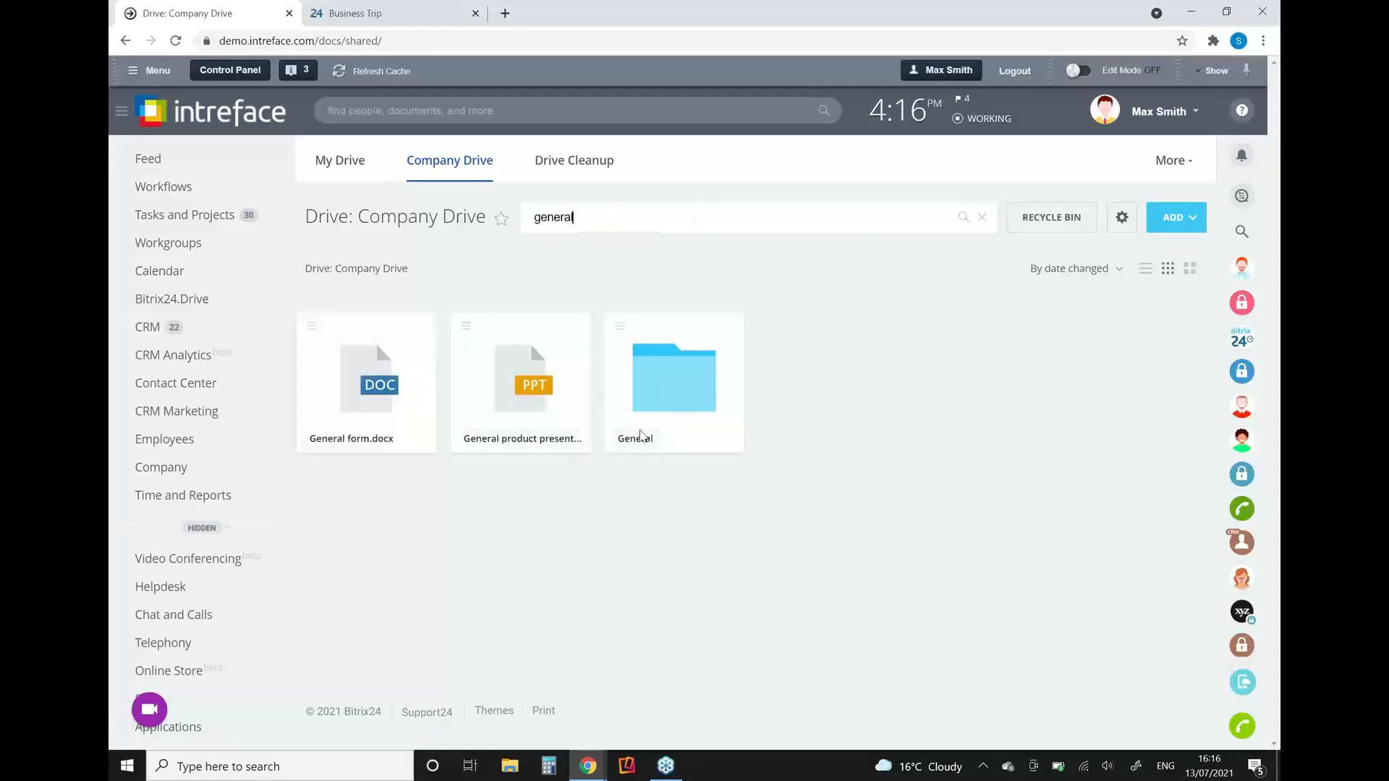
left_click_drag(593, 217, 523, 224)
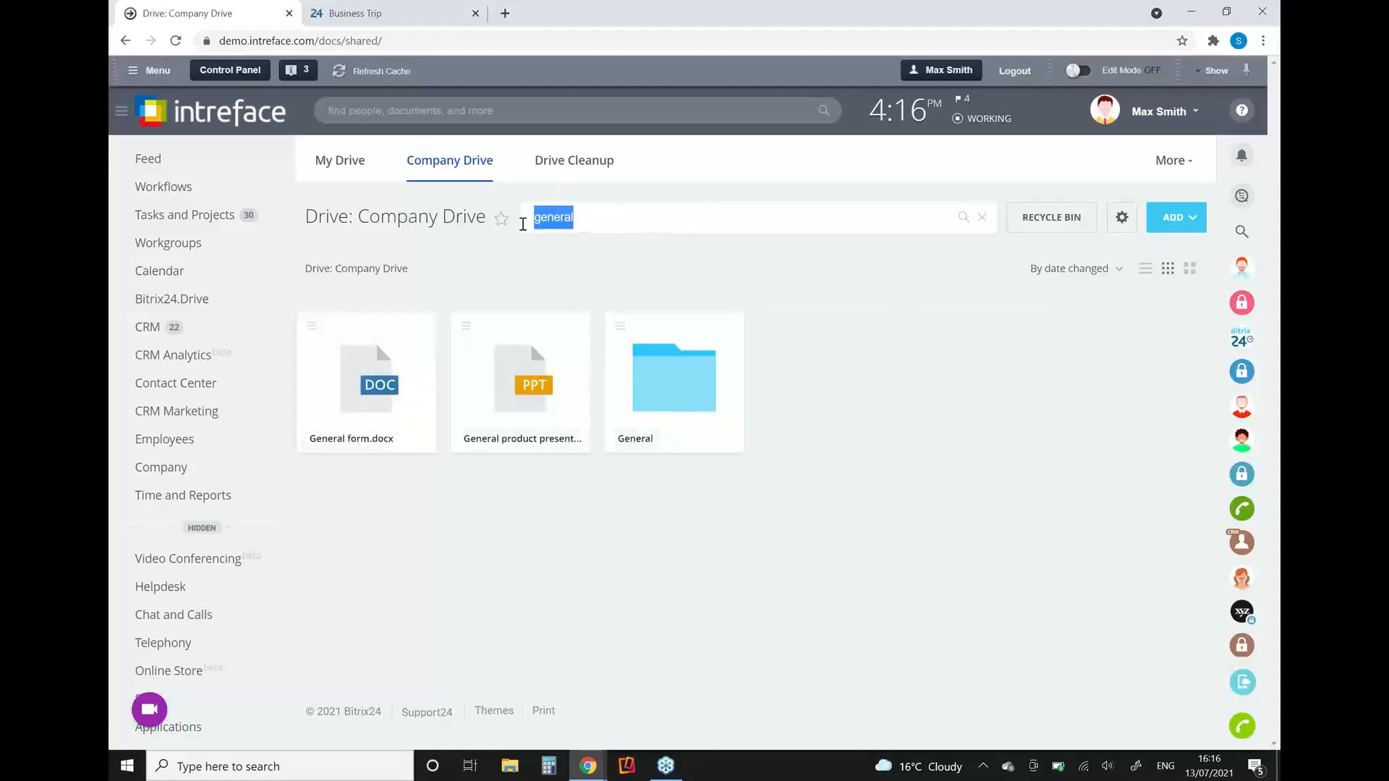
key("BackSpace")
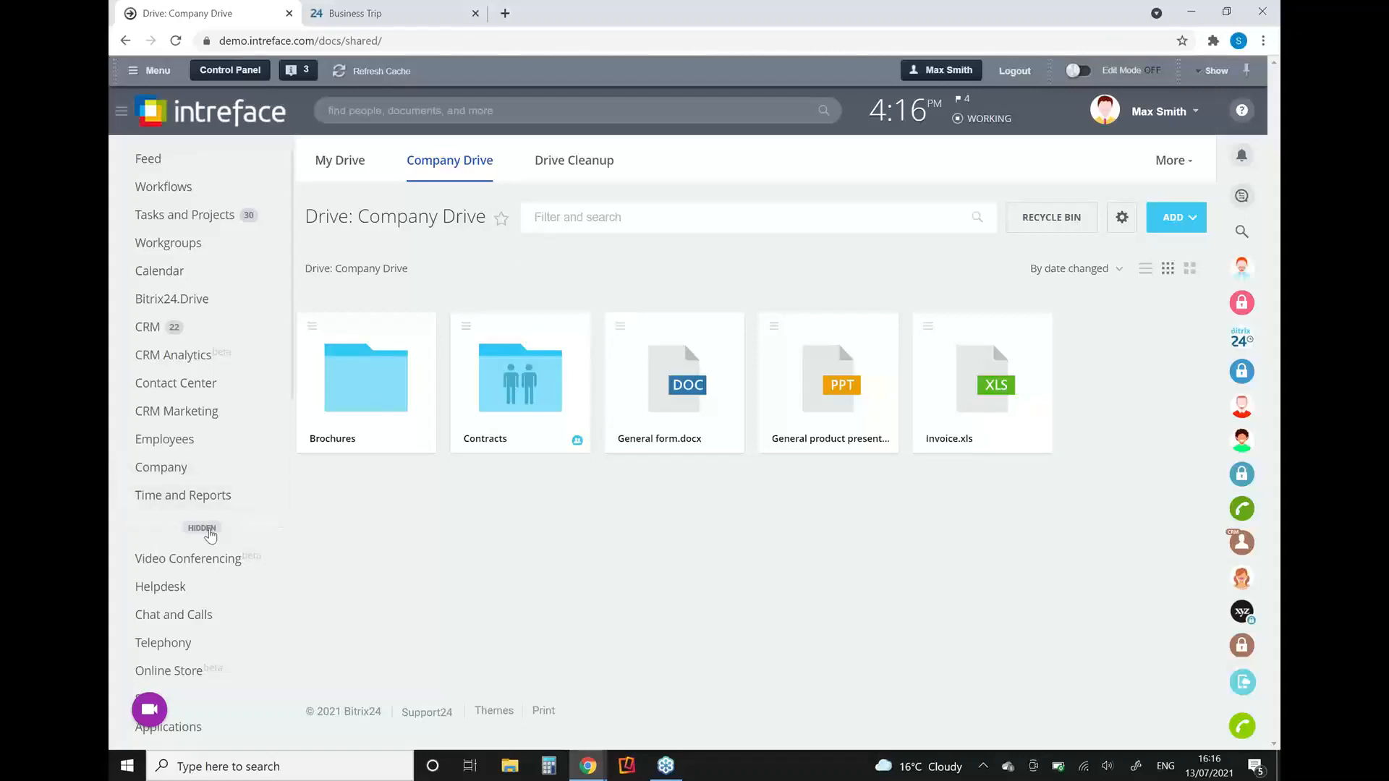
Step: Collapse the hidden menu items, open the Feed, and write a new message reading "Send this message to everyone"
left_click(209, 535)
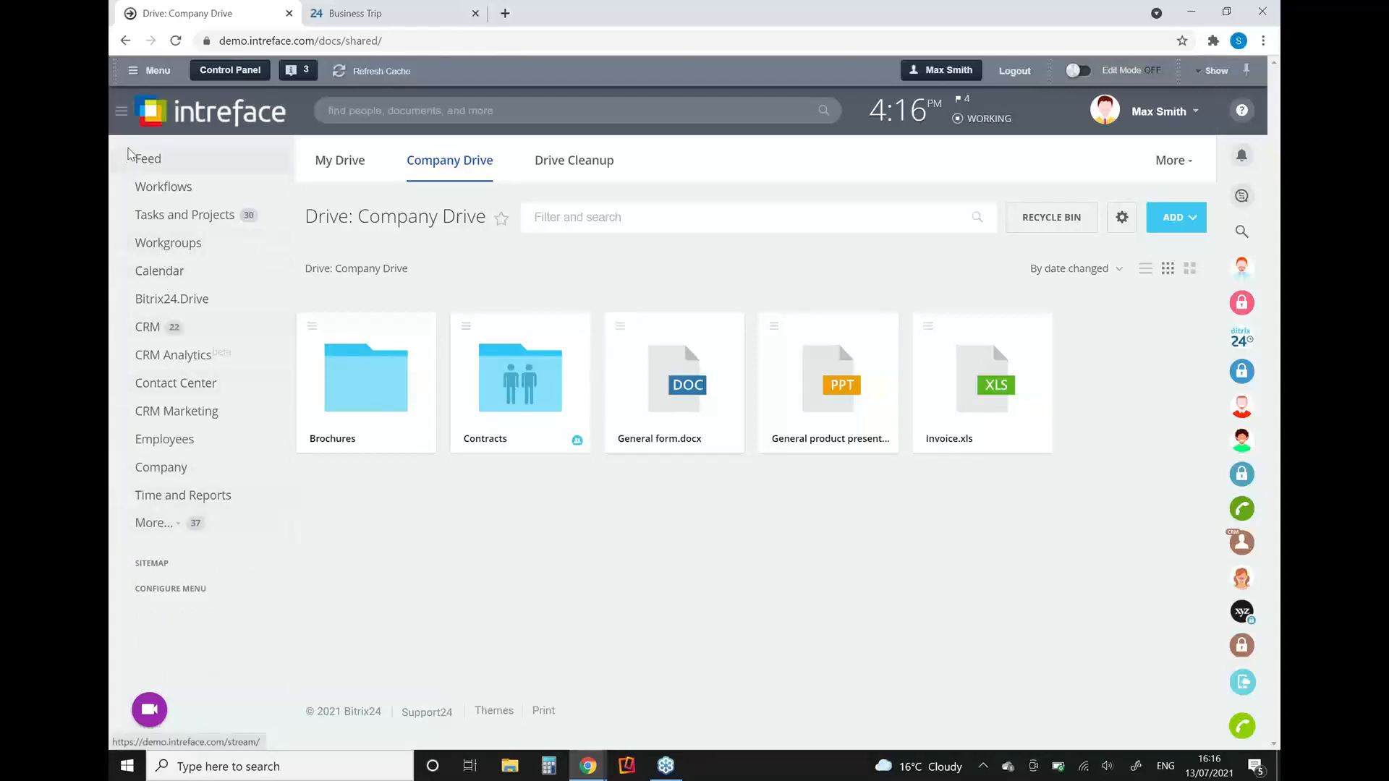
left_click(136, 159)
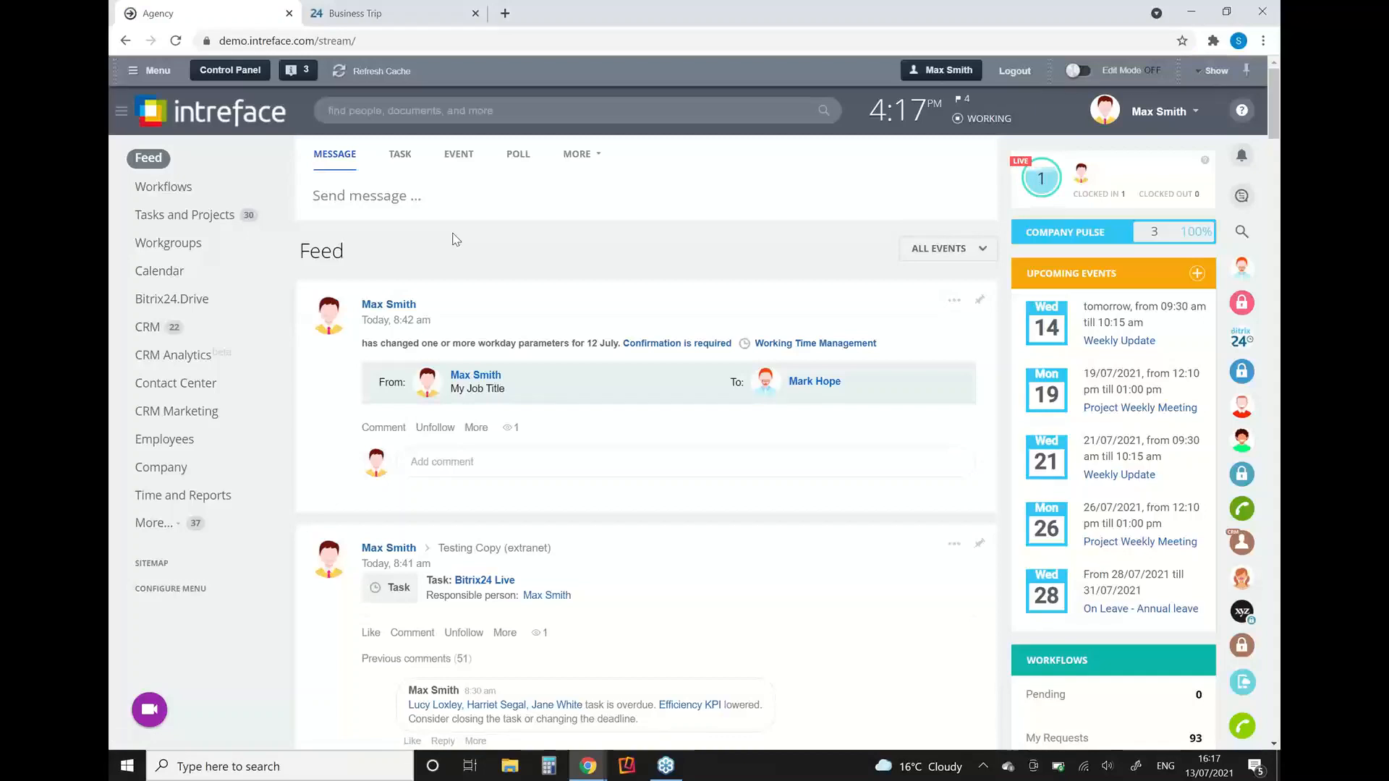
left_click(423, 203)
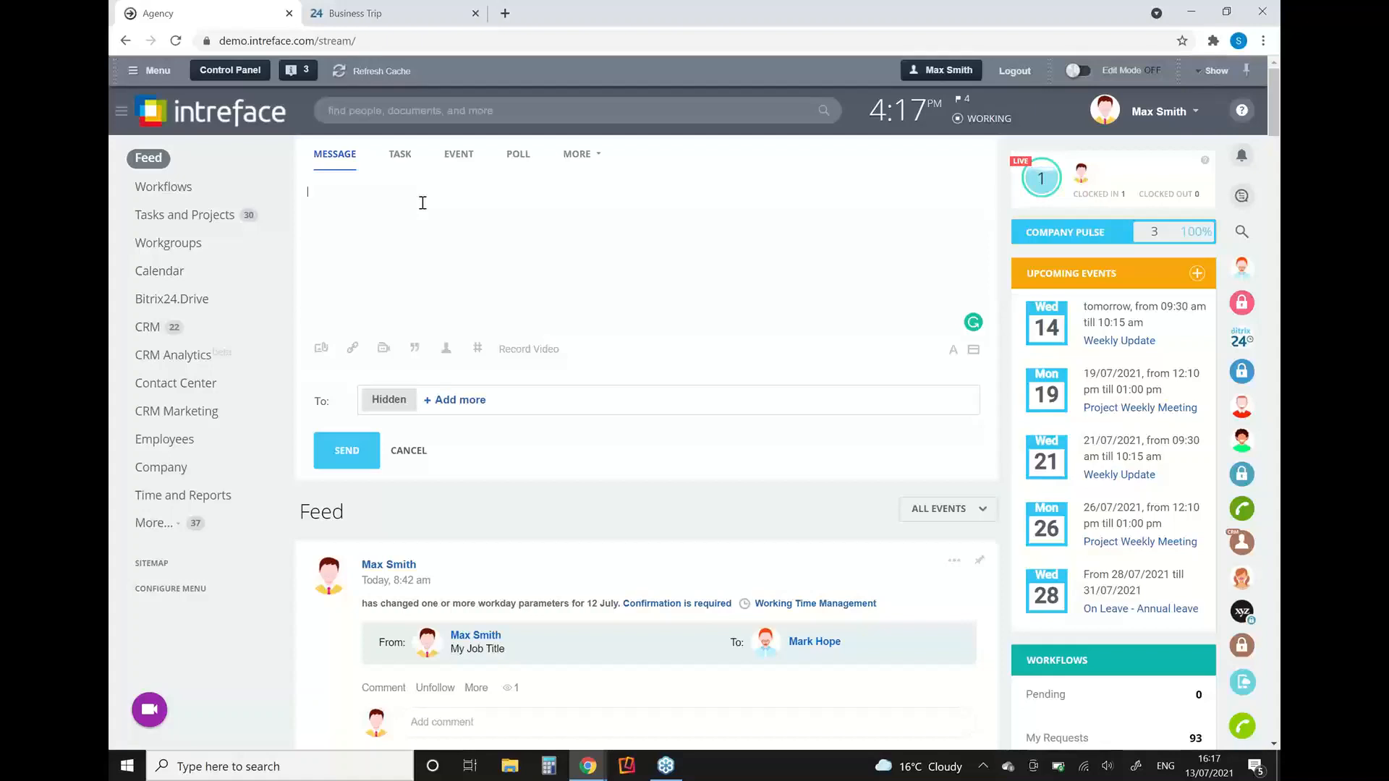
type("Send this message to everyone")
Step: Show the file attachment options for the message and add All employees as recipients
left_click(322, 349)
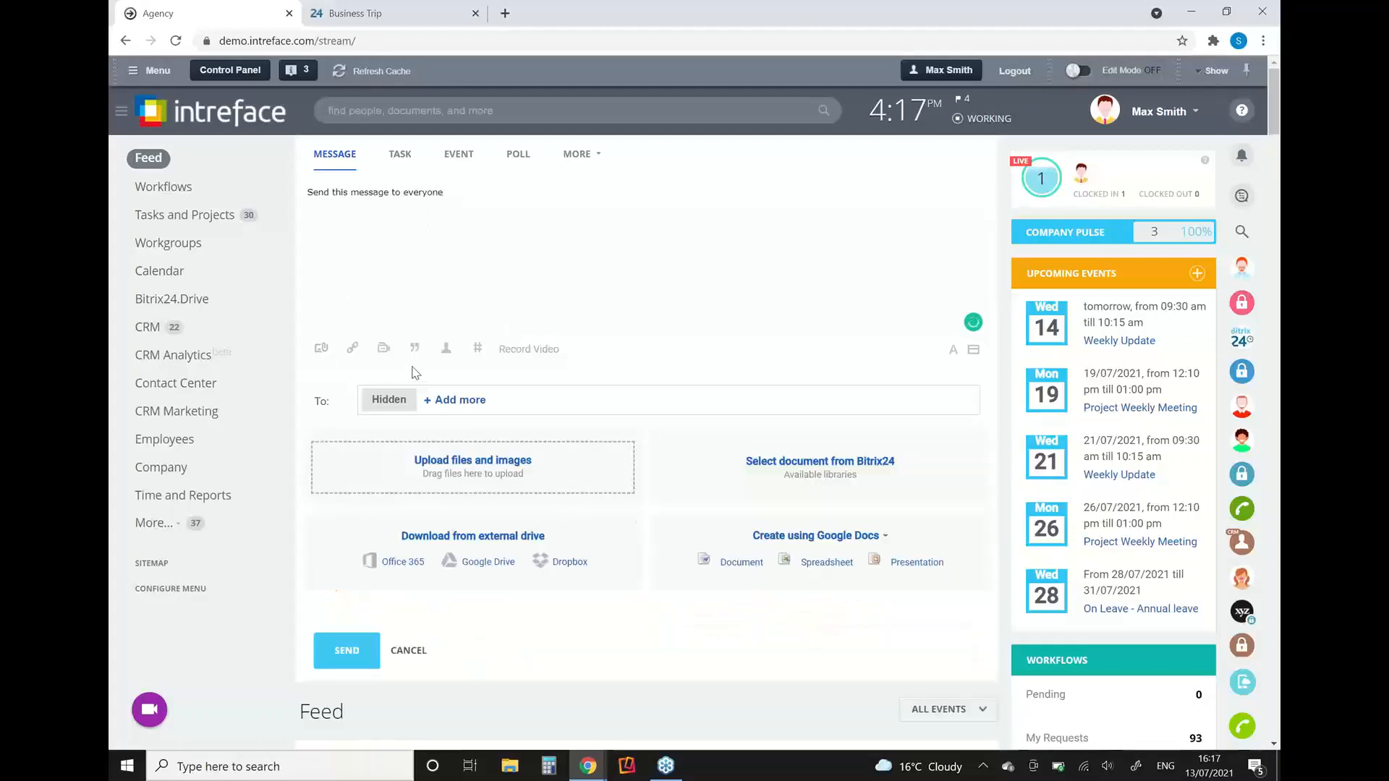
left_click(446, 402)
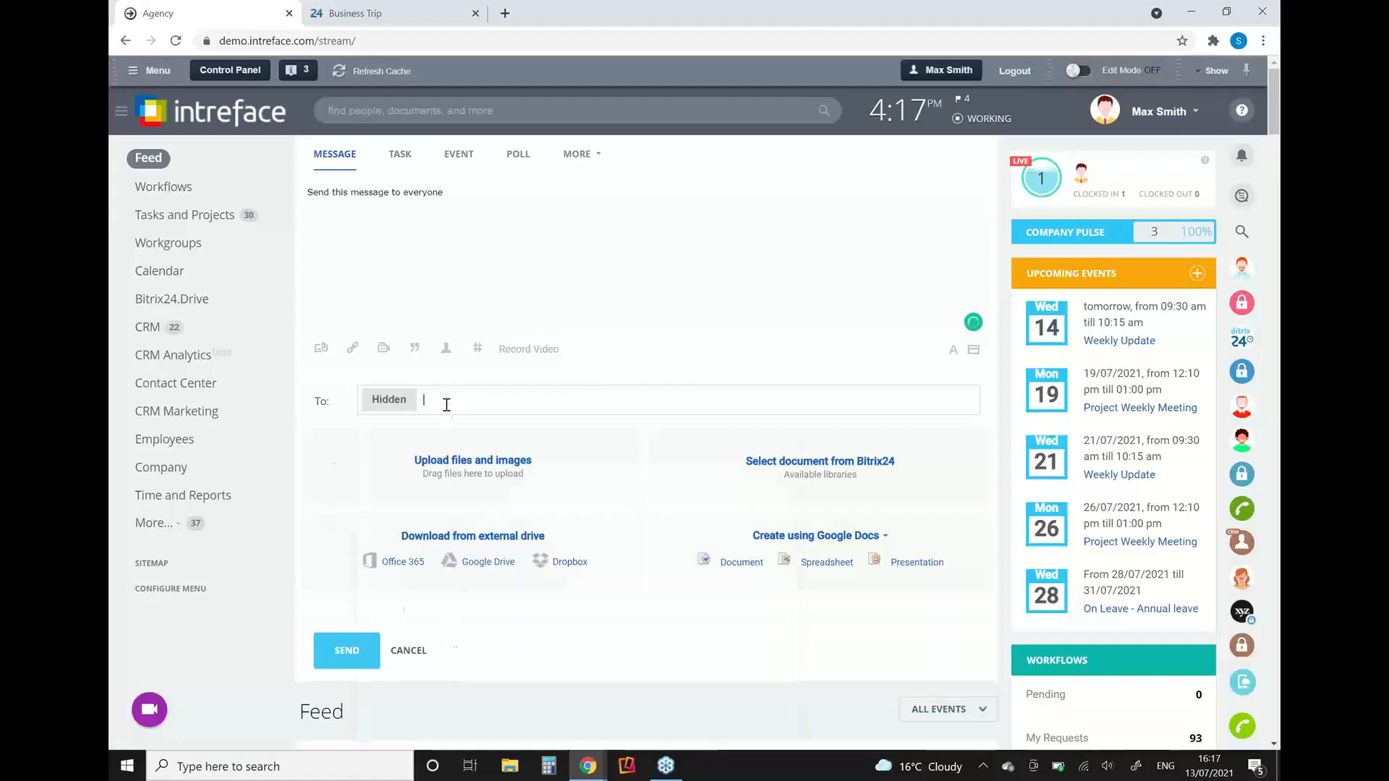
left_click(439, 444)
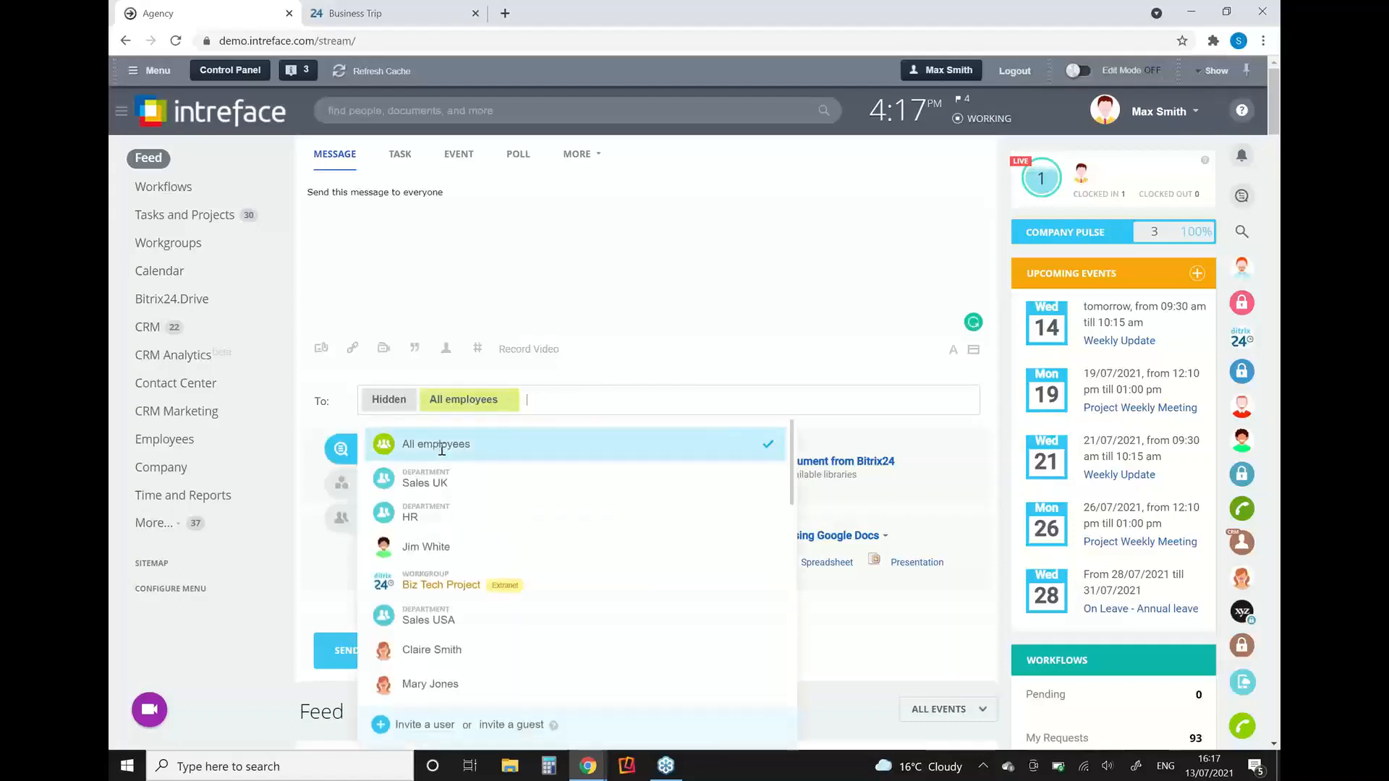
left_click(502, 251)
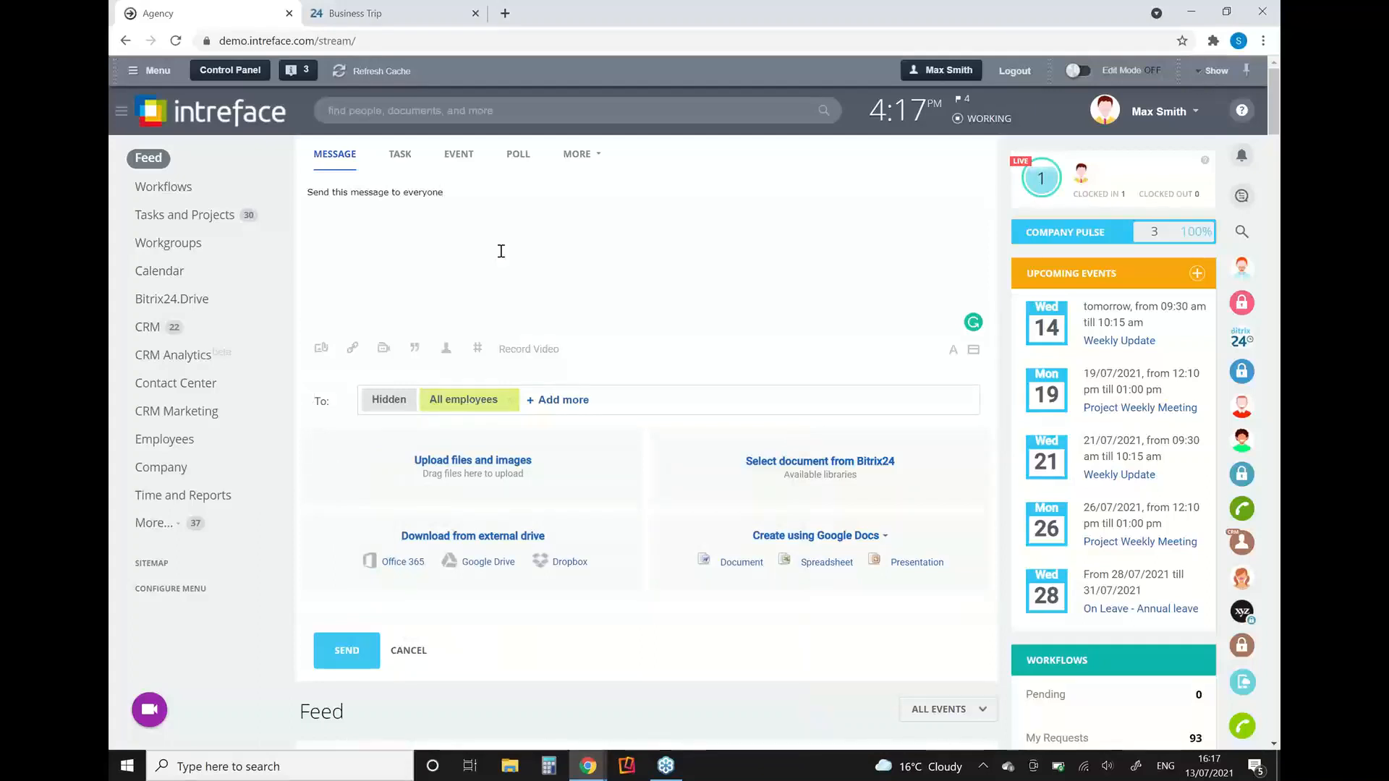
Step: Change the post to an Appreciation and clear its message text
left_click(599, 158)
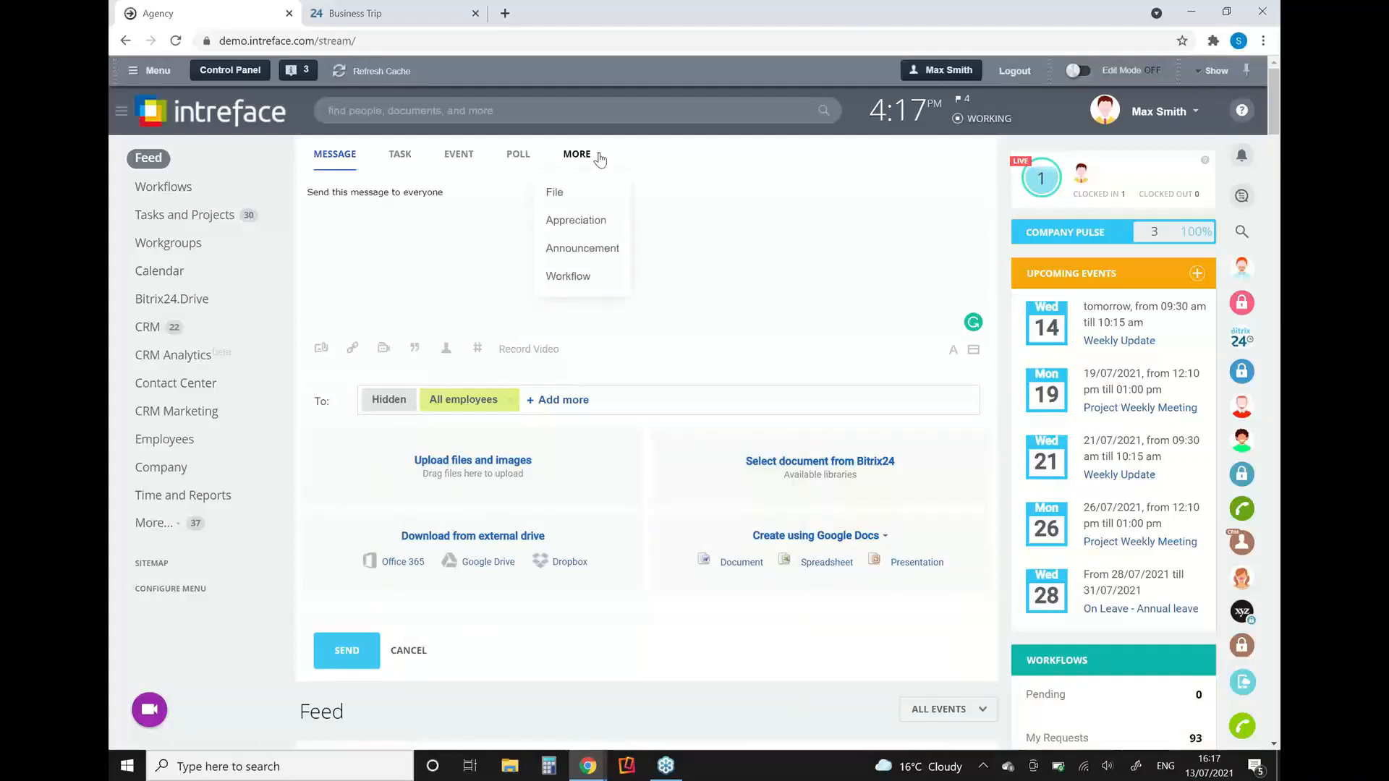
left_click(560, 221)
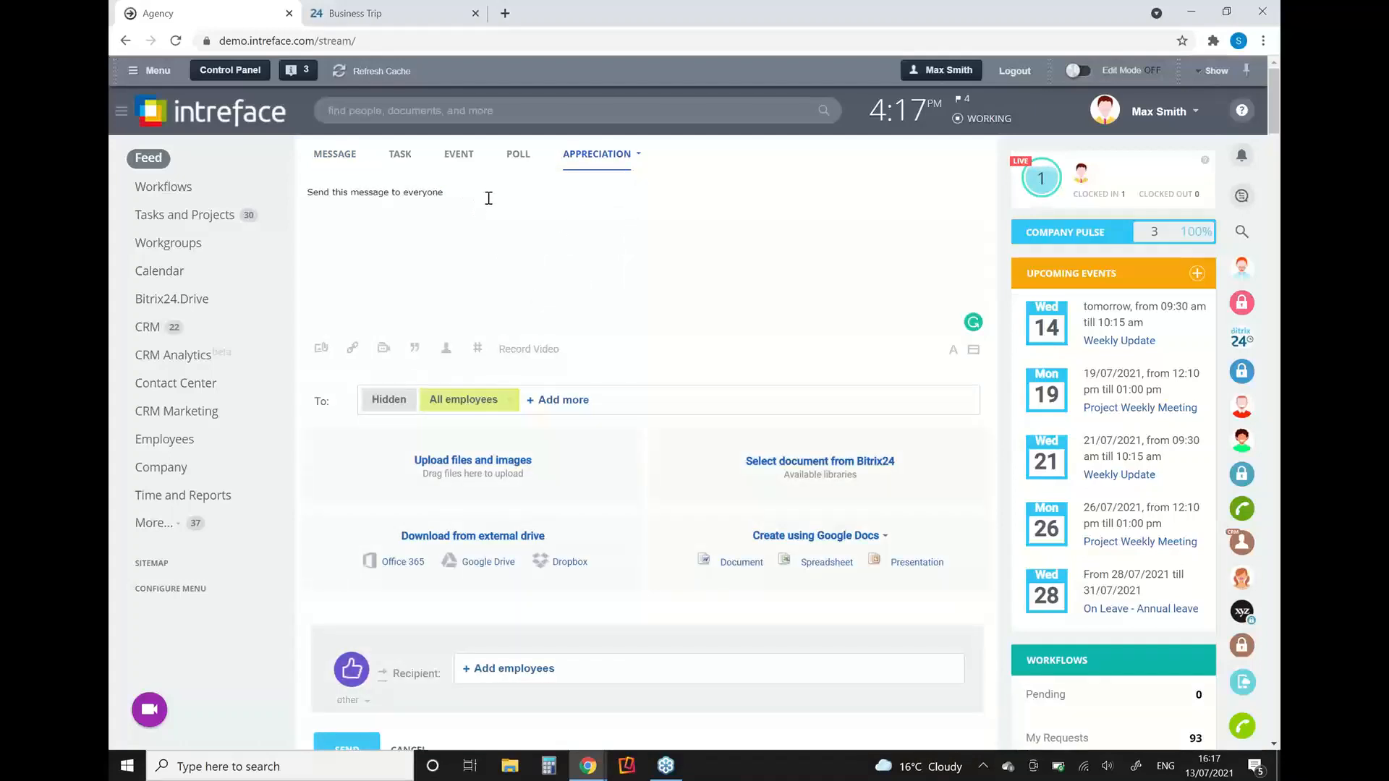
left_click_drag(474, 191, 312, 206)
key("BackSpace")
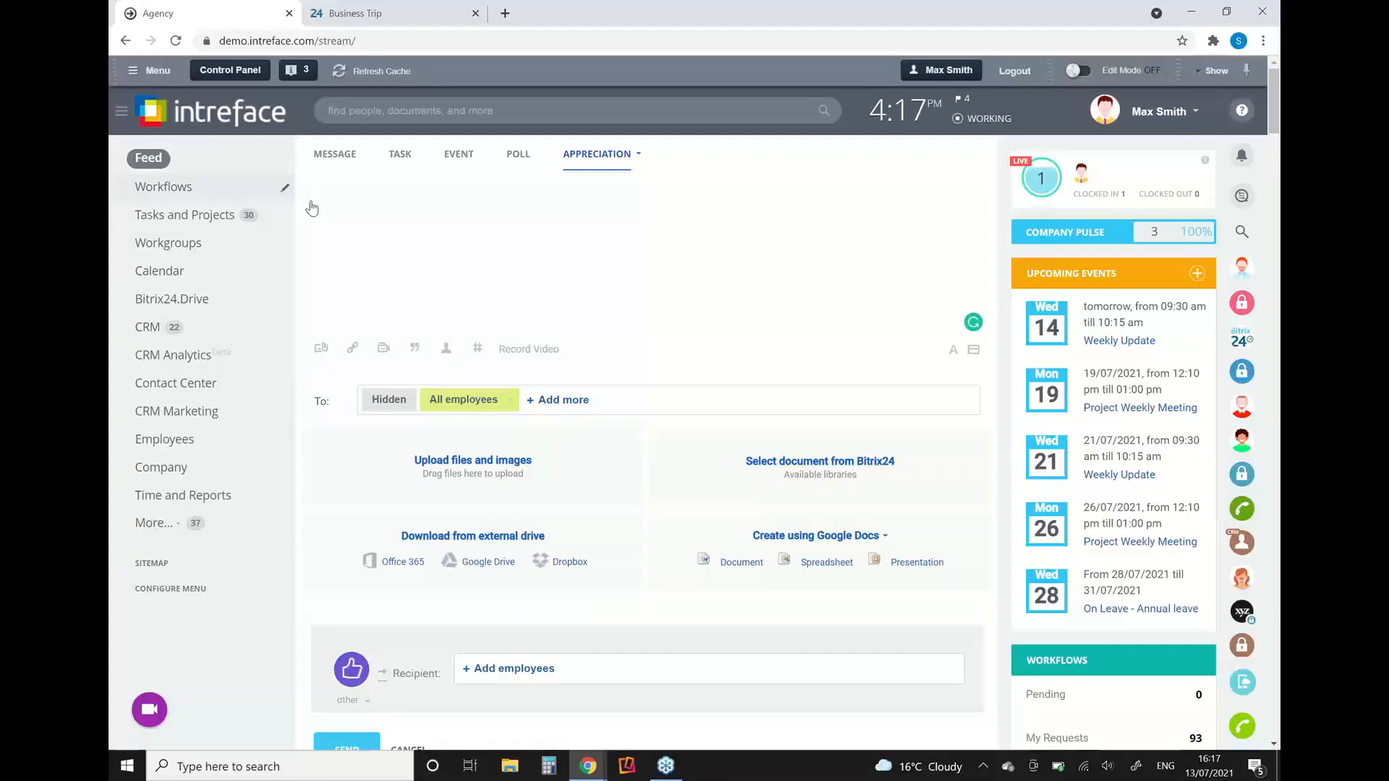
Step: Choose the grey crown badge for the appreciation and add an employee as its recipient
left_click(367, 705)
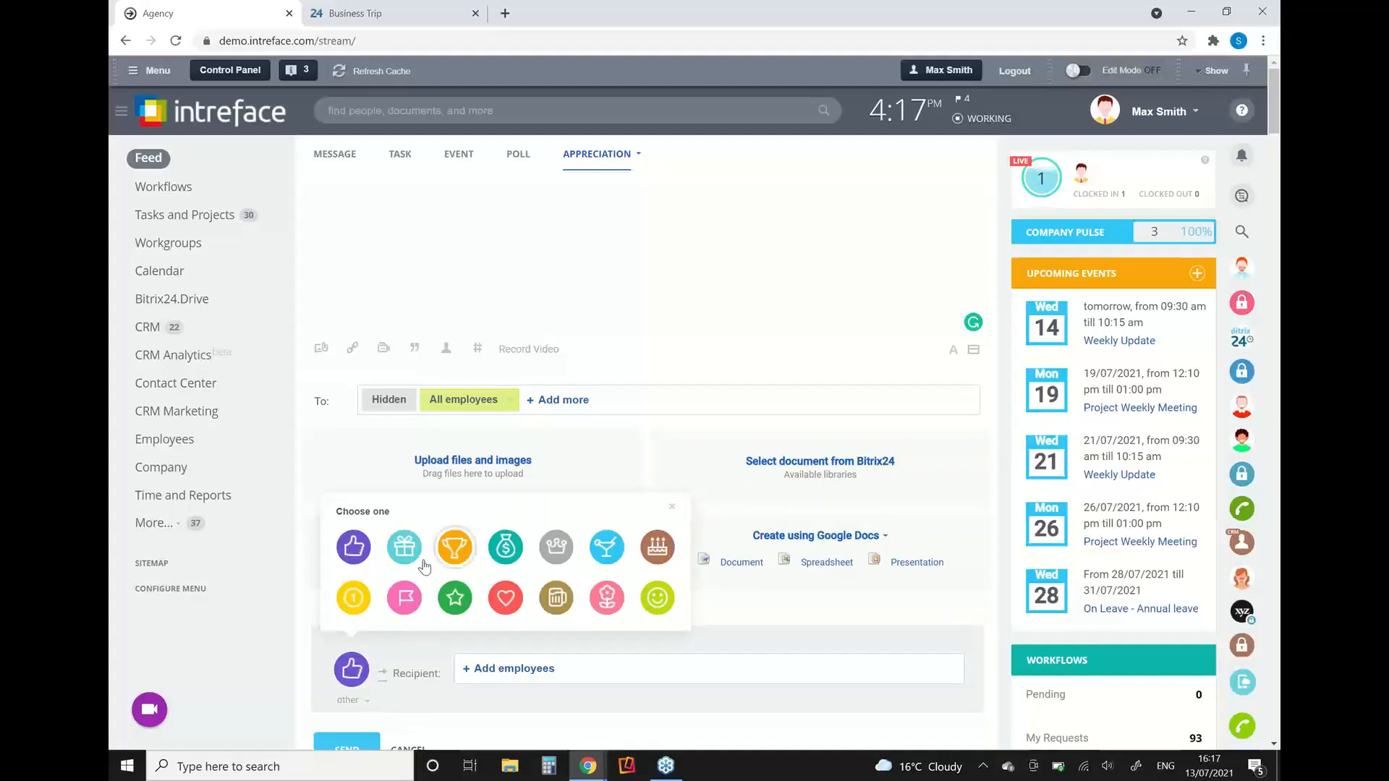
left_click(555, 548)
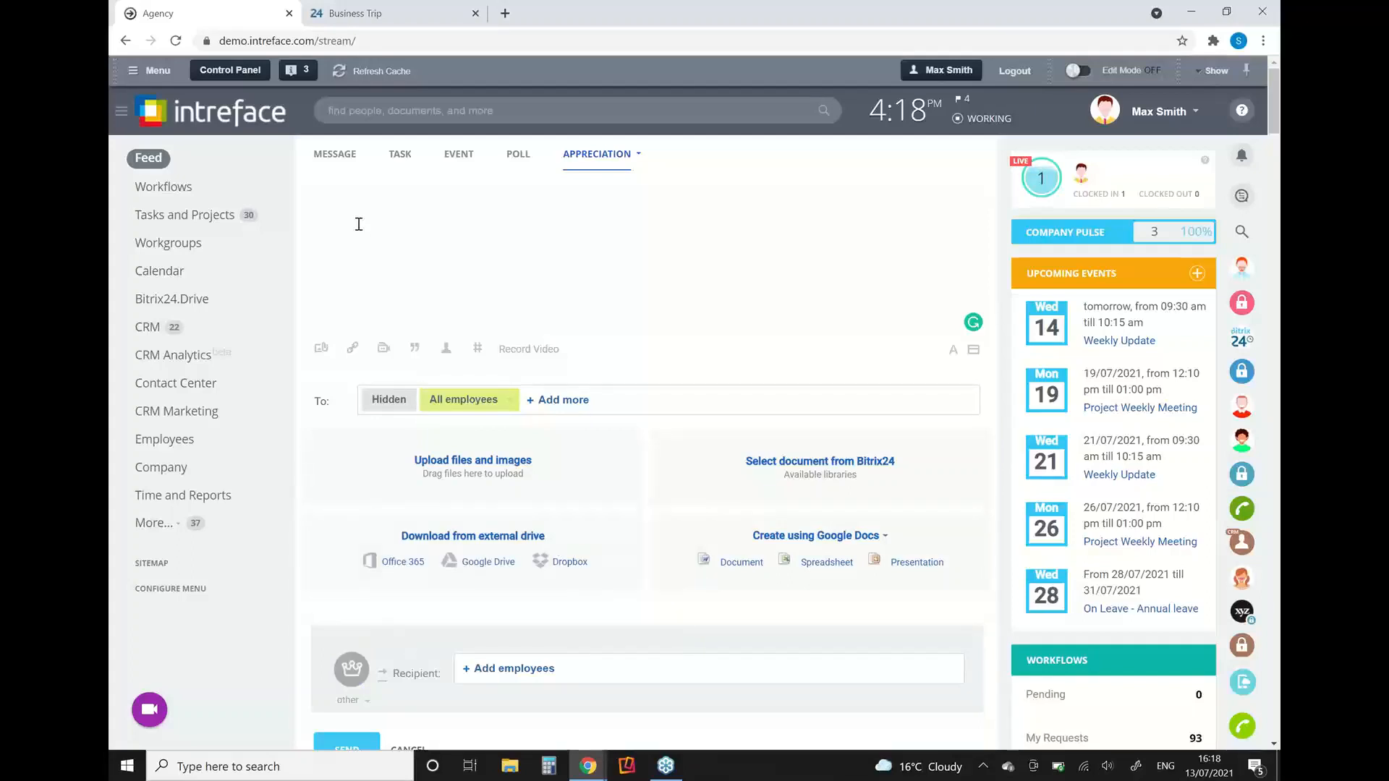
left_click(499, 668)
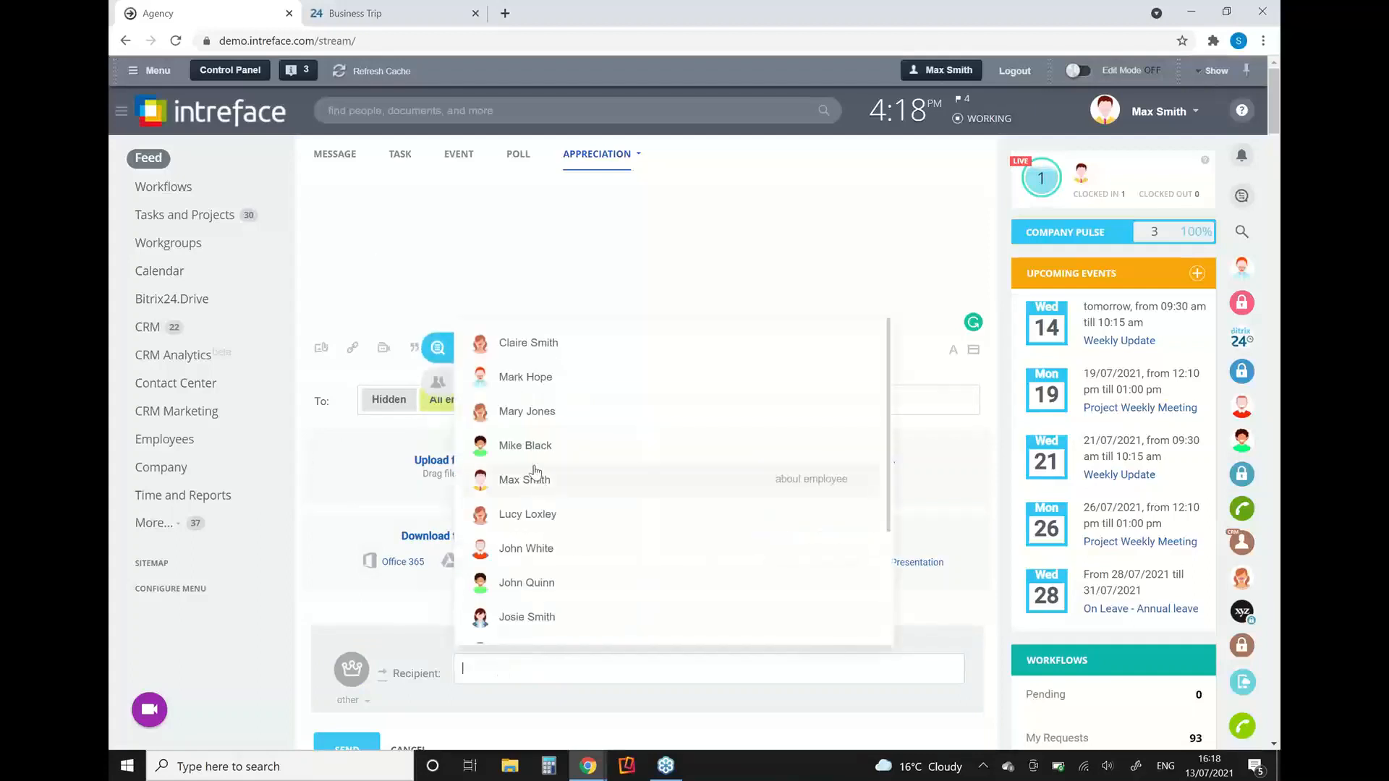
left_click(503, 426)
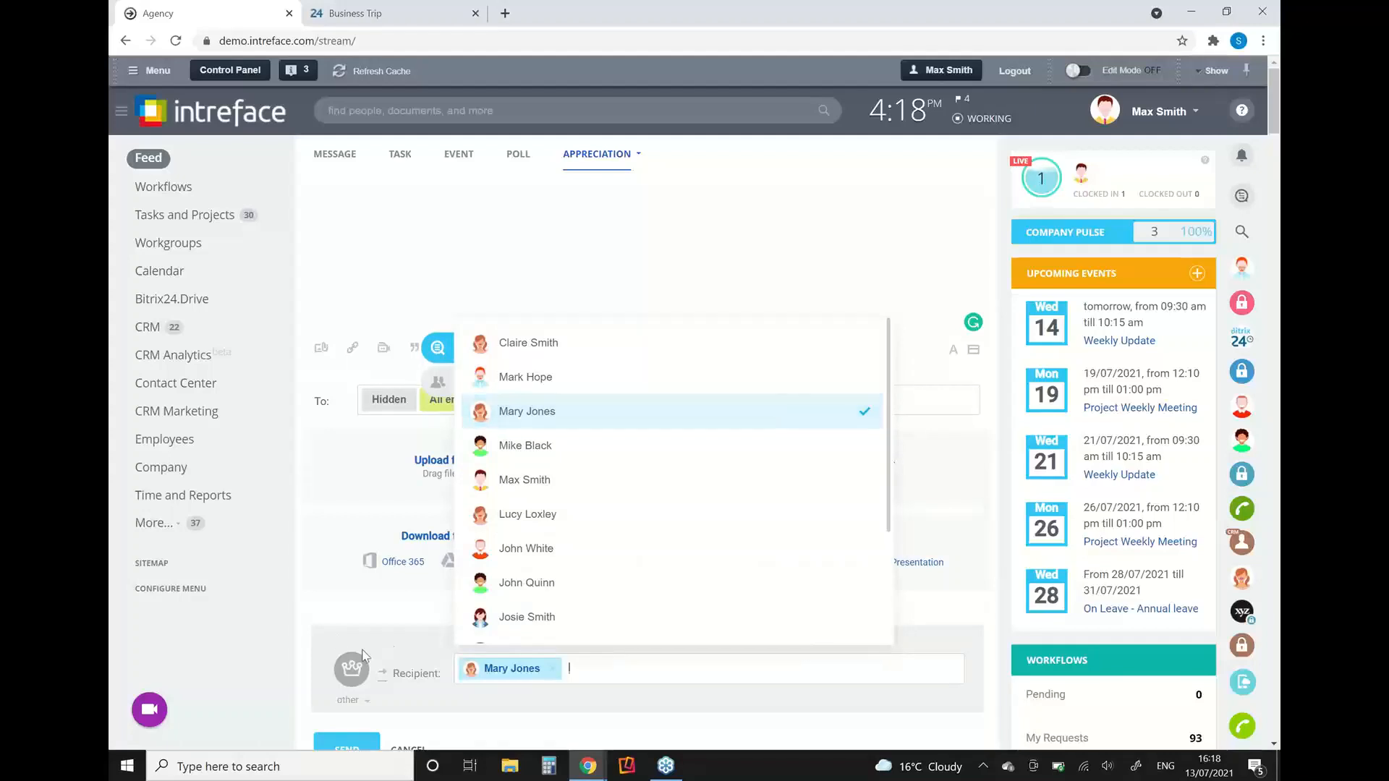
Step: Write an appreciation message greeting the recipient by first name, followed by "Great job this week. Well done", and send it
left_click(446, 629)
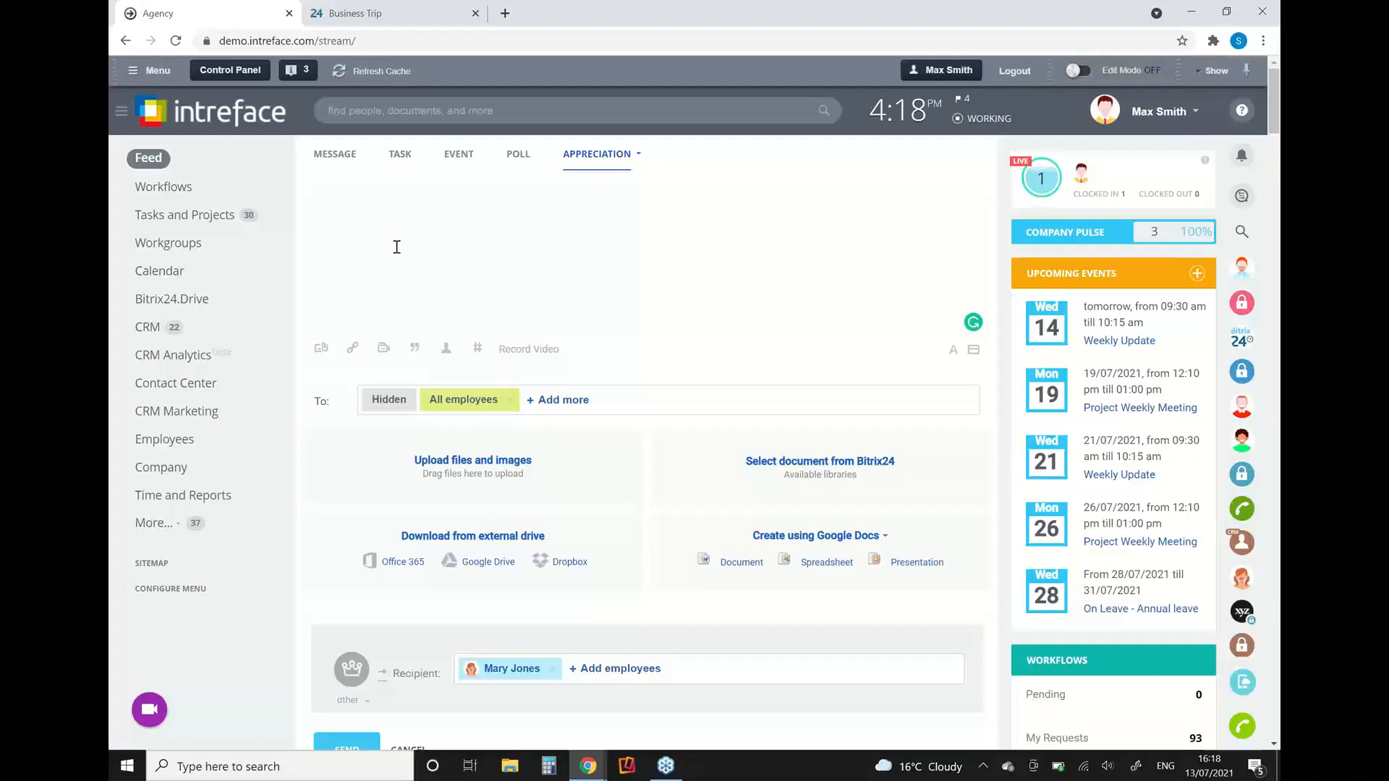
type("Hi Mary")
key("Return")
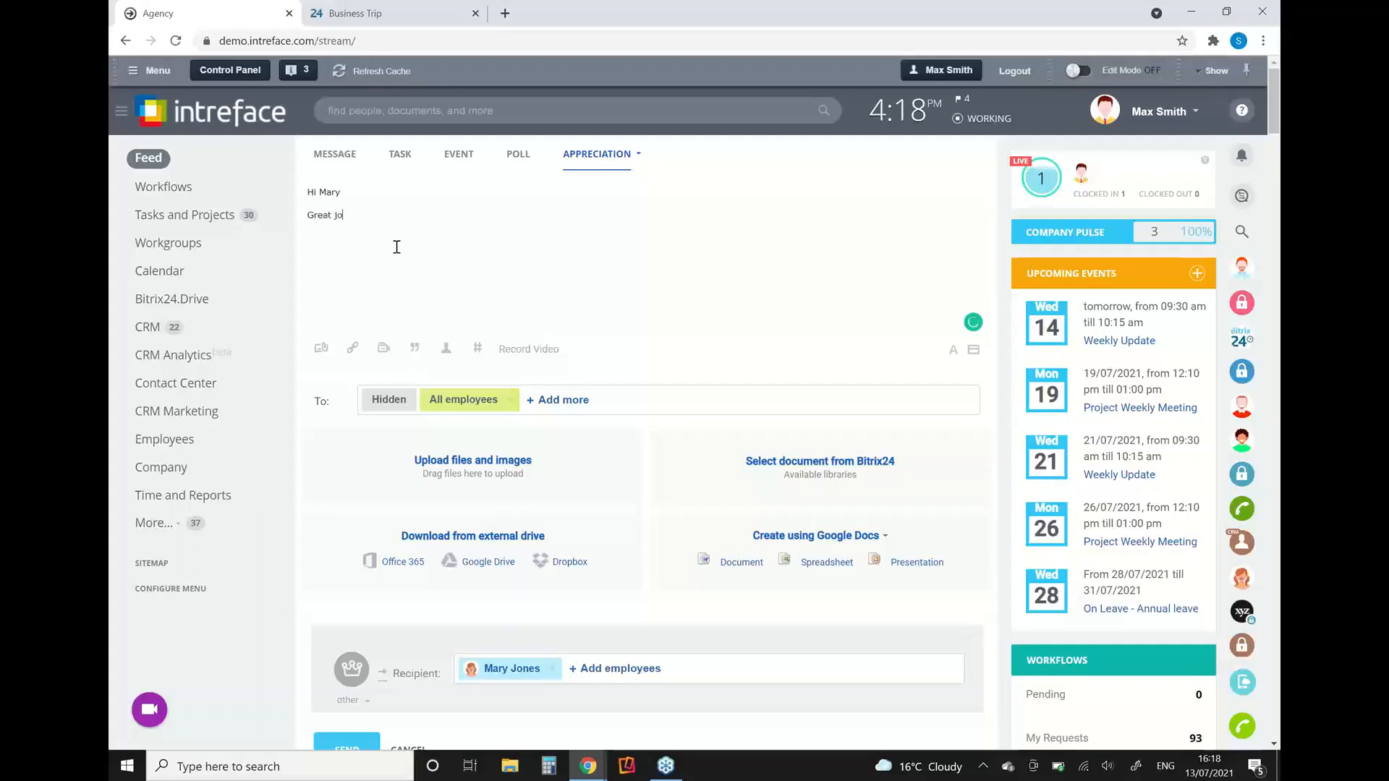
type("Great job this week. Well done")
left_click(335, 736)
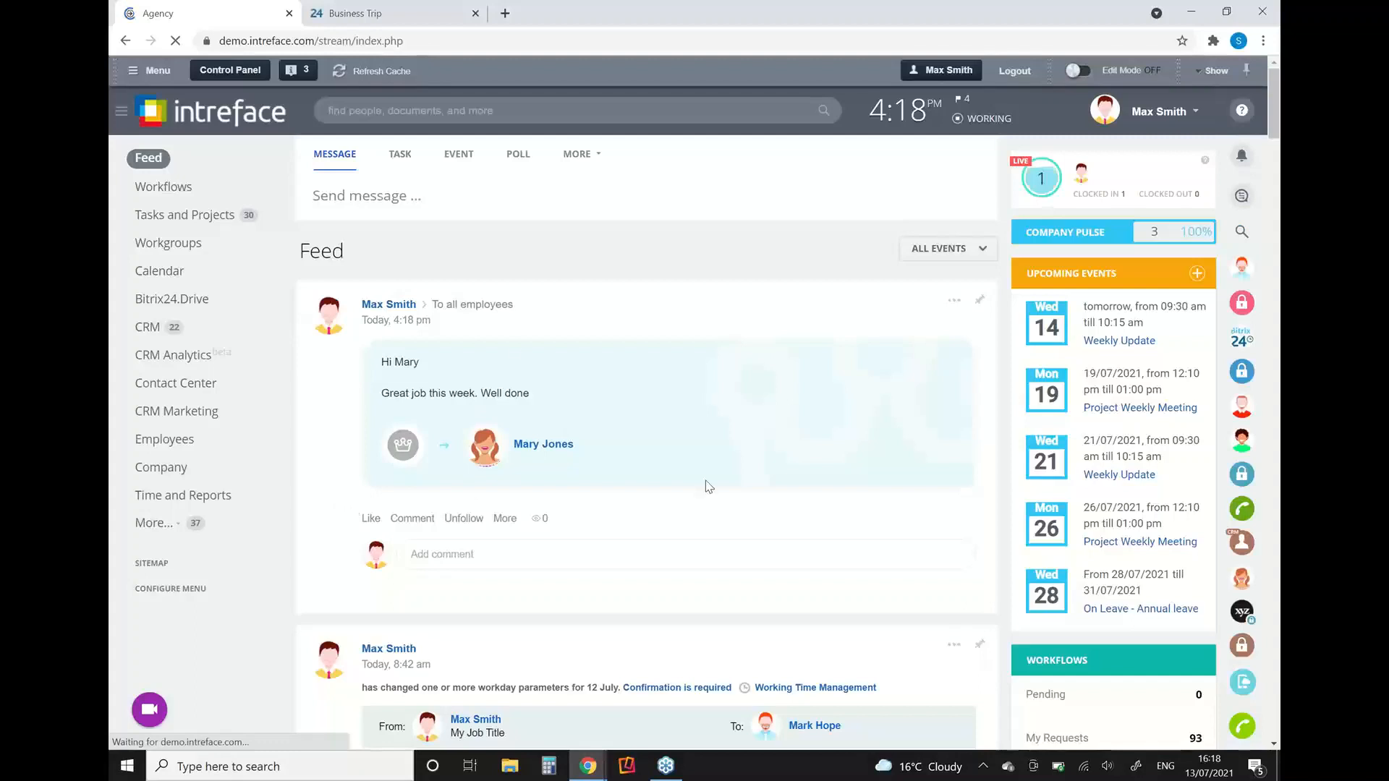
Step: Like the new appreciation post and add a comment reading "Well done" followed by the recipient's first name
left_click(370, 519)
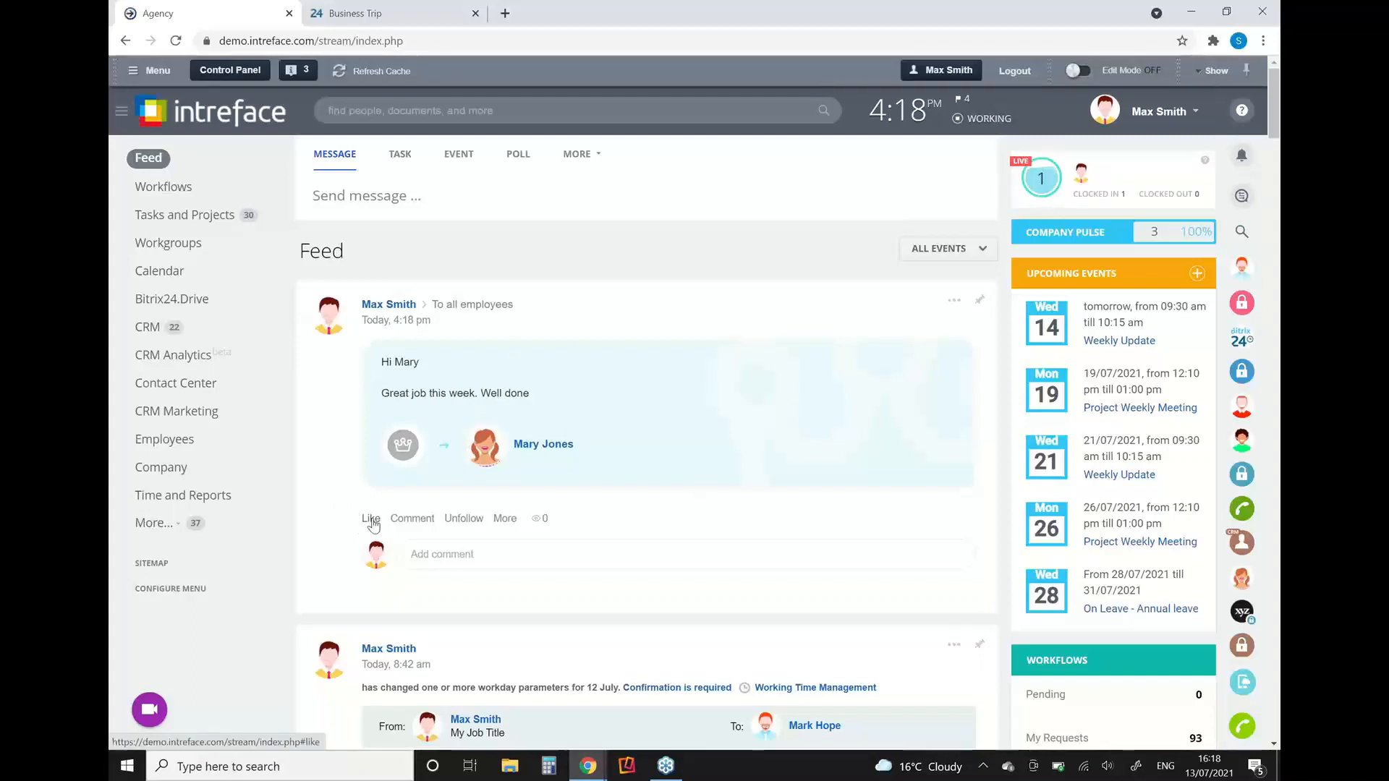
left_click(469, 571)
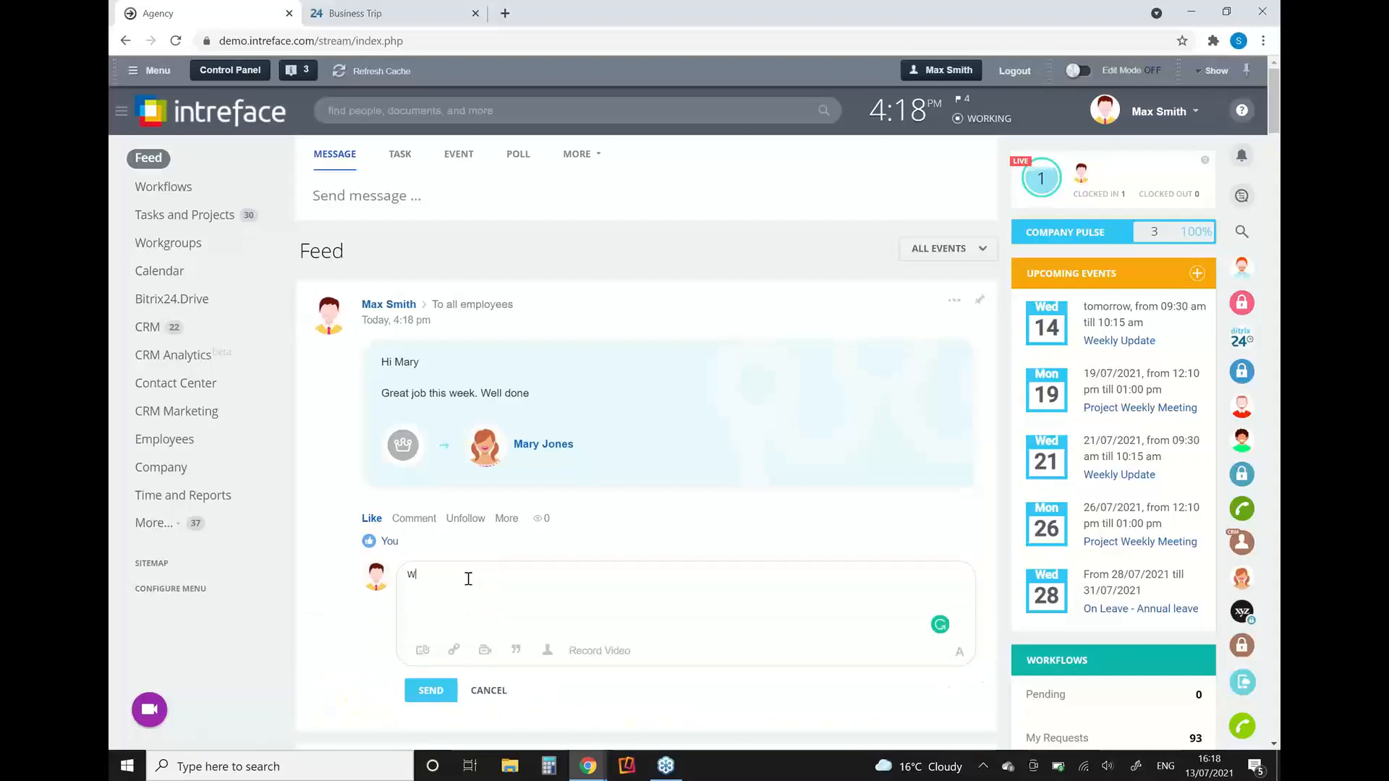
type("Well done Mary")
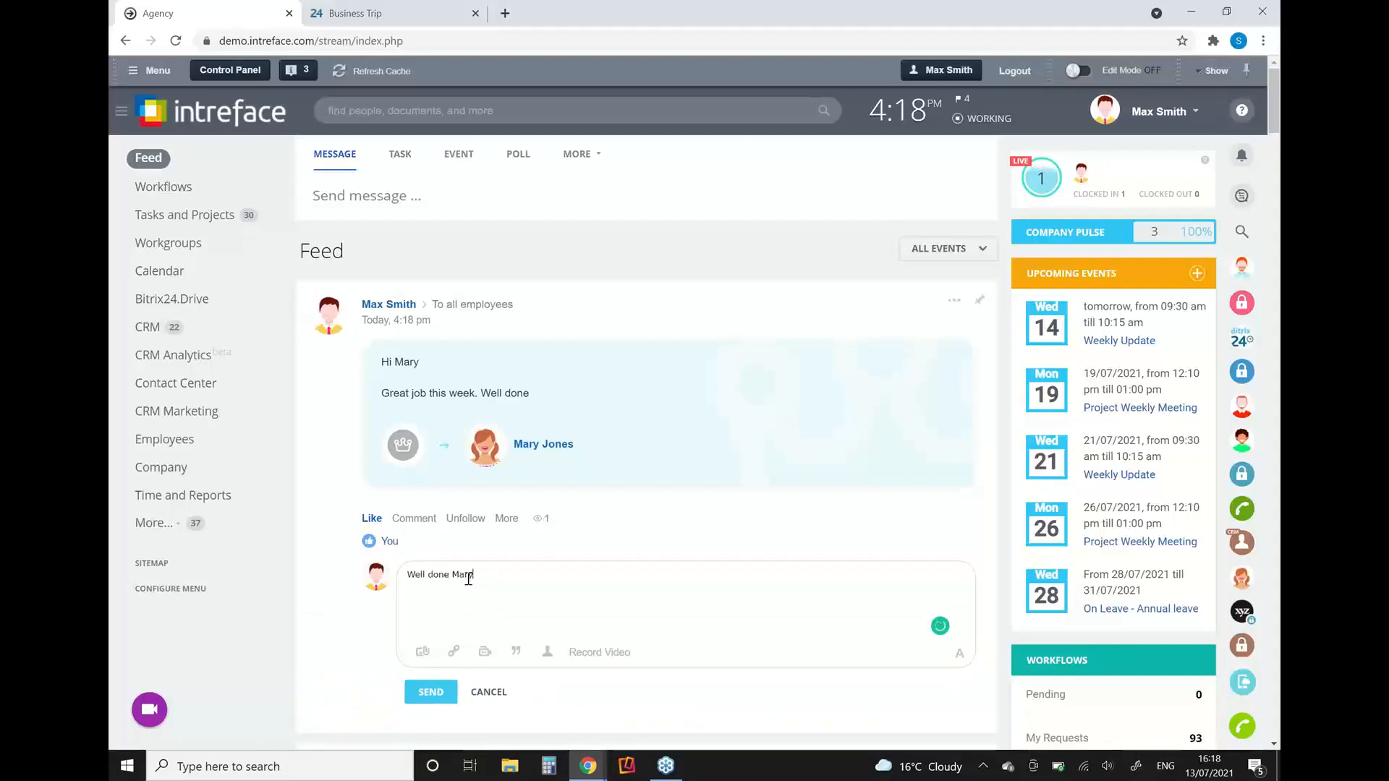
left_click(428, 694)
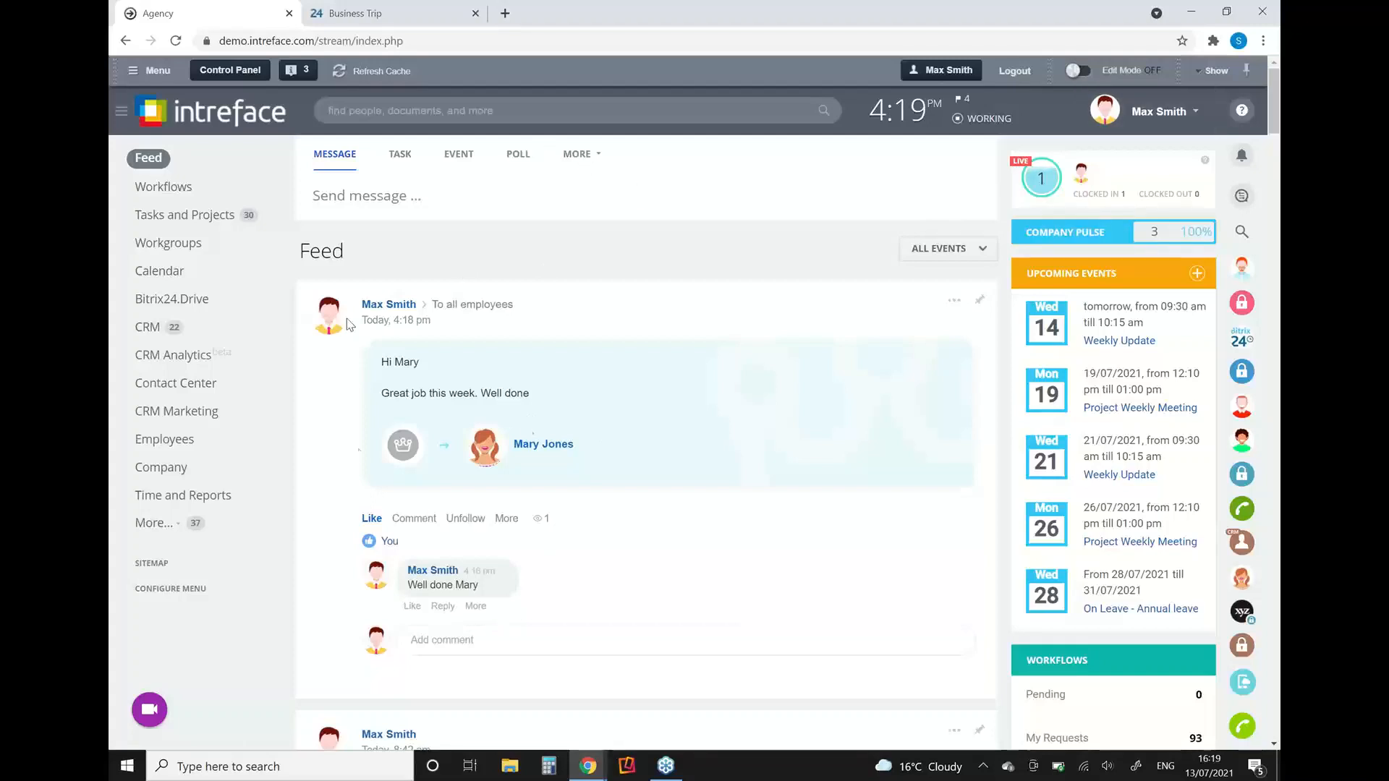
Step: Review the Appreciations in your own profile, view the "Congratulations on the promotion..." award, and return to the Feed
left_click(1146, 111)
left_click(1098, 165)
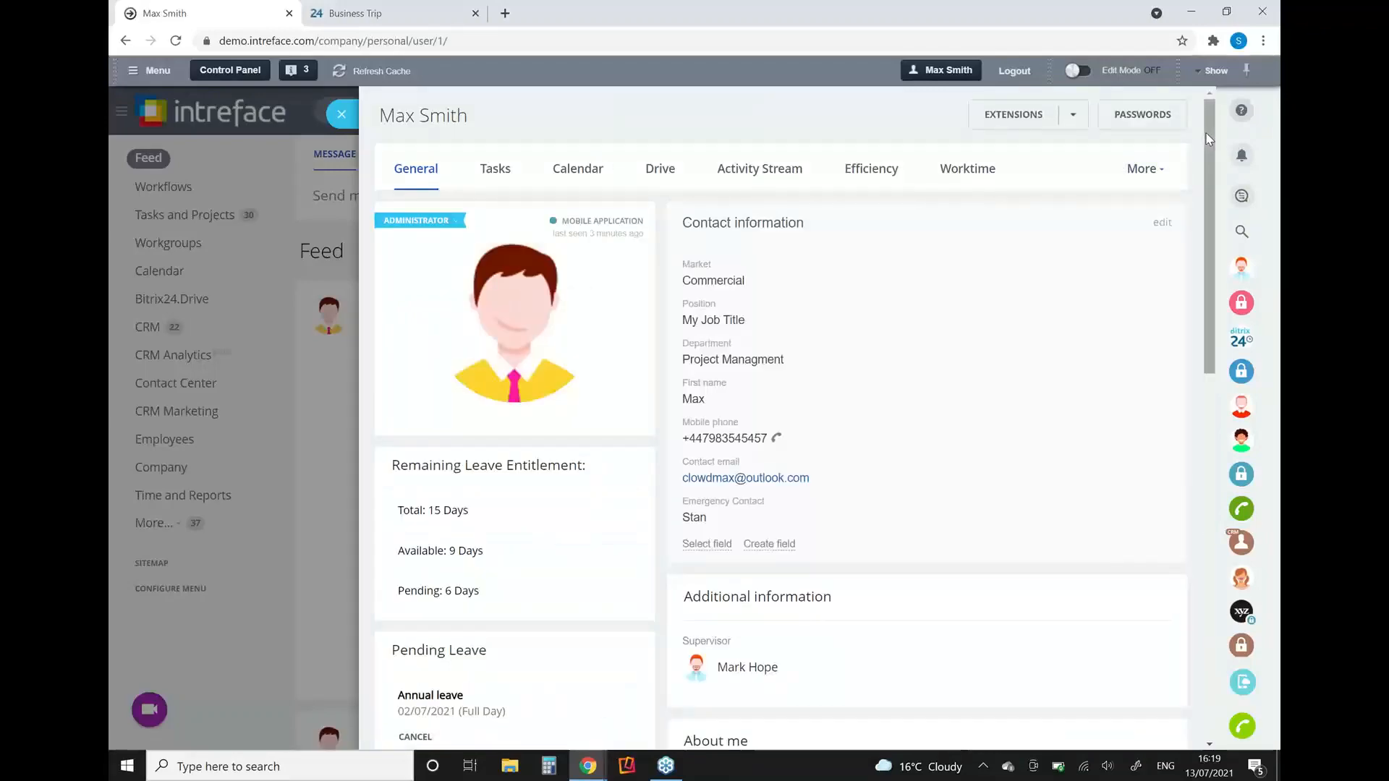
scroll(1205, 136, "down", 5)
scroll(1240, 372, "down", 7)
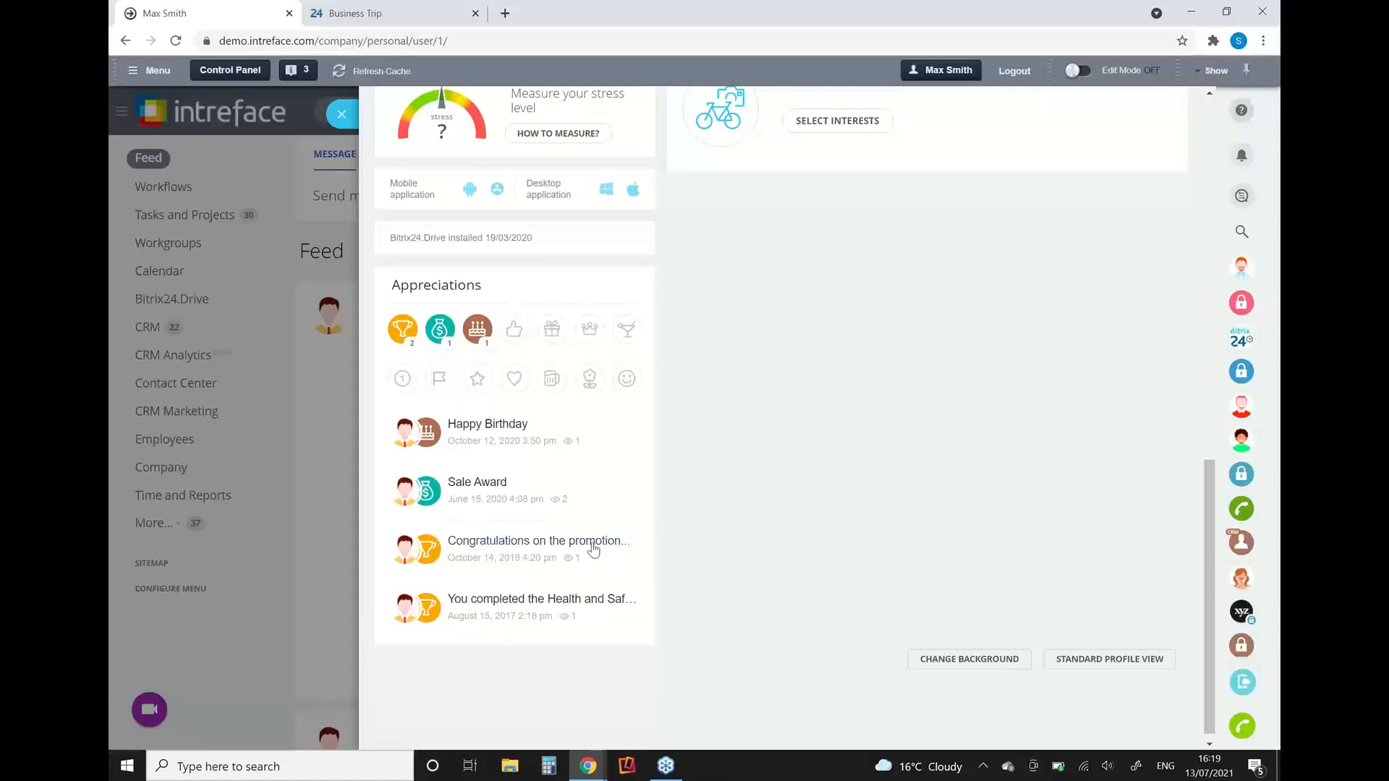
left_click(546, 543)
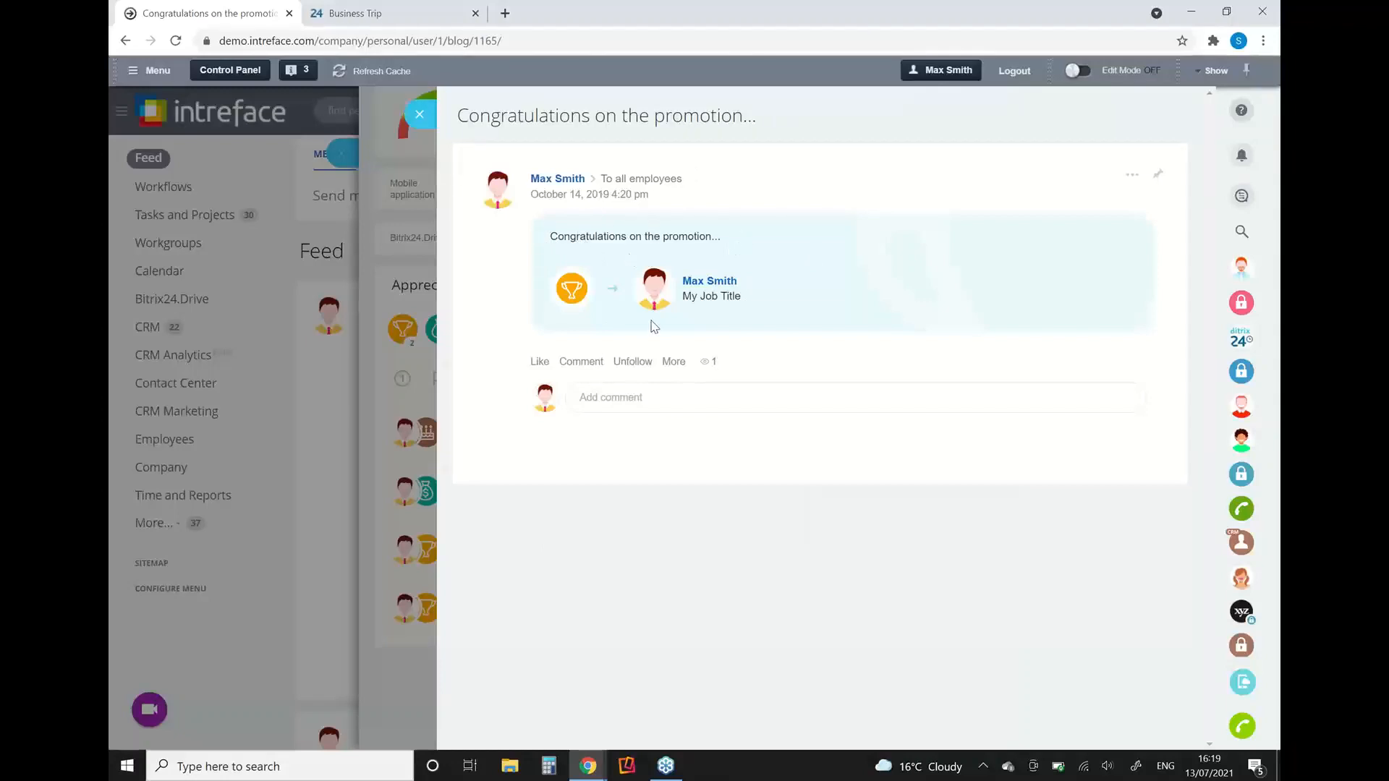
left_click(417, 110)
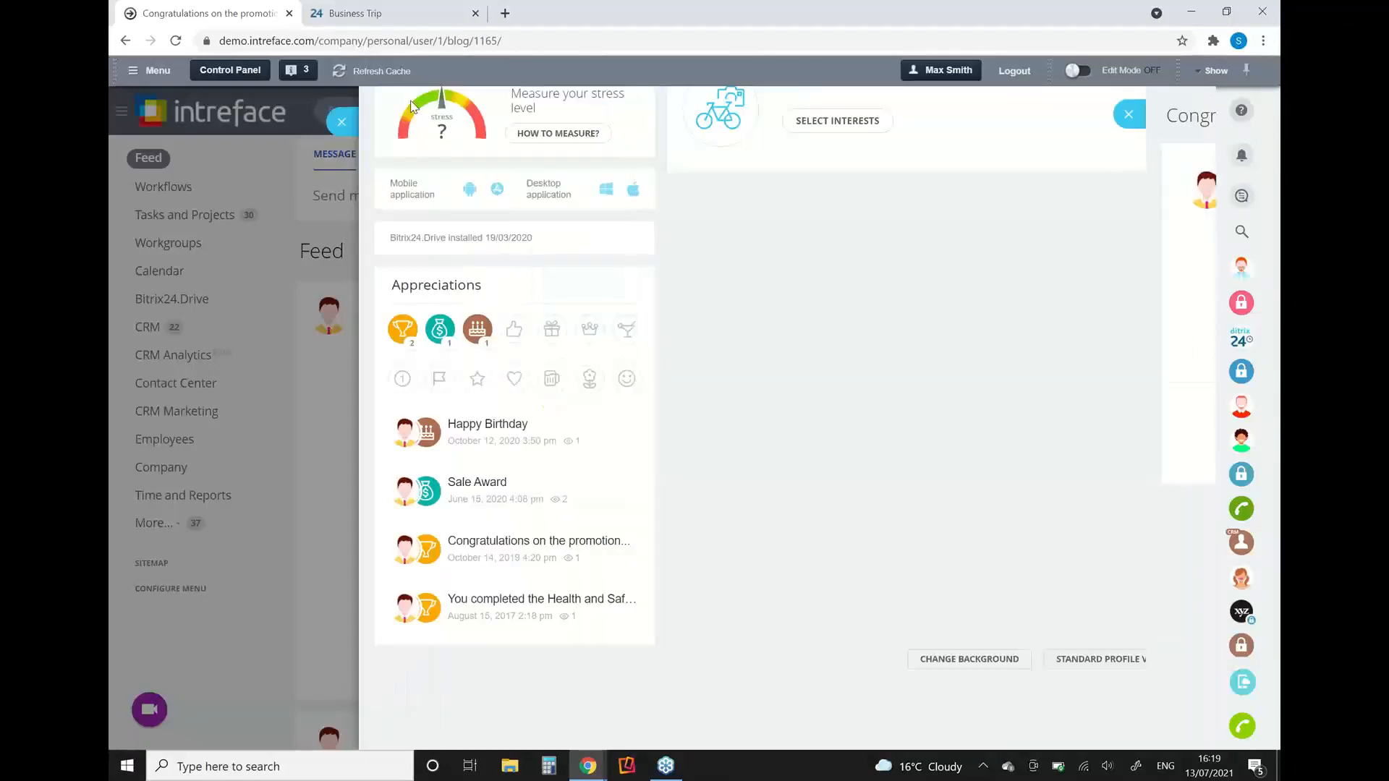
left_click(362, 111)
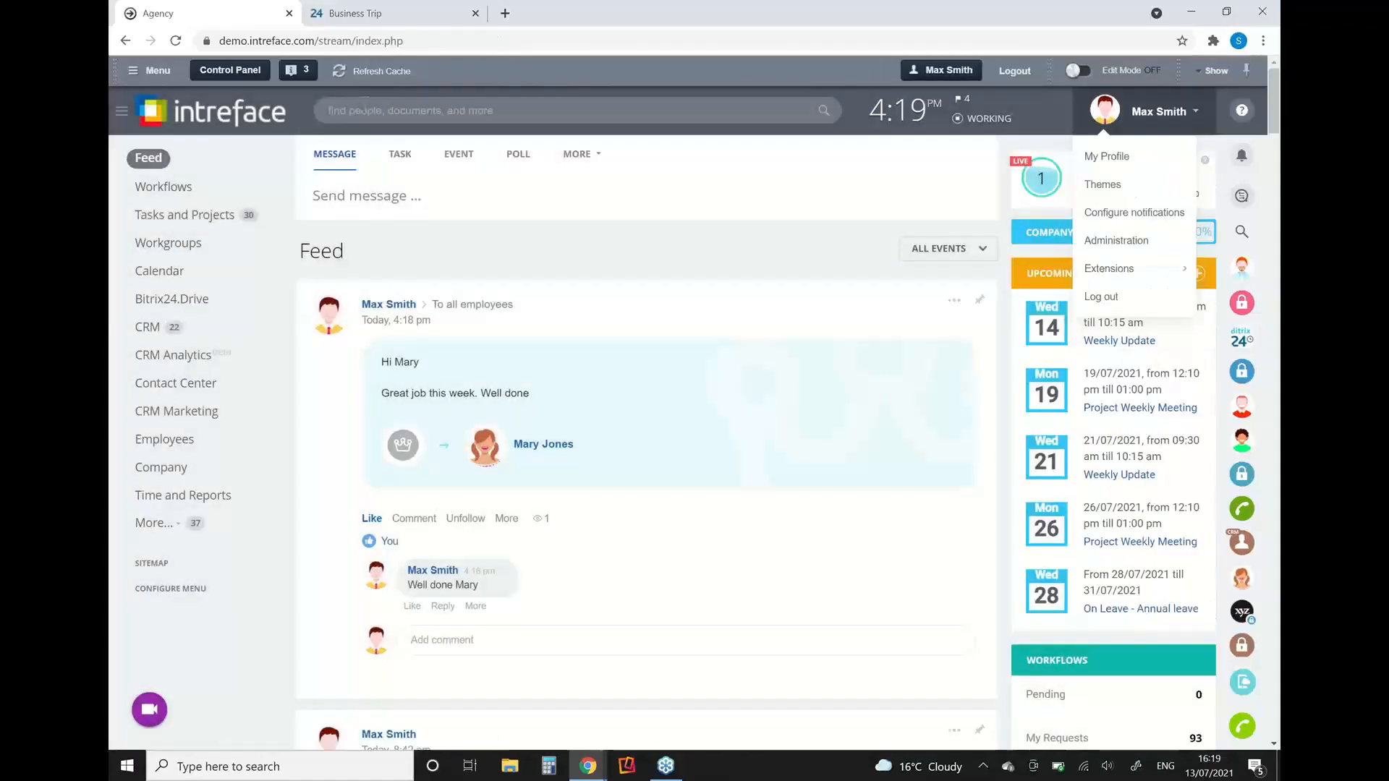
left_click(452, 233)
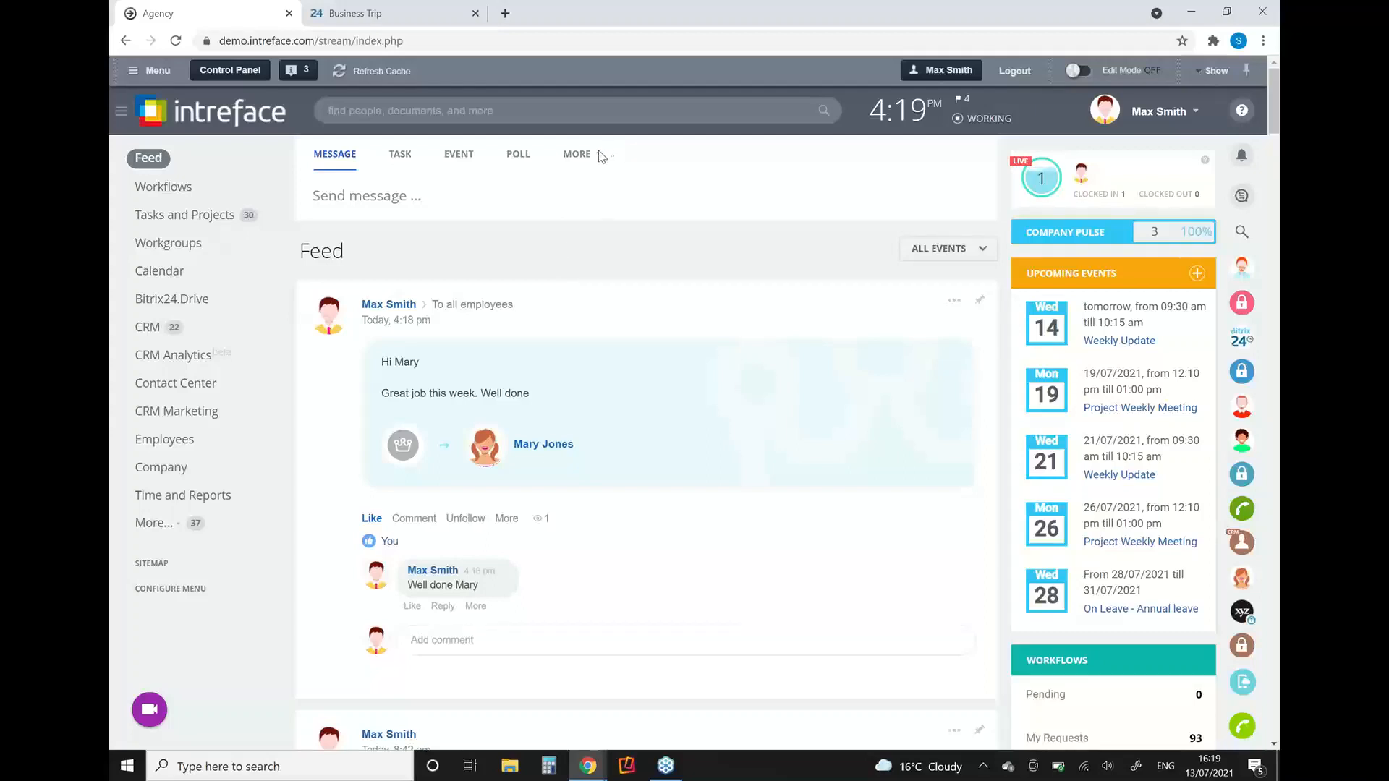
Step: Open Company Pulse, set its date range to Month, and examine the activity figures for each feature
left_click(1053, 235)
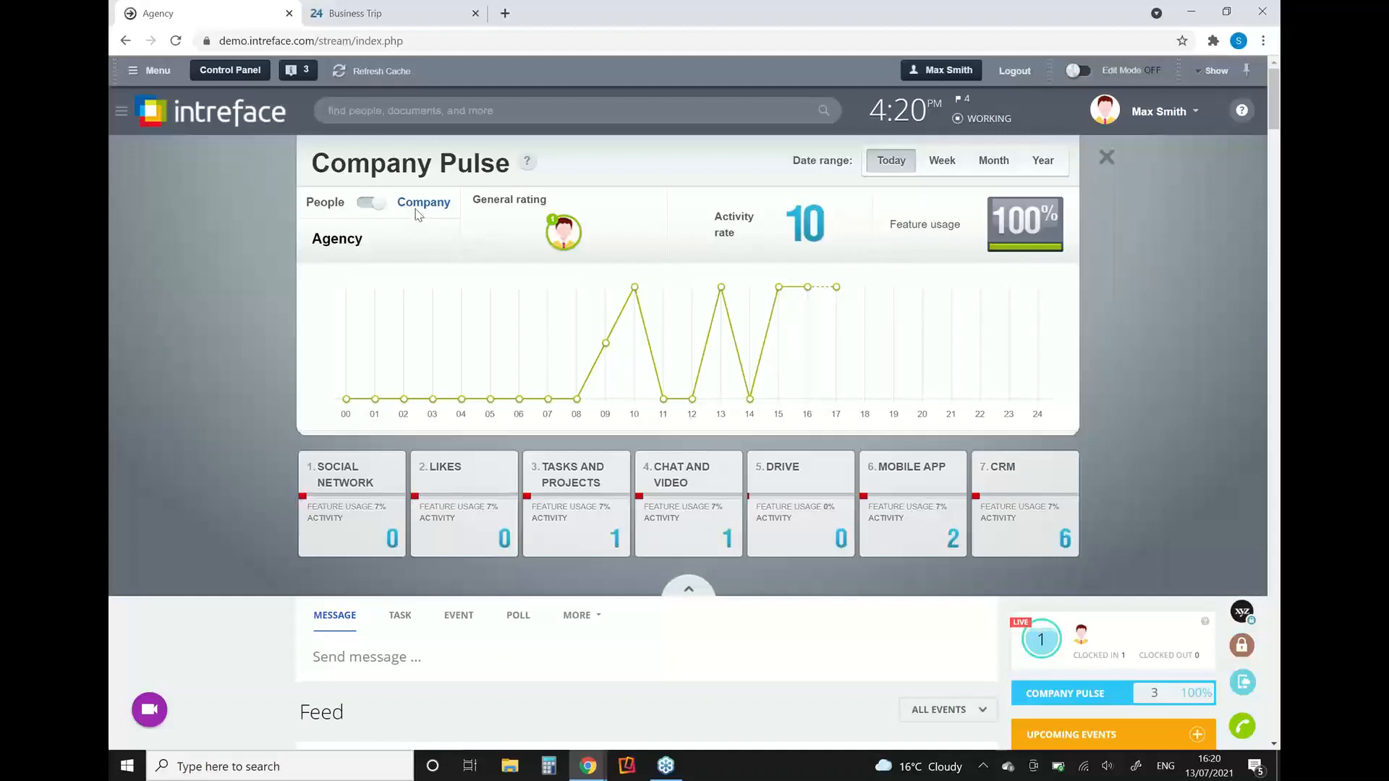
left_click(989, 162)
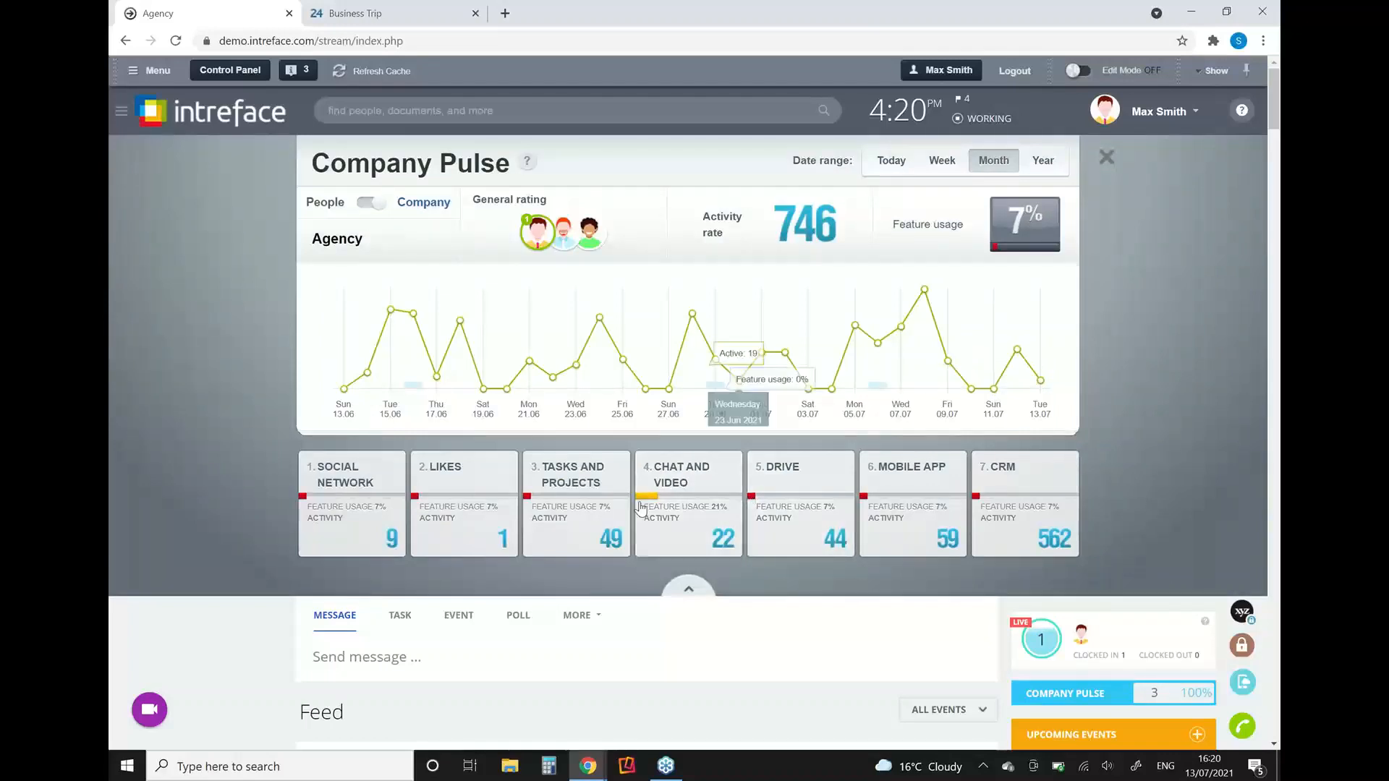
mouse_move(1029, 482)
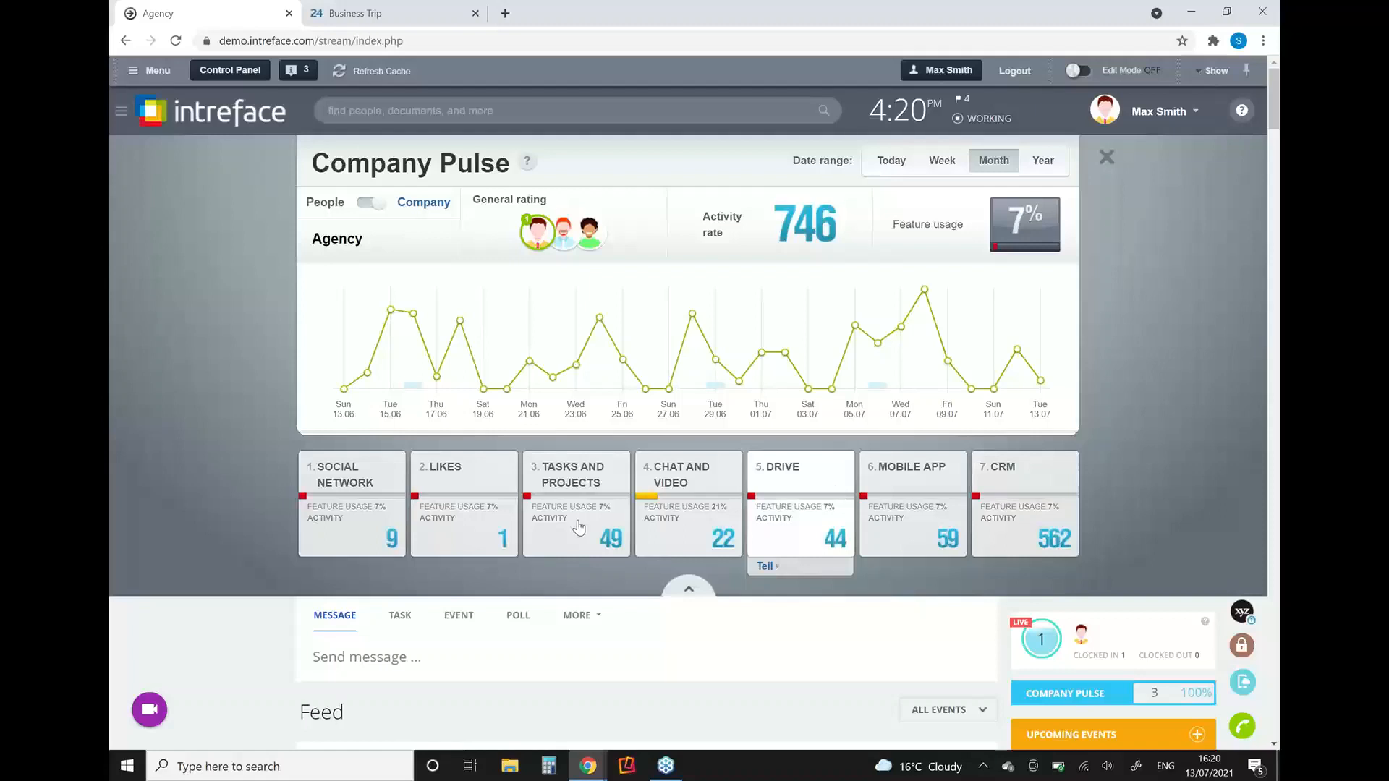
mouse_move(318, 506)
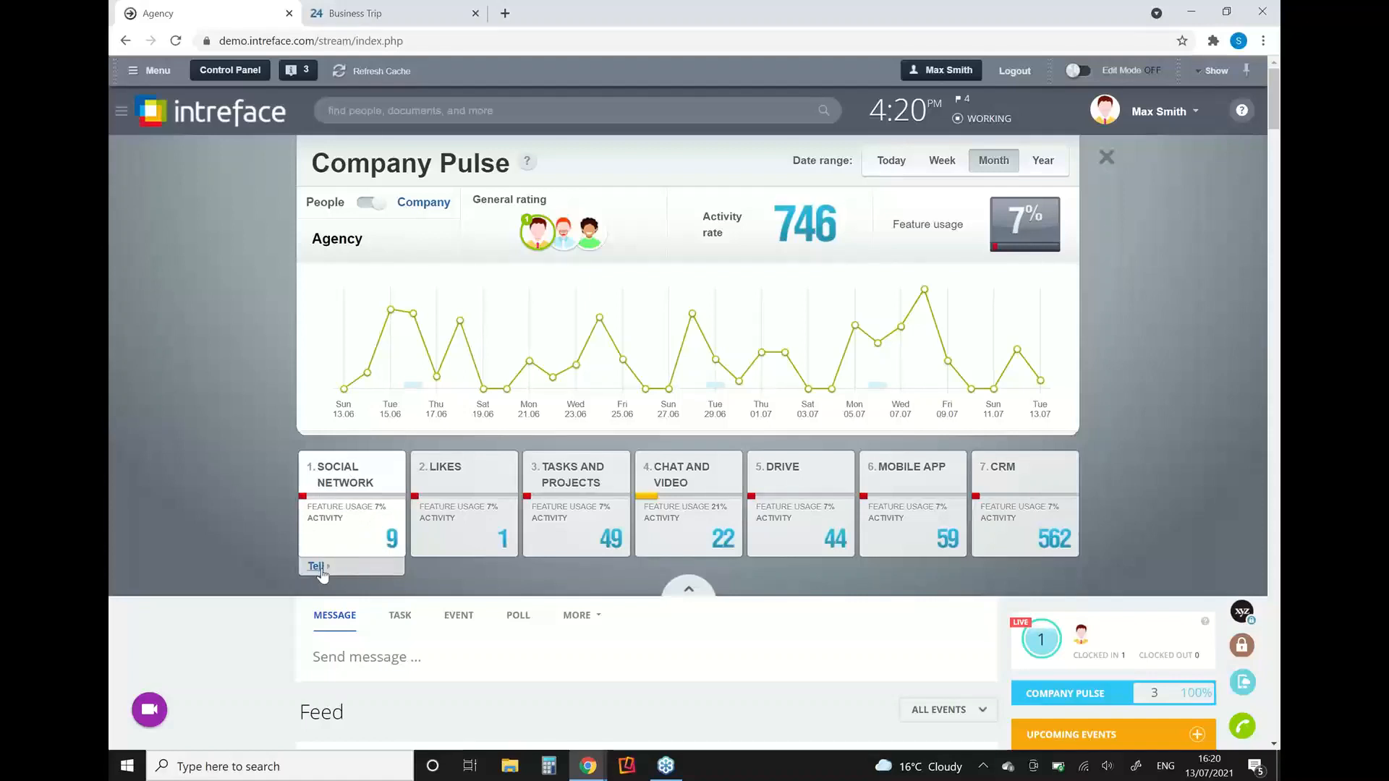
Step: Send the ready-made "Unity in the workforce" announcement from the Social Network feature and expand the published post
left_click(316, 566)
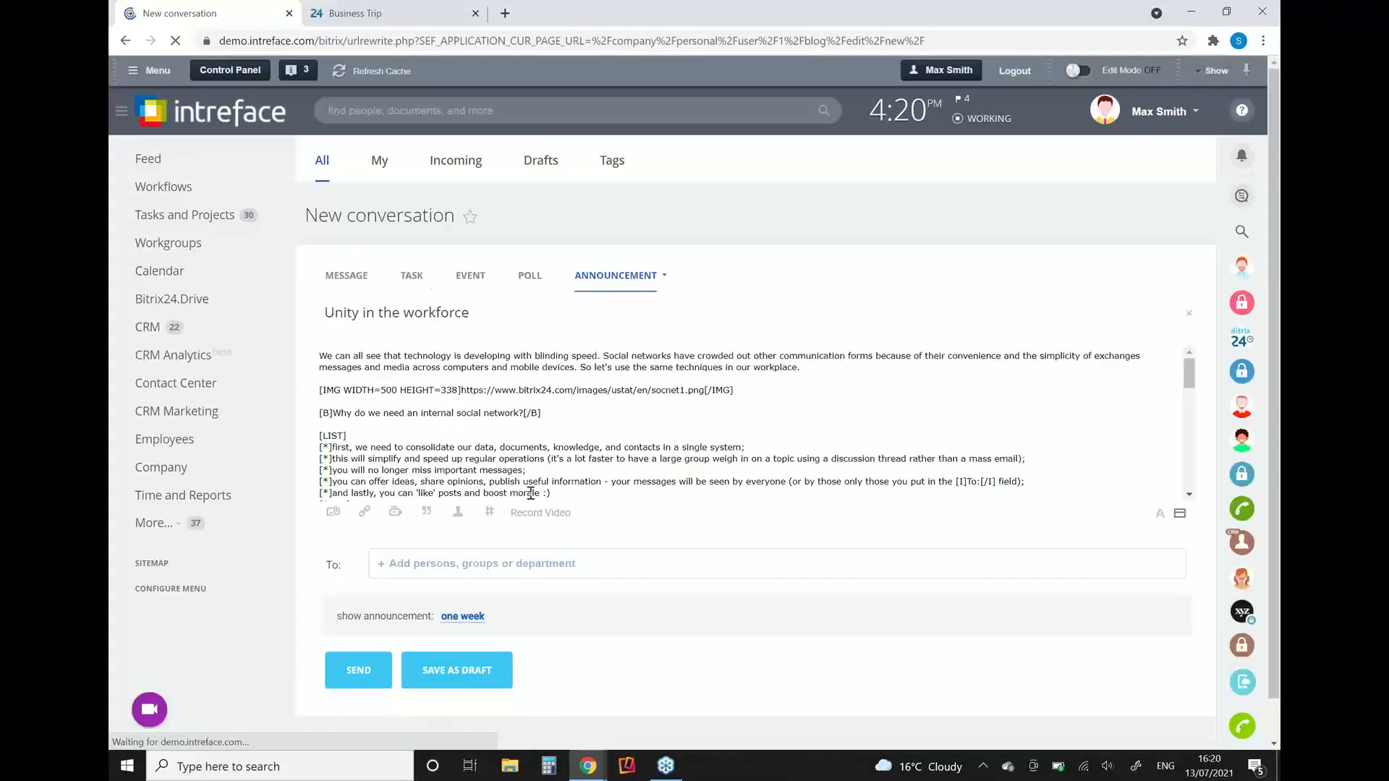
left_click(357, 675)
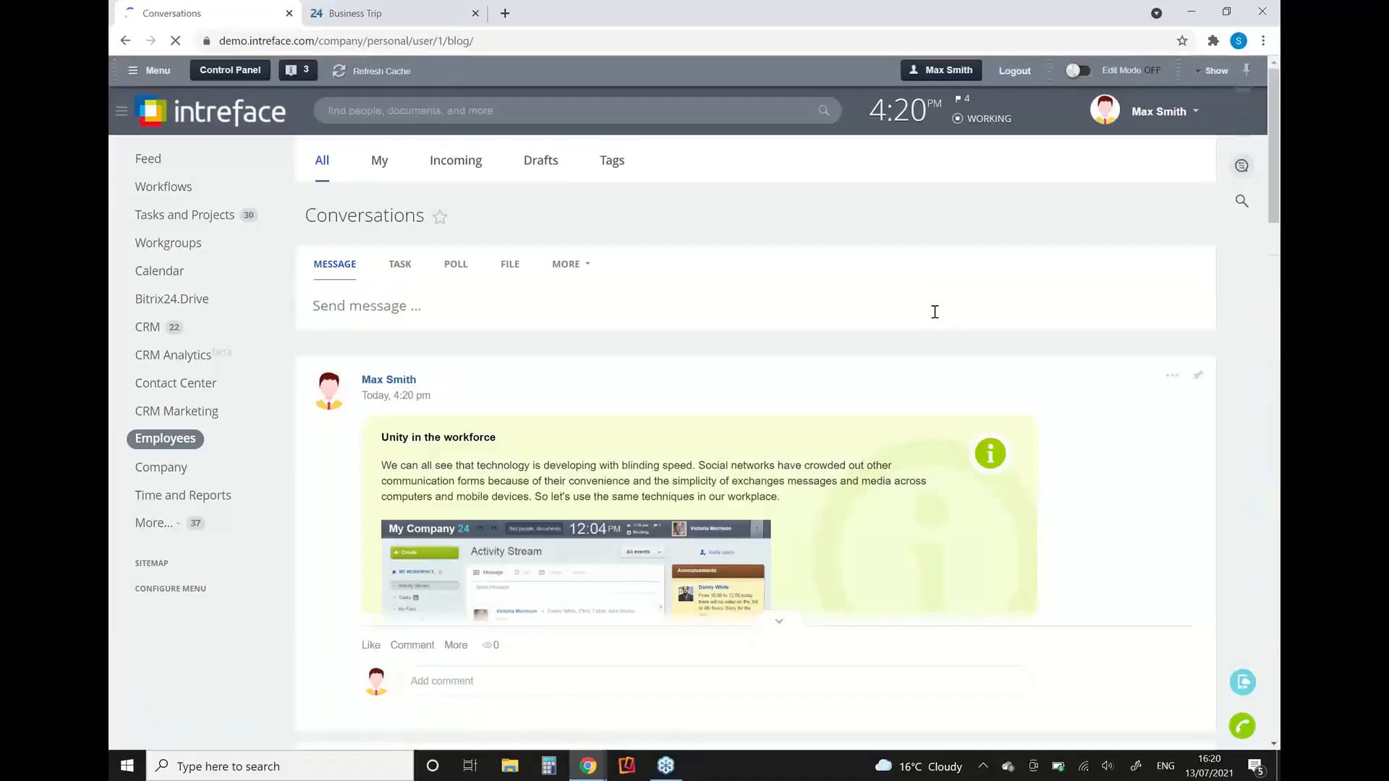
left_click(774, 624)
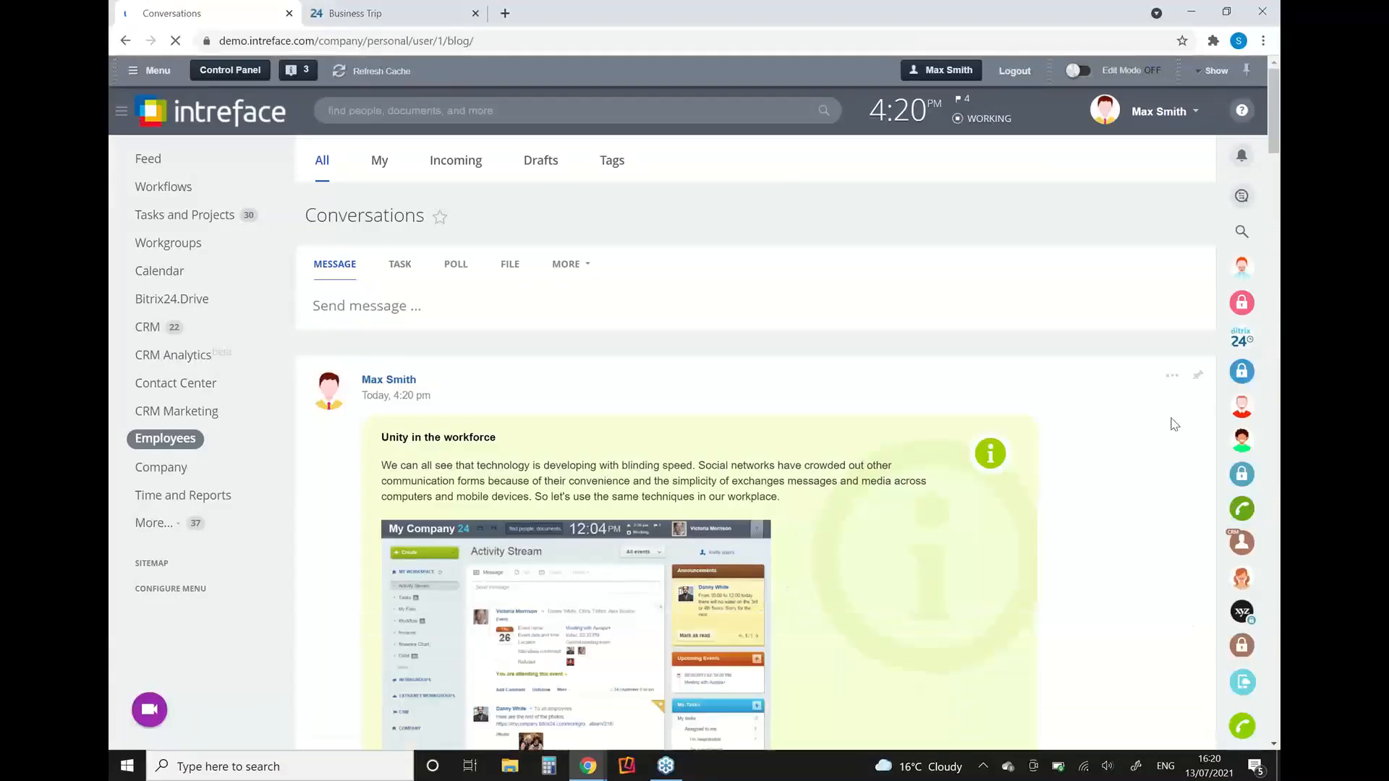
left_click_drag(1273, 95, 1177, 119)
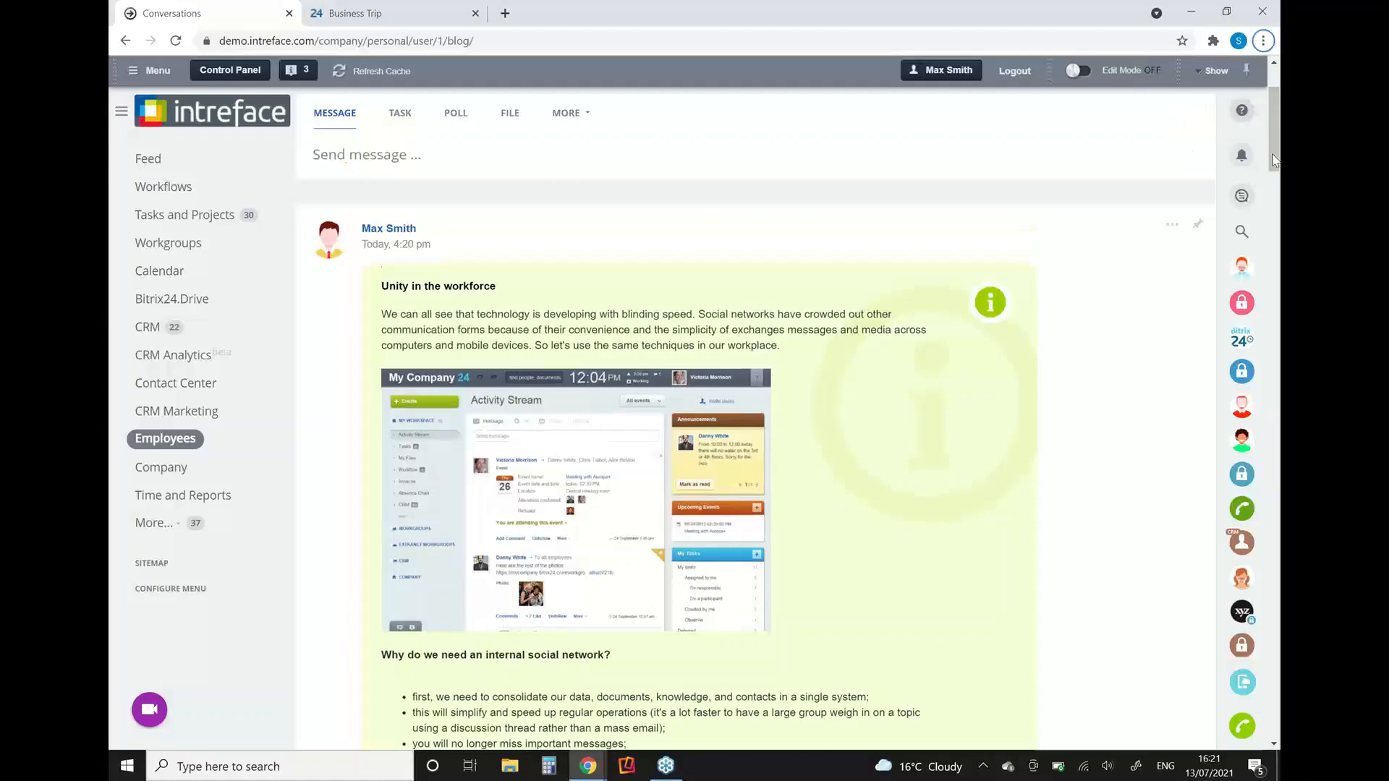
Step: Switch to the HR Toolkit presentation to view the HR Tools slide and return to Bitrix24
key("alt+Tab")
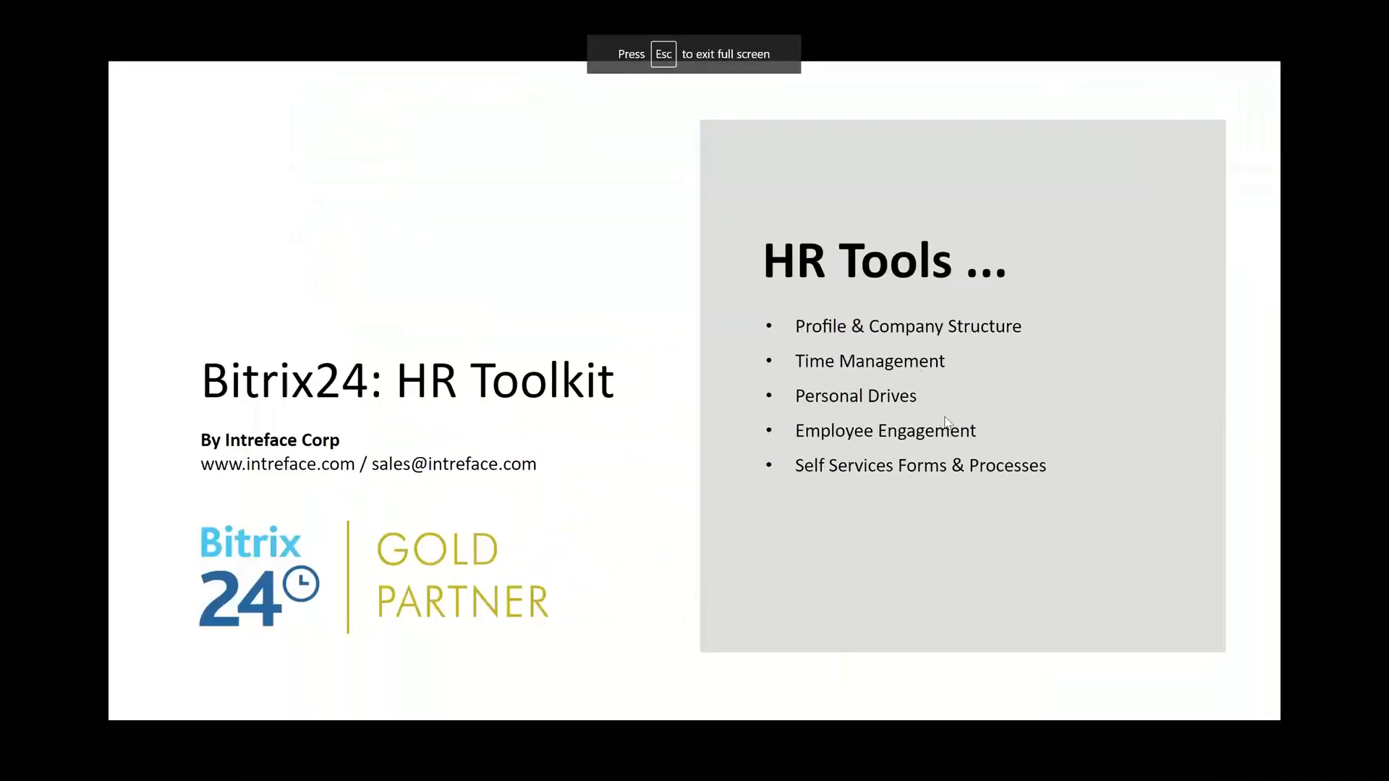
key("alt+Tab")
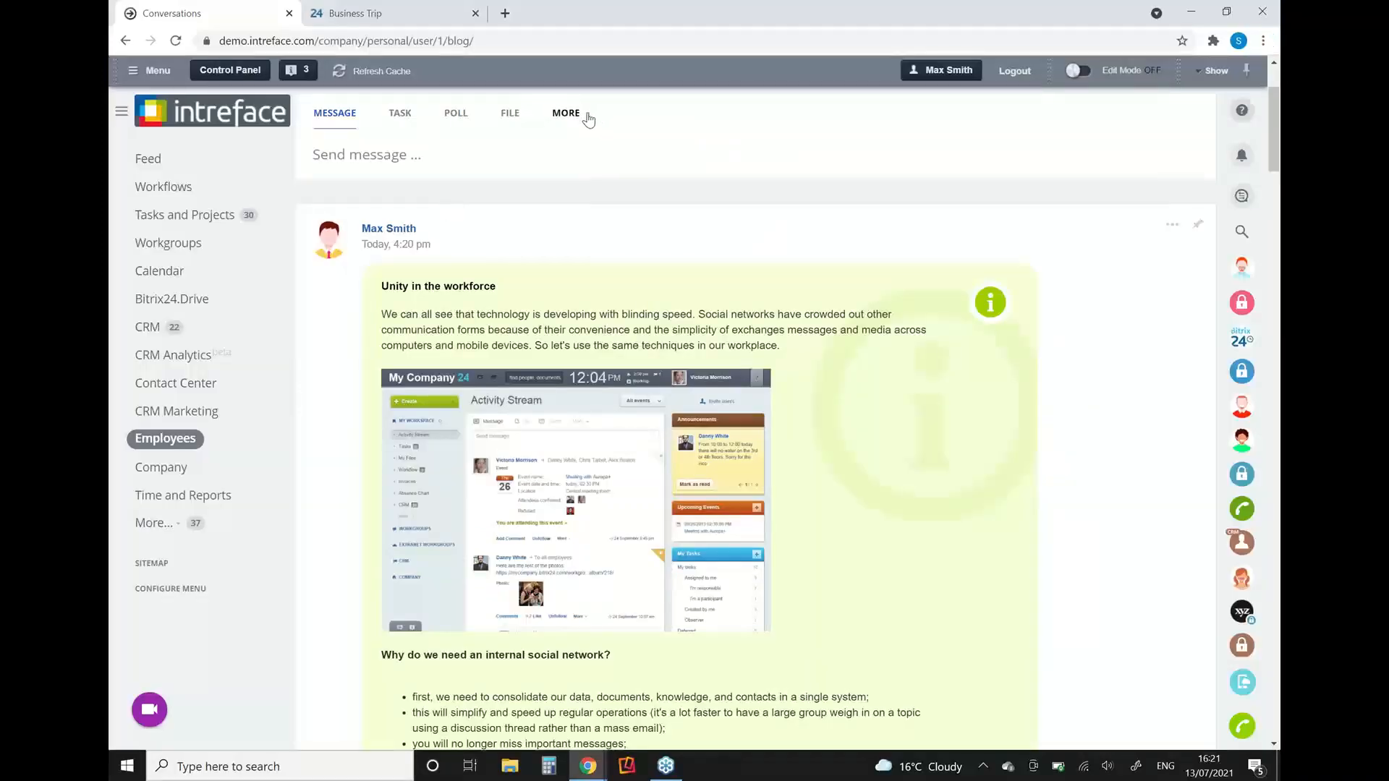
Step: Go to the Feed and open the Request Leave Form from the Workflow post types
left_click(589, 118)
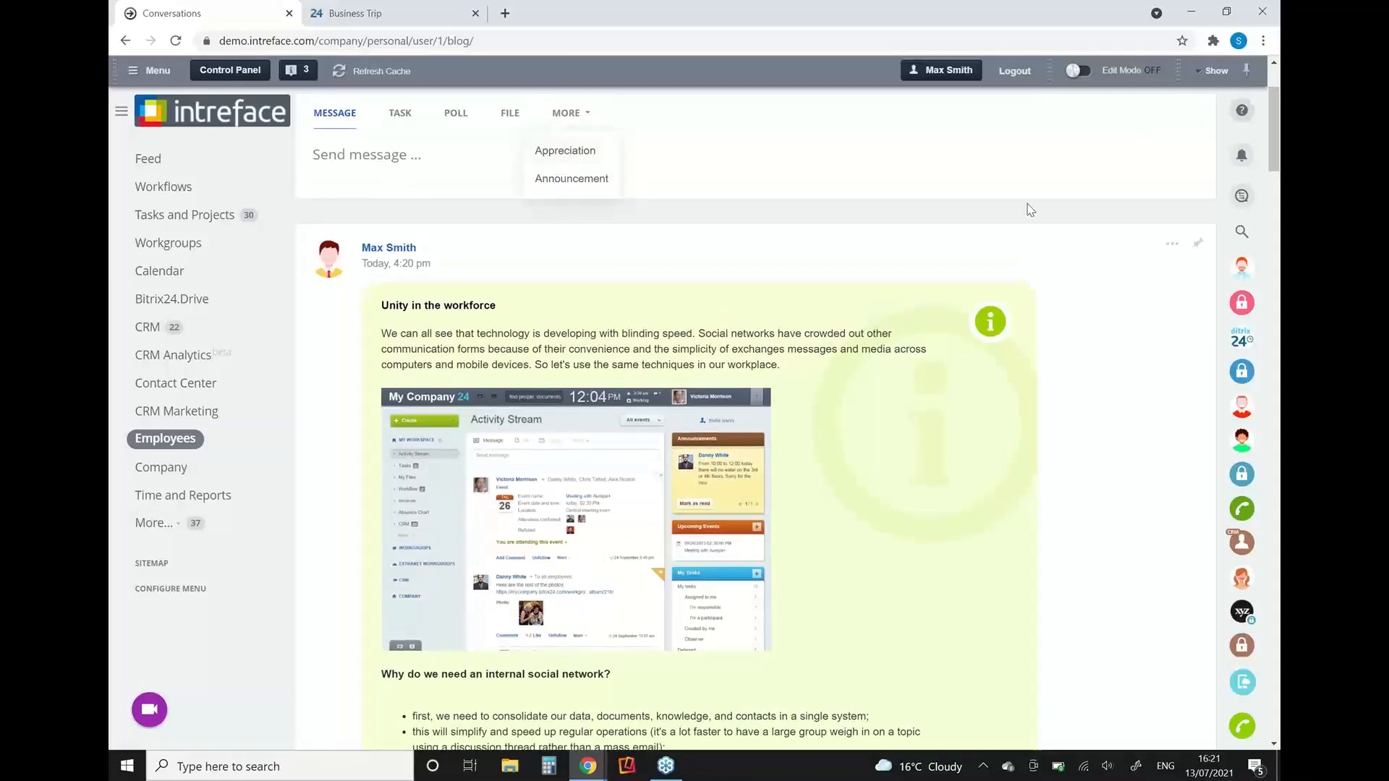
scroll(888, 226, "up", 3)
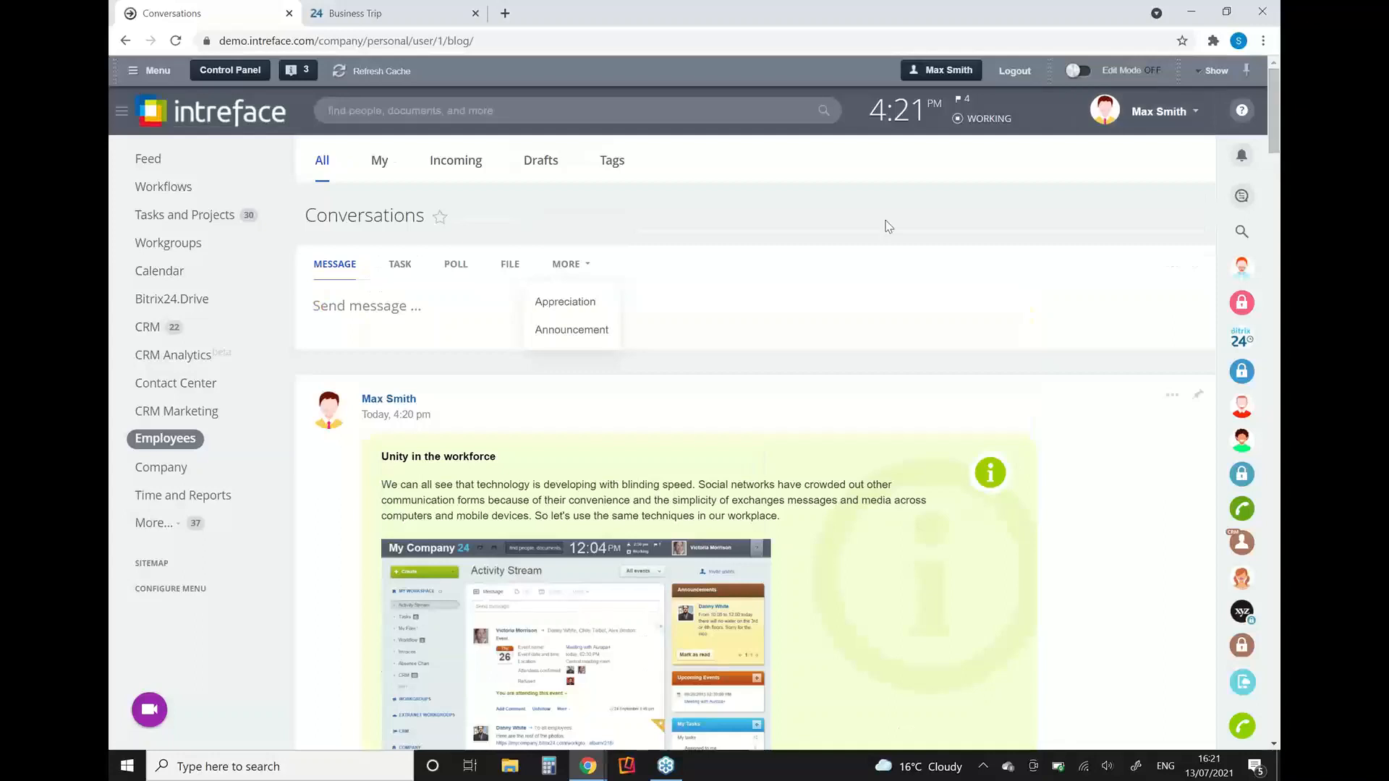
left_click(150, 160)
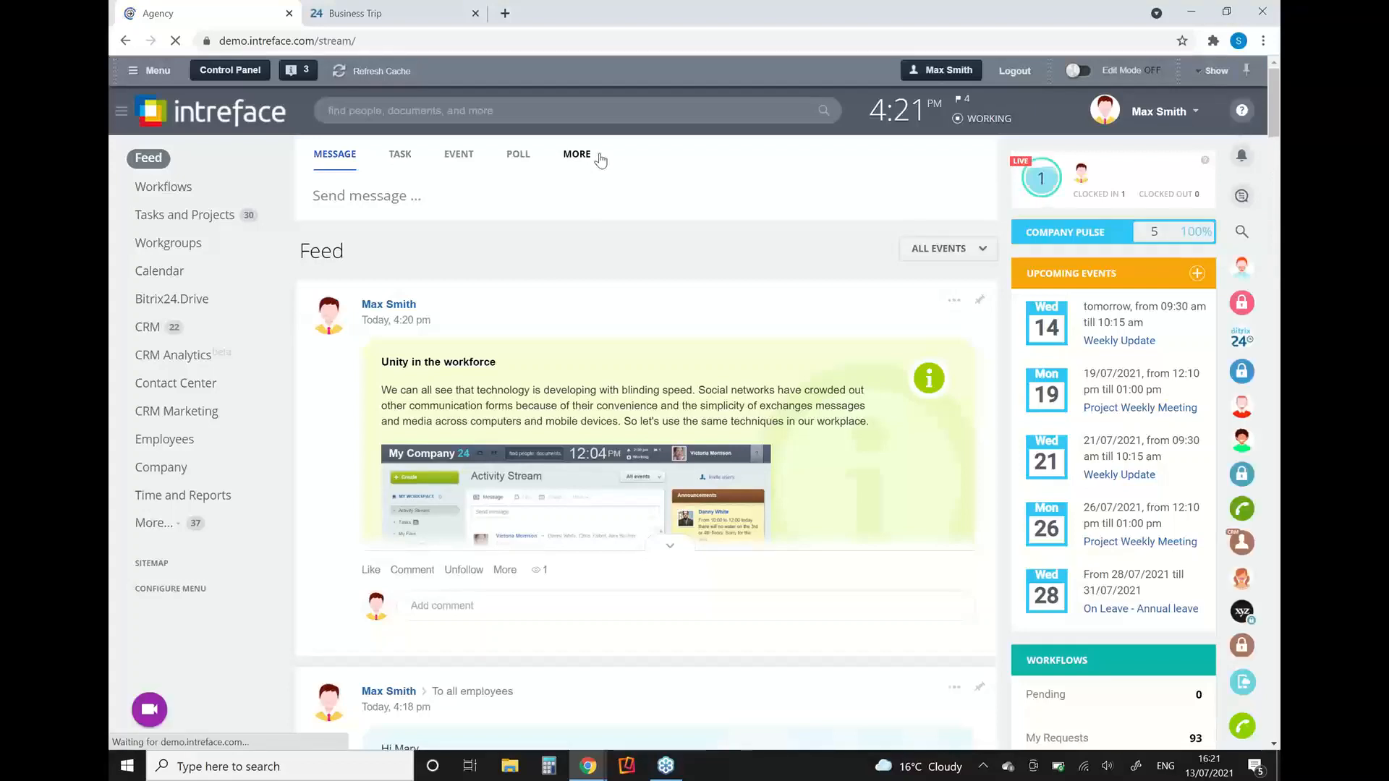
left_click(600, 156)
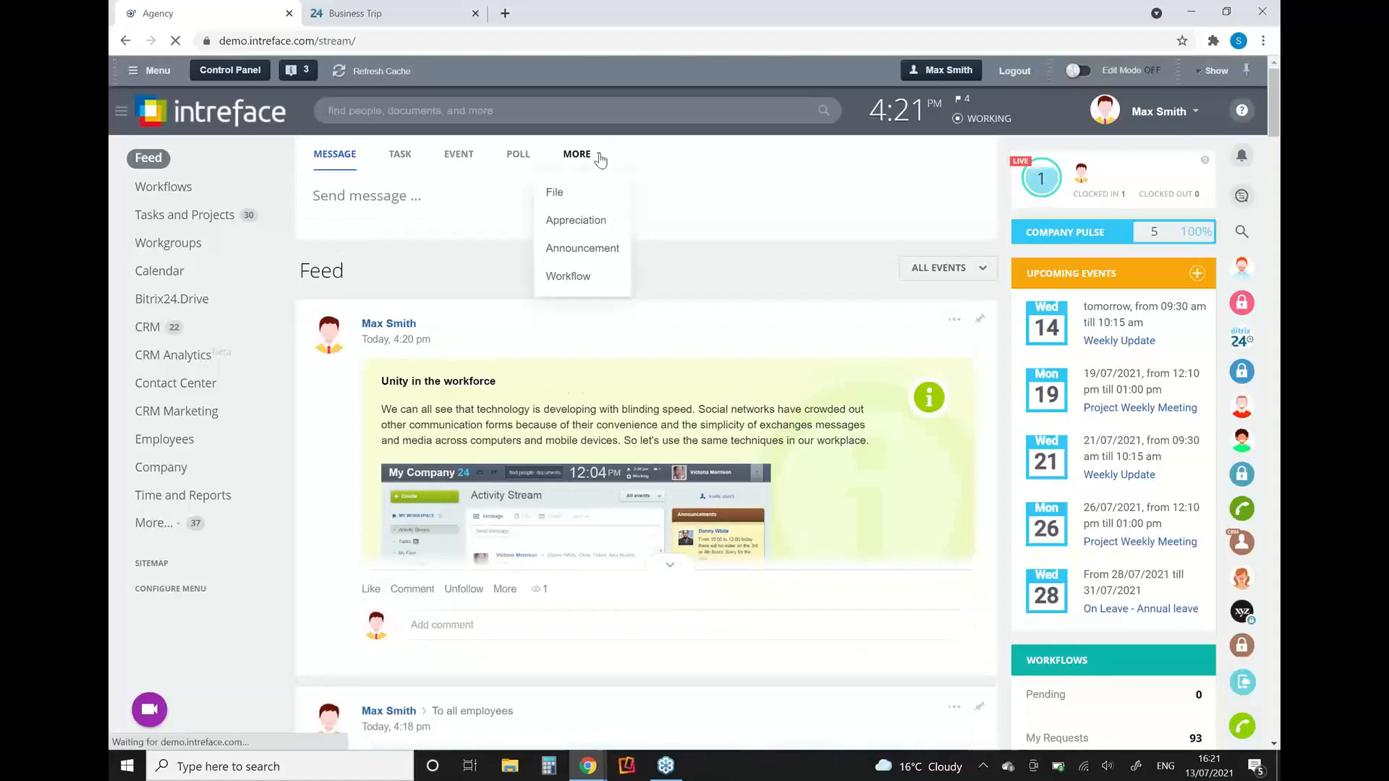
left_click(568, 276)
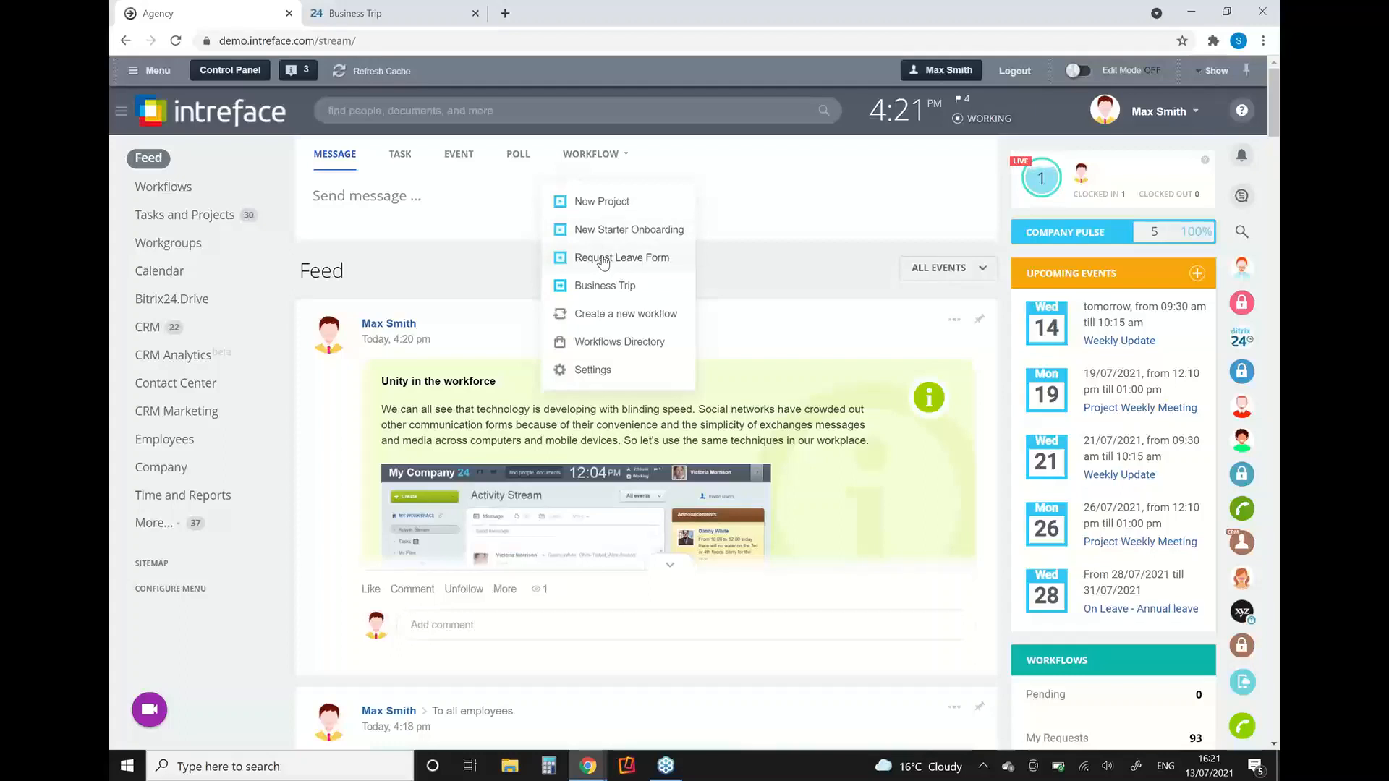
left_click(604, 259)
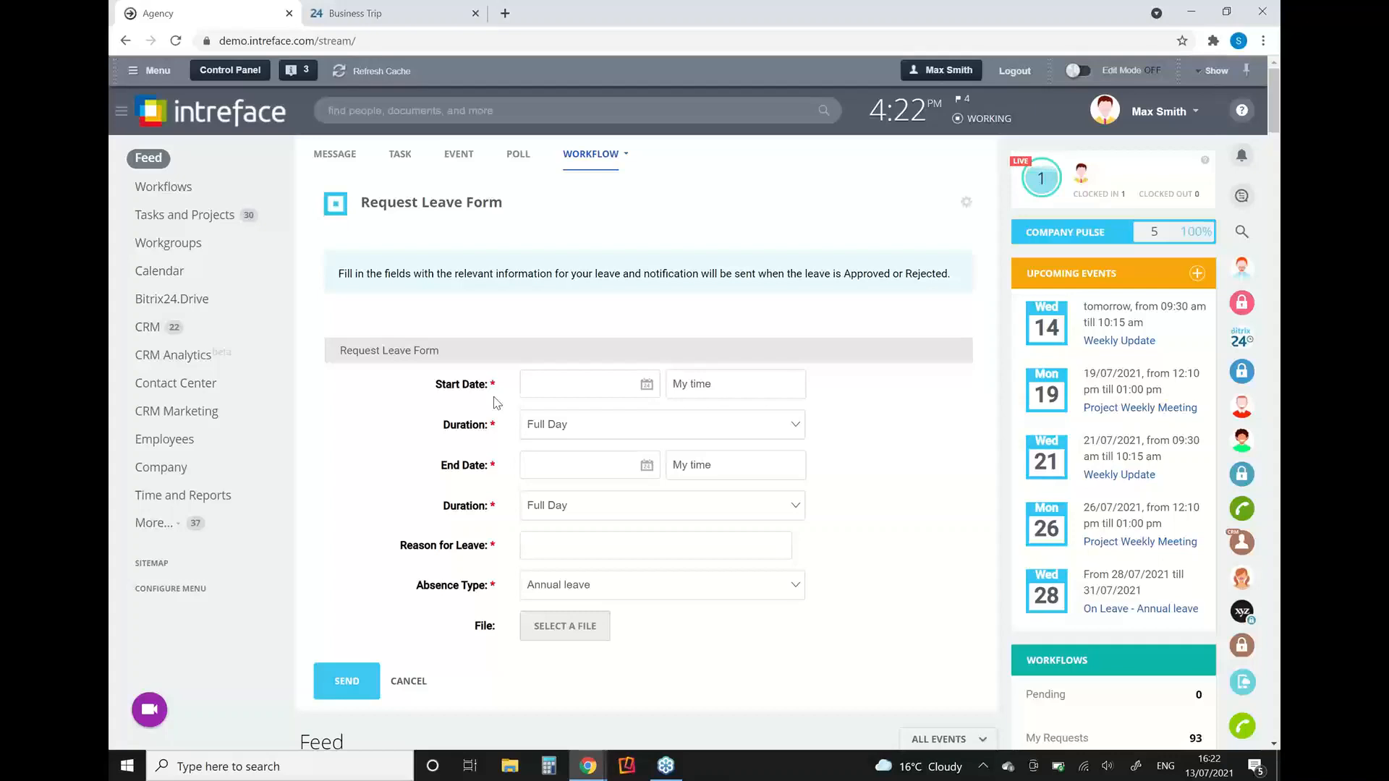
Step: Show the Questions? slide in the HR Toolkit presentation, return to Bitrix24 and cancel the leave request form
key("alt+Tab")
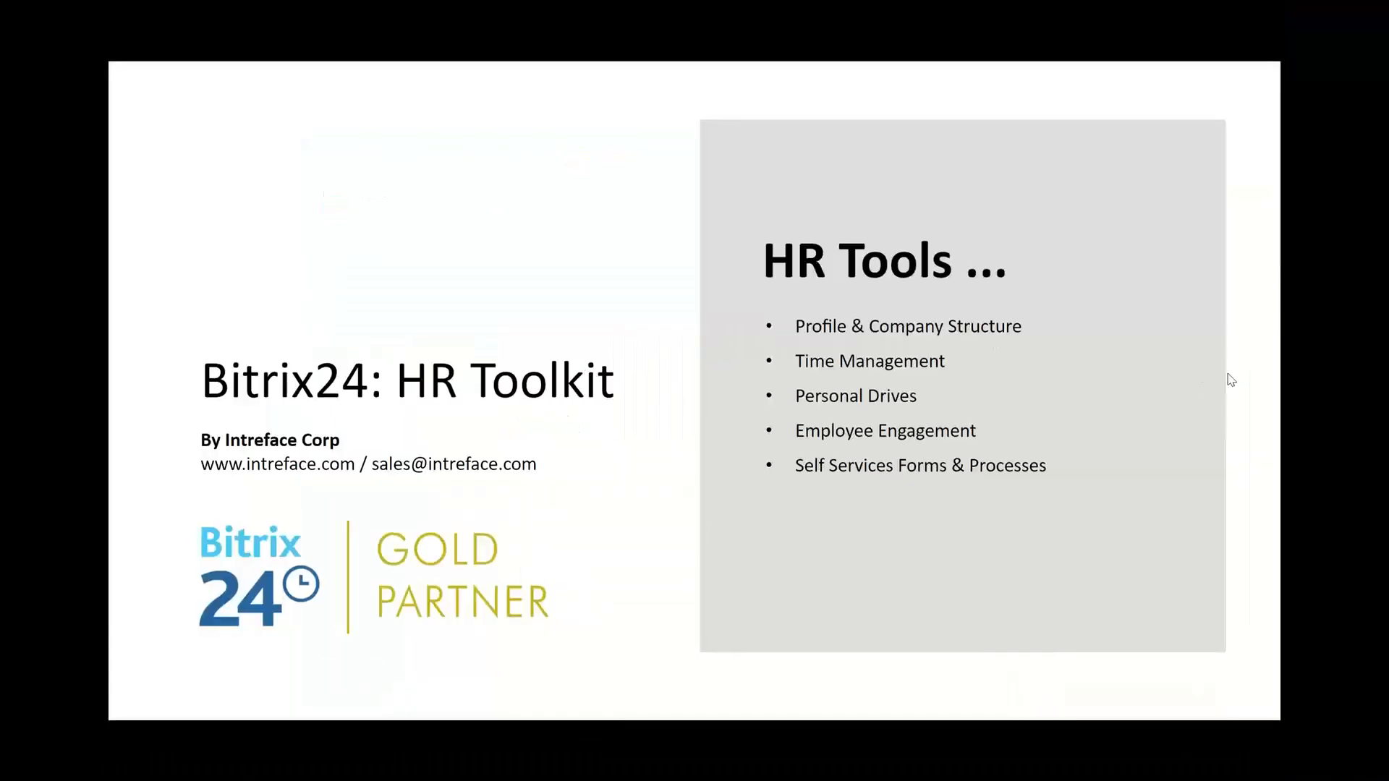
left_click(1231, 379)
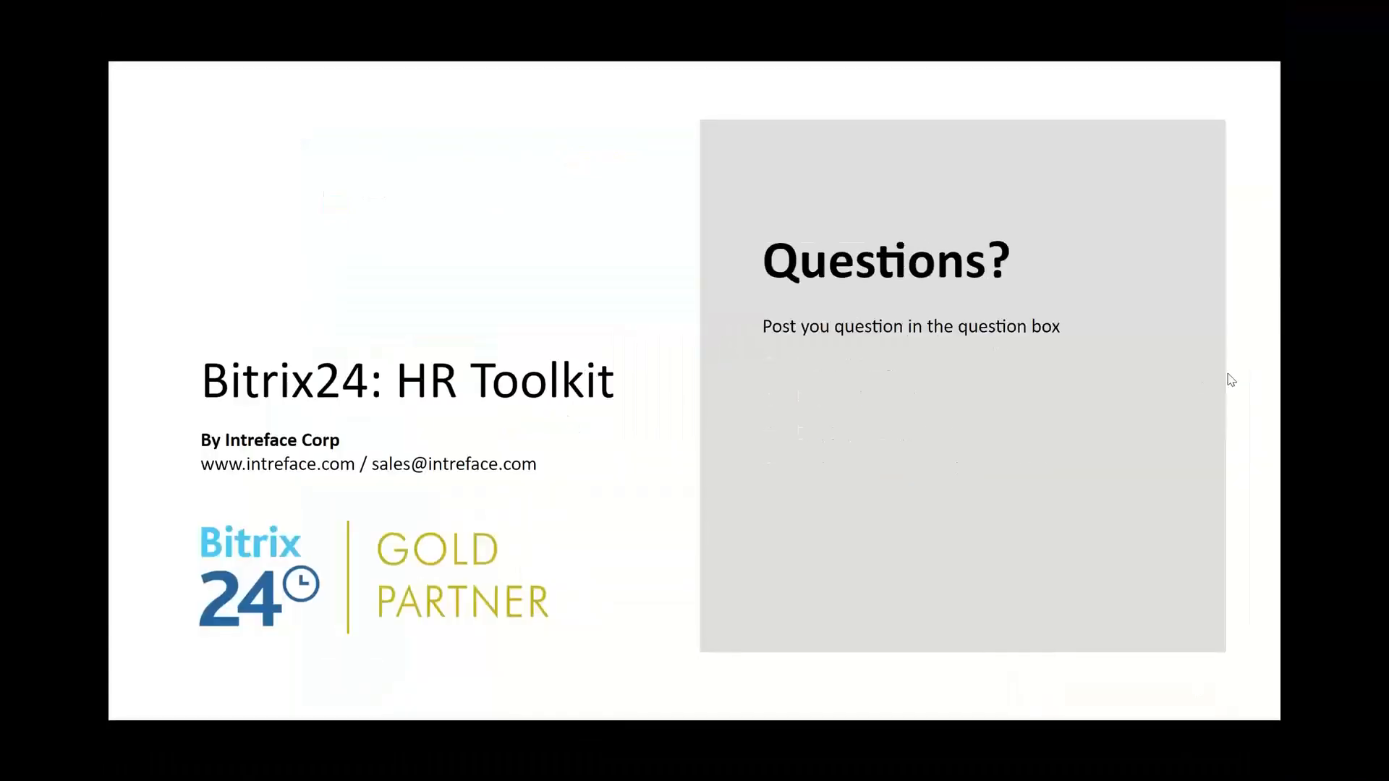
left_click(1267, 169)
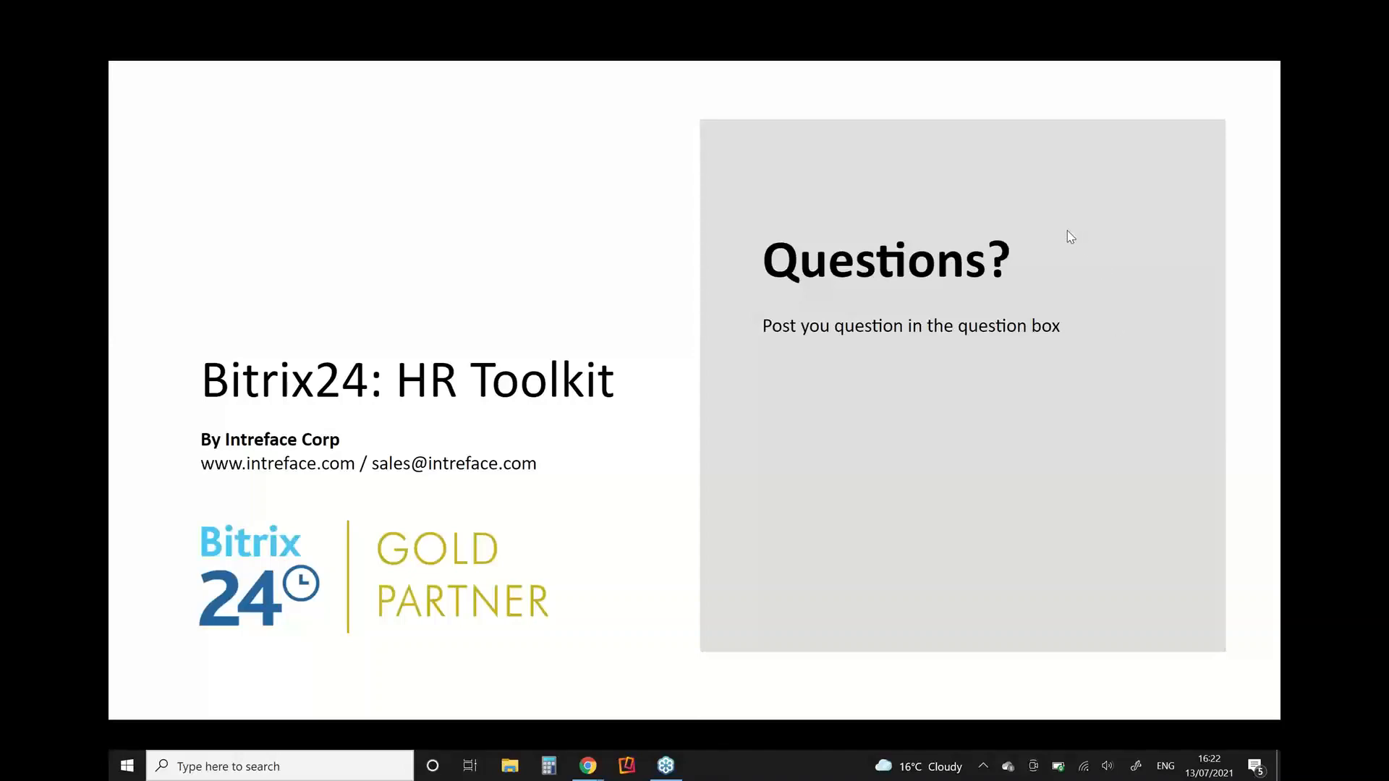
key("alt+Tab")
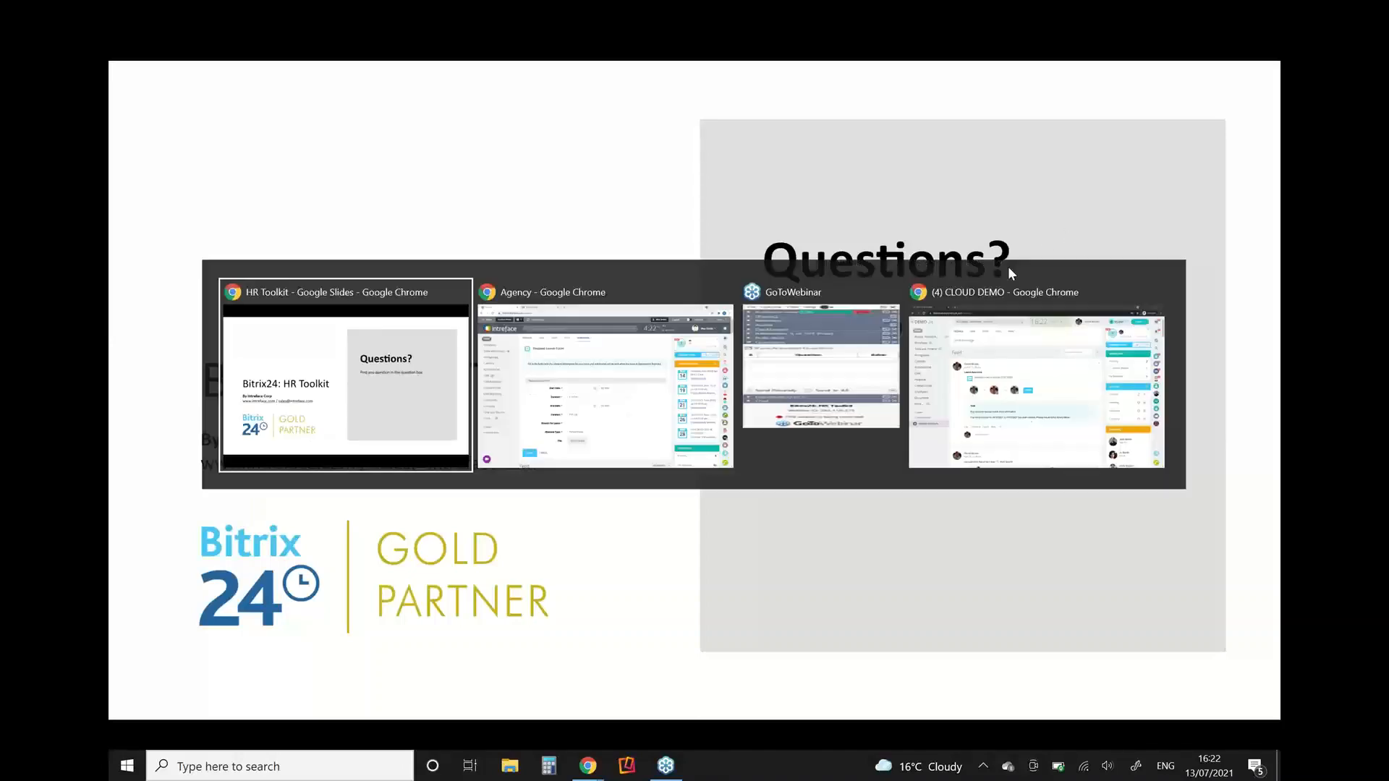
key("Tab")
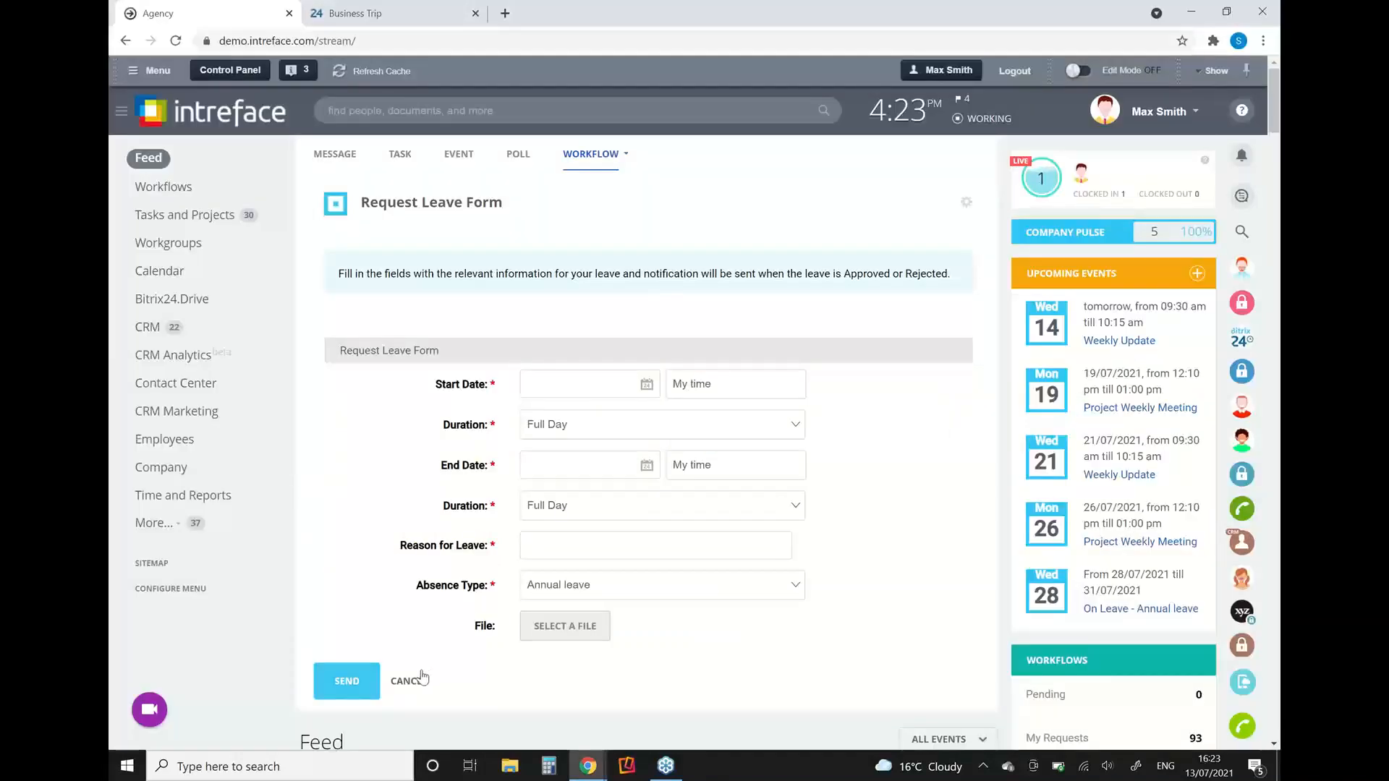
left_click(407, 680)
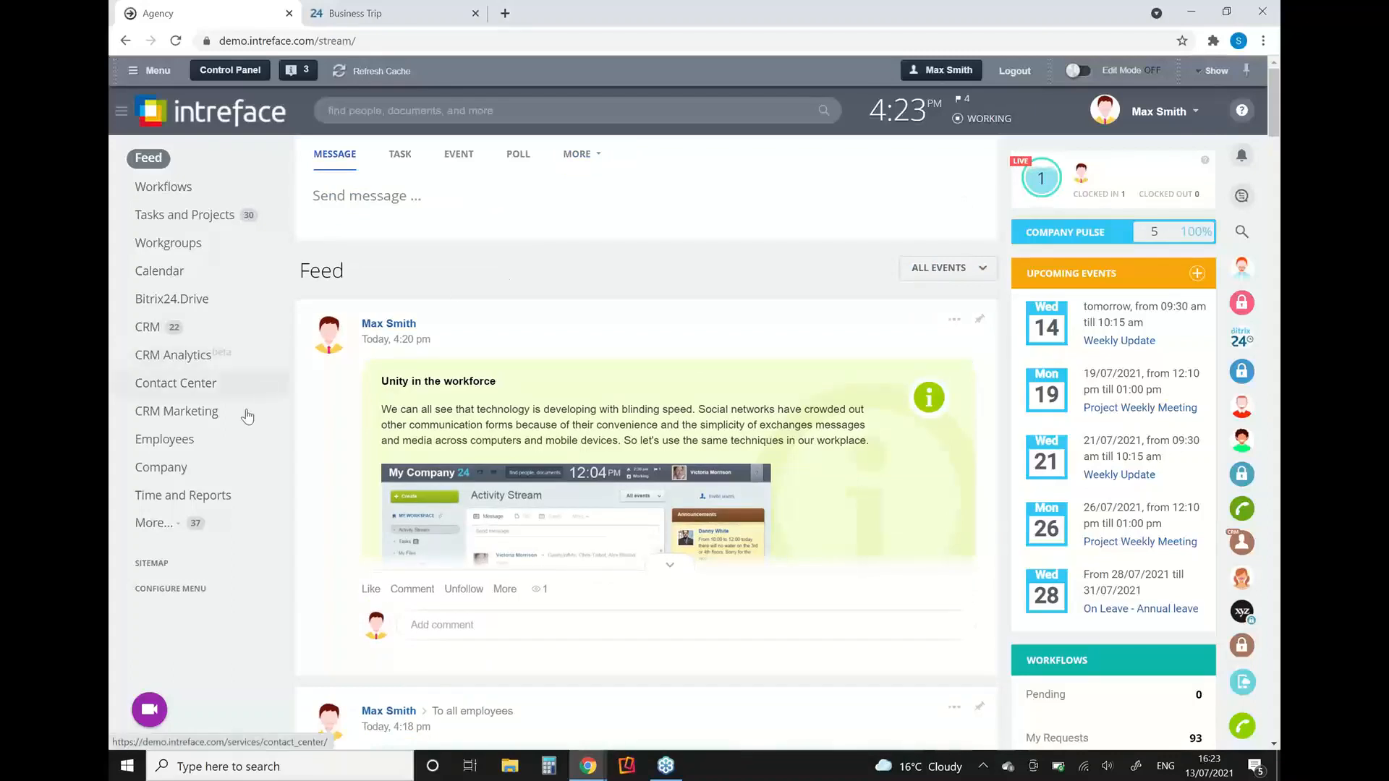
Step: Open the Company Structure chart from the employee directory and examine its departments and supervisors
left_click(165, 445)
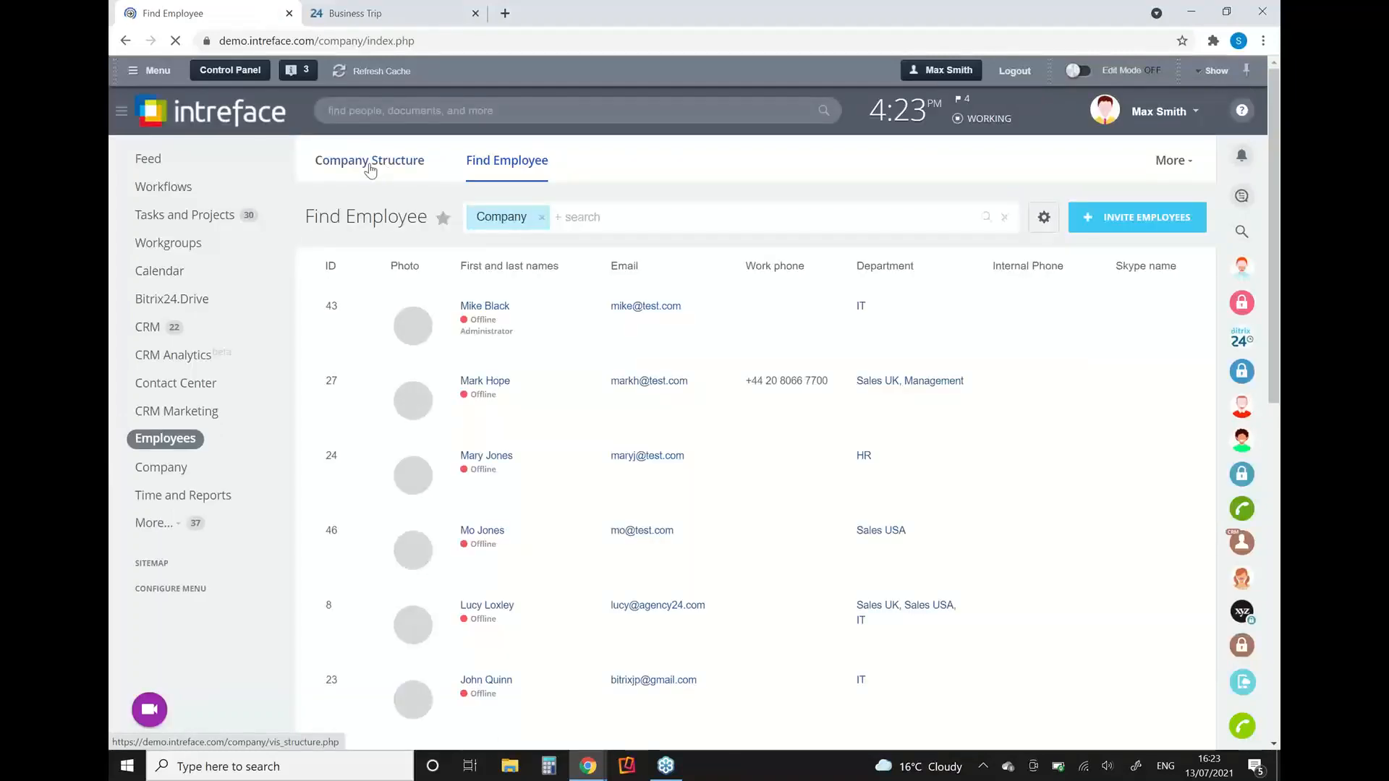
left_click(370, 169)
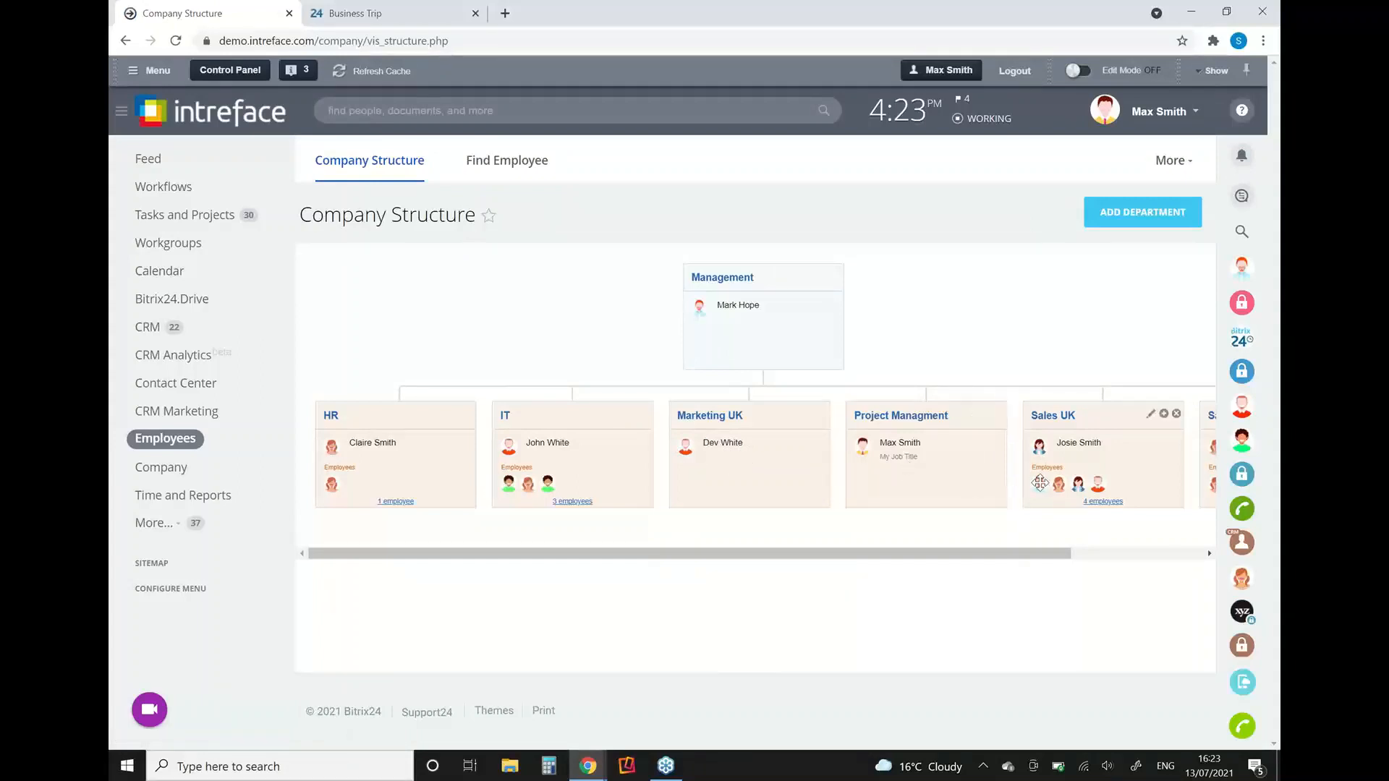
mouse_move(1040, 483)
left_click(1280, 387)
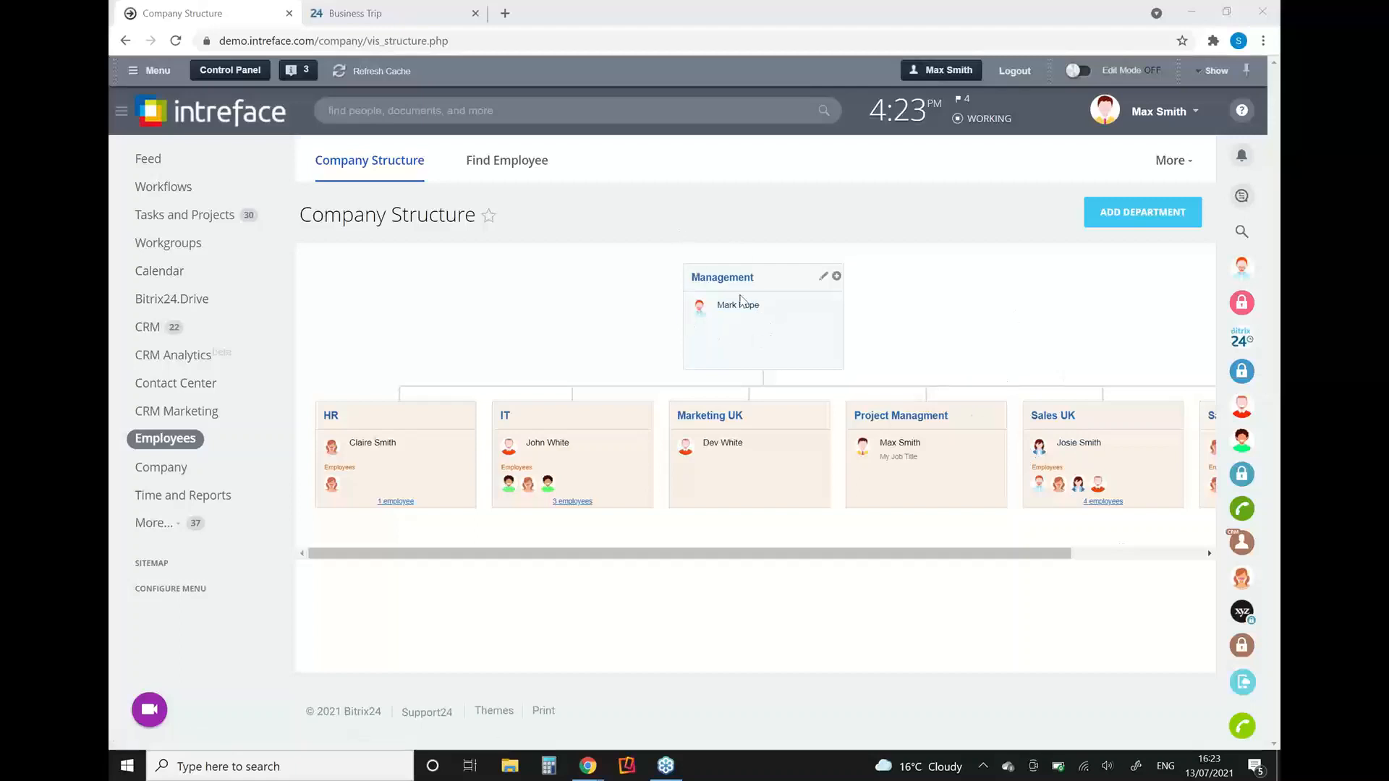
mouse_move(727, 316)
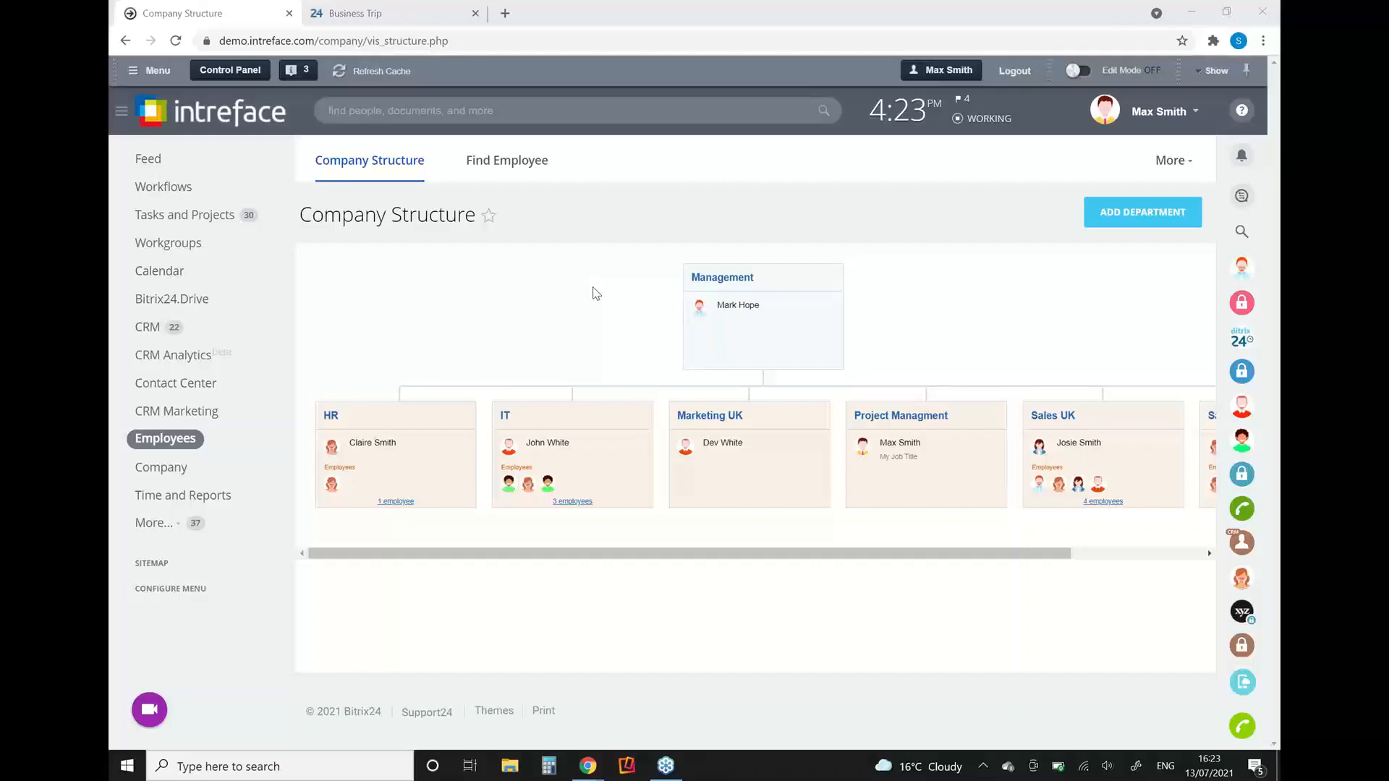
Step: Show the Examples slide in the HR Toolkit presentation and return to the Company Structure page in Bitrix24
key("alt+Tab")
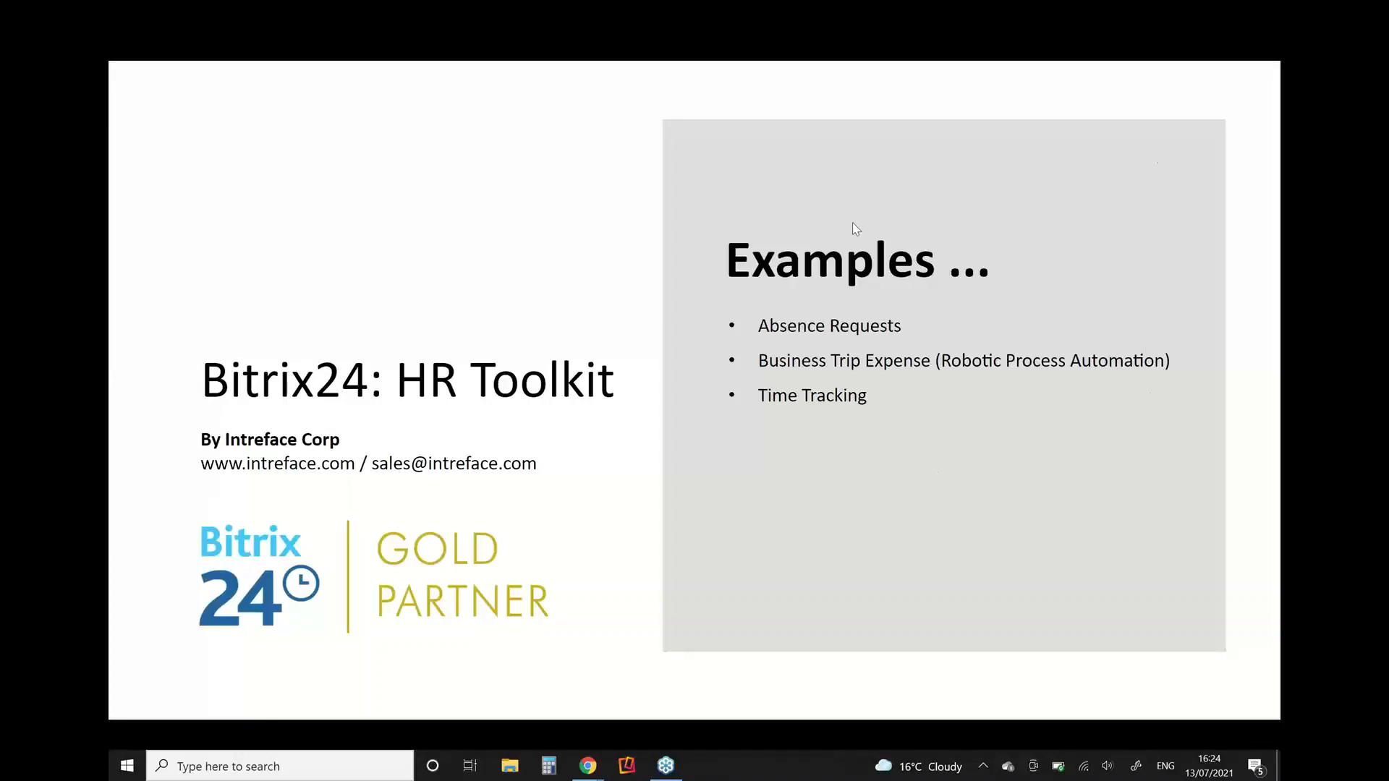
key("alt+Tab")
key("alt+Tab")
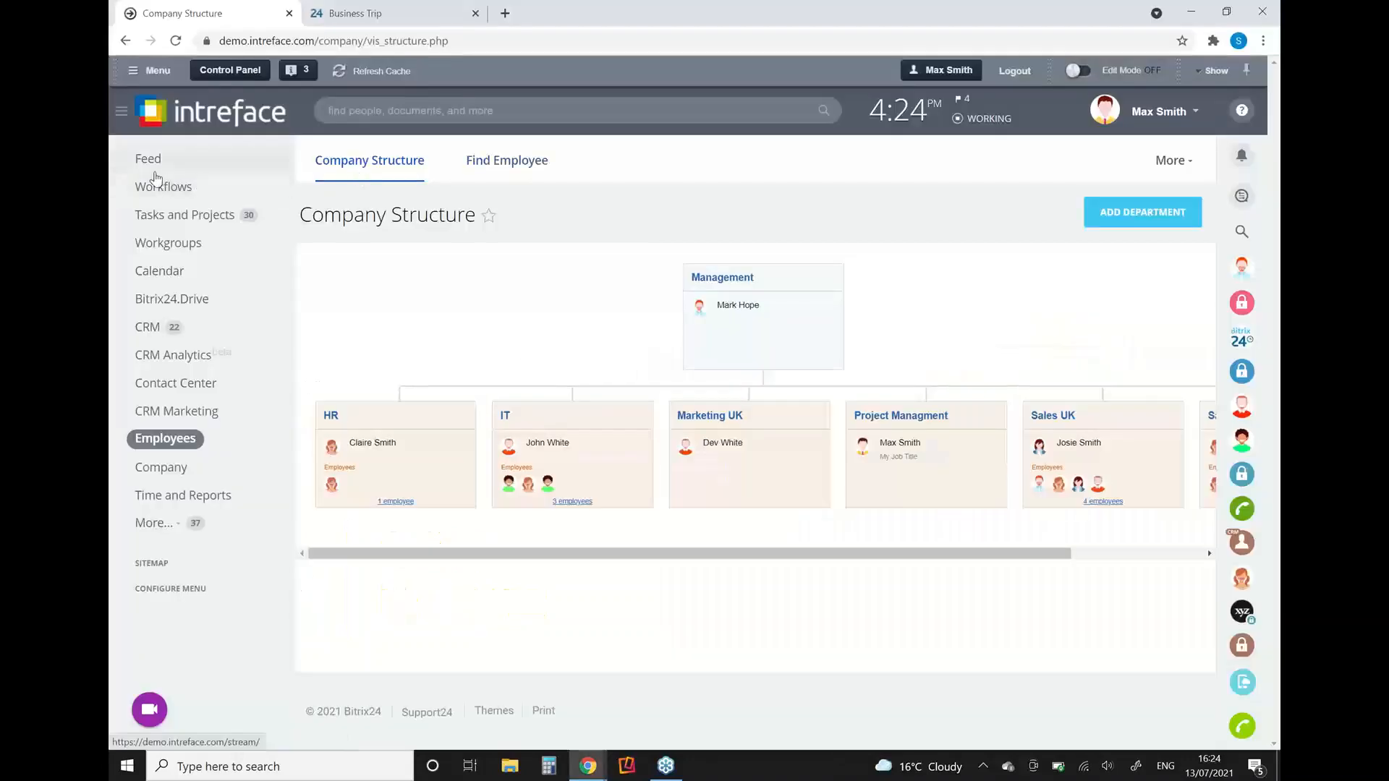
Step: Go to the Feed and start a new Request Leave Form workflow
left_click(155, 176)
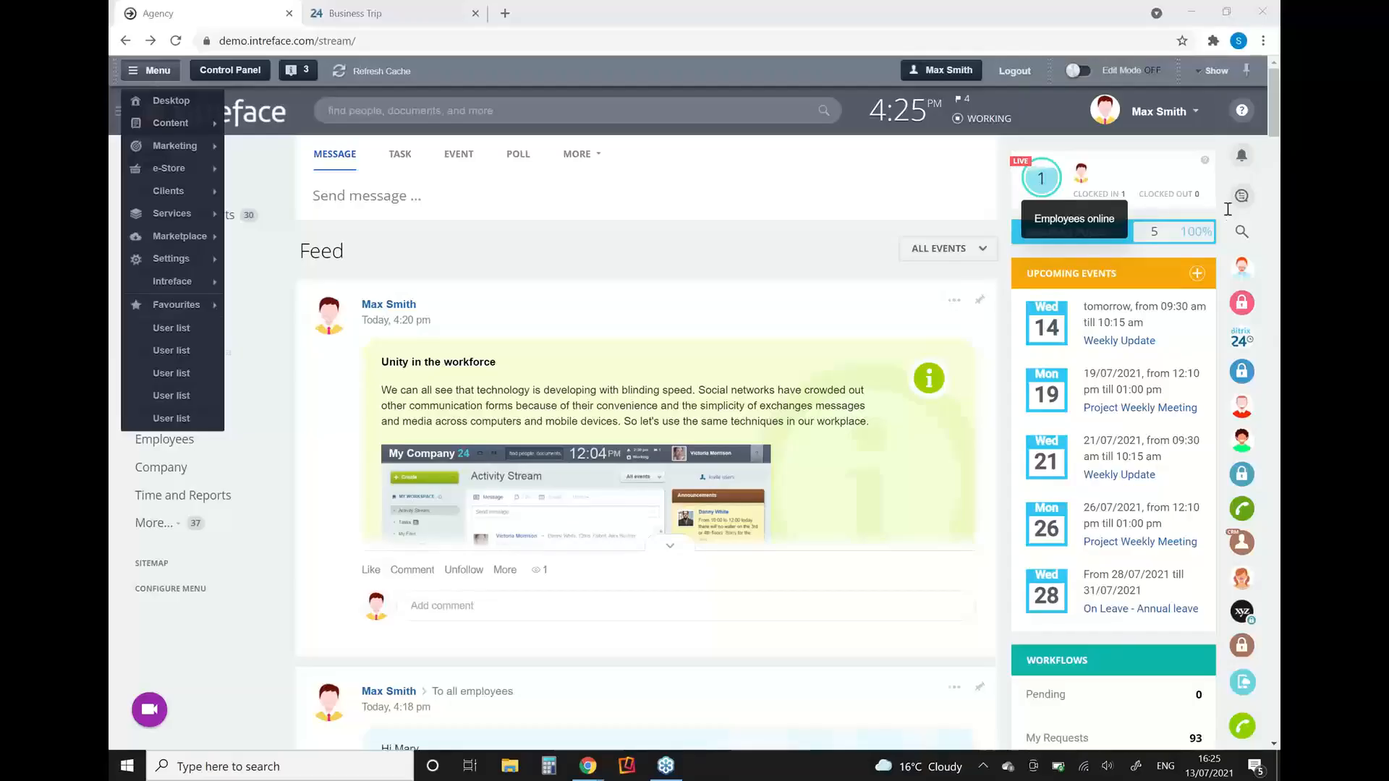
left_click(719, 251)
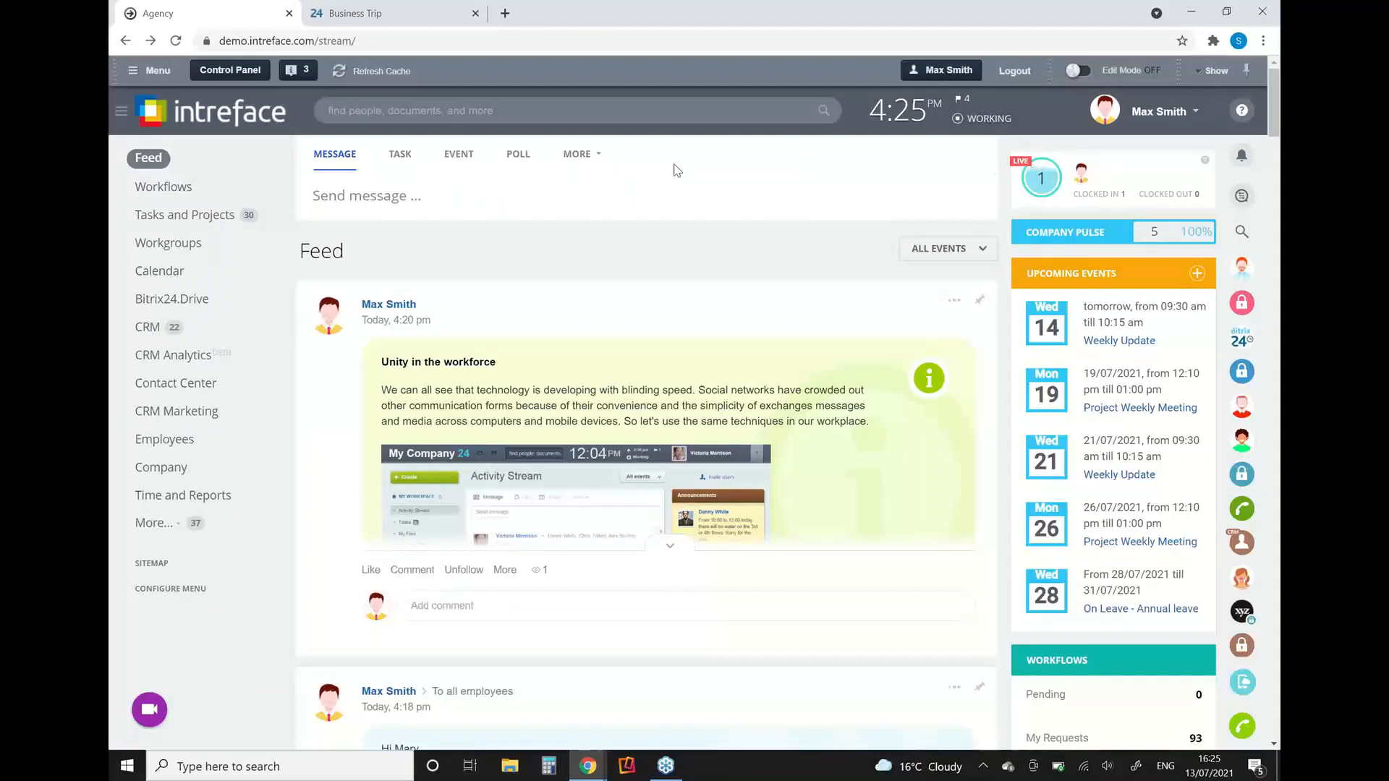
left_click(579, 154)
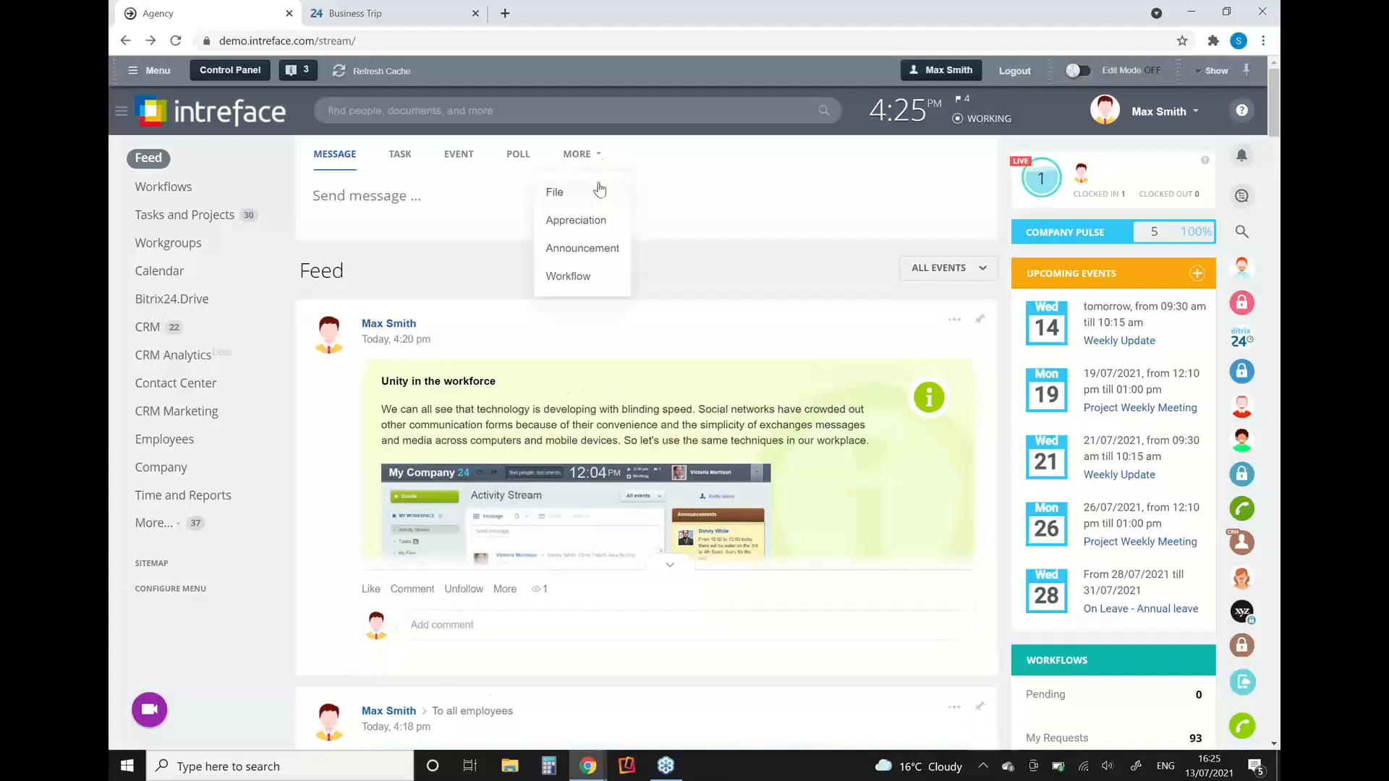
left_click(571, 278)
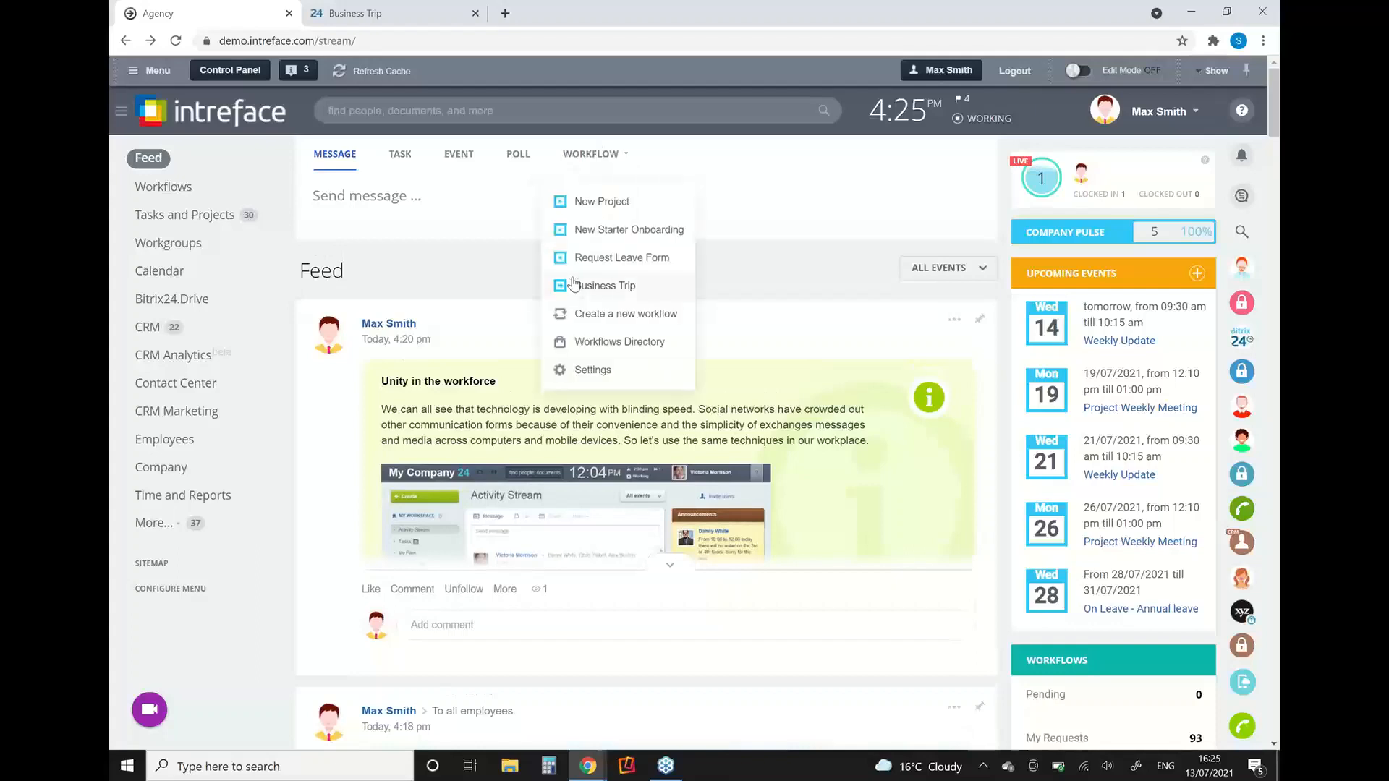
left_click(615, 260)
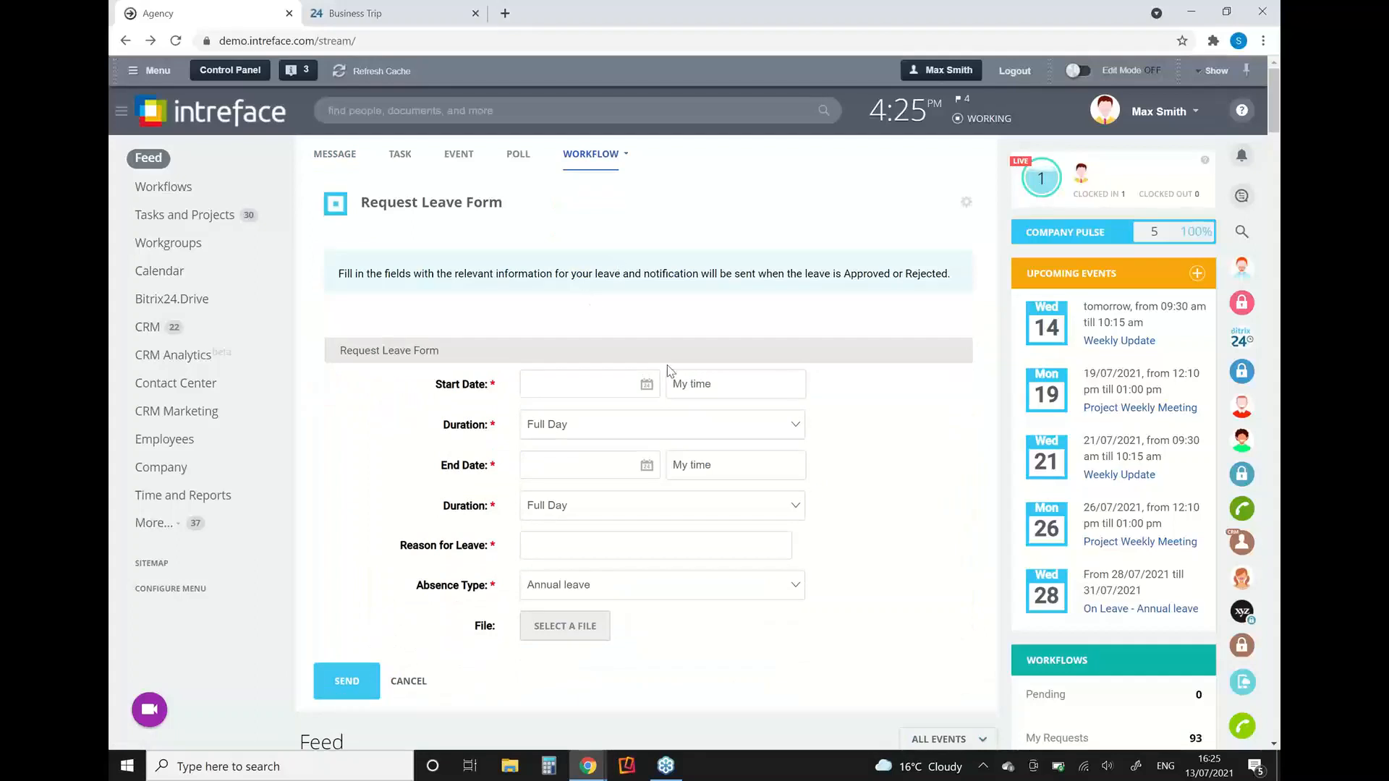
Step: Set the leave request's start date to 20/07/2021 and its end date to 23/07/2021
left_click(647, 386)
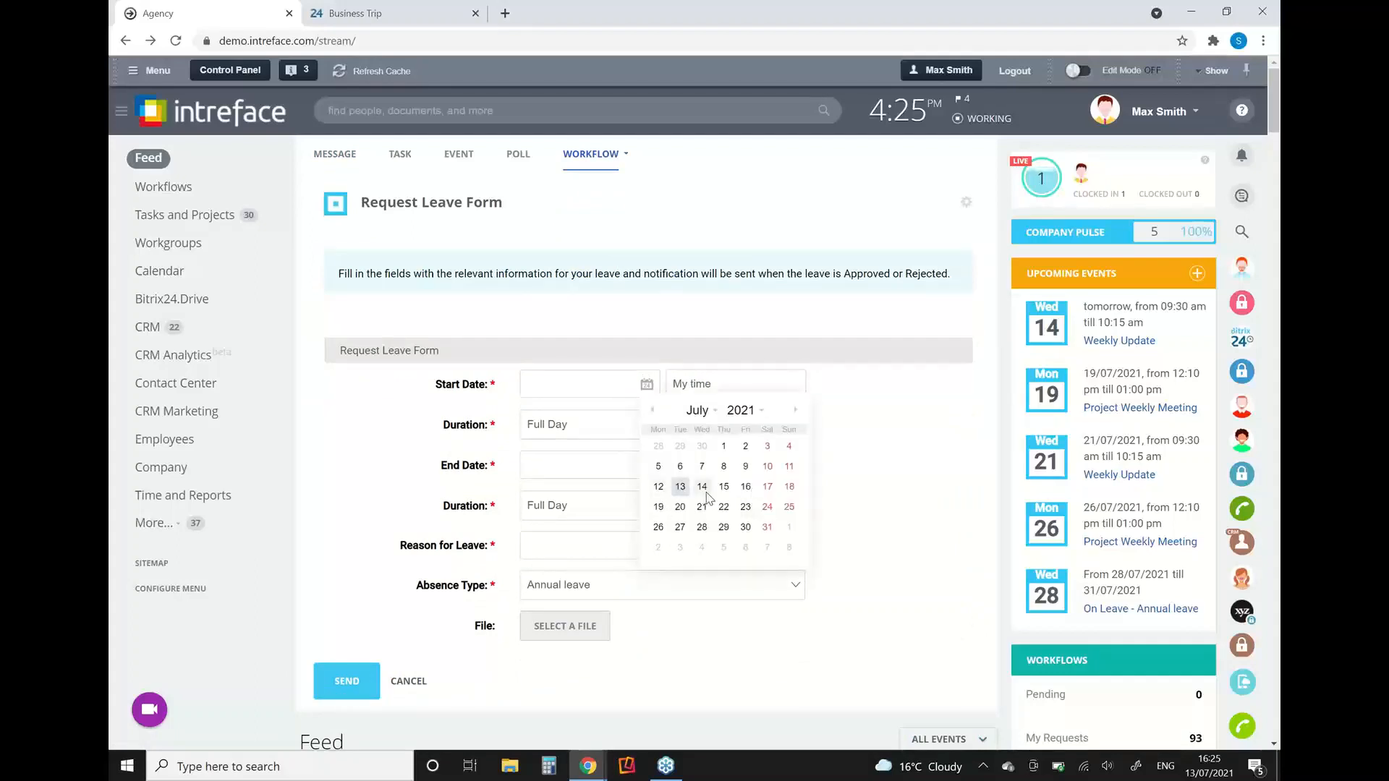
left_click(679, 508)
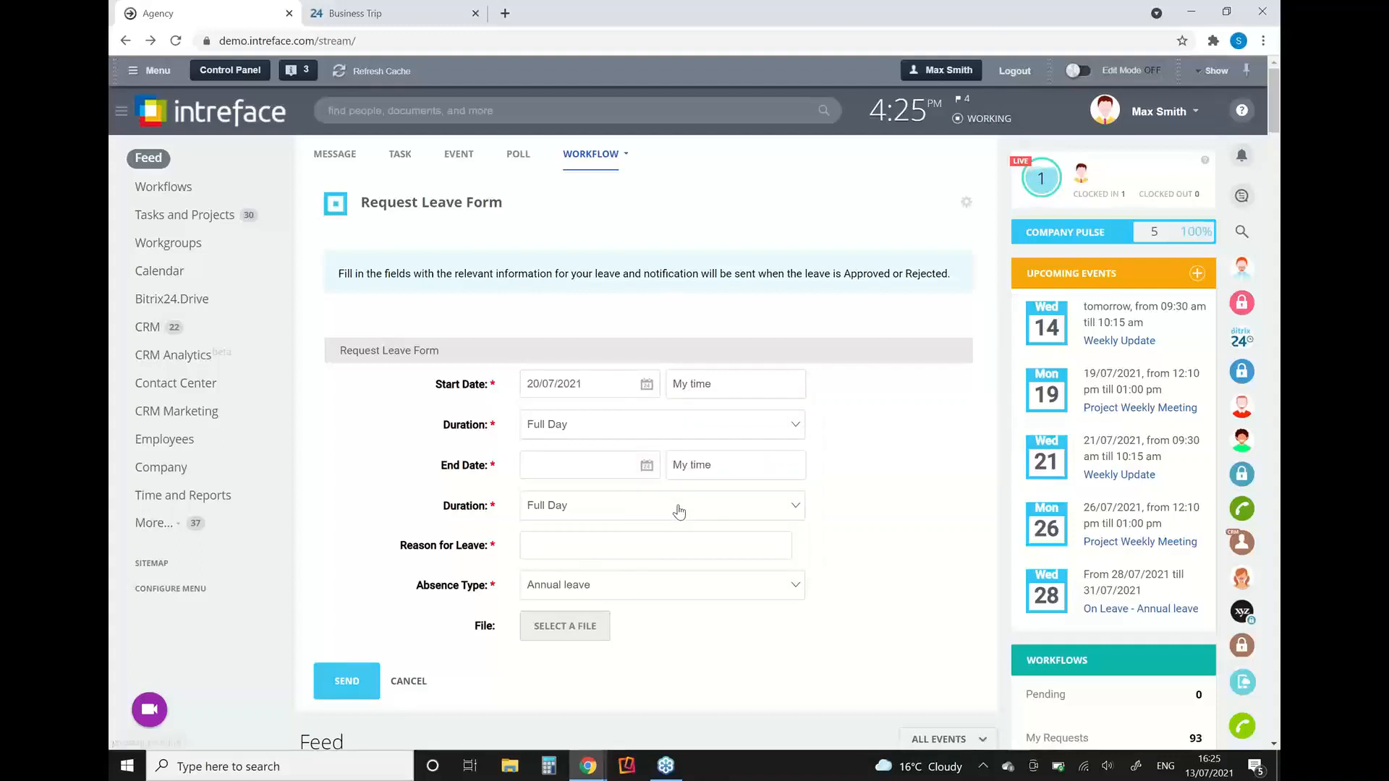
left_click(645, 467)
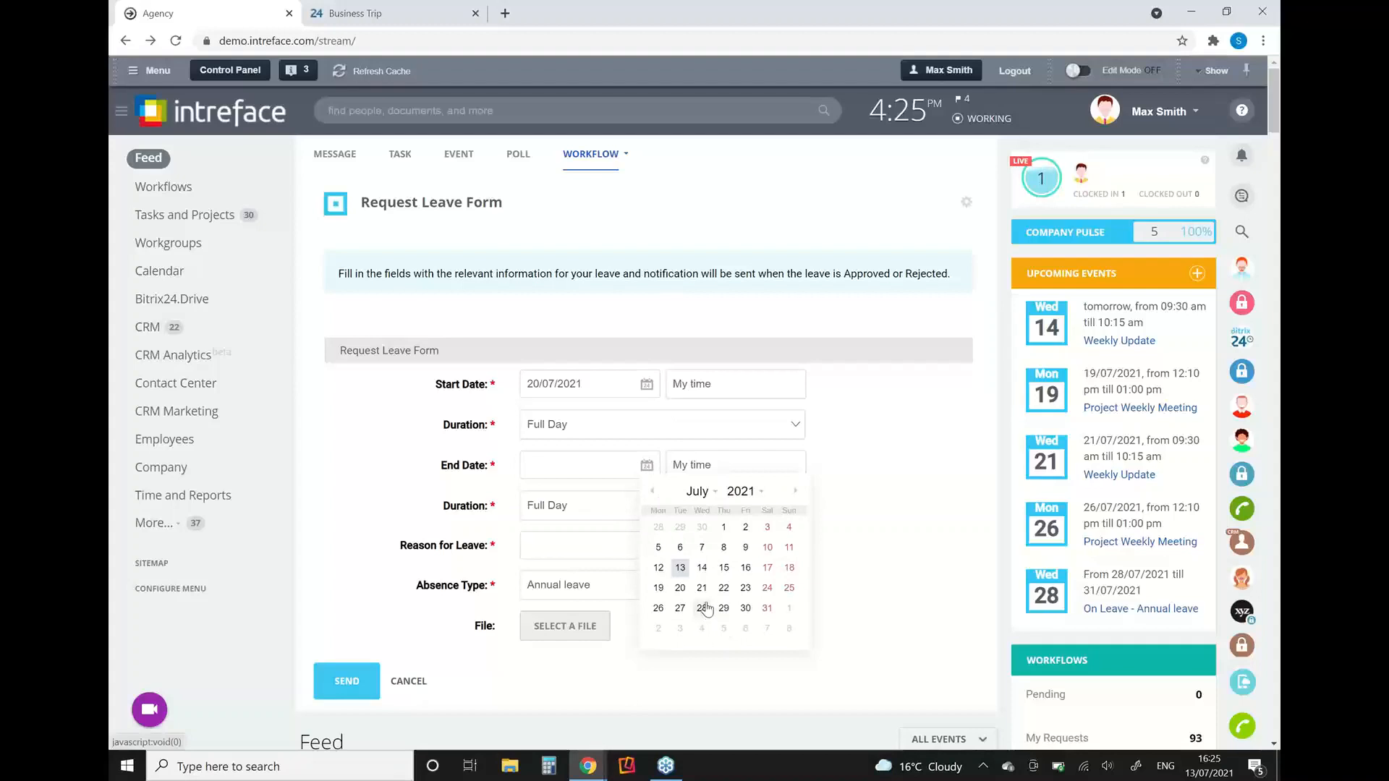
left_click(750, 589)
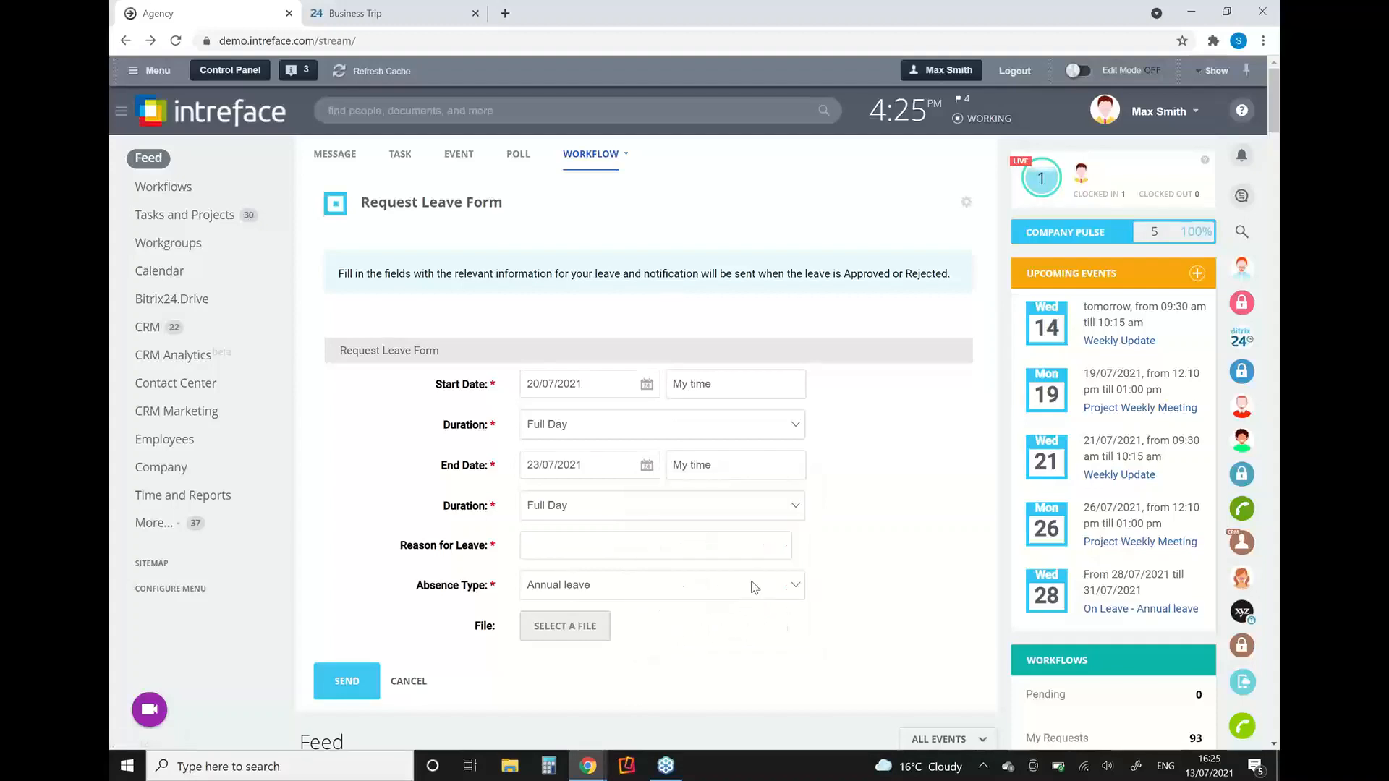
Step: Enter "Holiday" as the reason for leave, choose Annual leave as the absence type and send the request
left_click(583, 538)
type("Holiday")
left_click(584, 590)
left_click(570, 737)
left_click(363, 680)
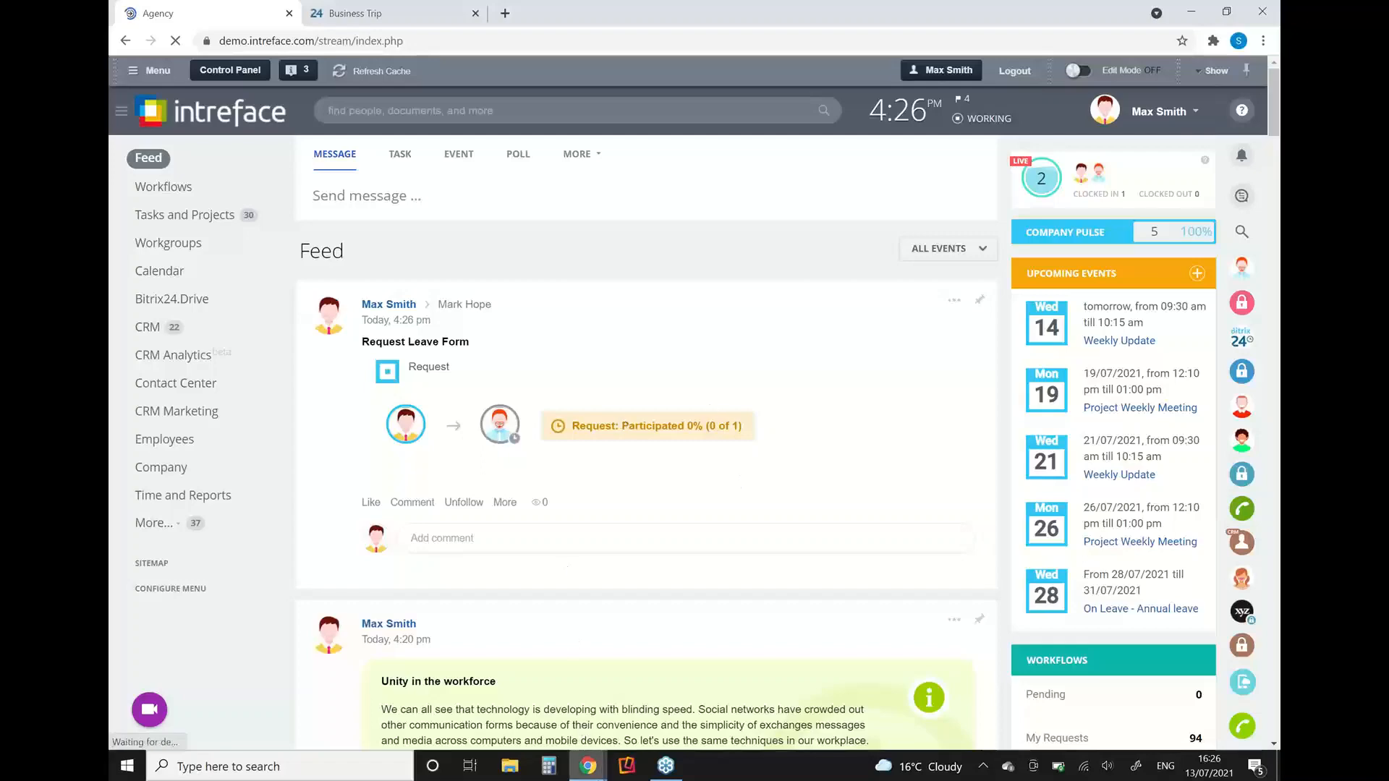
Step: Switch to the supervisor's Bitrix24 window, expand the new leave request in the Feed and approve it
mouse_move(588, 765)
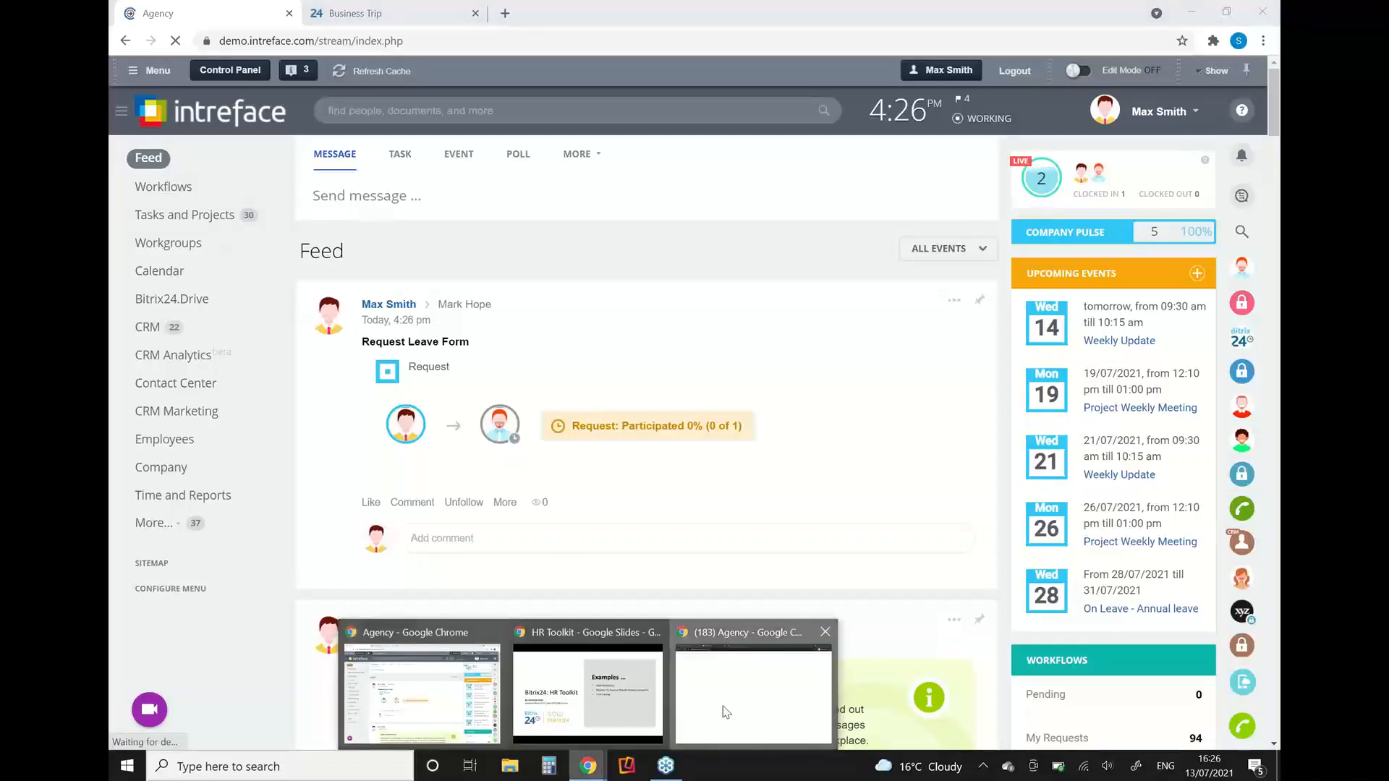
left_click(752, 687)
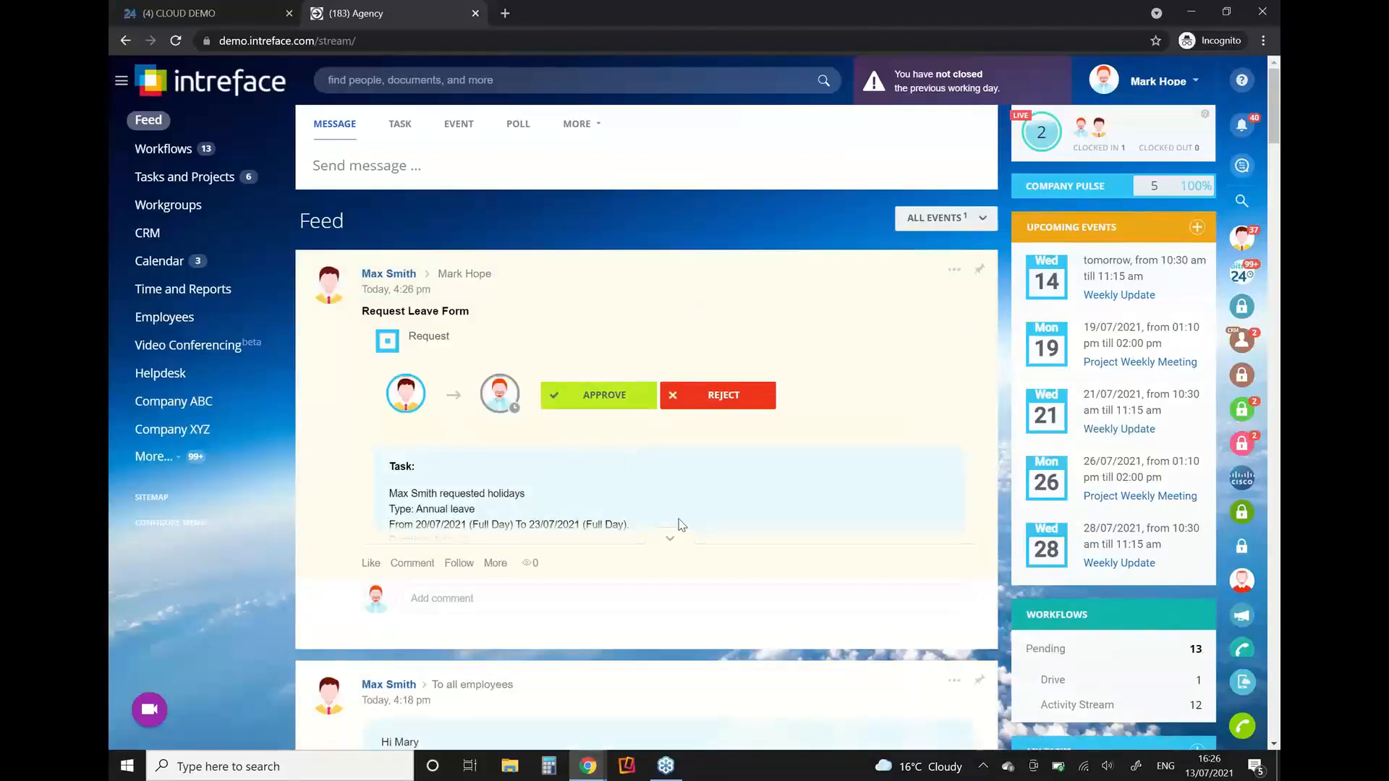
left_click(670, 538)
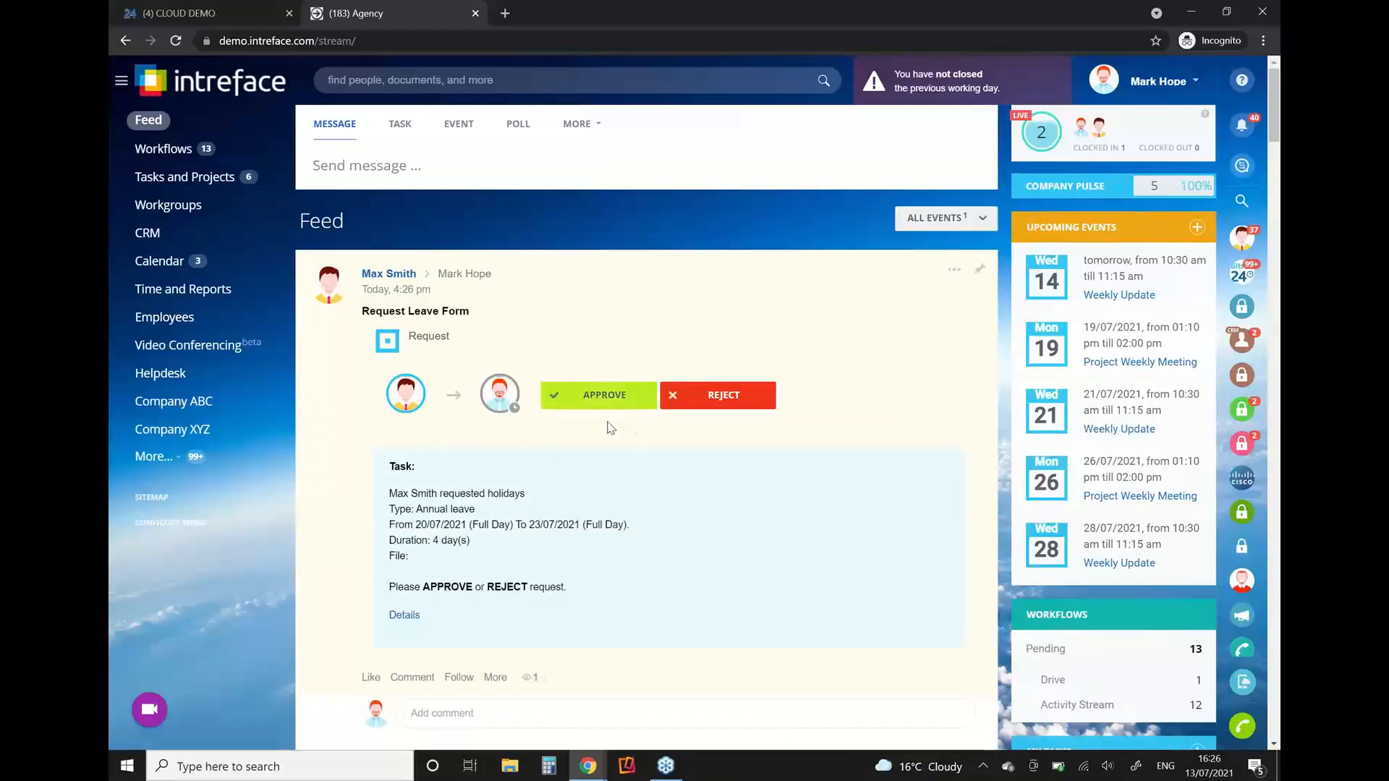
left_click(599, 398)
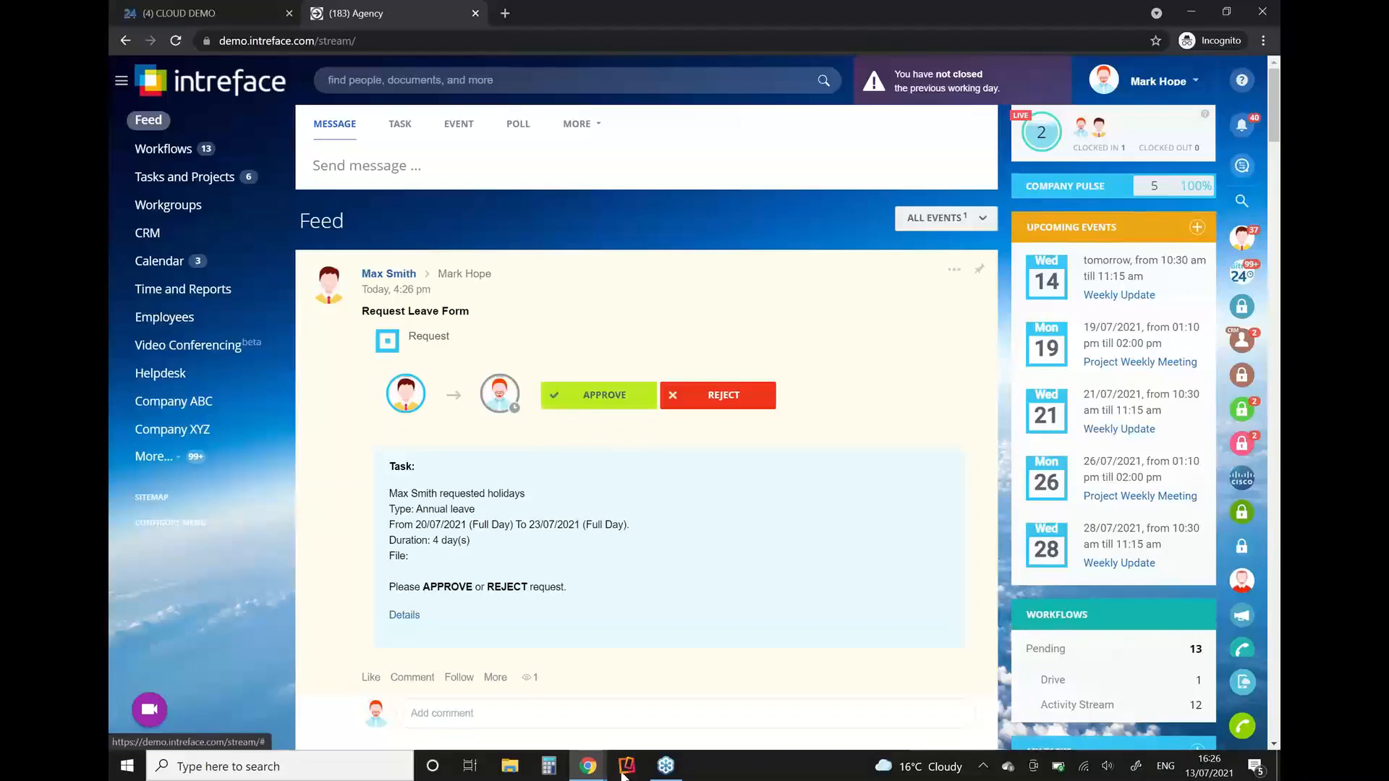
Step: Return to the requester's Bitrix24 window and view the details of the July annual leave entry in the Absence Chart
mouse_move(588, 765)
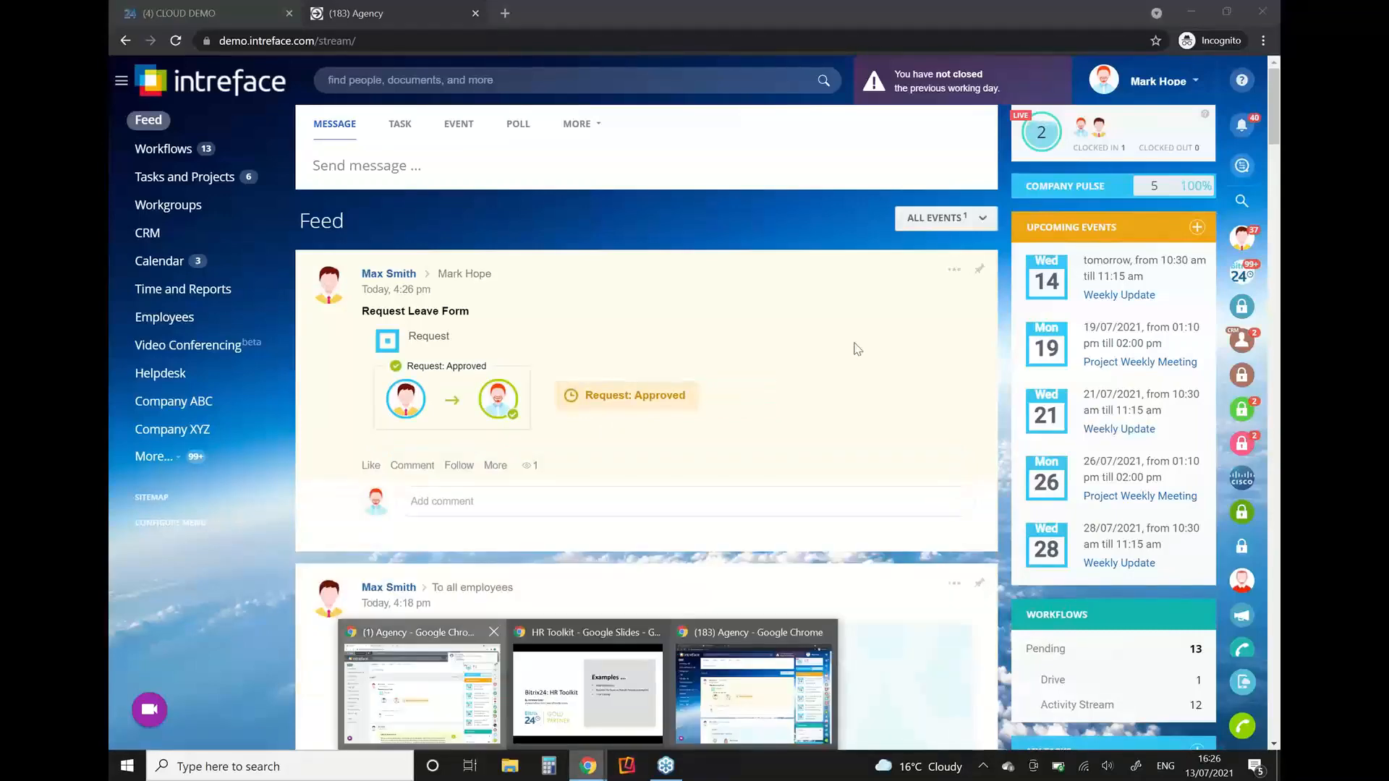
left_click(456, 694)
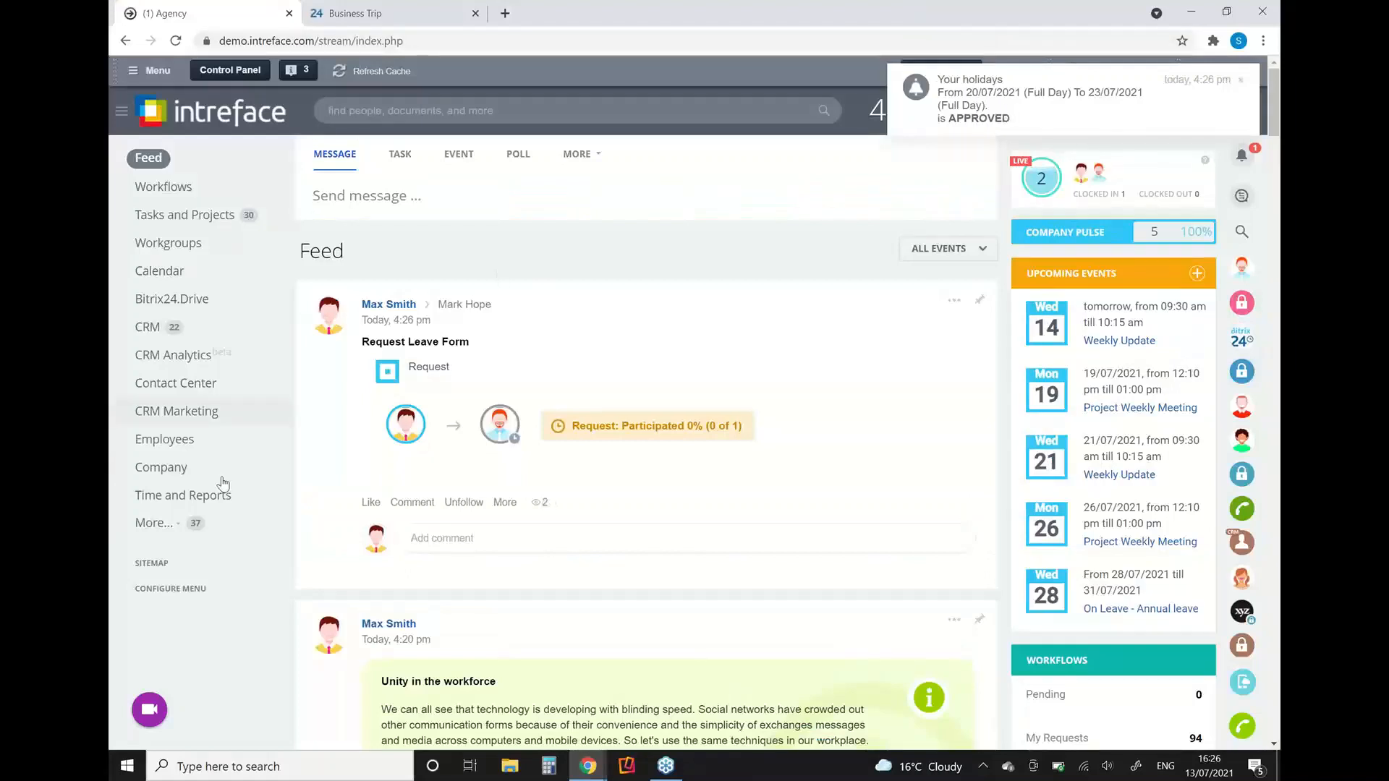
left_click(185, 496)
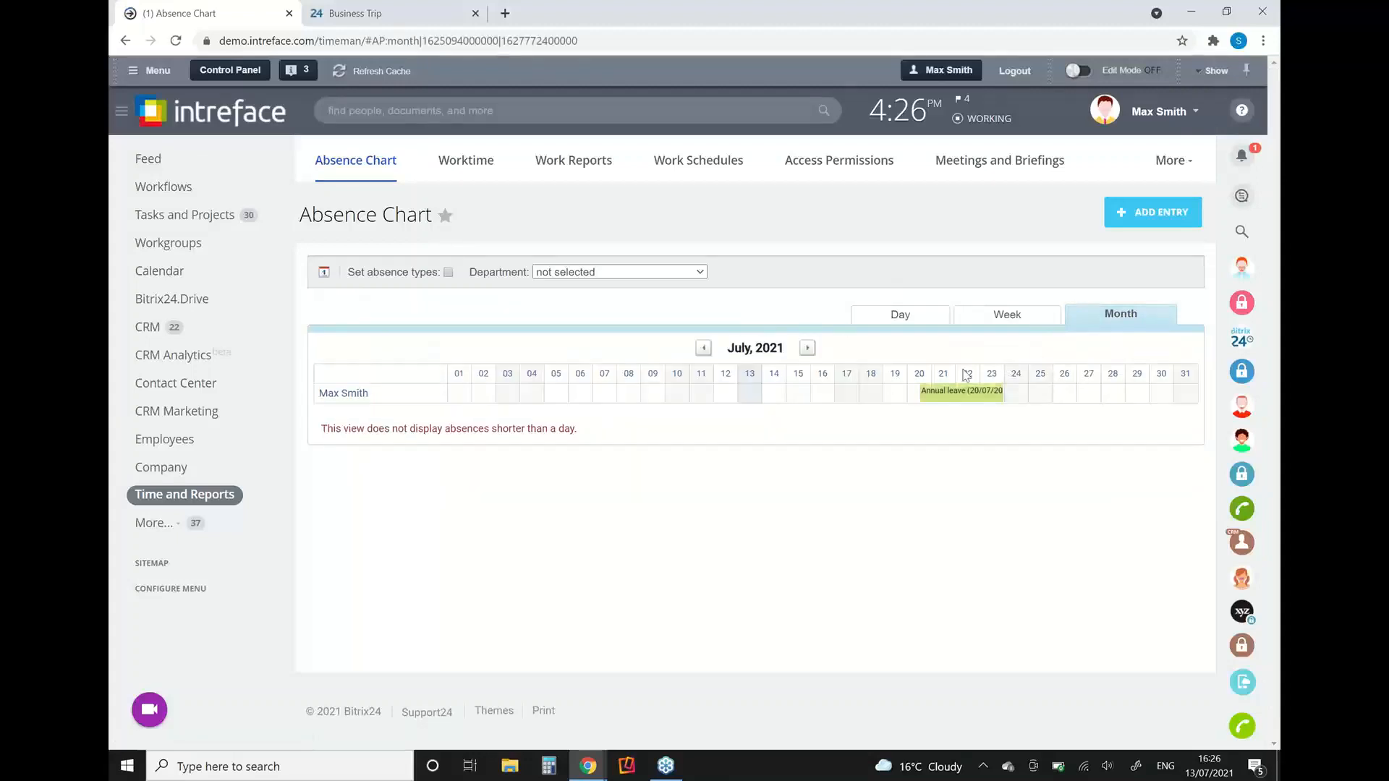
left_click(947, 395)
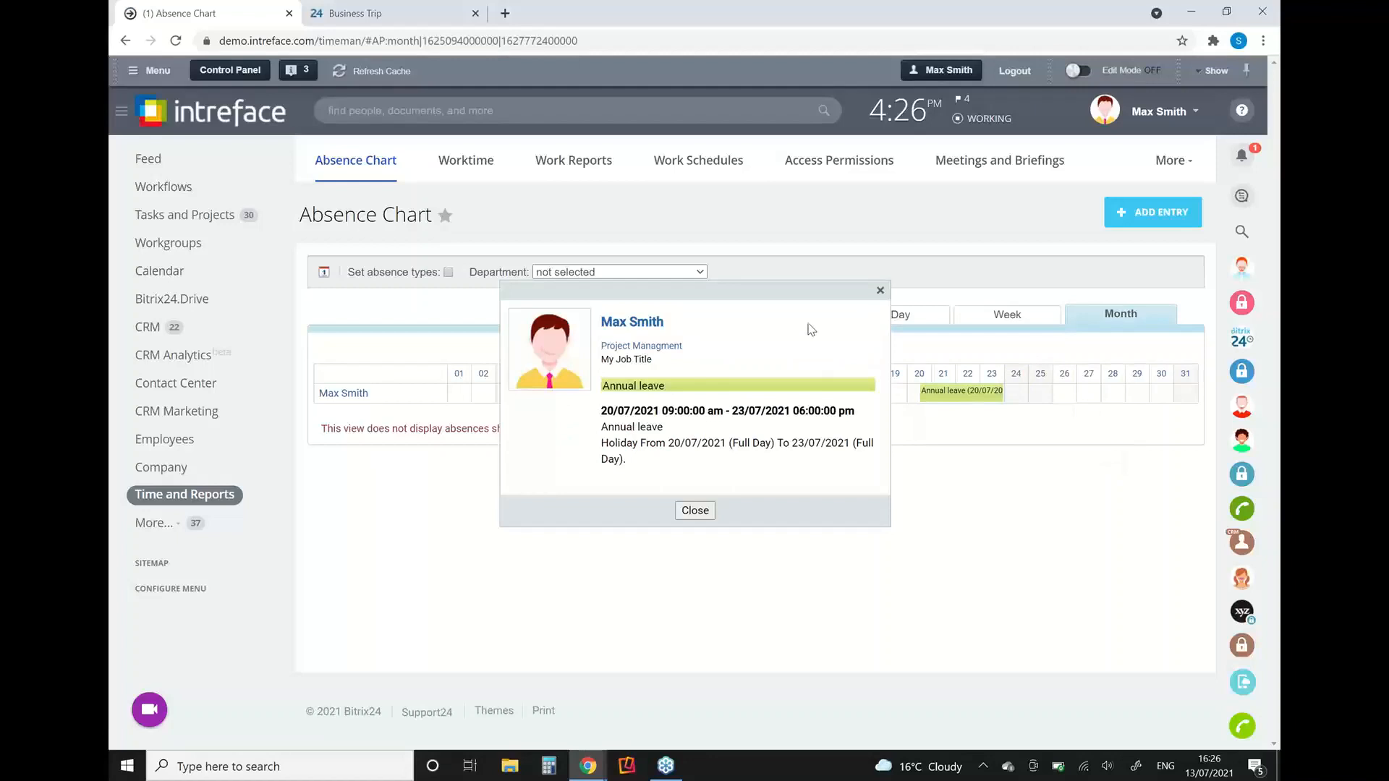
left_click(697, 510)
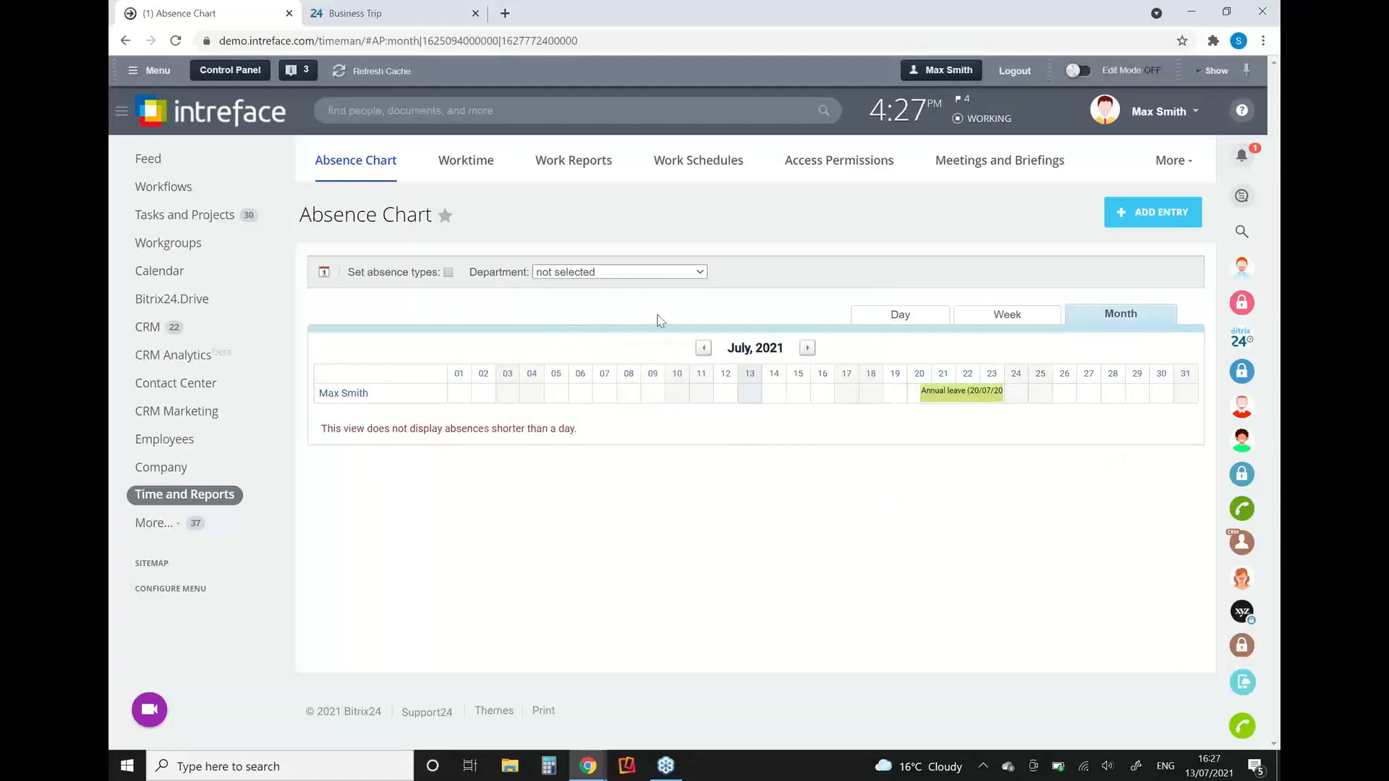
Step: Browse the monthly Absence Chart back beyond May 2021 and forward to June 2021 to review earlier absences
left_click(699, 348)
left_click(699, 348)
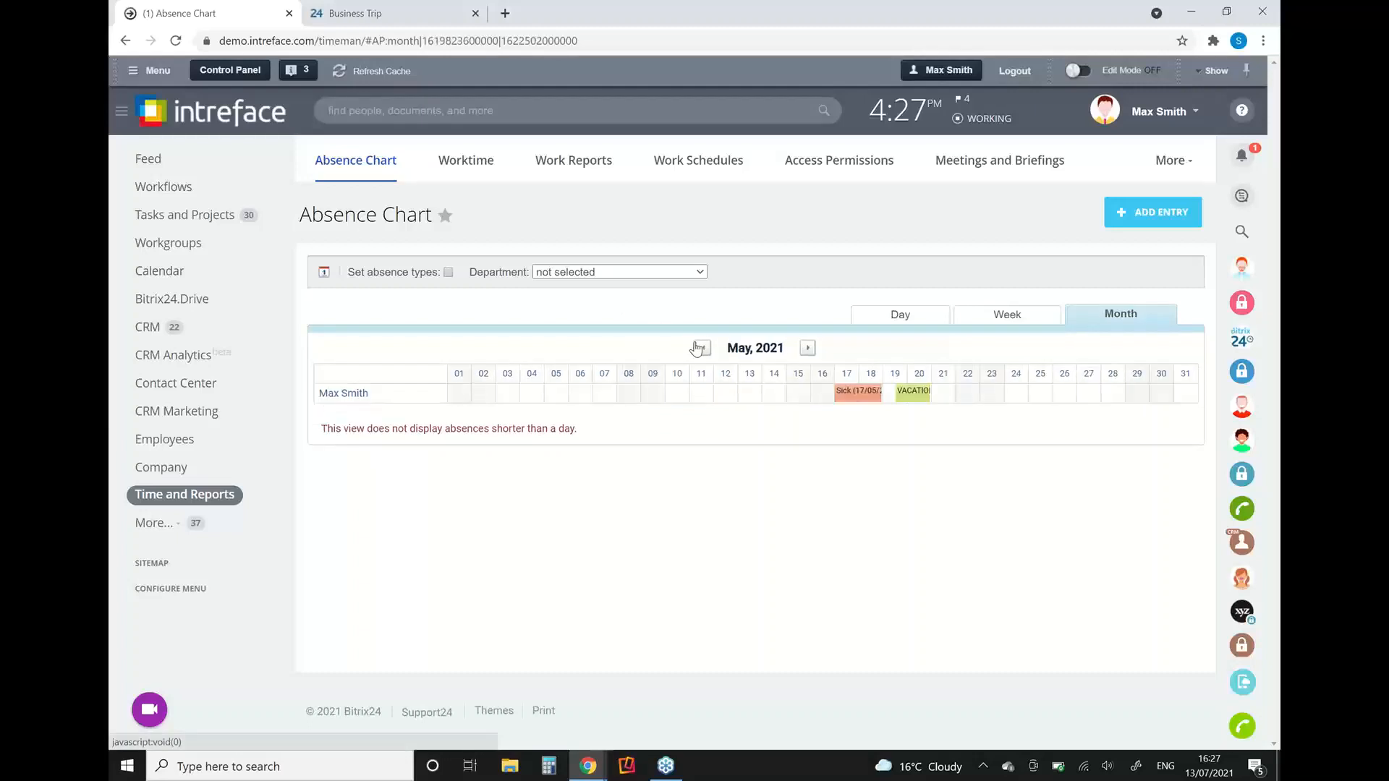
left_click(700, 348)
left_click(807, 353)
left_click(807, 353)
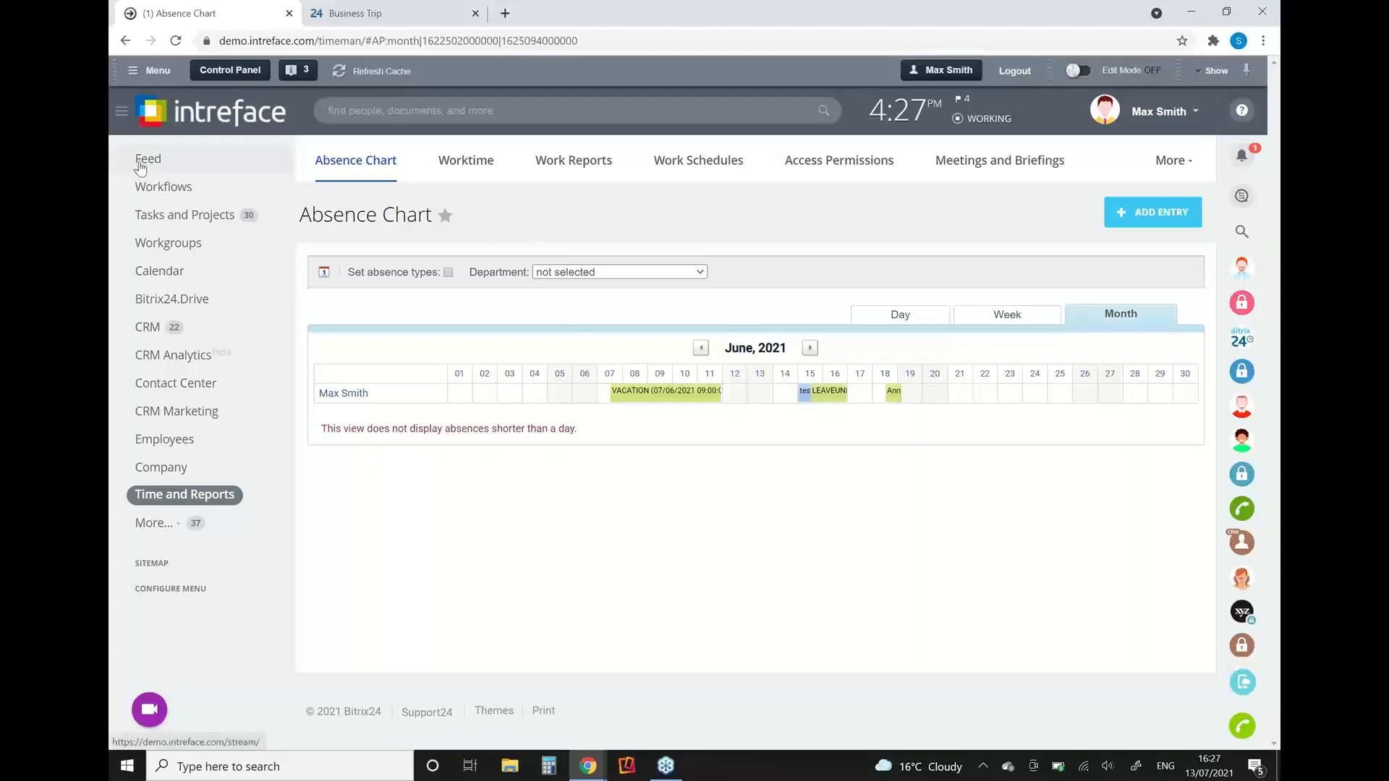
Step: Open the Leave Approval workflow from Workflows in Activity Stream and load its business process template in the designer
left_click(154, 190)
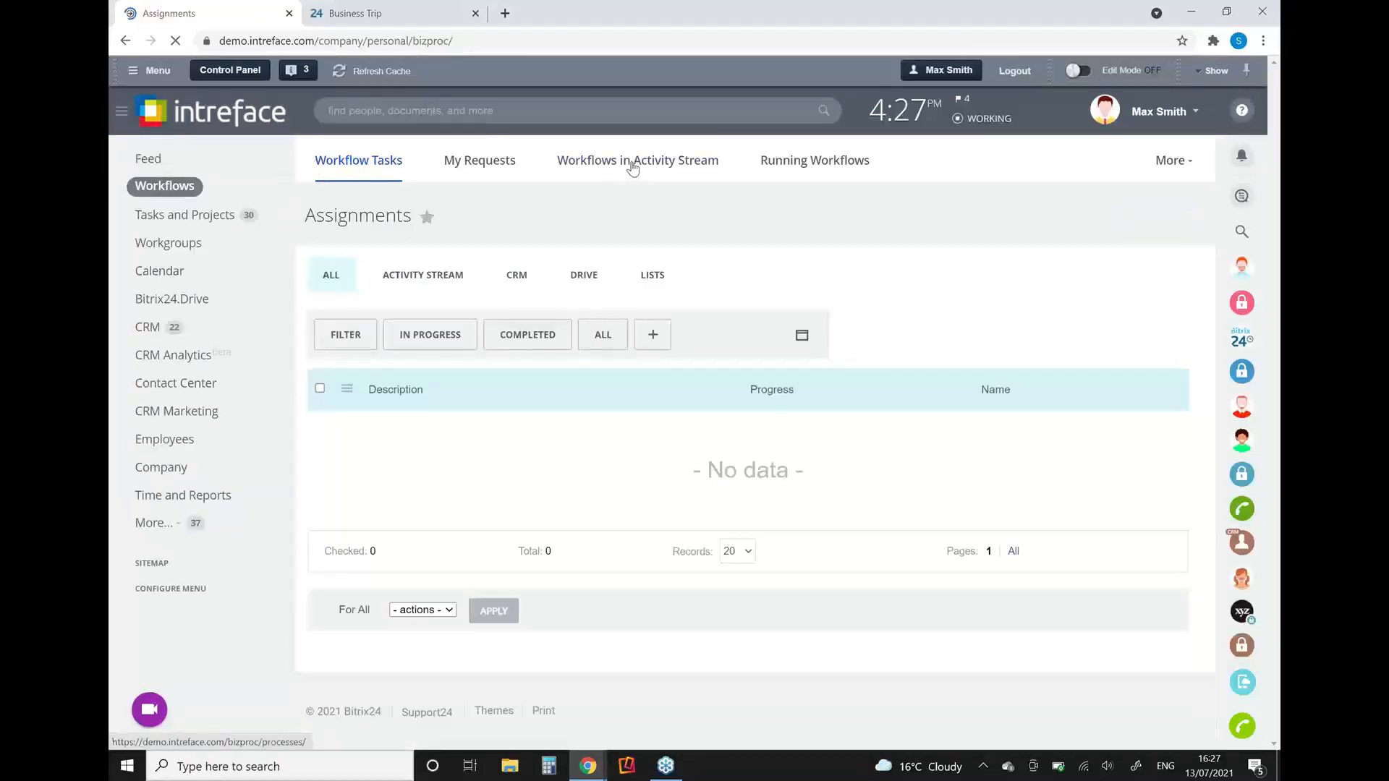
left_click(633, 166)
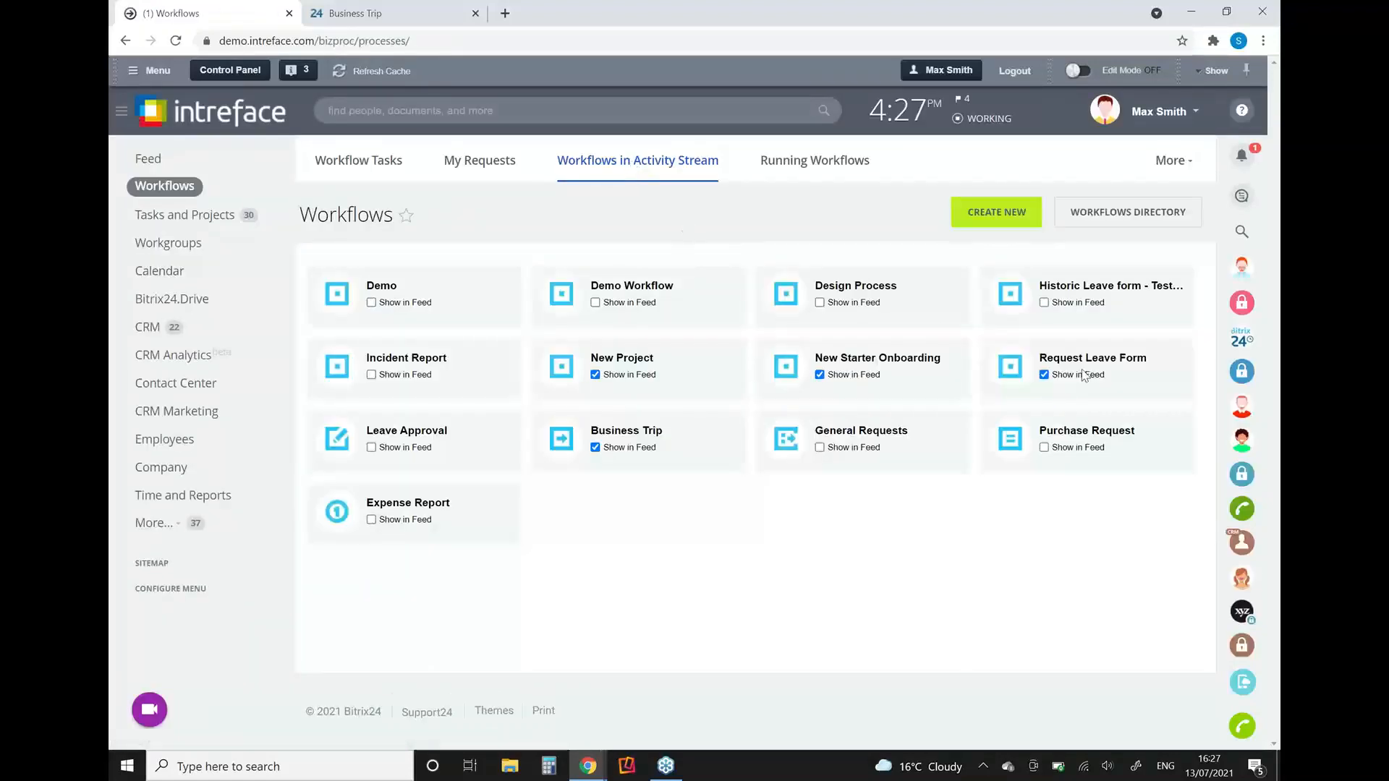
left_click(405, 432)
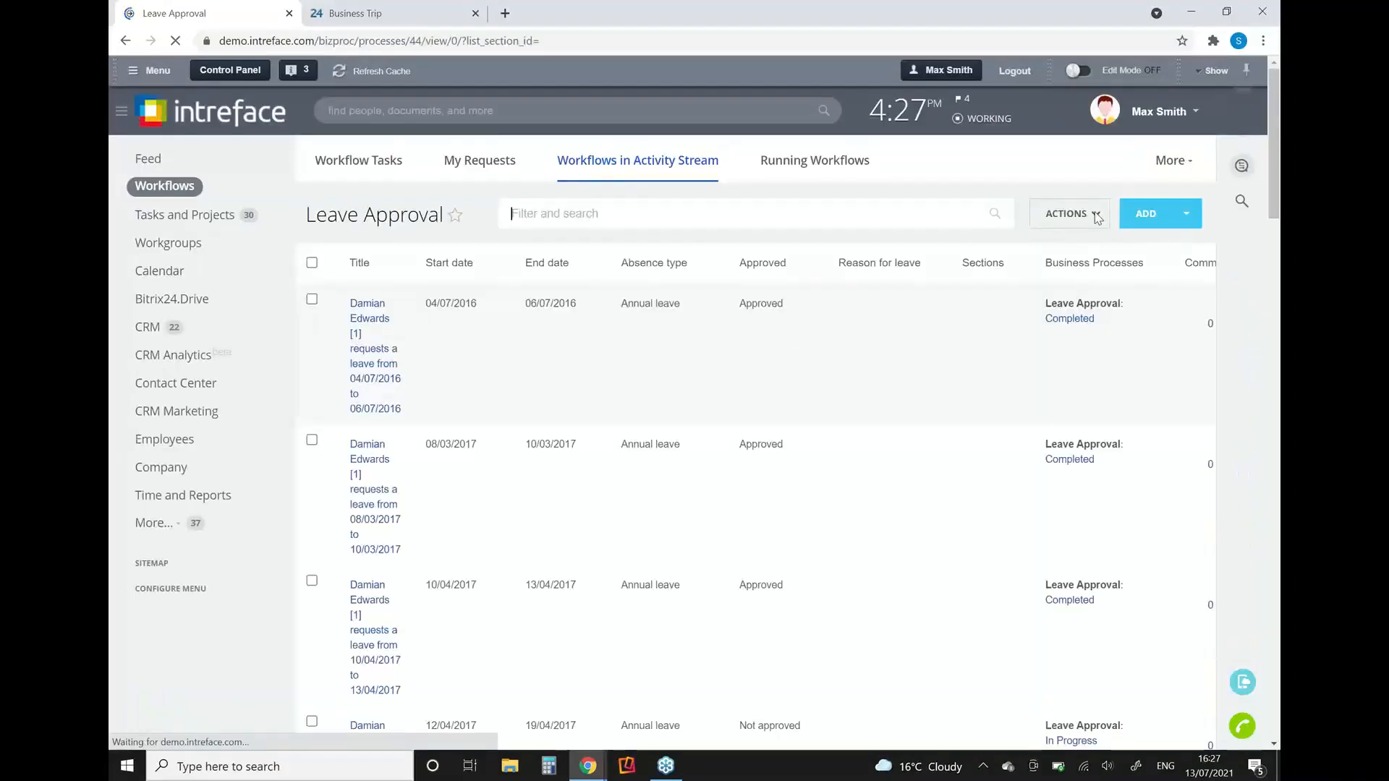
left_click(1095, 215)
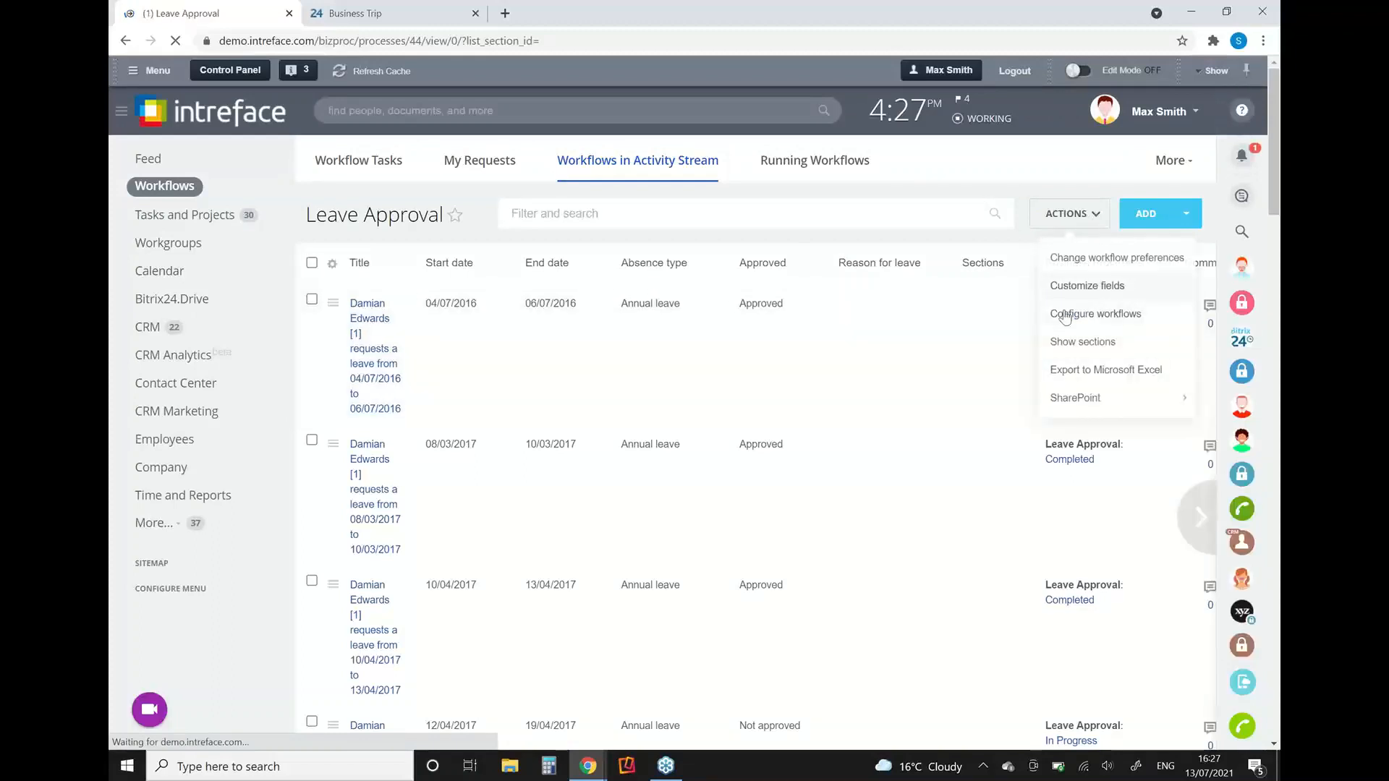
left_click(1065, 317)
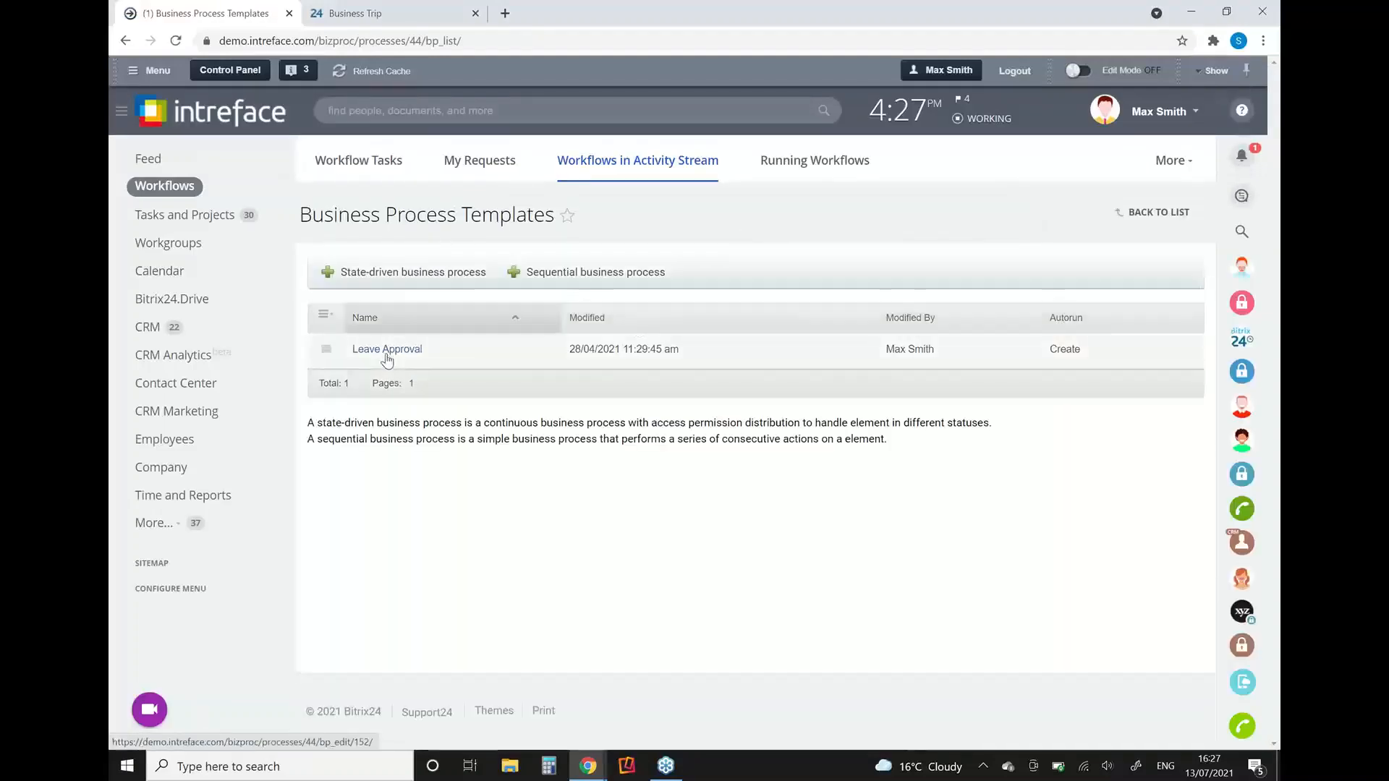
left_click(387, 353)
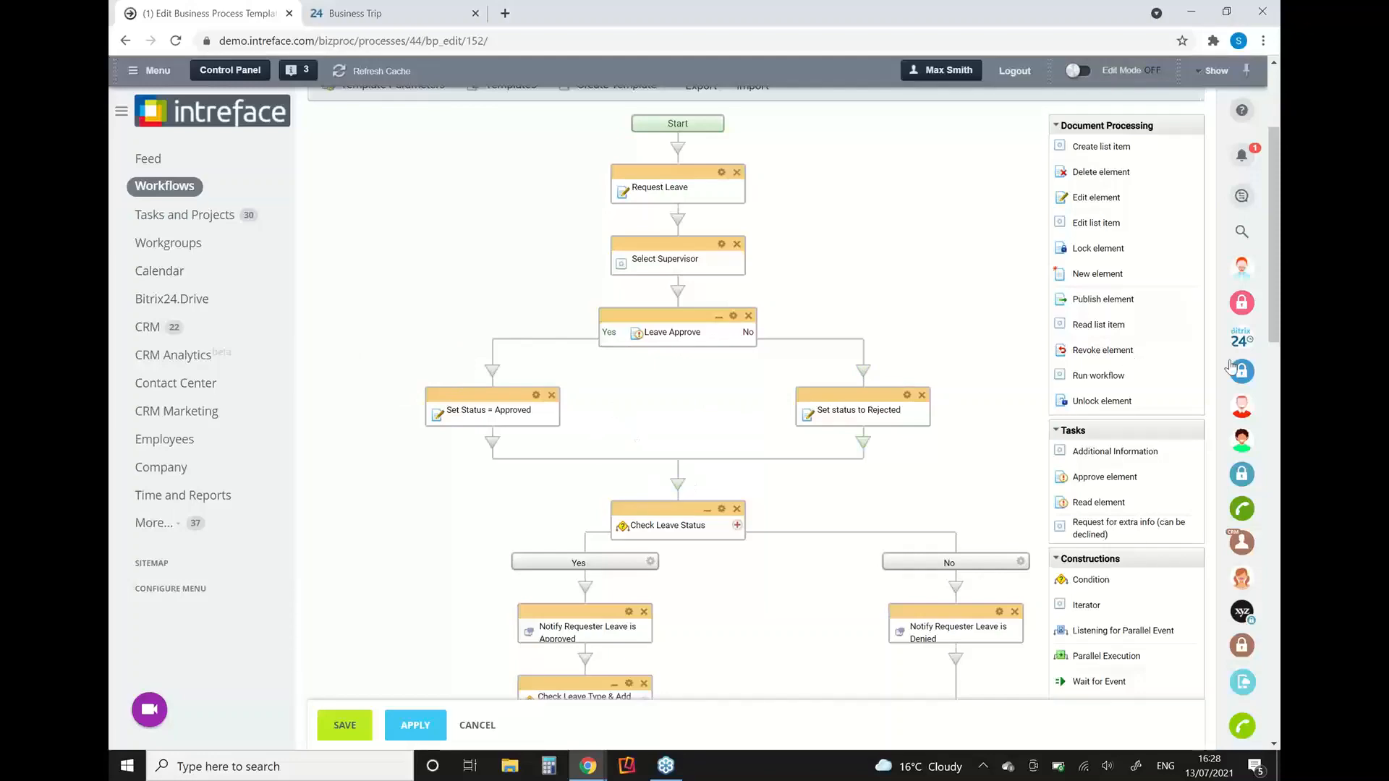
Step: Insert a Condition block above Check Leave Status and a Task action between the two in the Leave Approval template
left_click_drag(1274, 336, 1279, 424)
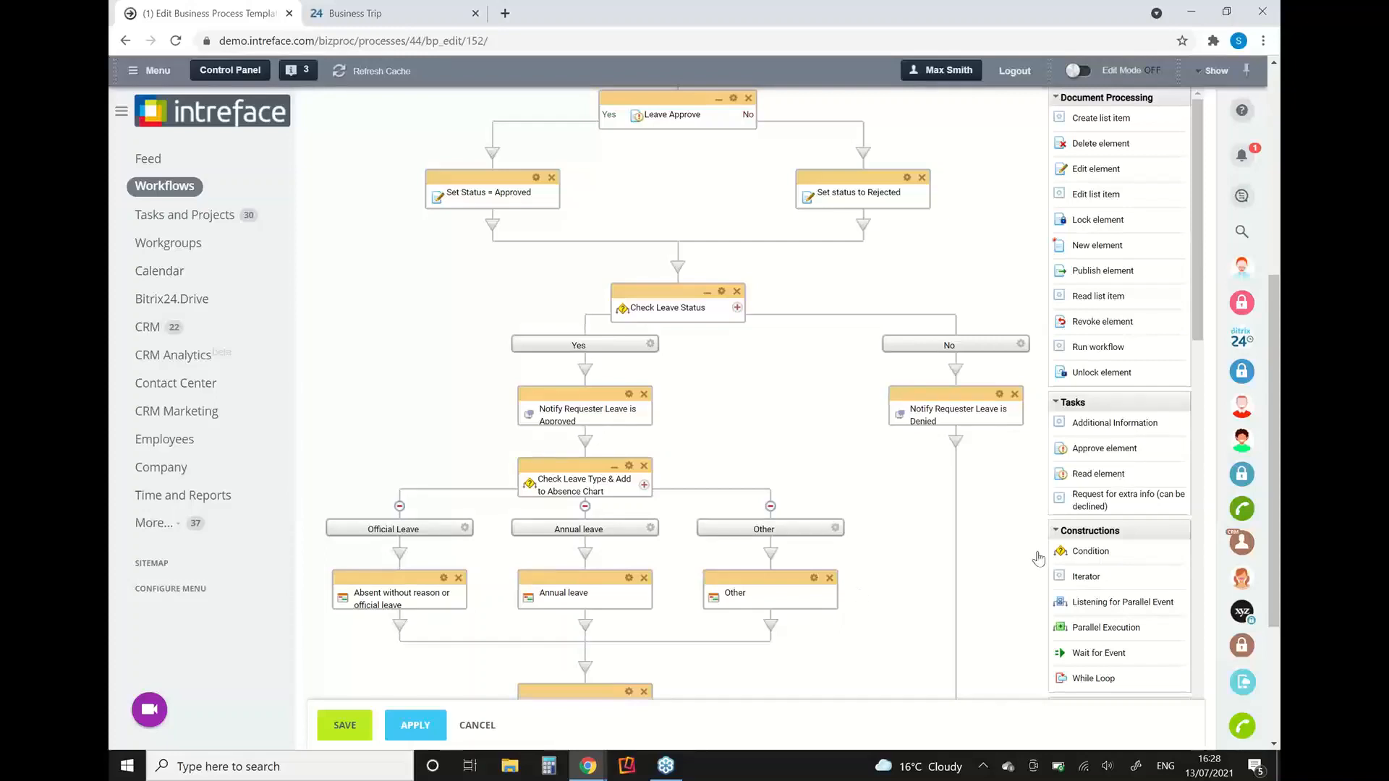
left_click_drag(1089, 553, 684, 276)
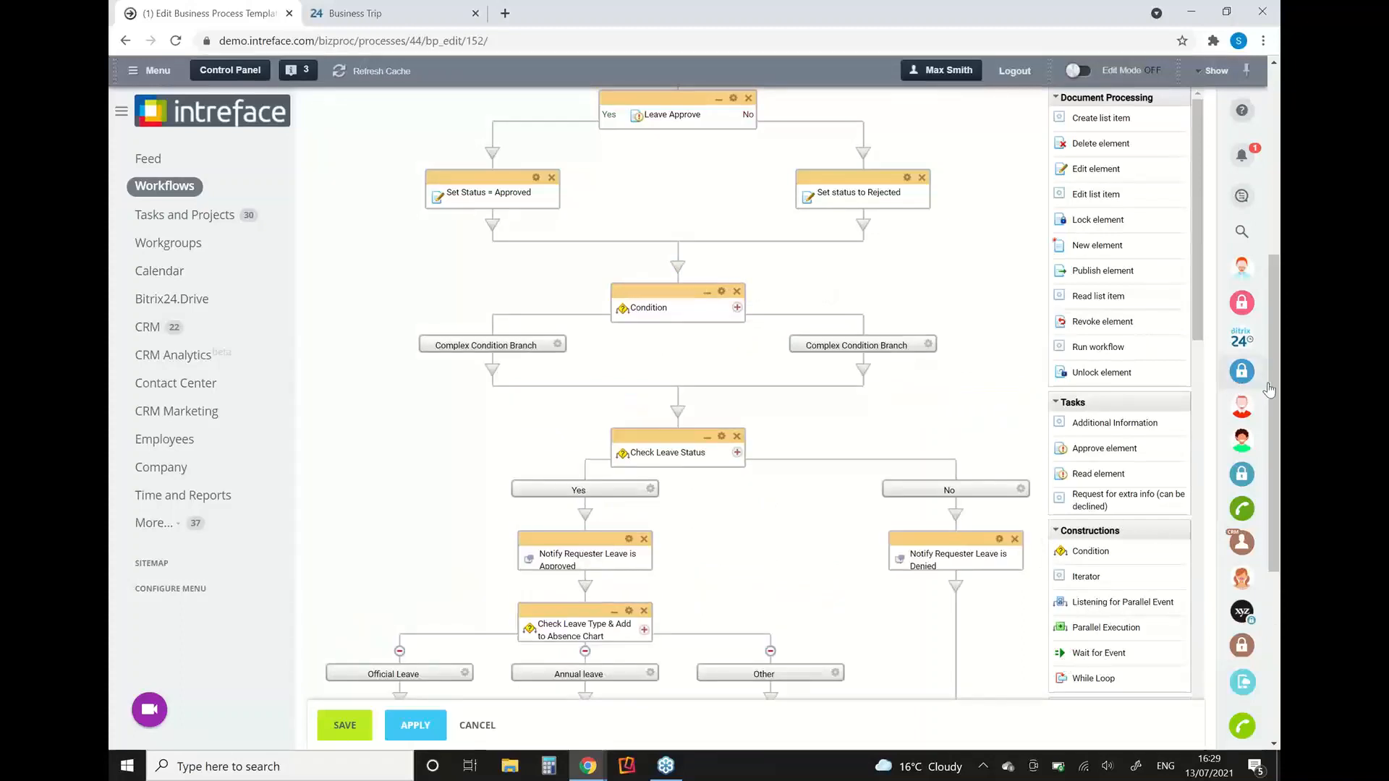
scroll(1270, 389, "up", 2)
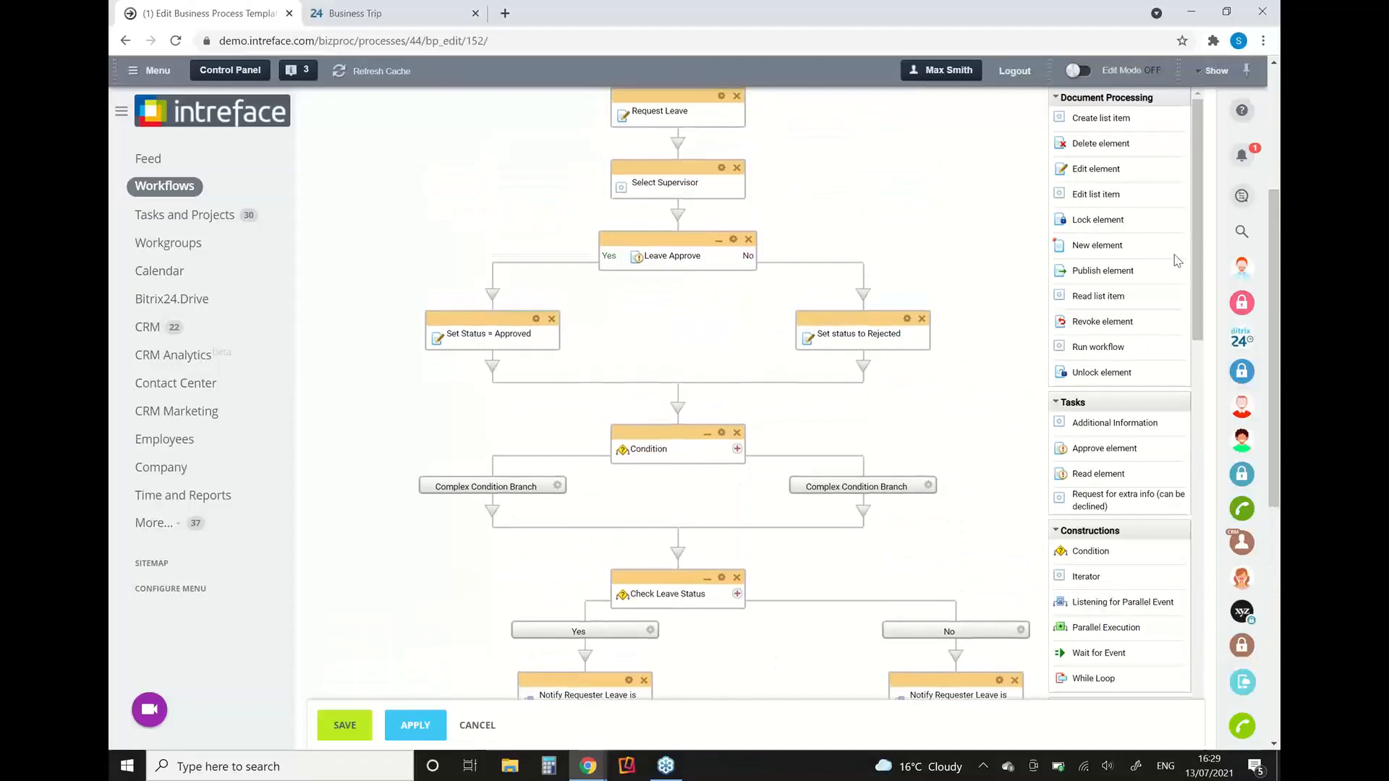
left_click_drag(1199, 289, 1153, 432)
left_click_drag(1092, 586, 678, 554)
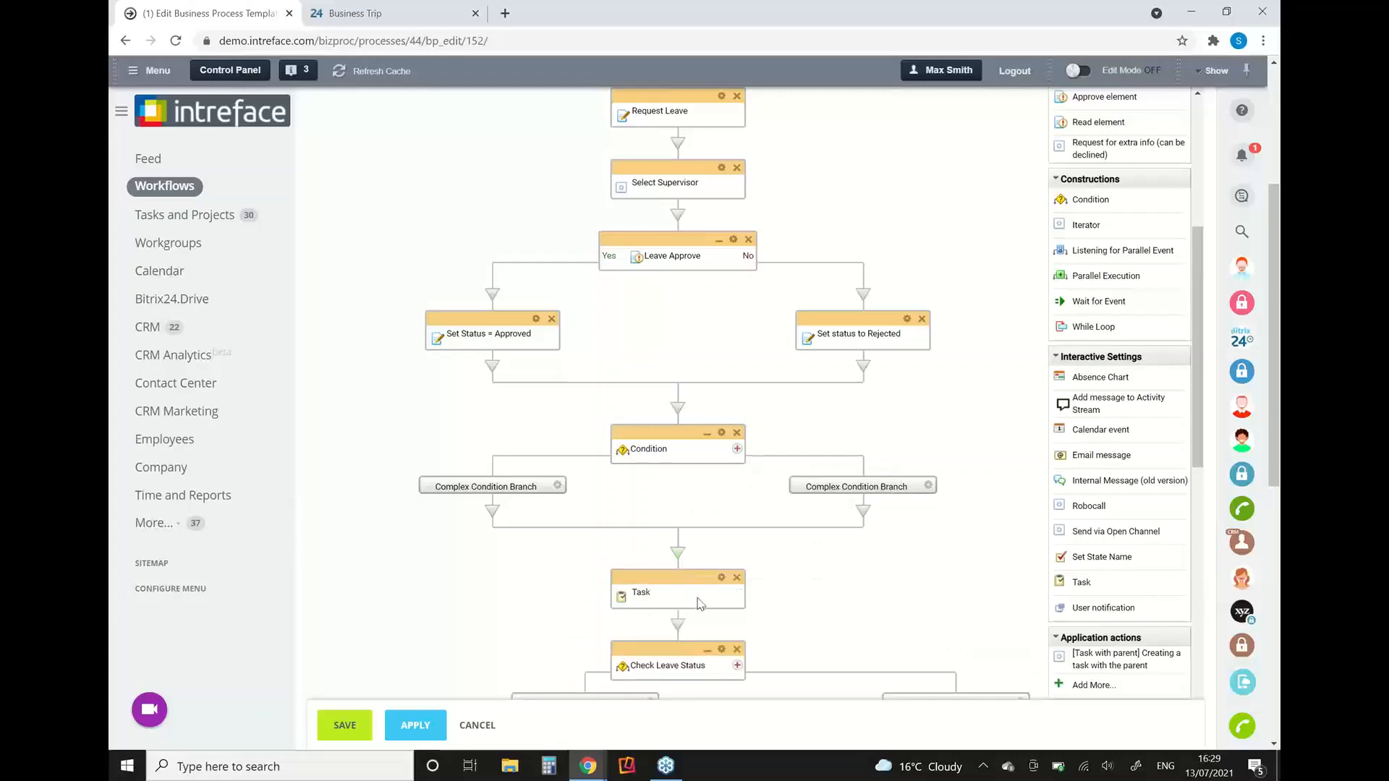
Step: View the new Task action's parameters, close them without saving and switch to the Business Trip page
double_click(719, 591)
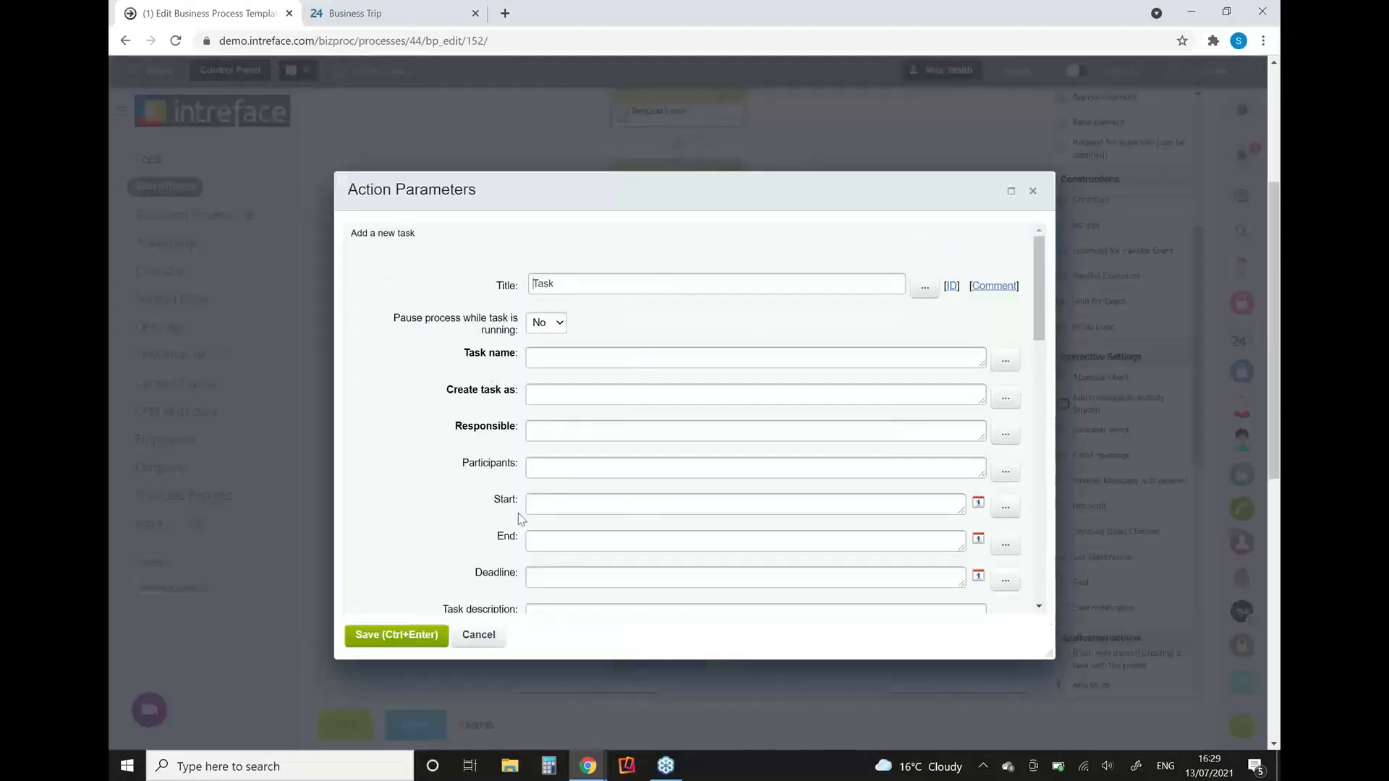
left_click(1031, 192)
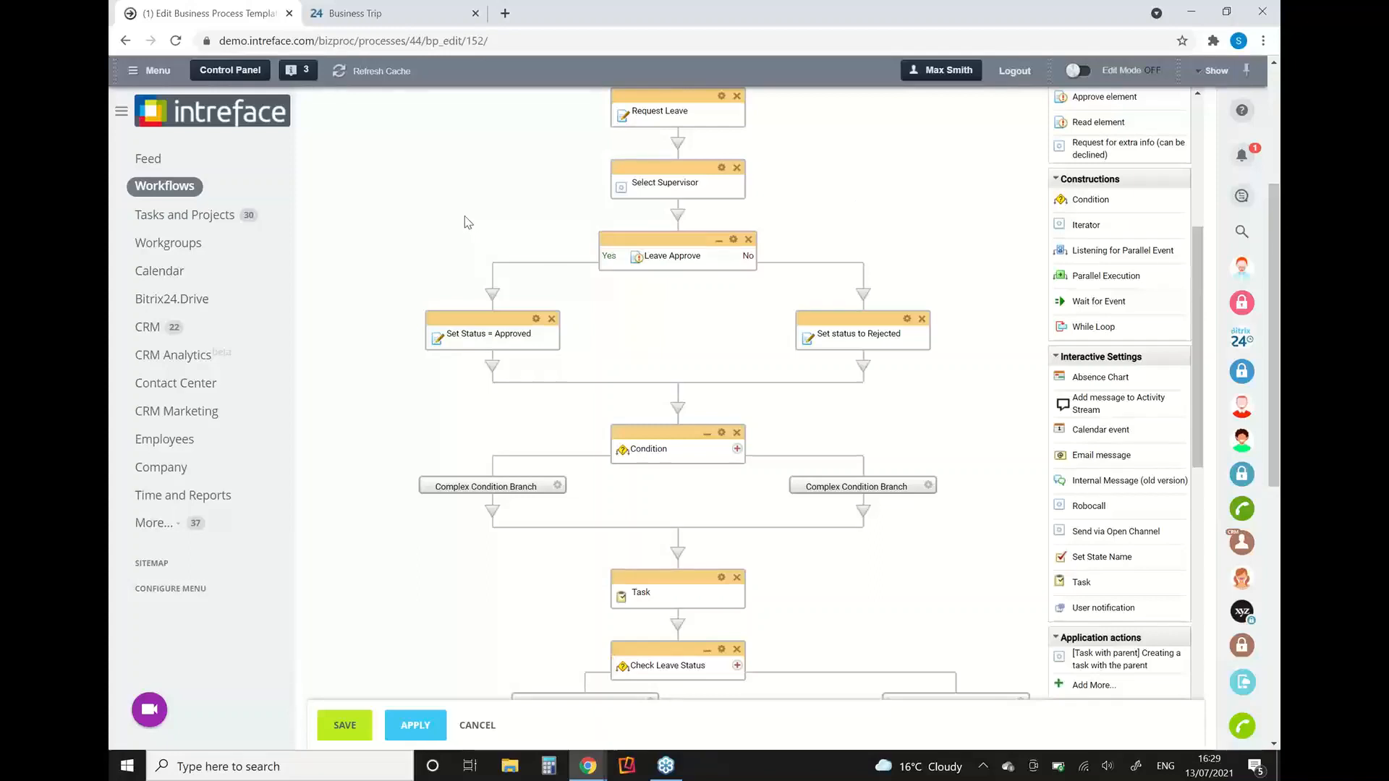
left_click(374, 13)
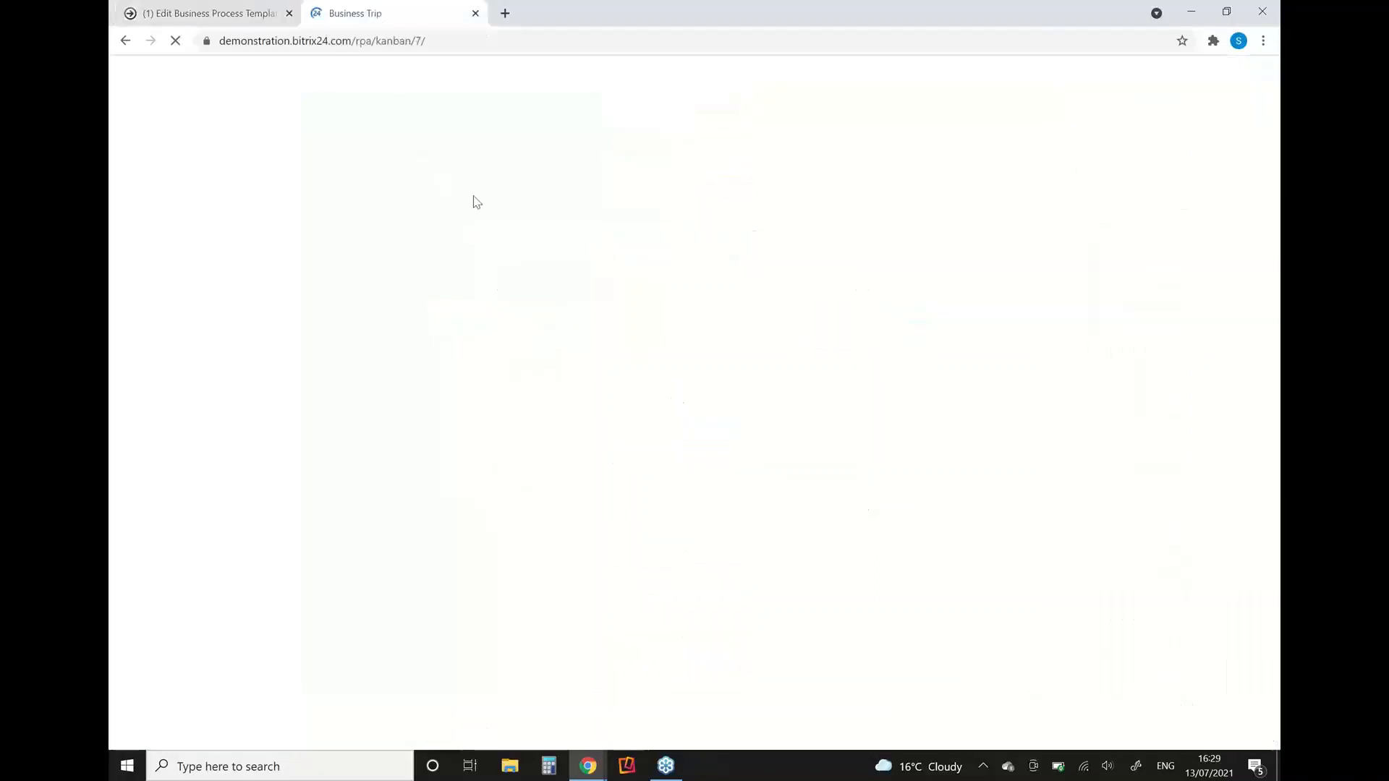
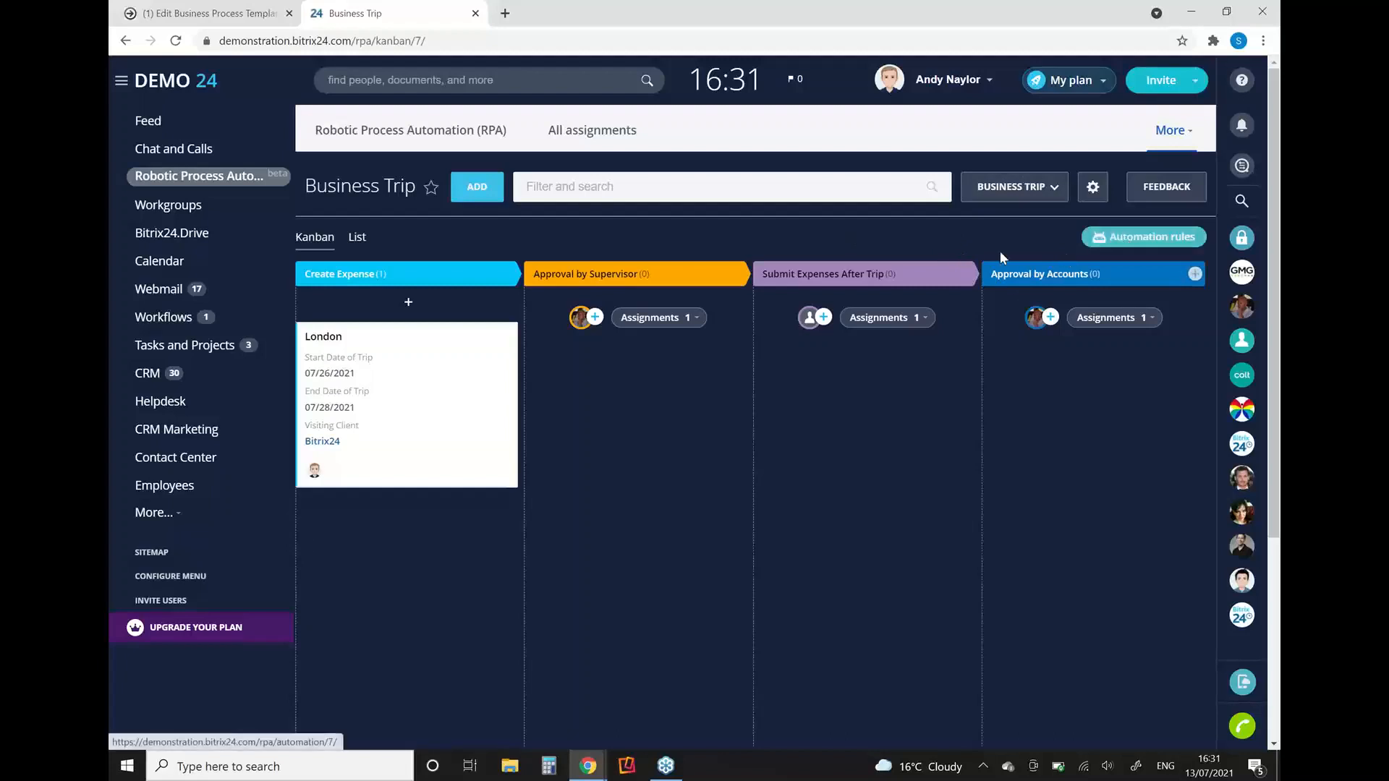
Step: Start a new stage after Submit Expenses After Trip, discard it, and open the Business Trip automation rules for configuration
left_click(995, 270)
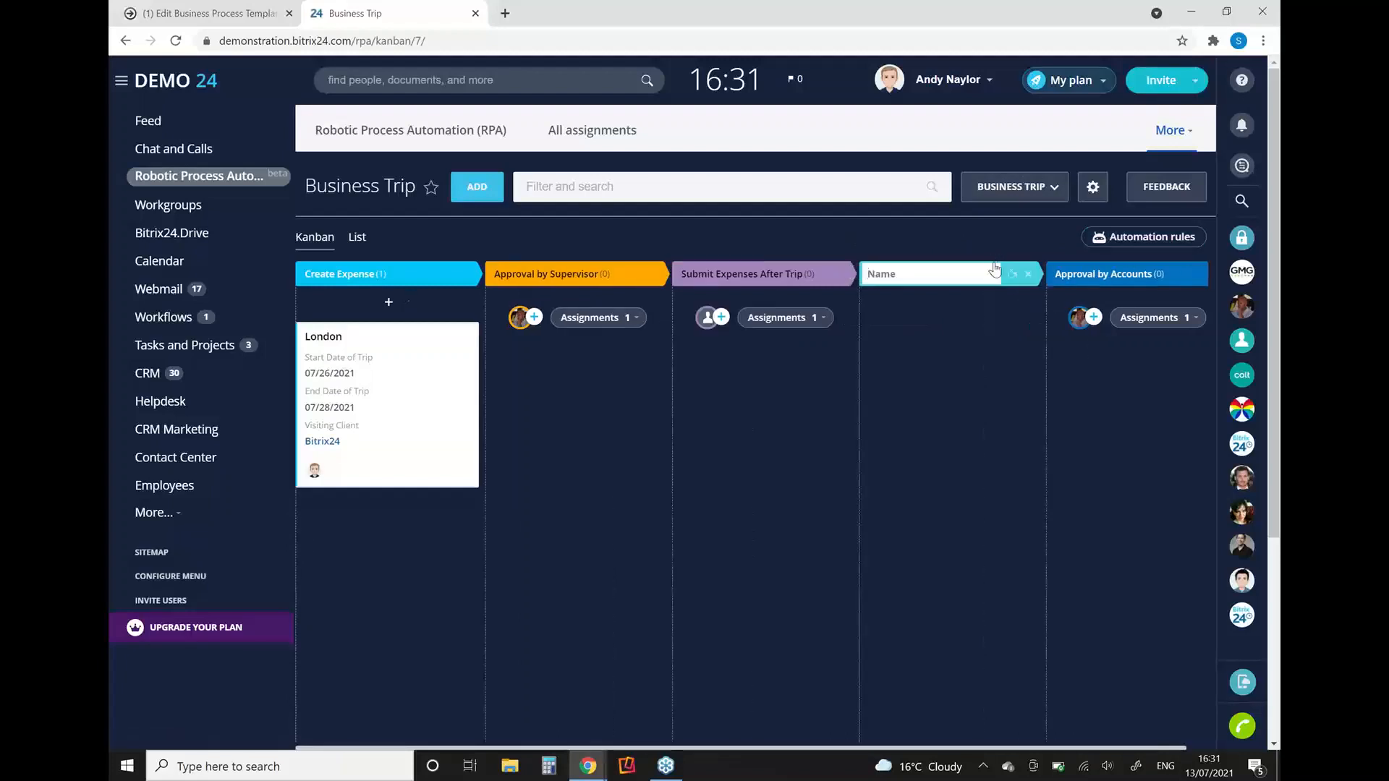
left_click(1028, 274)
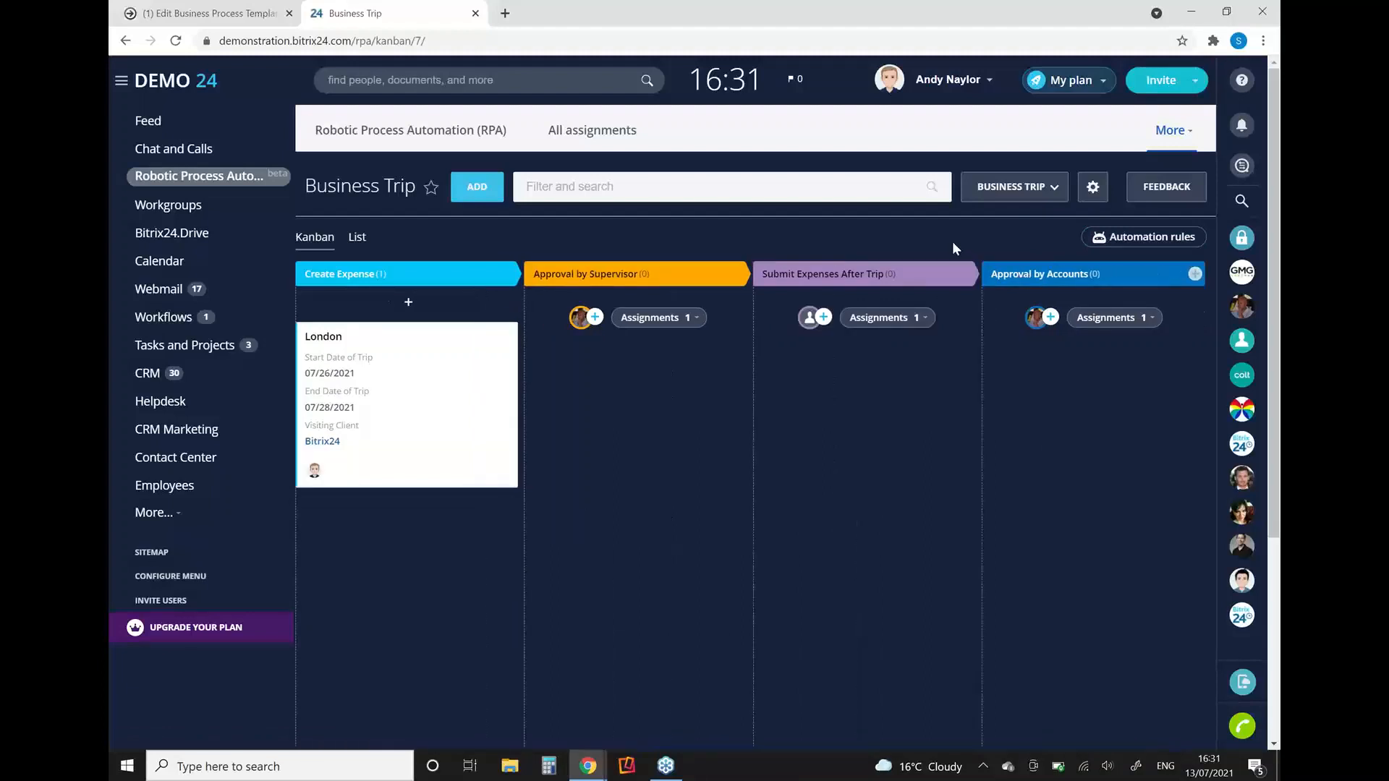
left_click(1138, 233)
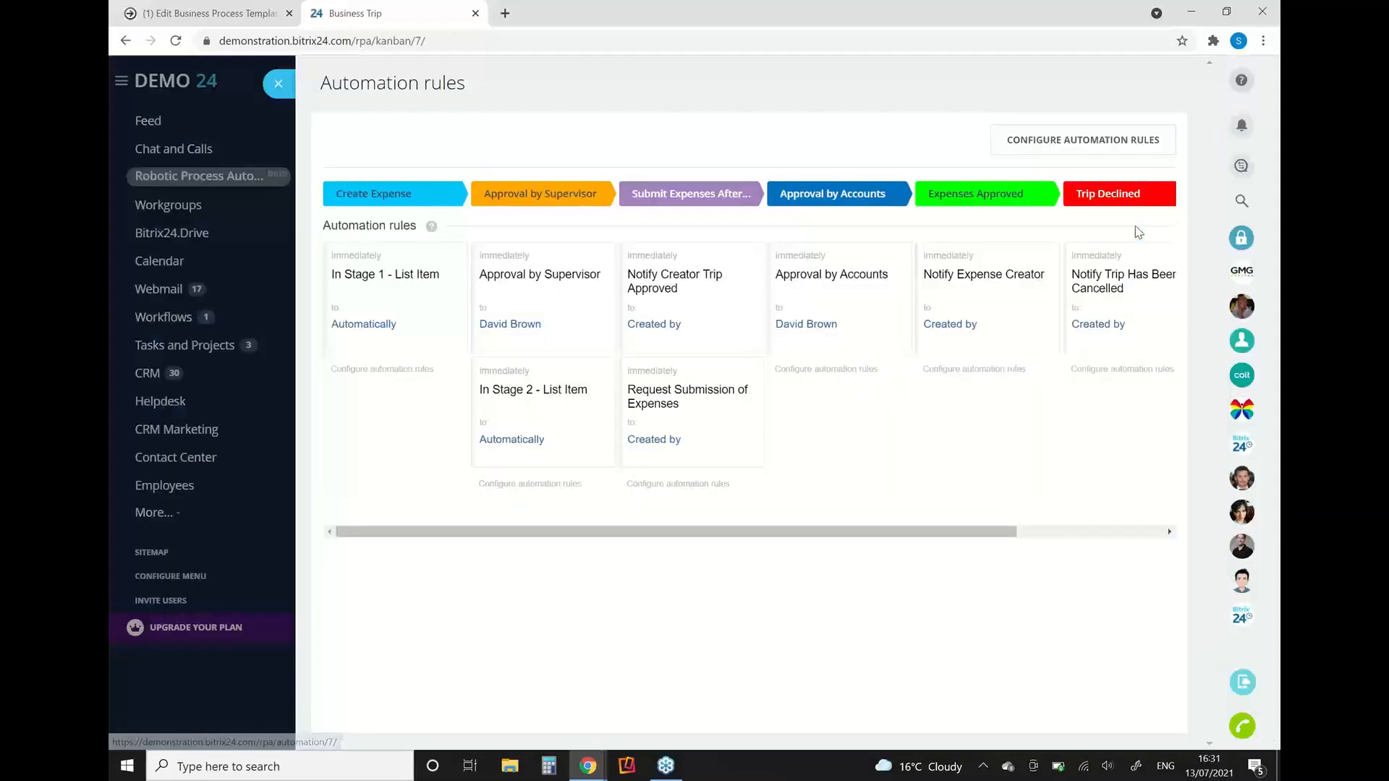
left_click(1074, 130)
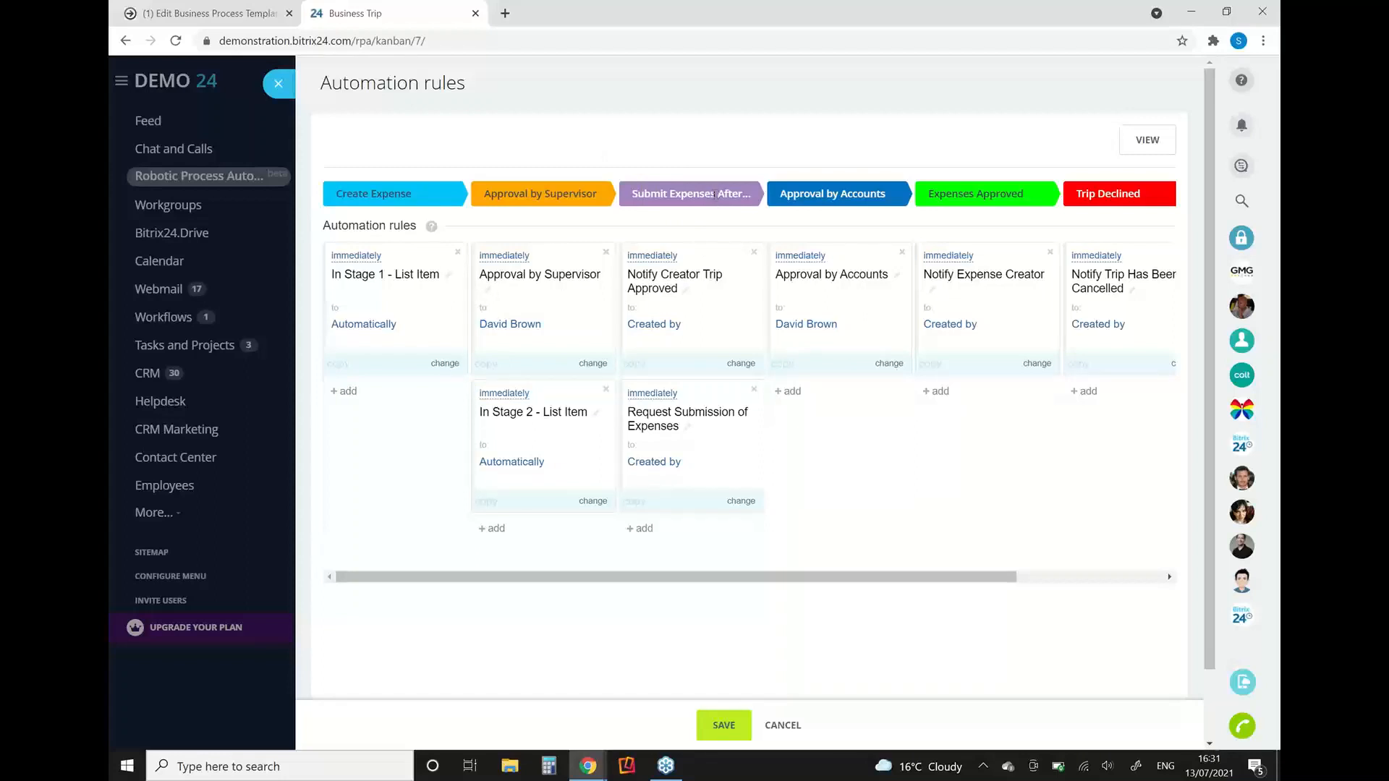
Step: Review the employee and client communication rule types available for Approval by Accounts, then close the automation rules without adding any
left_click(794, 383)
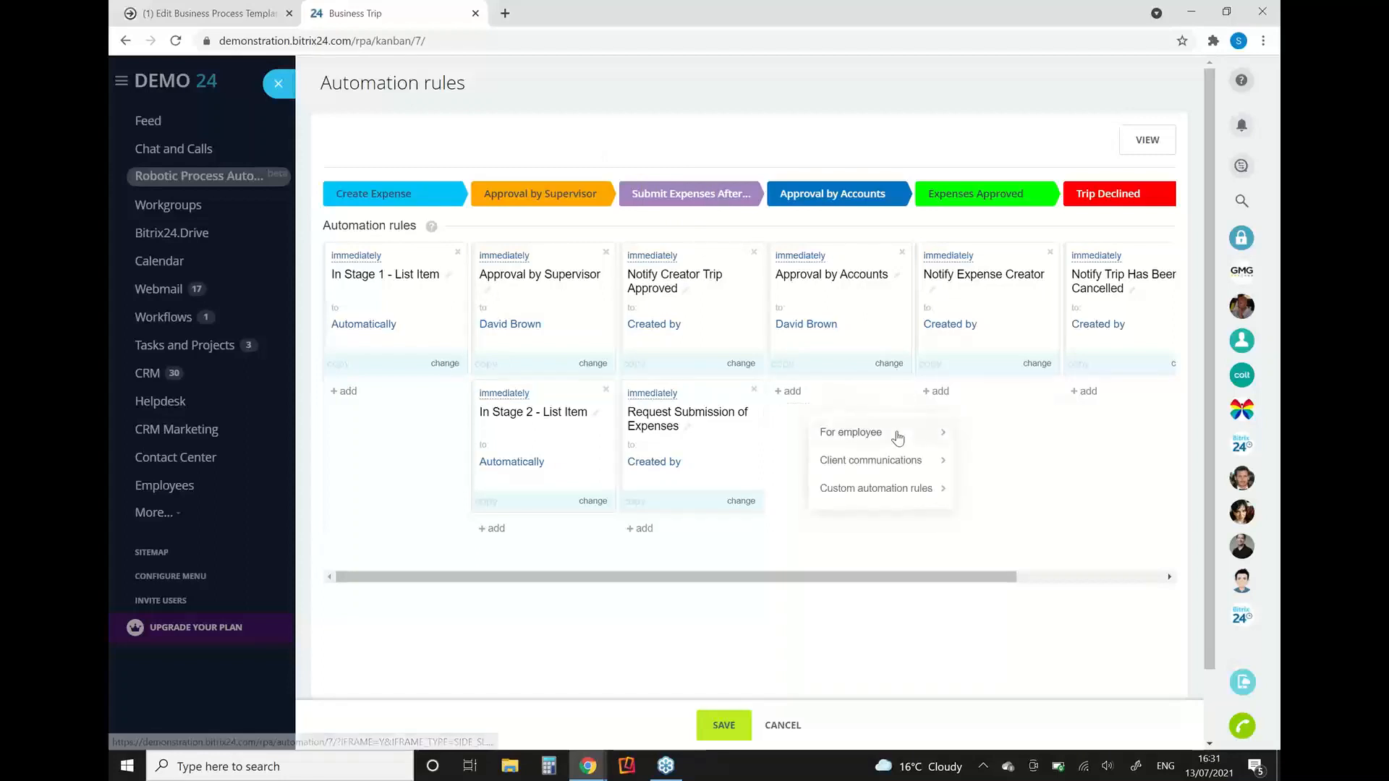
mouse_move(897, 437)
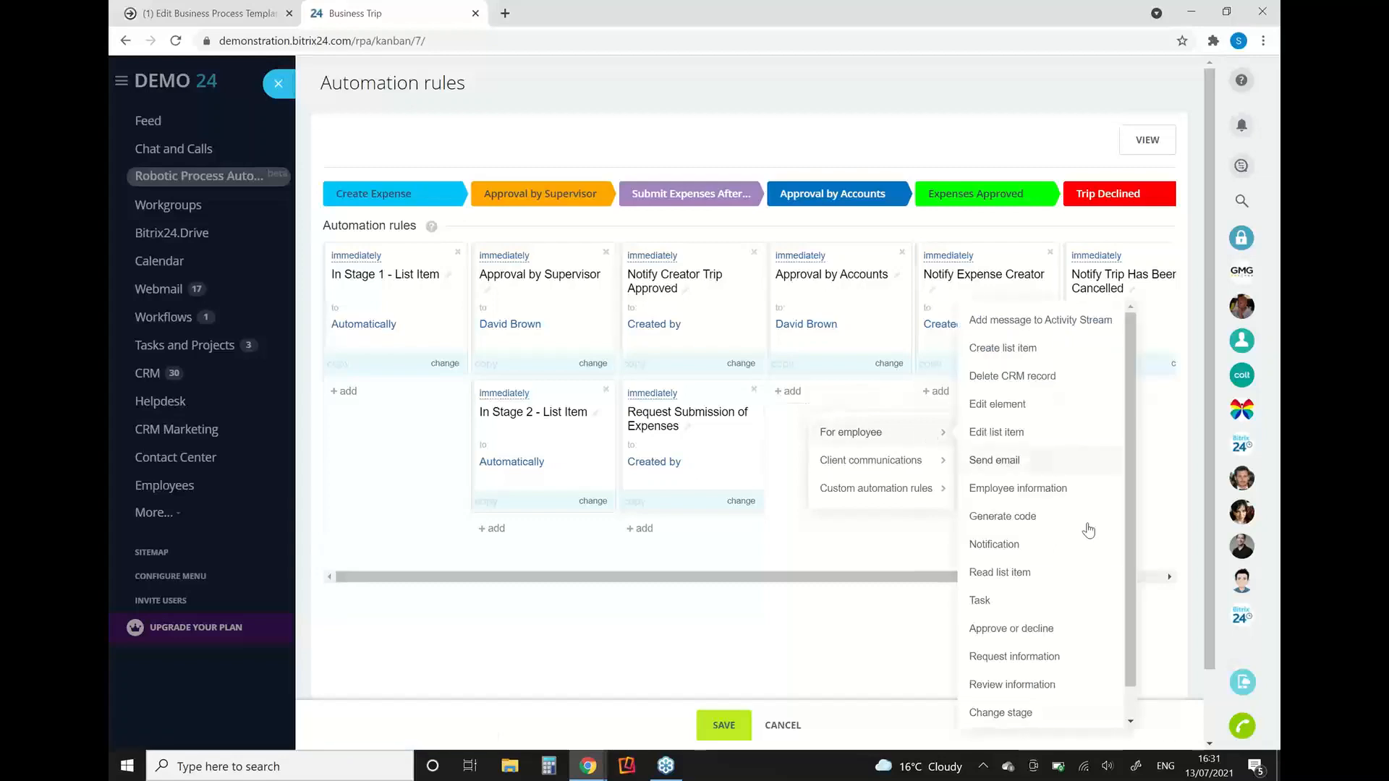
mouse_move(925, 465)
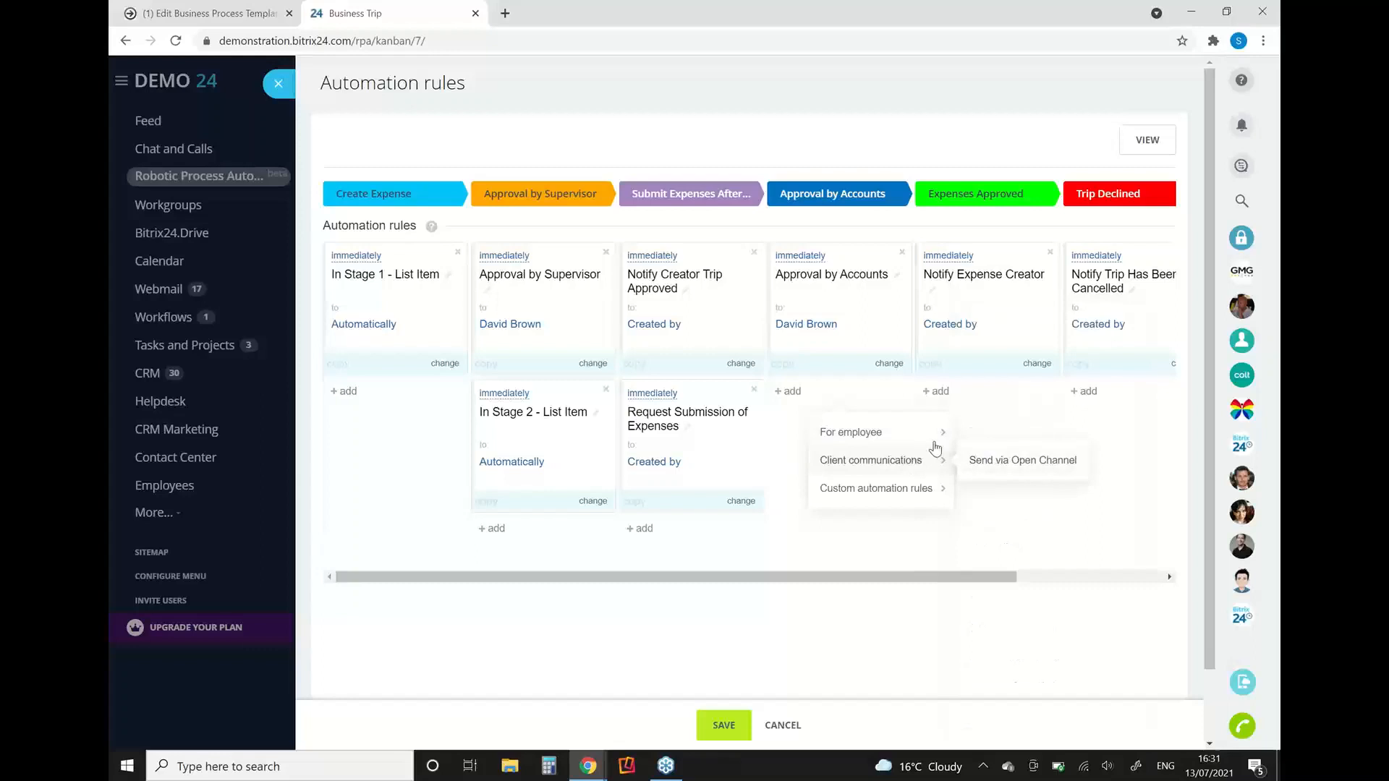
left_click(1015, 541)
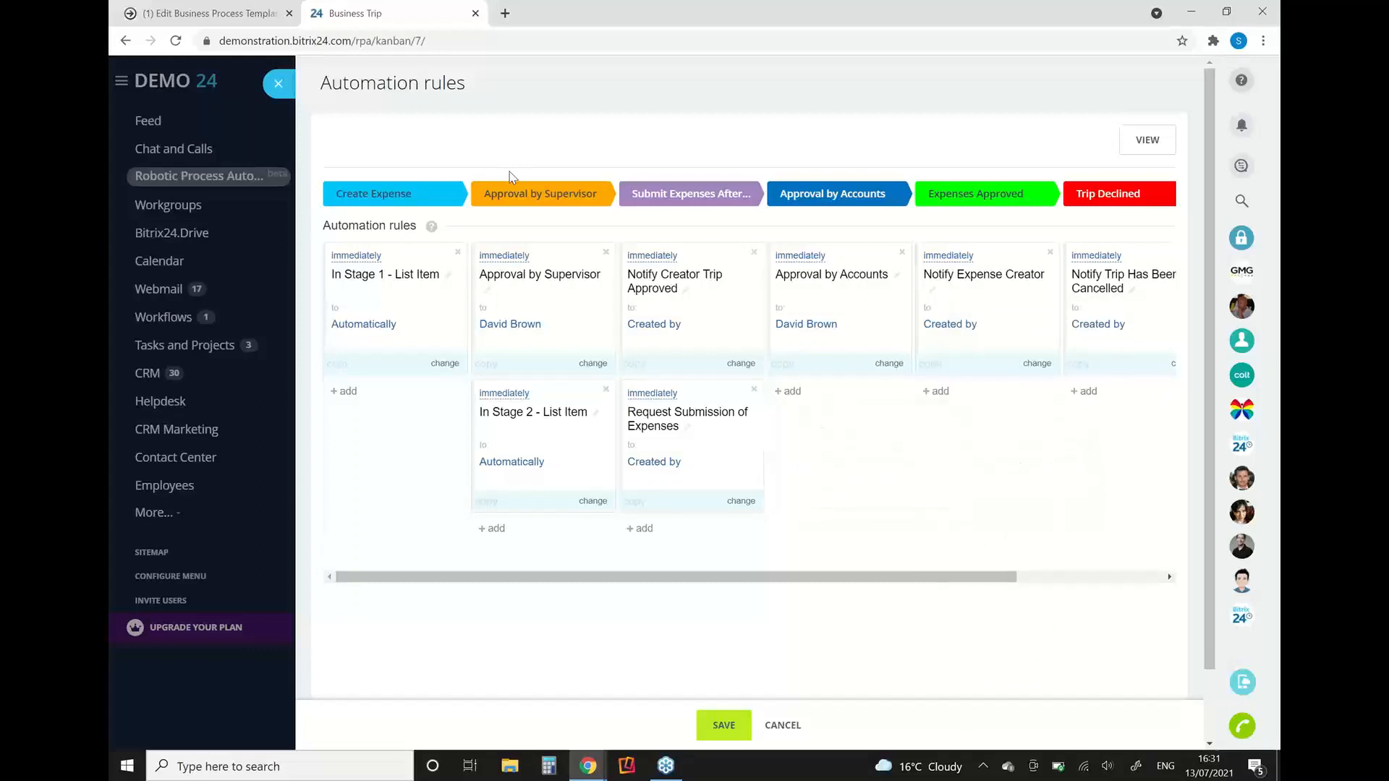
left_click(284, 86)
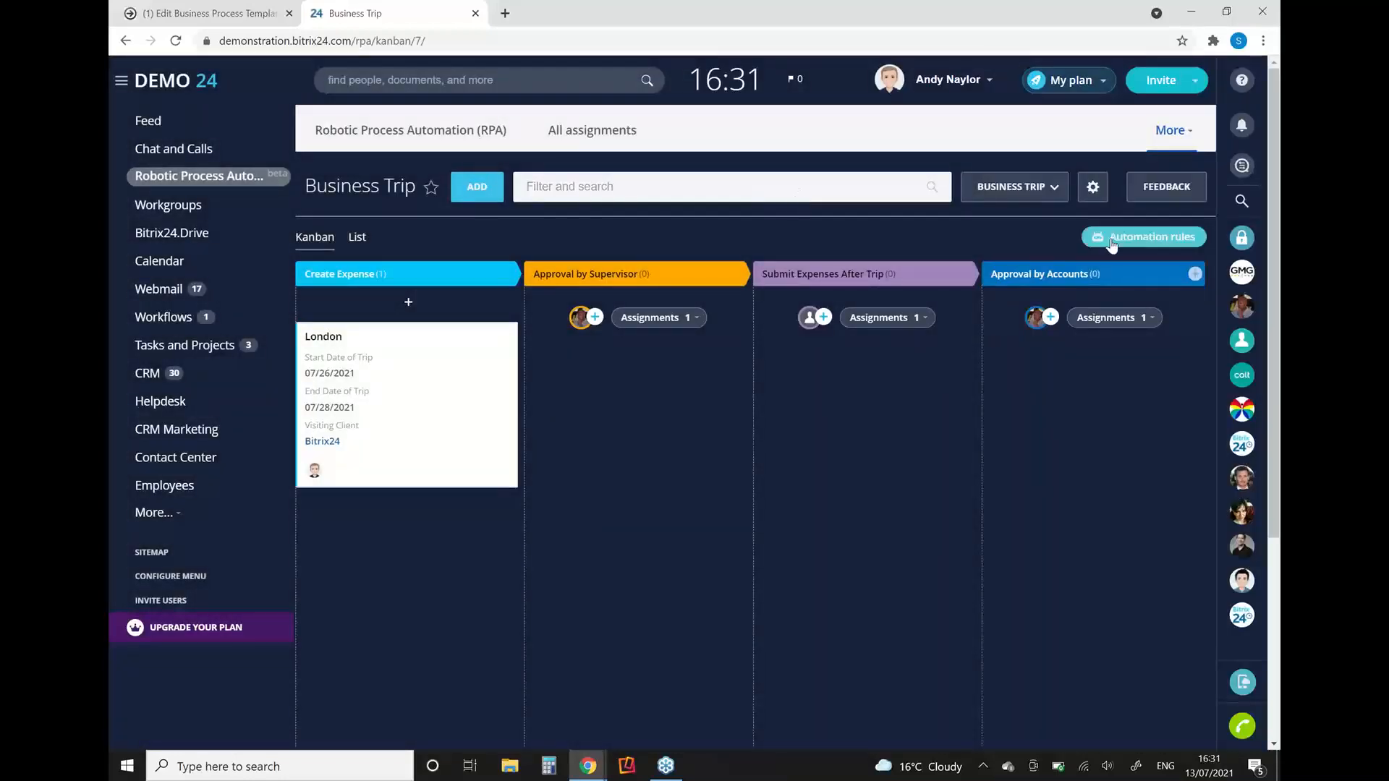
Step: Review the Business Trip workflow's field settings and return to the Kanban
left_click(1090, 188)
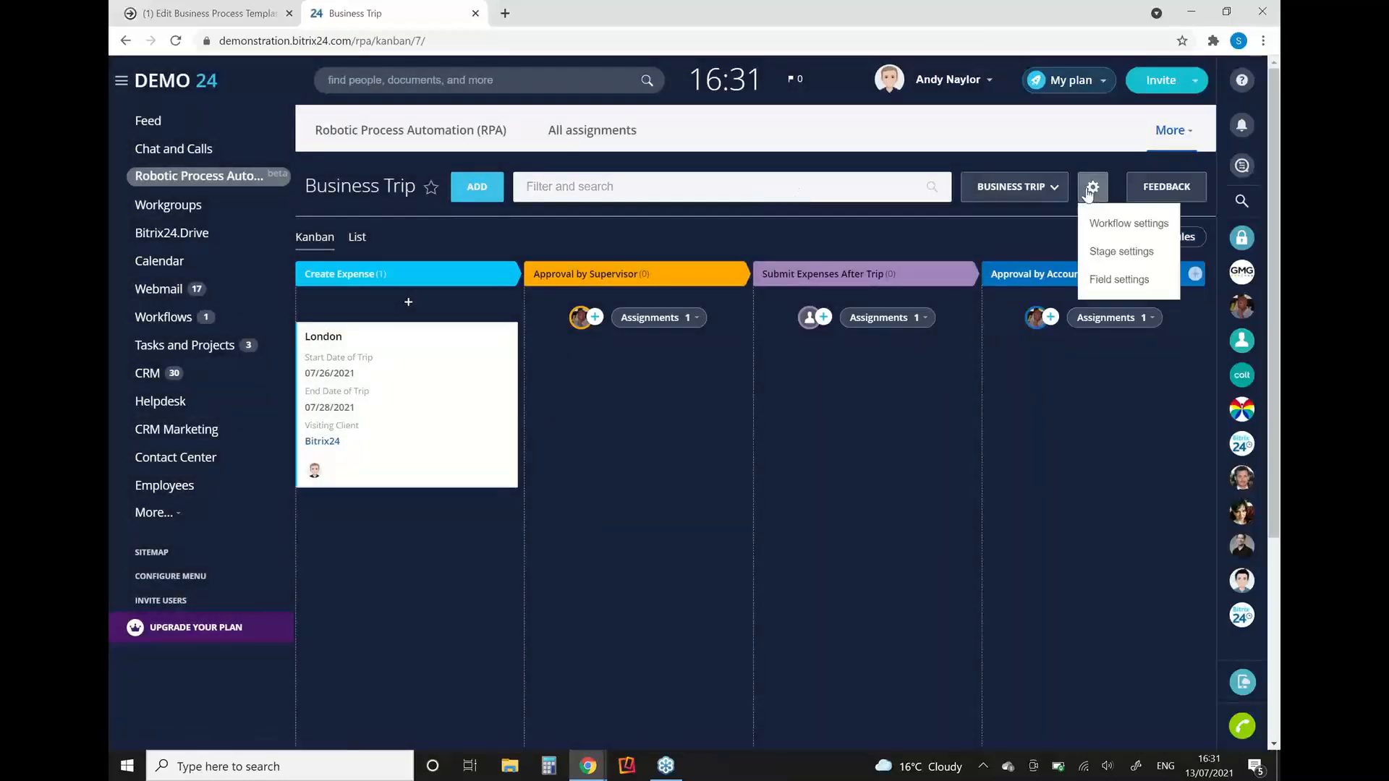
left_click(1103, 282)
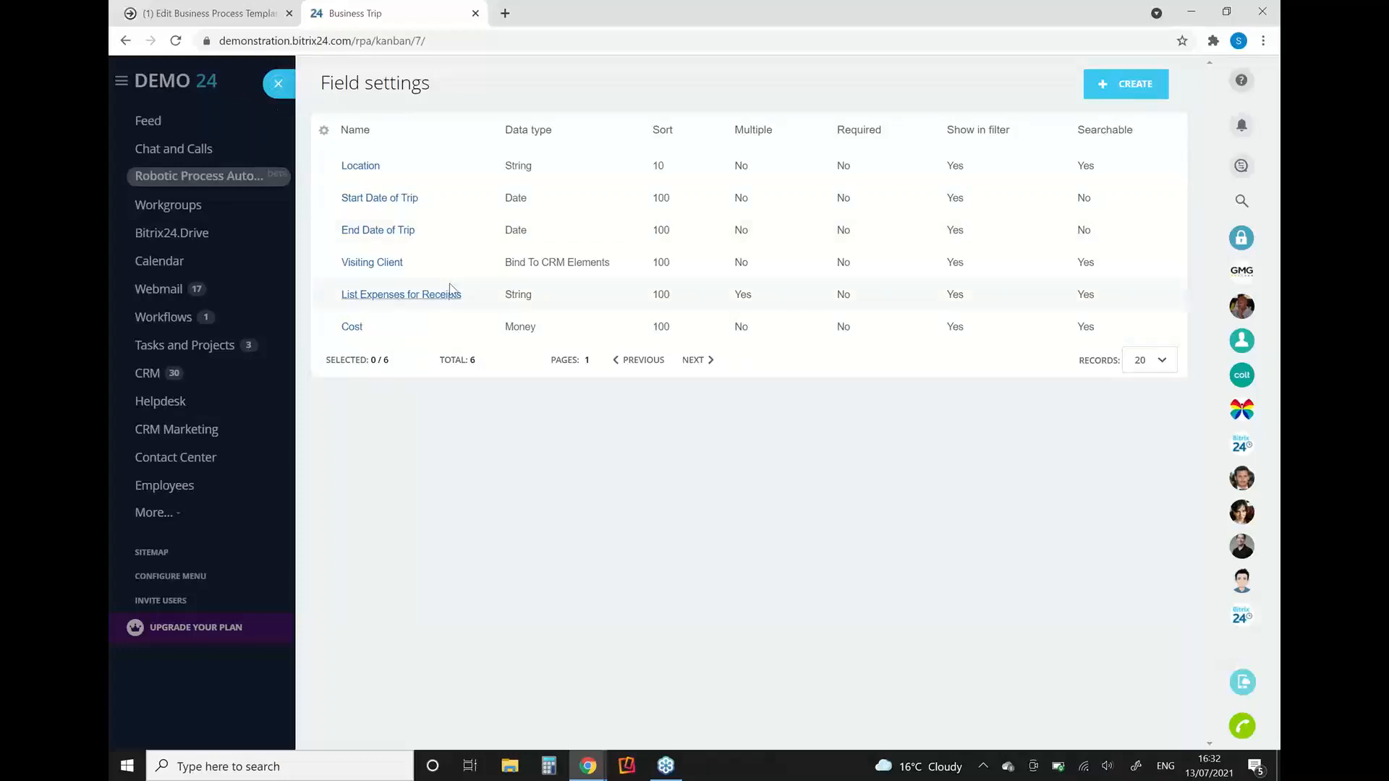
left_click(272, 85)
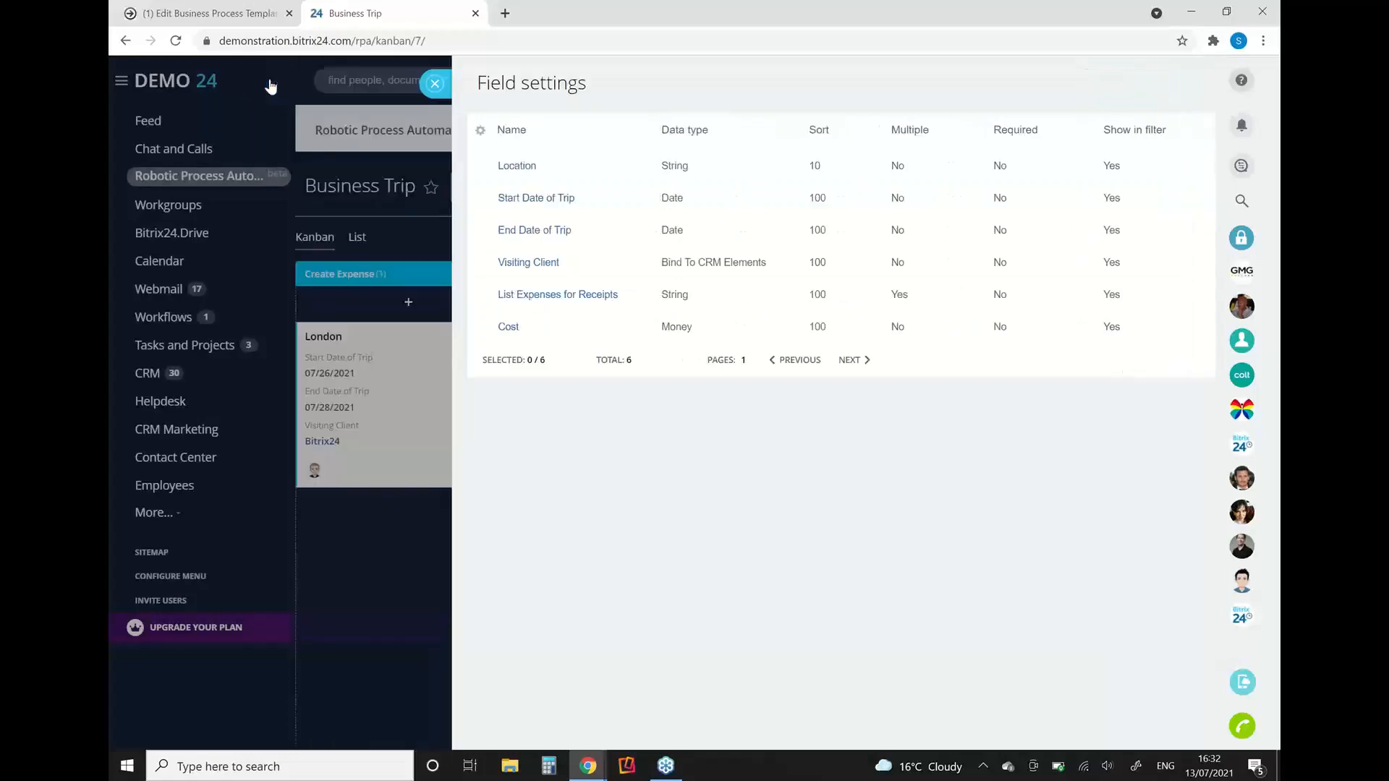
Step: Create a New York trip from 07/20/2021 to 07/22/2021 visiting client Bitrix24, and move its card to Approval by Supervisor
left_click(409, 303)
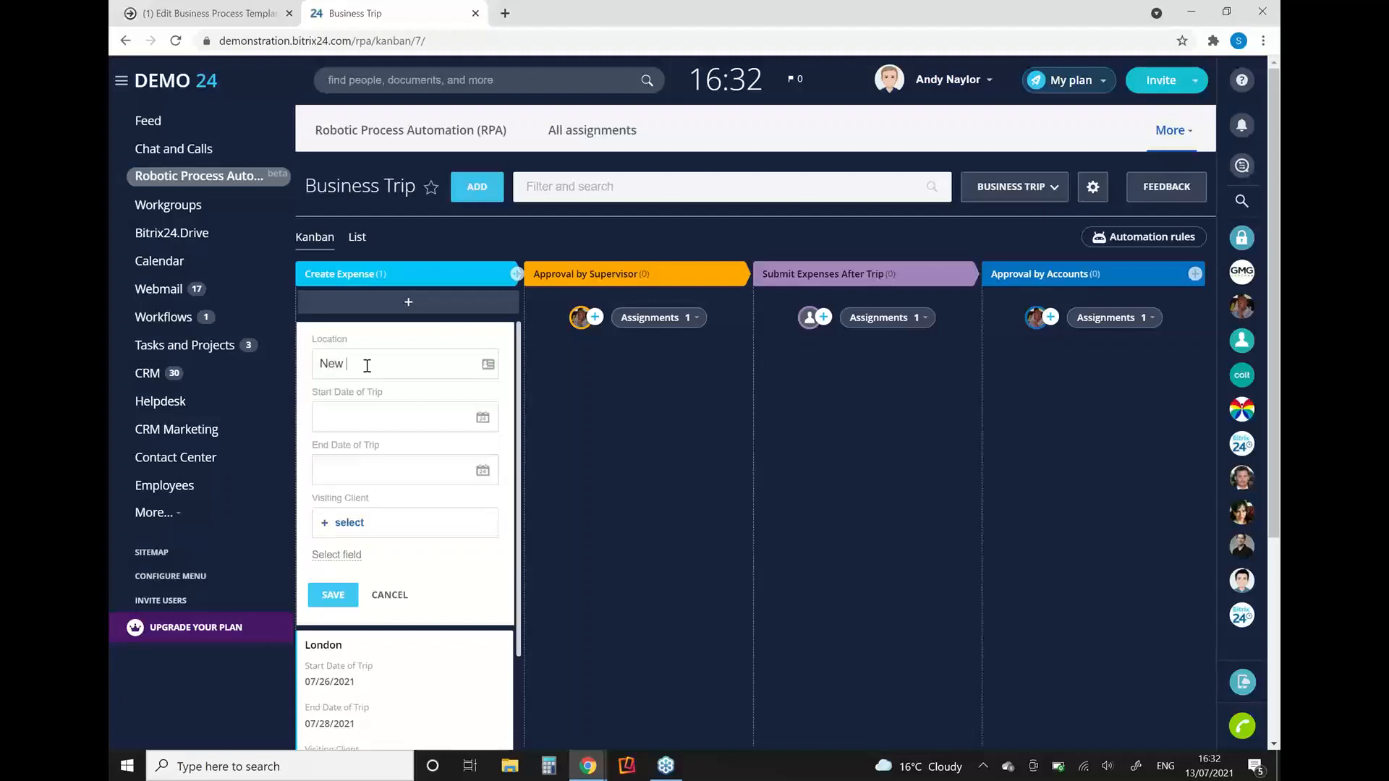
left_click(360, 416)
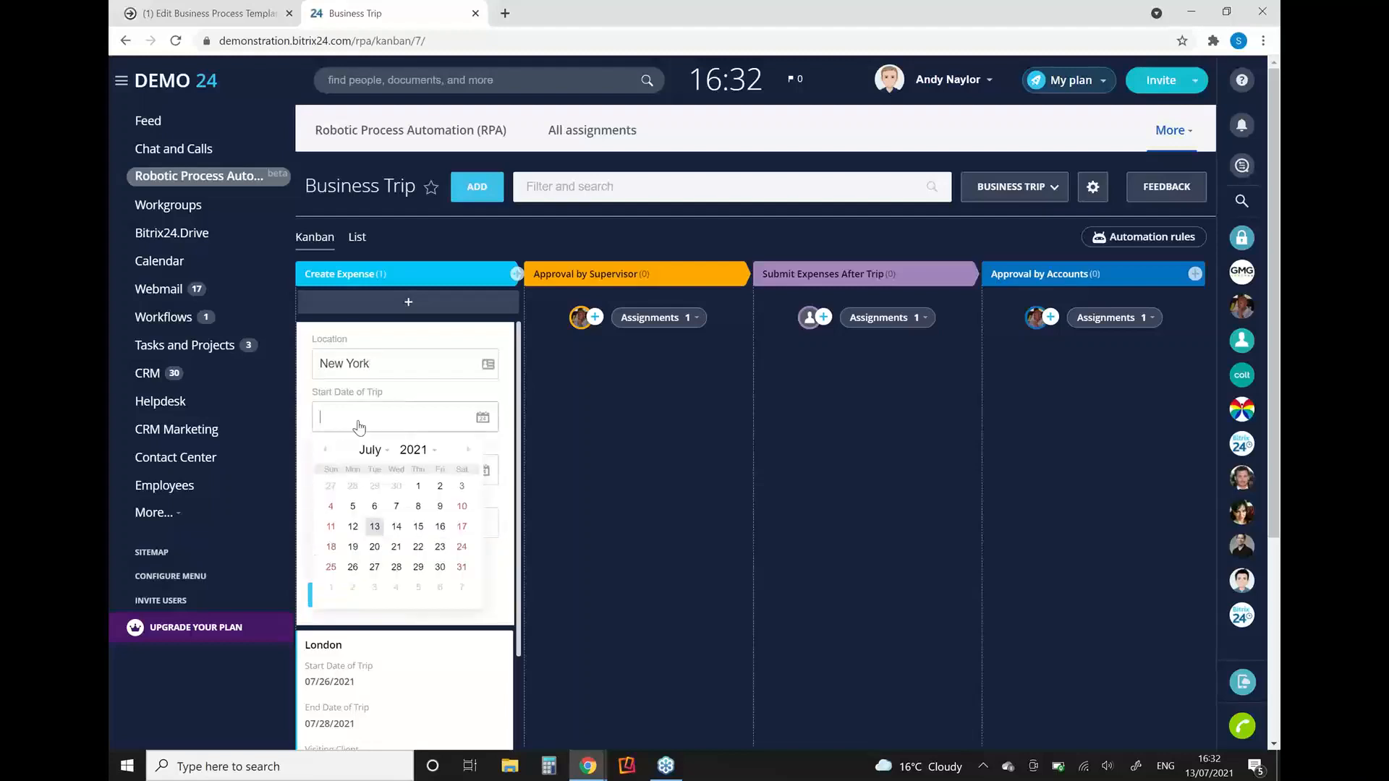
left_click(375, 551)
left_click(370, 475)
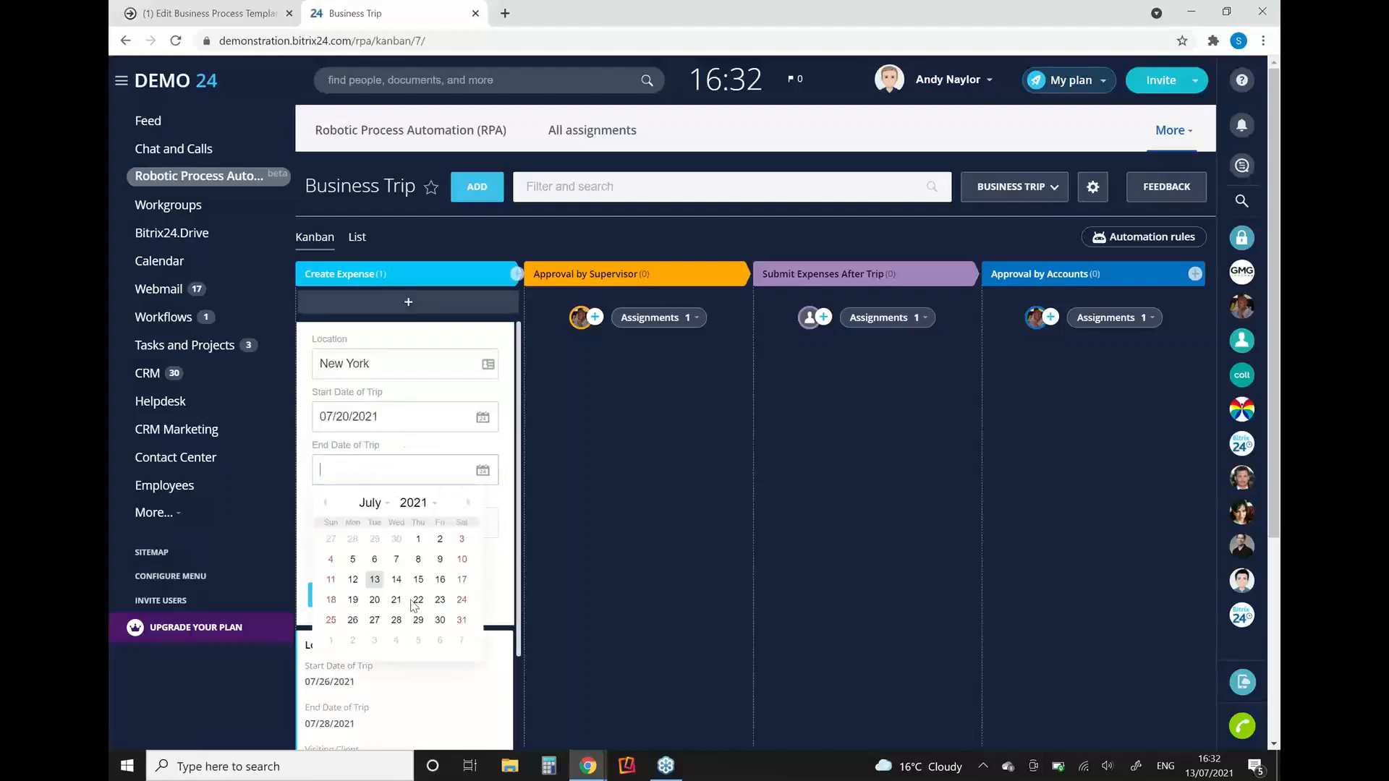
left_click(418, 599)
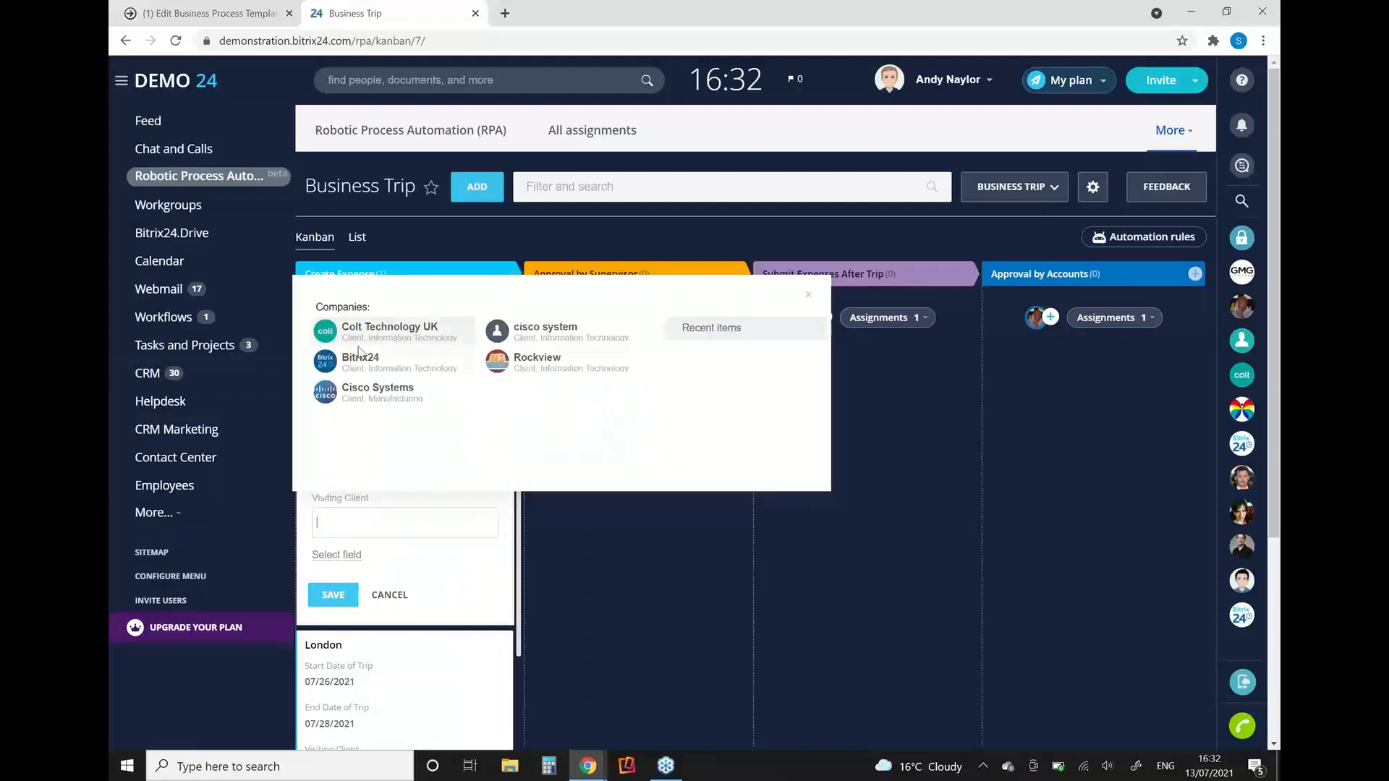
left_click(371, 363)
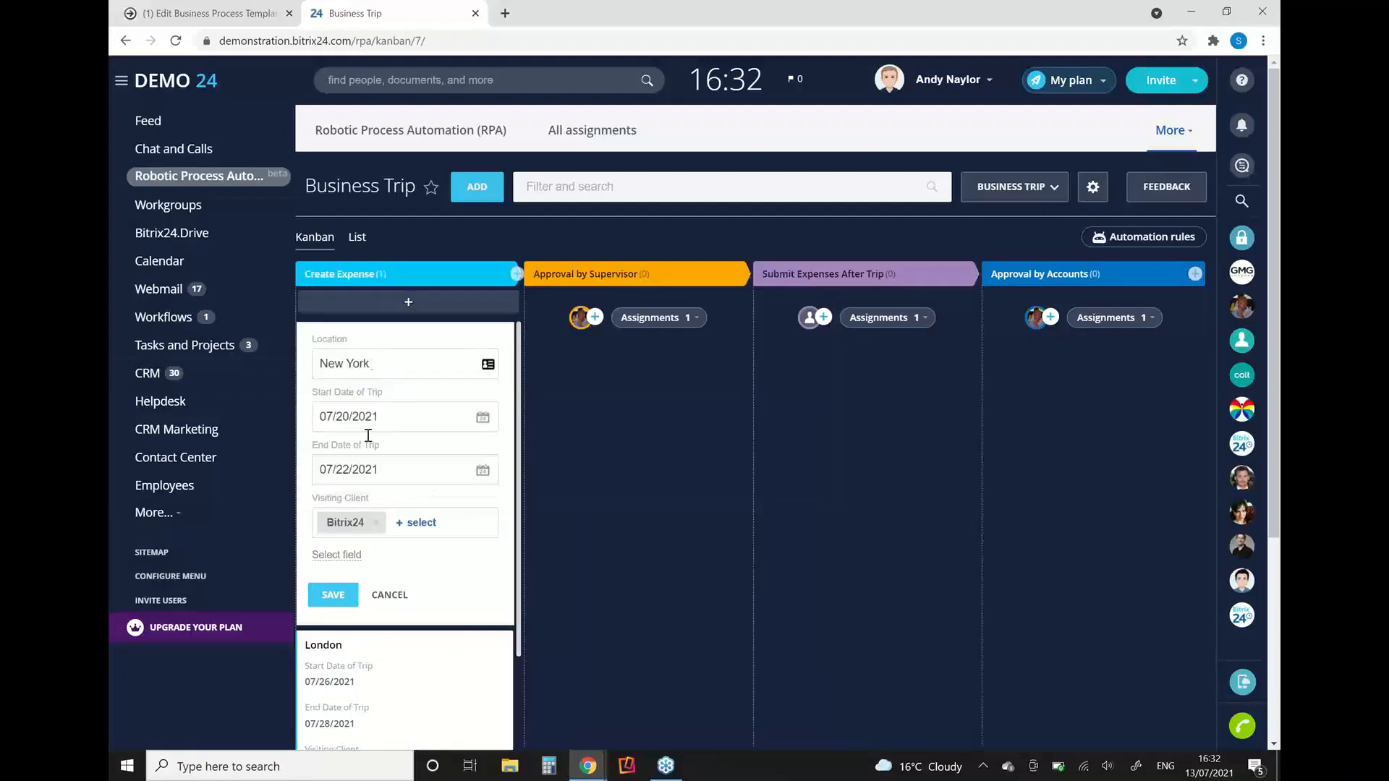
left_click(335, 596)
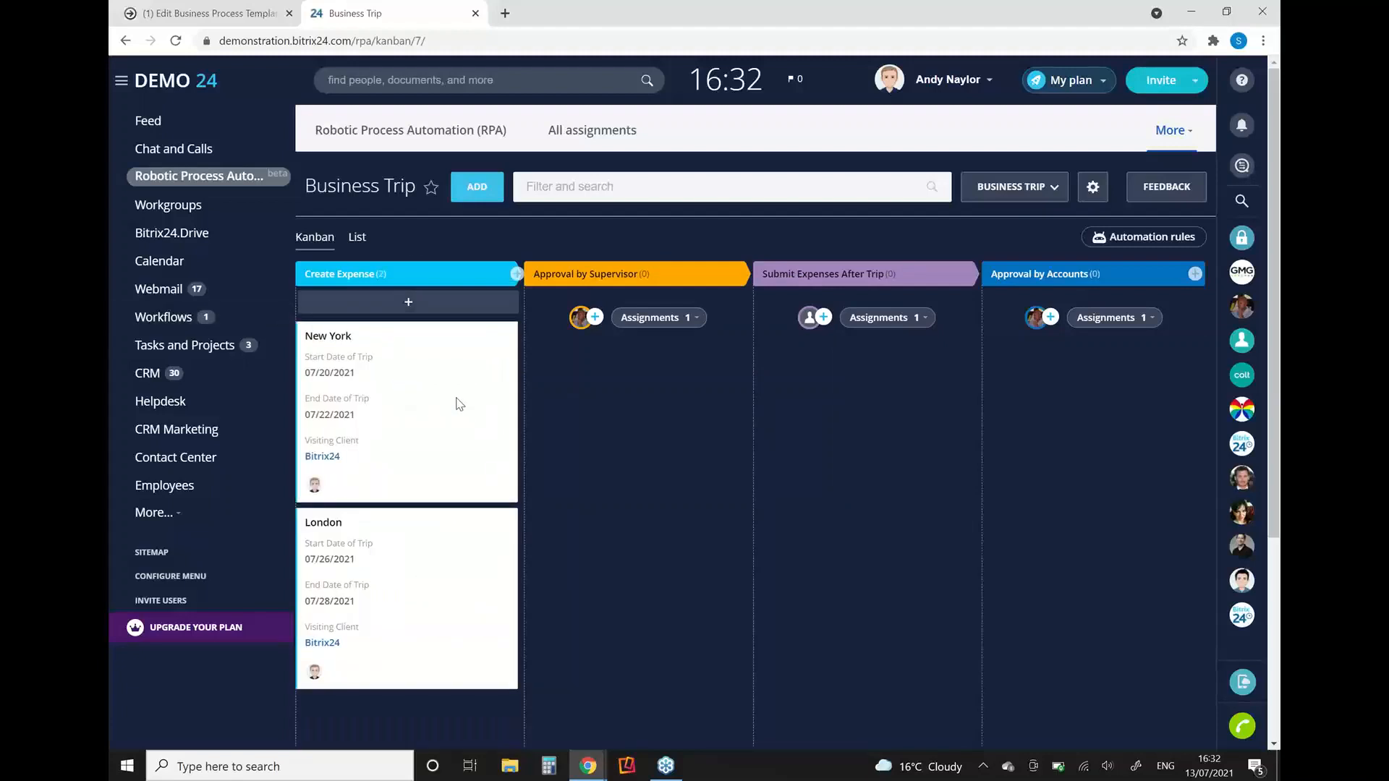
left_click_drag(437, 393, 666, 399)
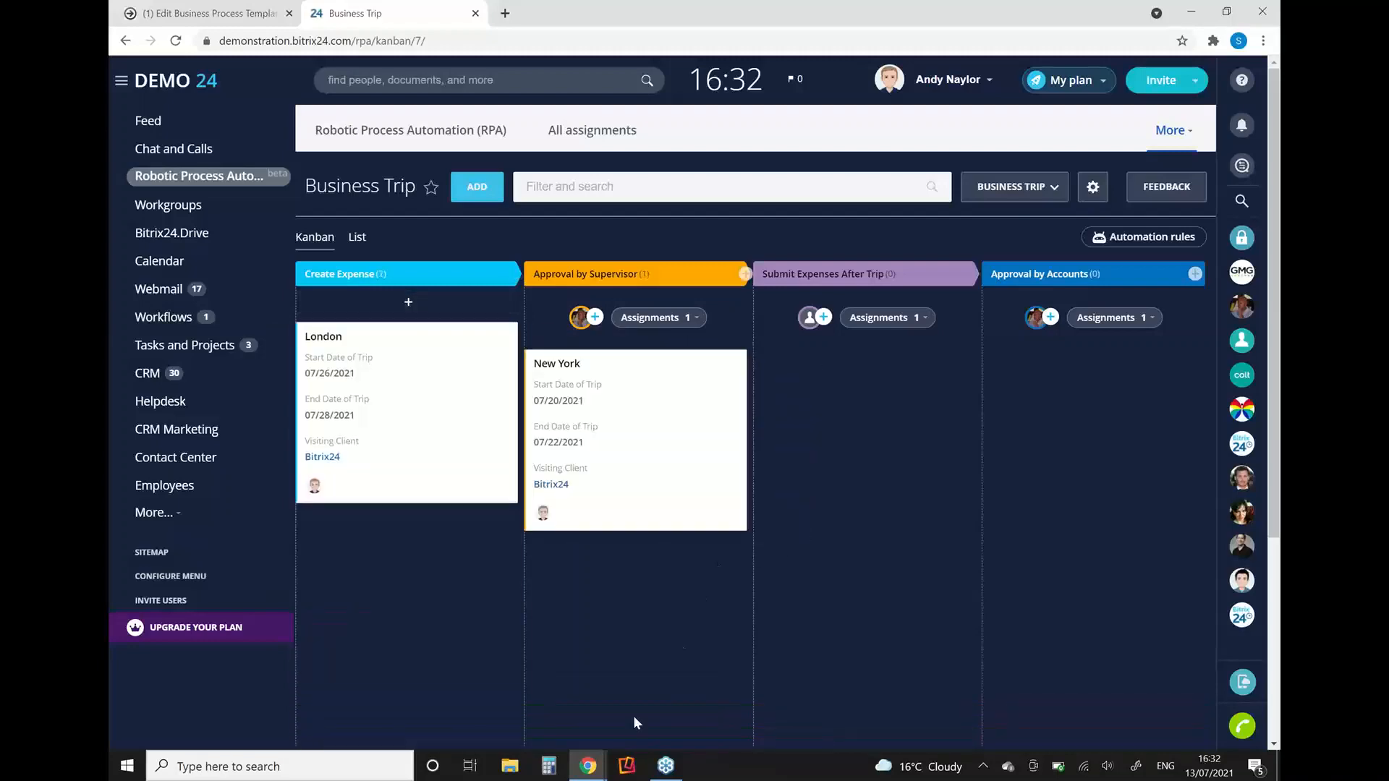
Step: Switch to the supervisor's Incognito session, open the Business Trip workflow and approve the New York trip's assignment
mouse_move(589, 765)
left_click(725, 714)
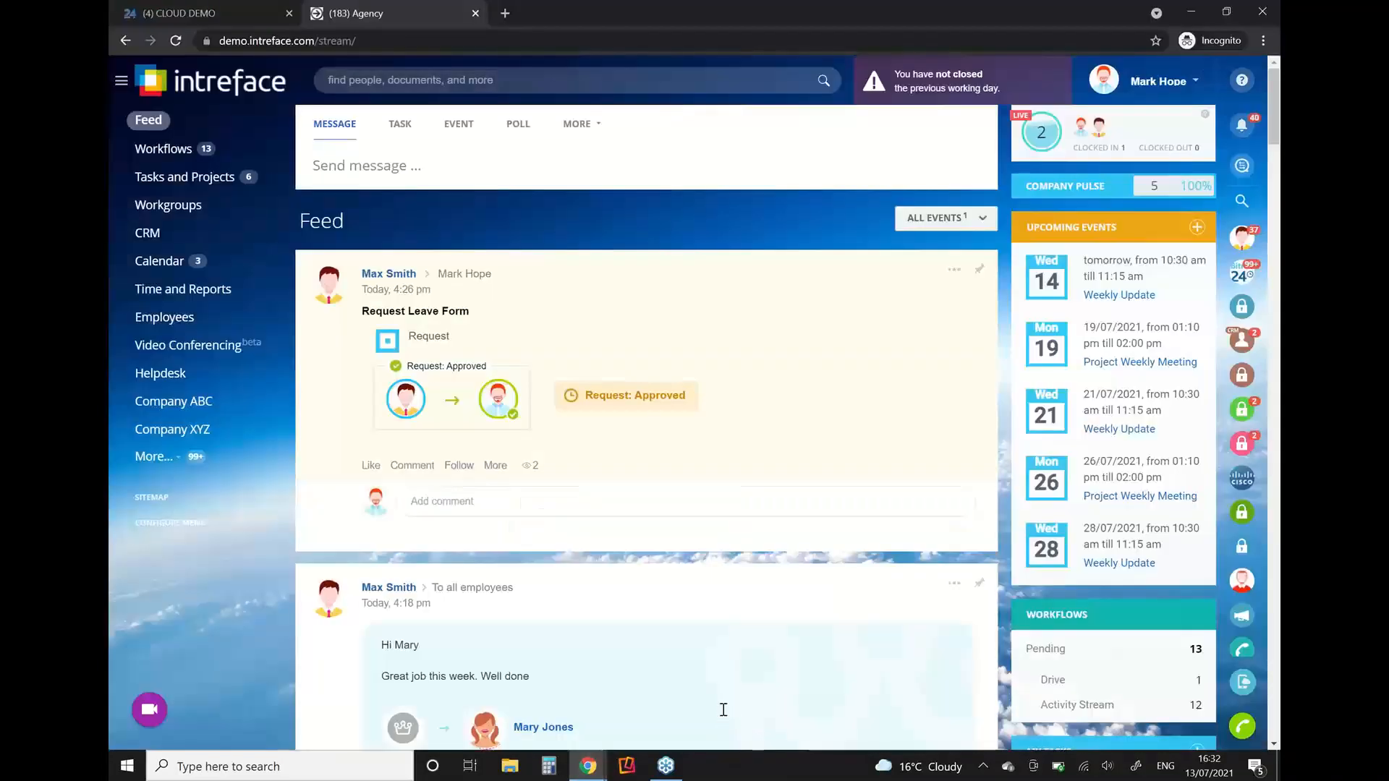
left_click(210, 8)
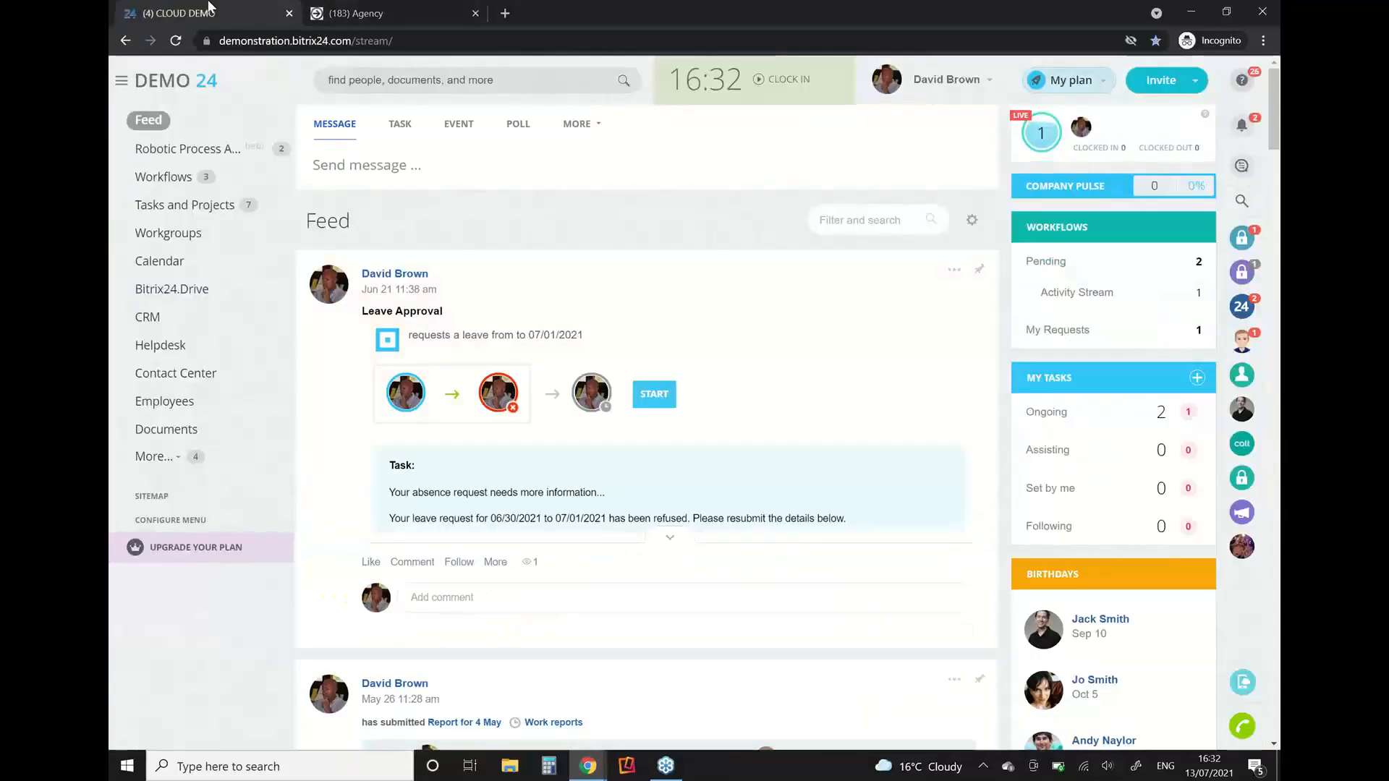
left_click(166, 155)
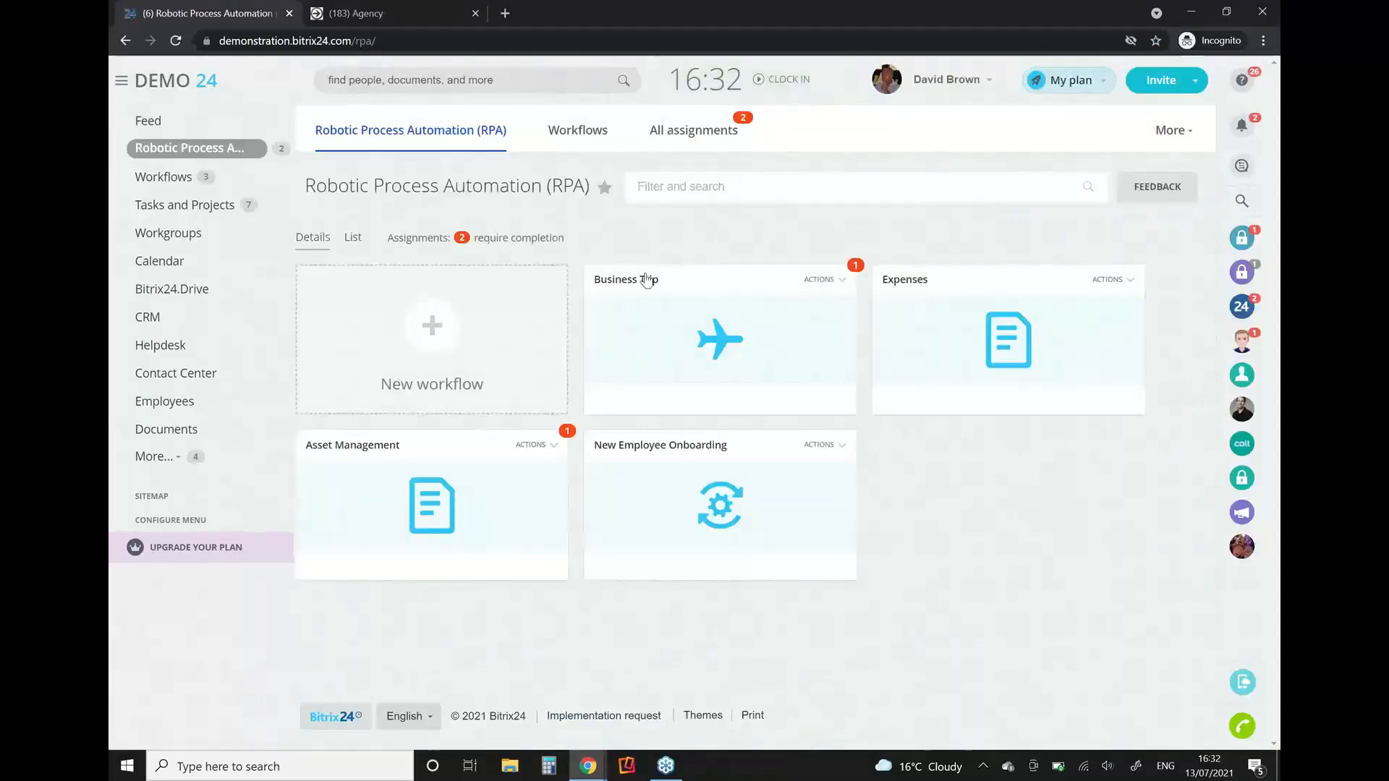
left_click(727, 333)
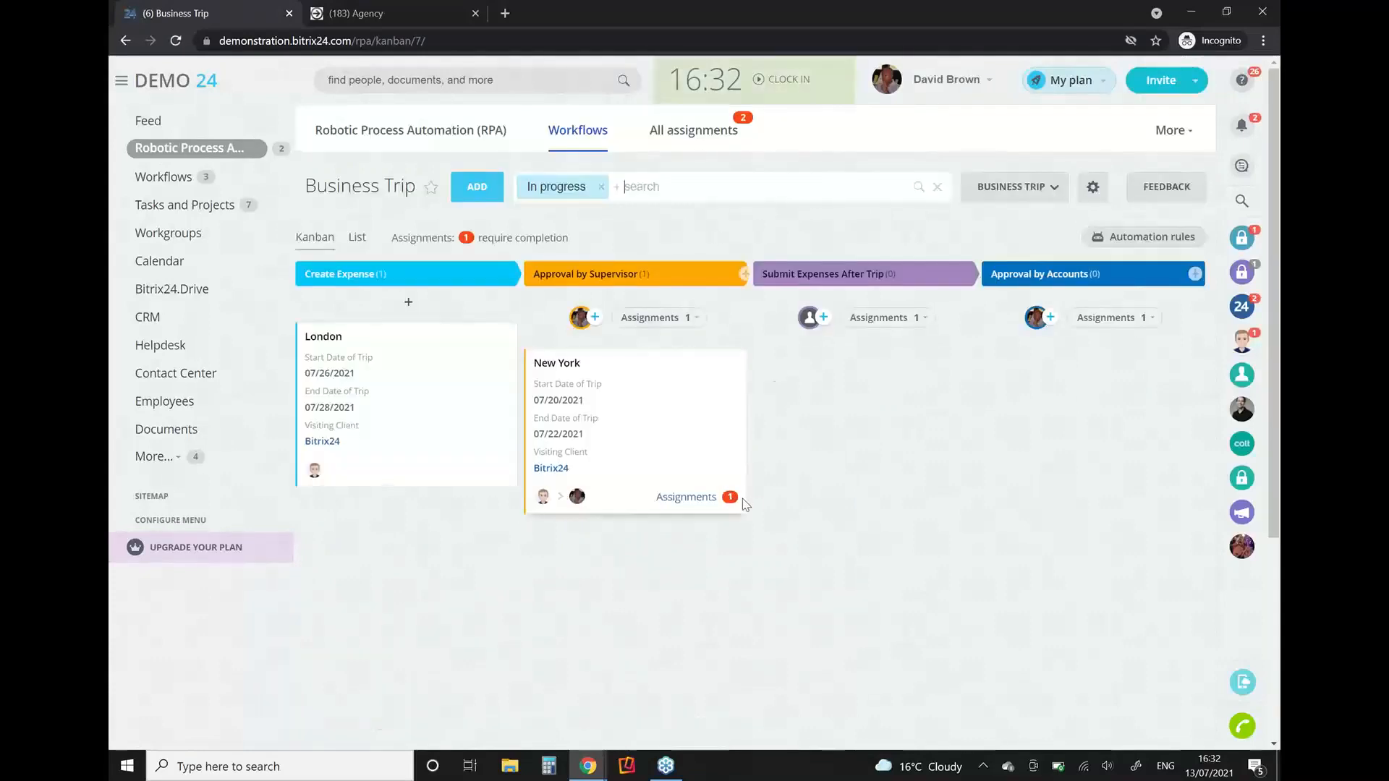
left_click(675, 501)
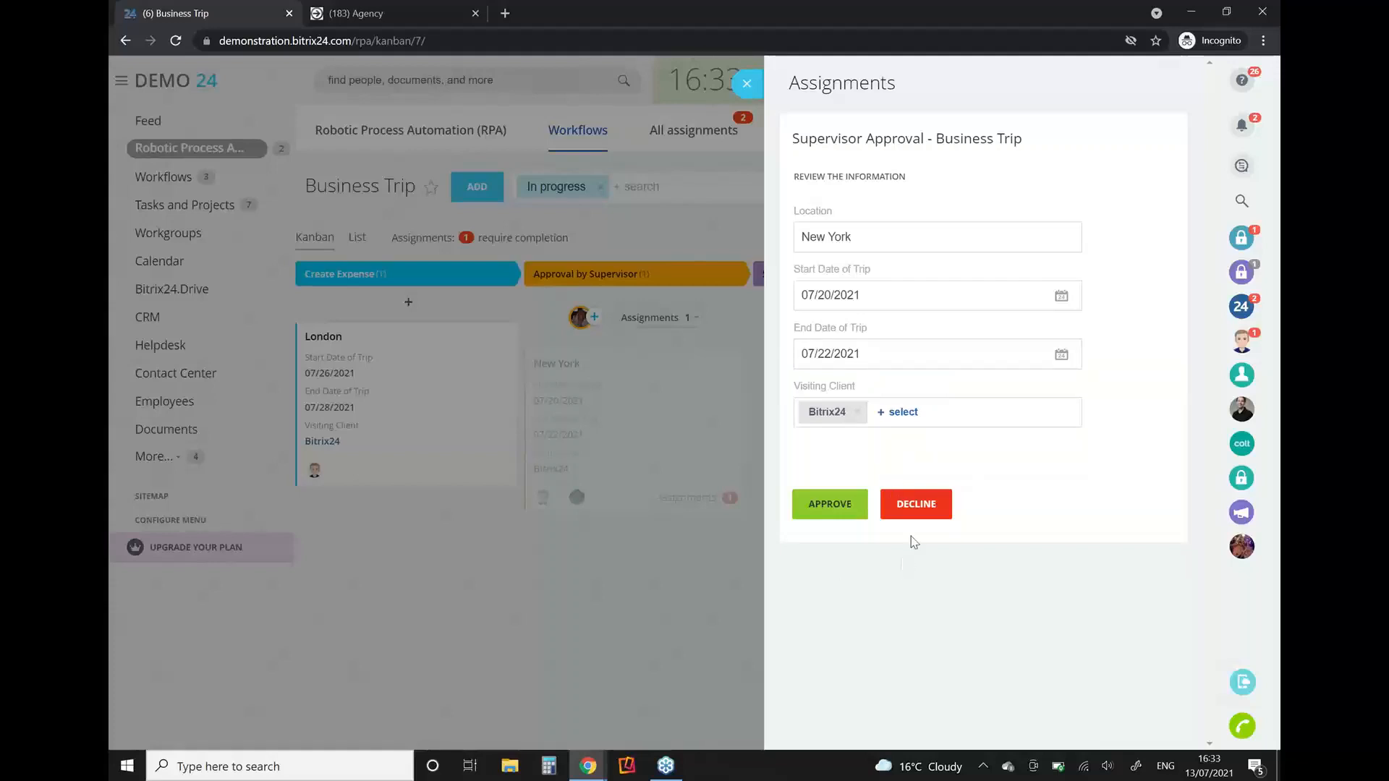
left_click(852, 510)
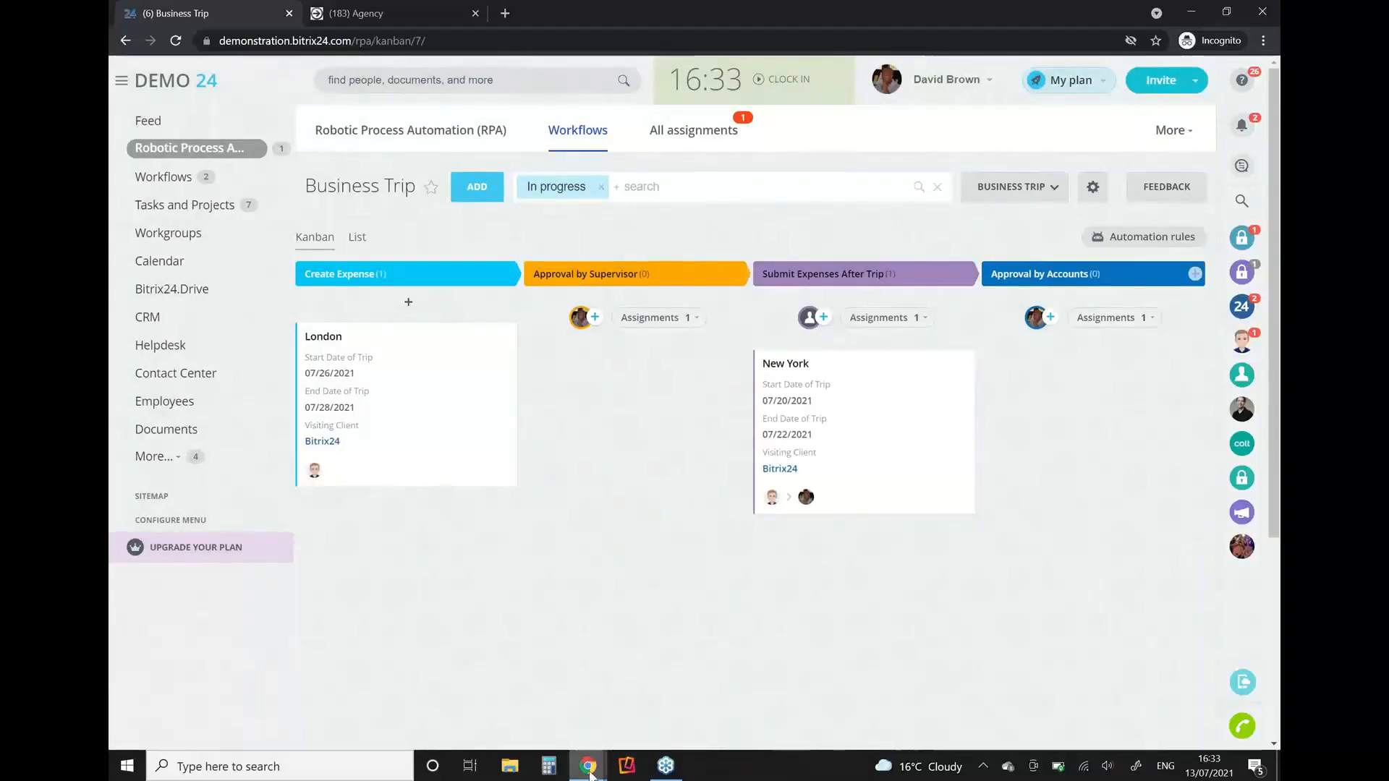
Step: Return to the requester's session and submit "$50 for lunch" as the receipt expenses for the New York trip
mouse_move(590, 767)
left_click(469, 701)
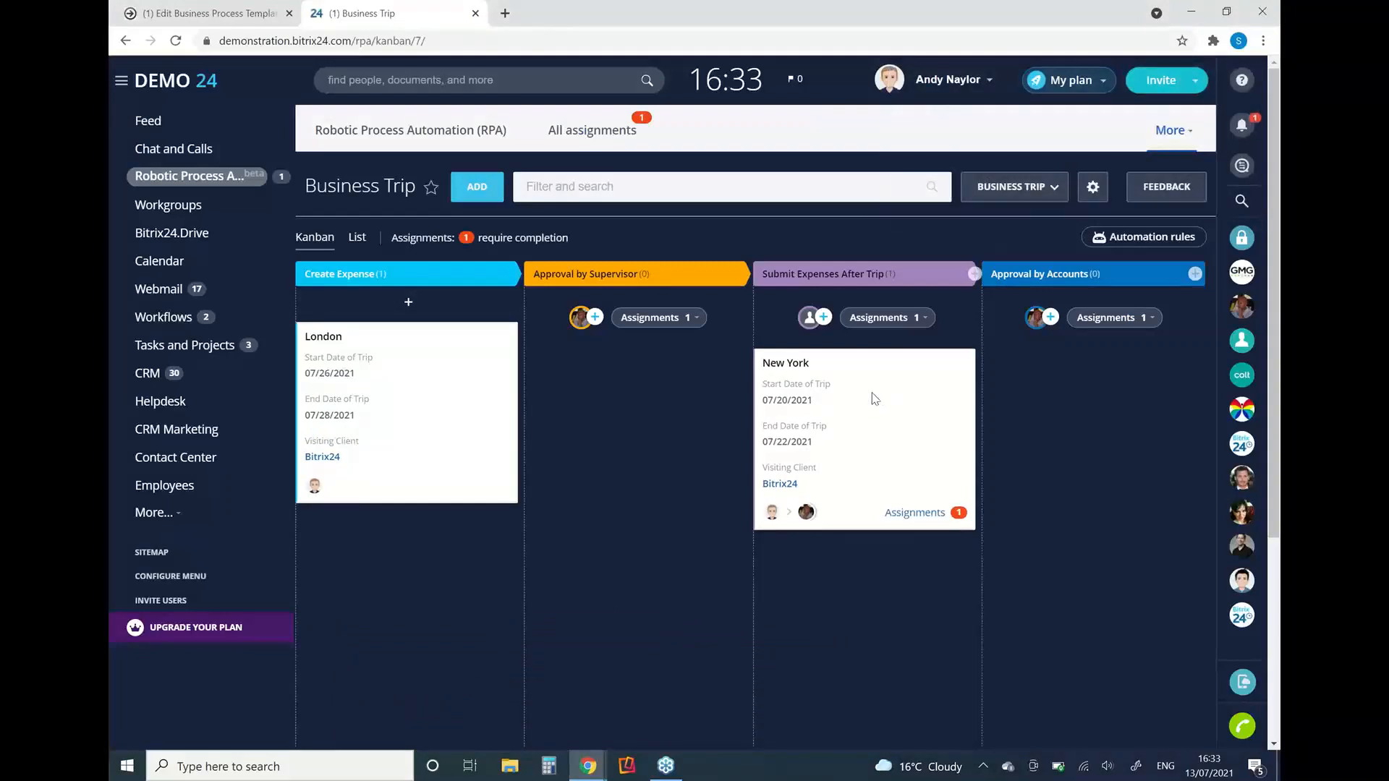
left_click(783, 365)
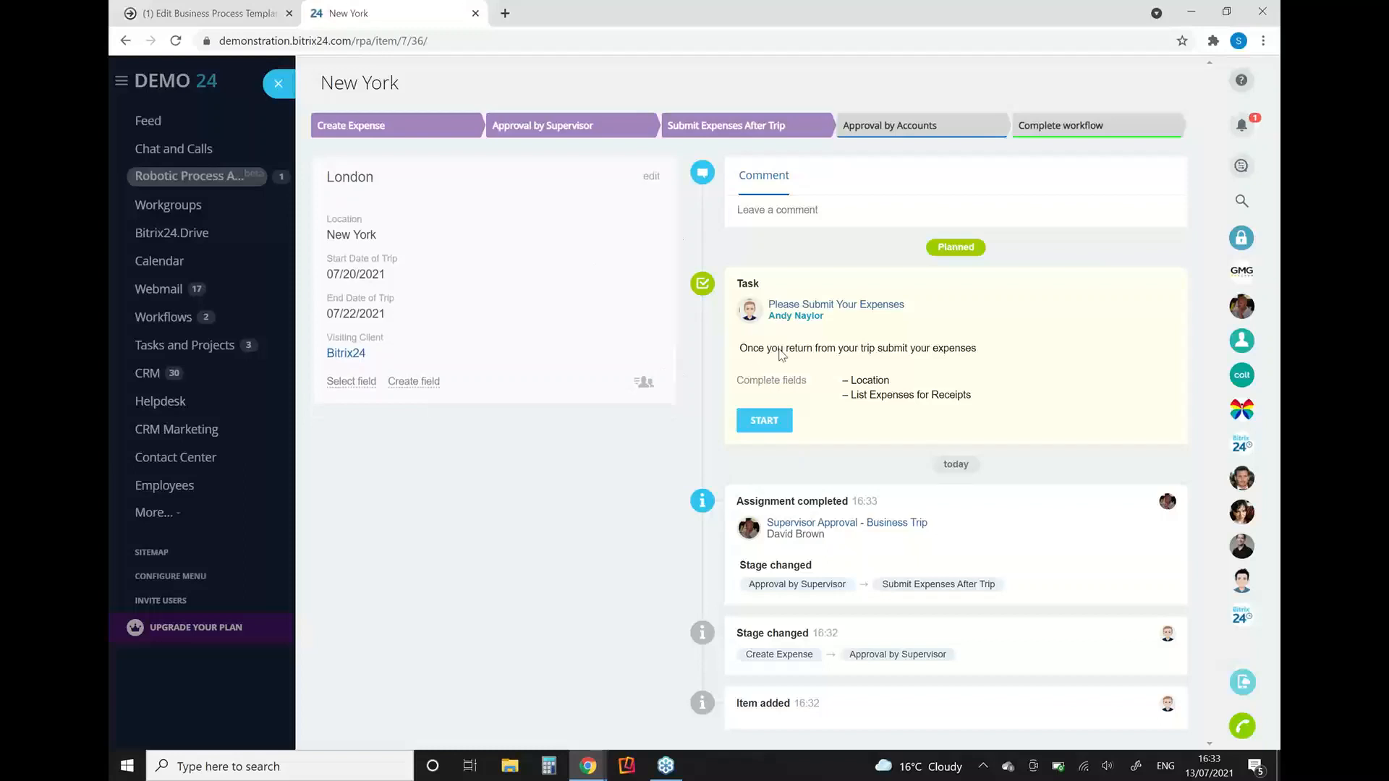
left_click(756, 422)
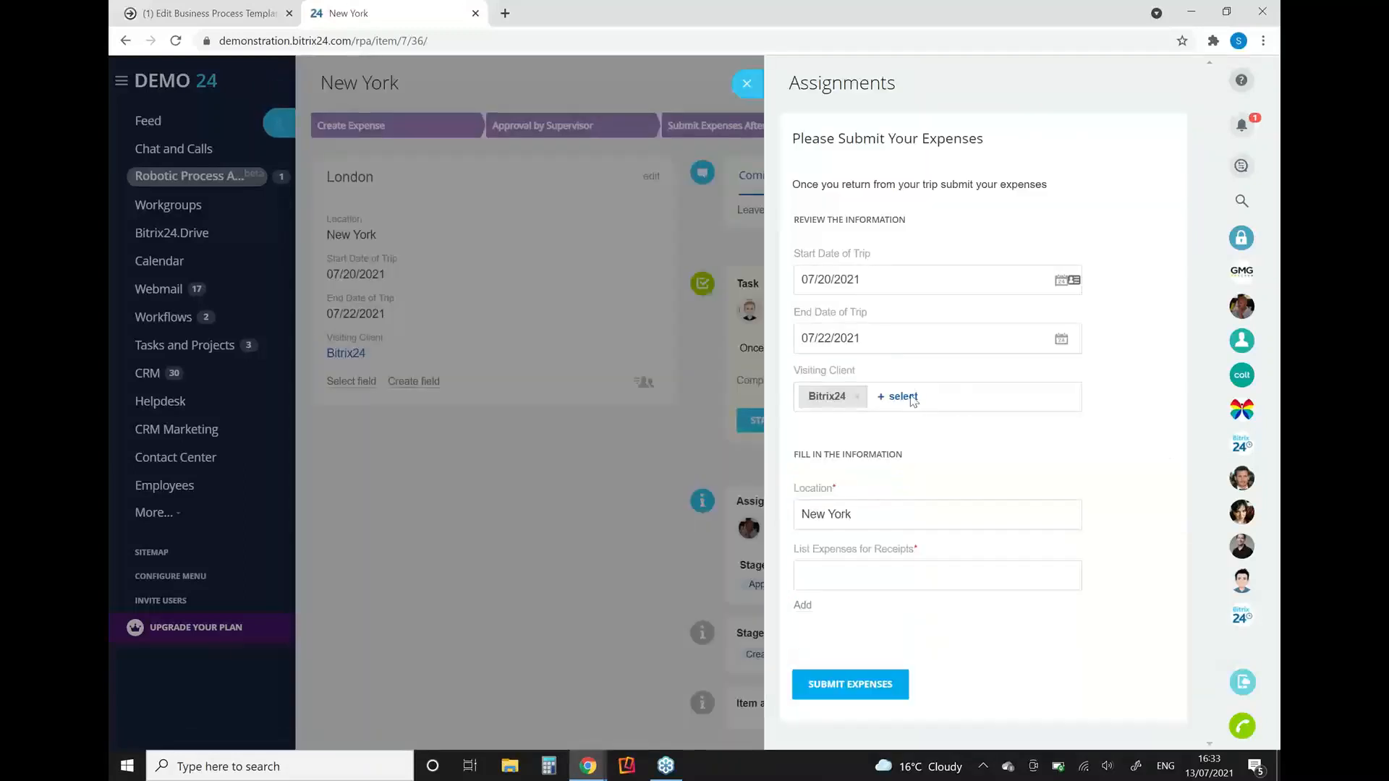
left_click(827, 576)
left_click(832, 689)
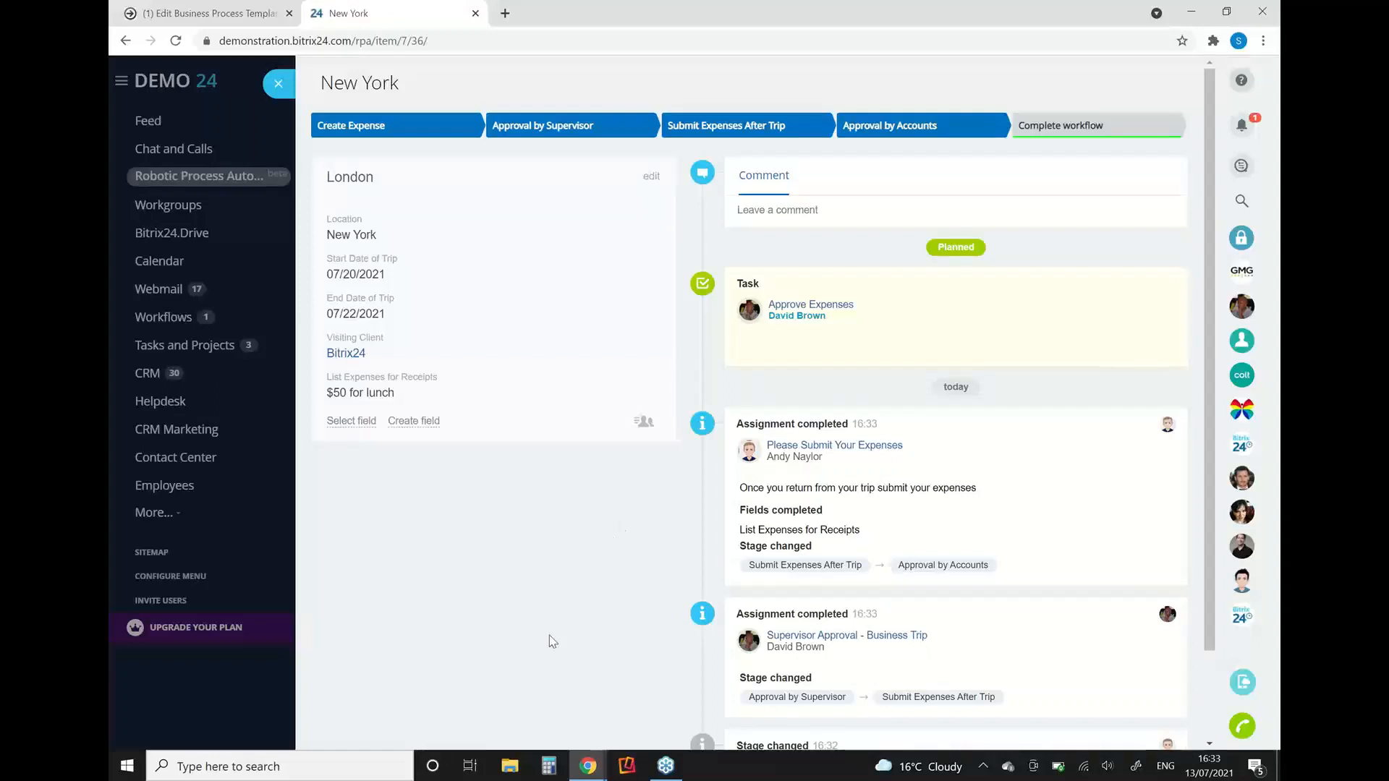
Step: Approve the New York trip's expenses in the supervisor's session and return to the trip in the requester's session
mouse_move(588, 766)
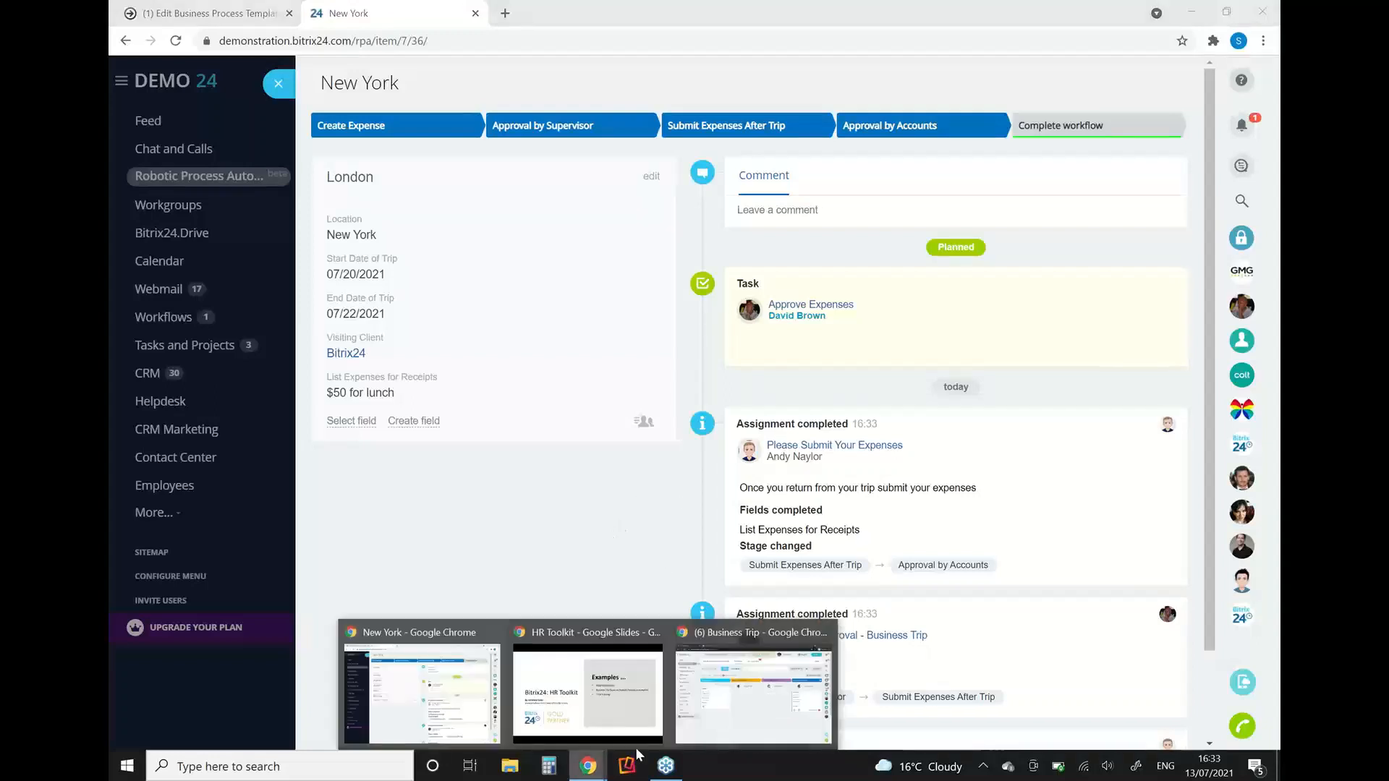
left_click(745, 707)
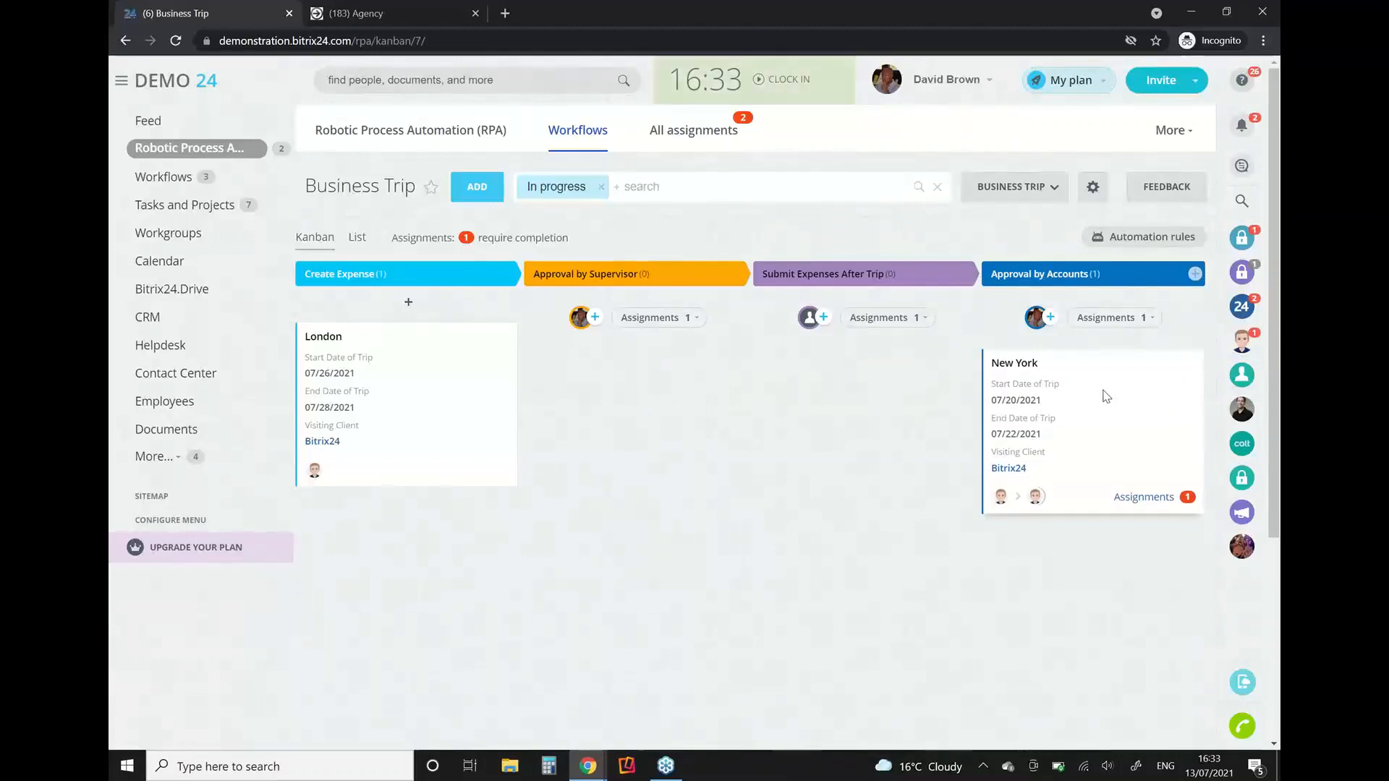
left_click(1023, 372)
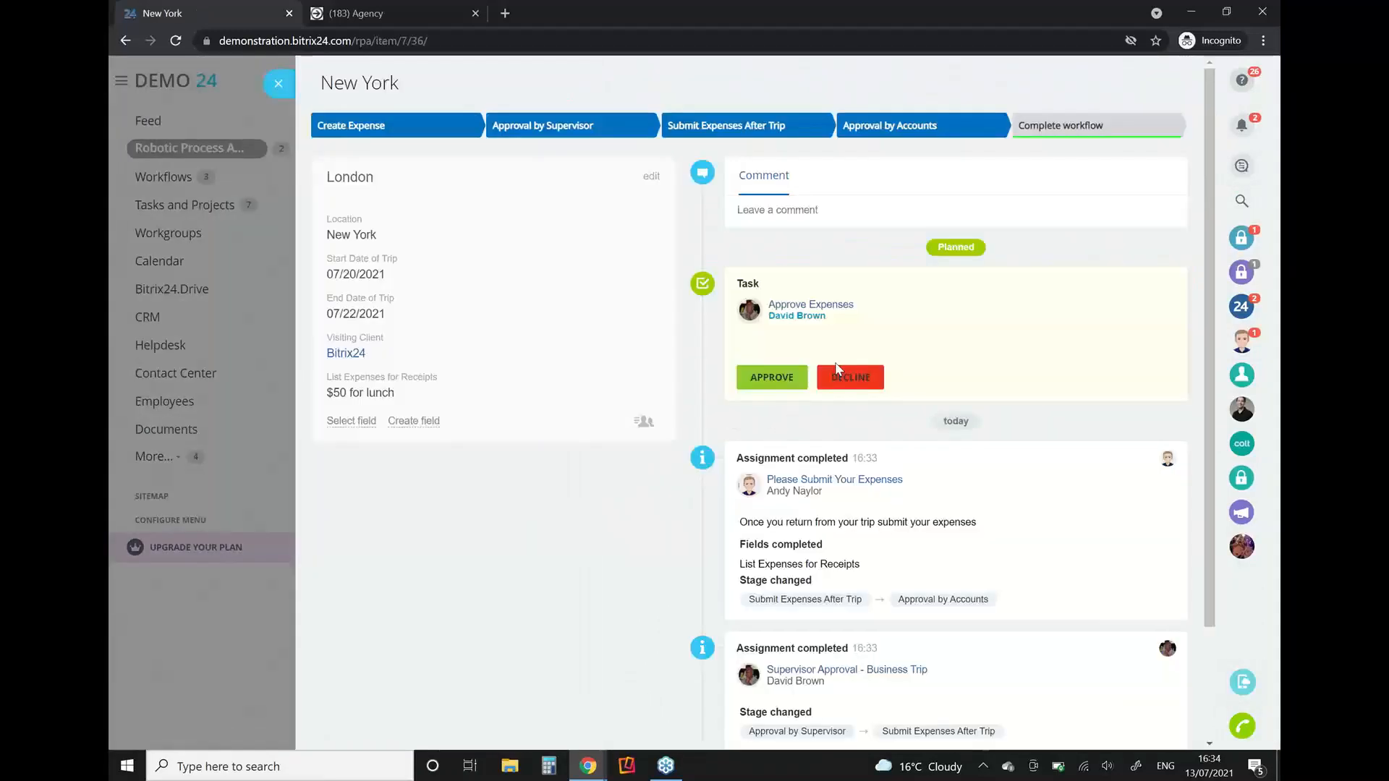
left_click(773, 383)
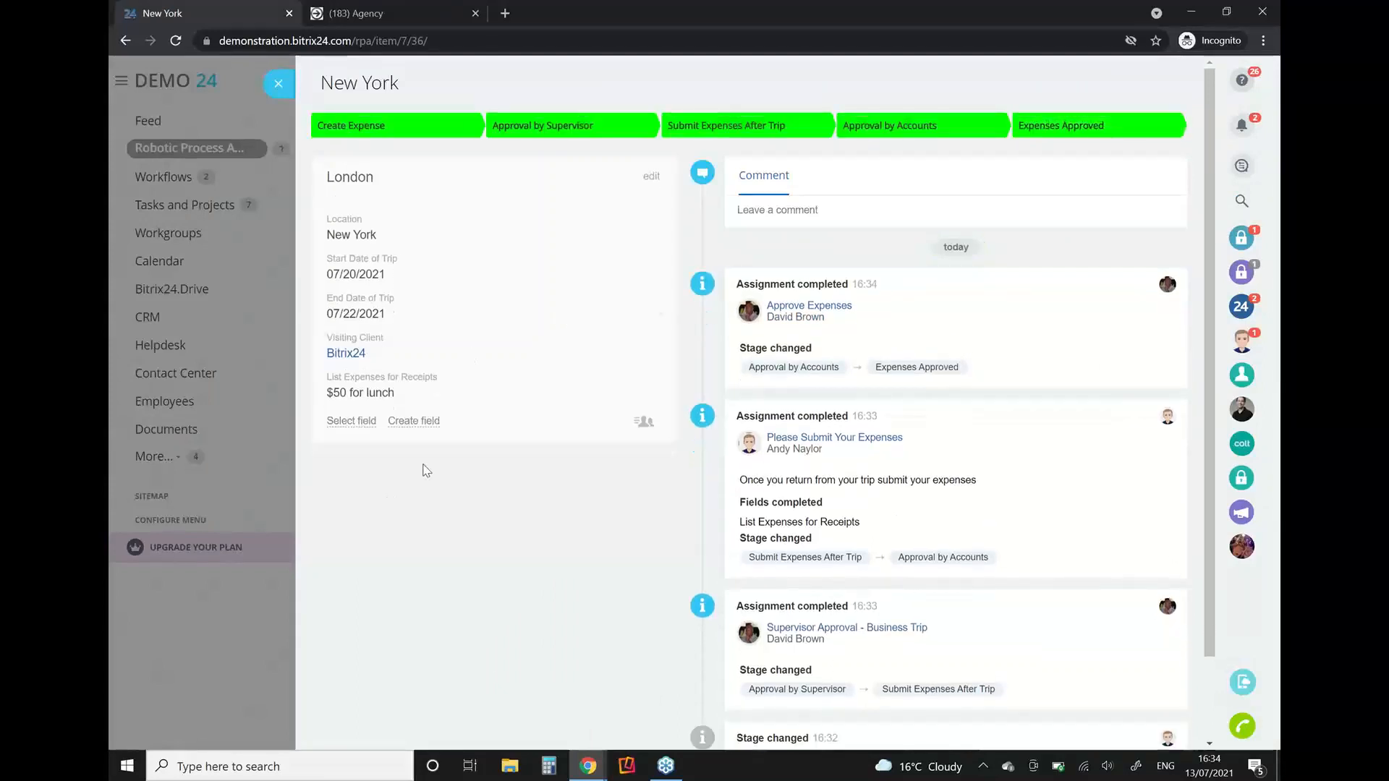
left_click(588, 765)
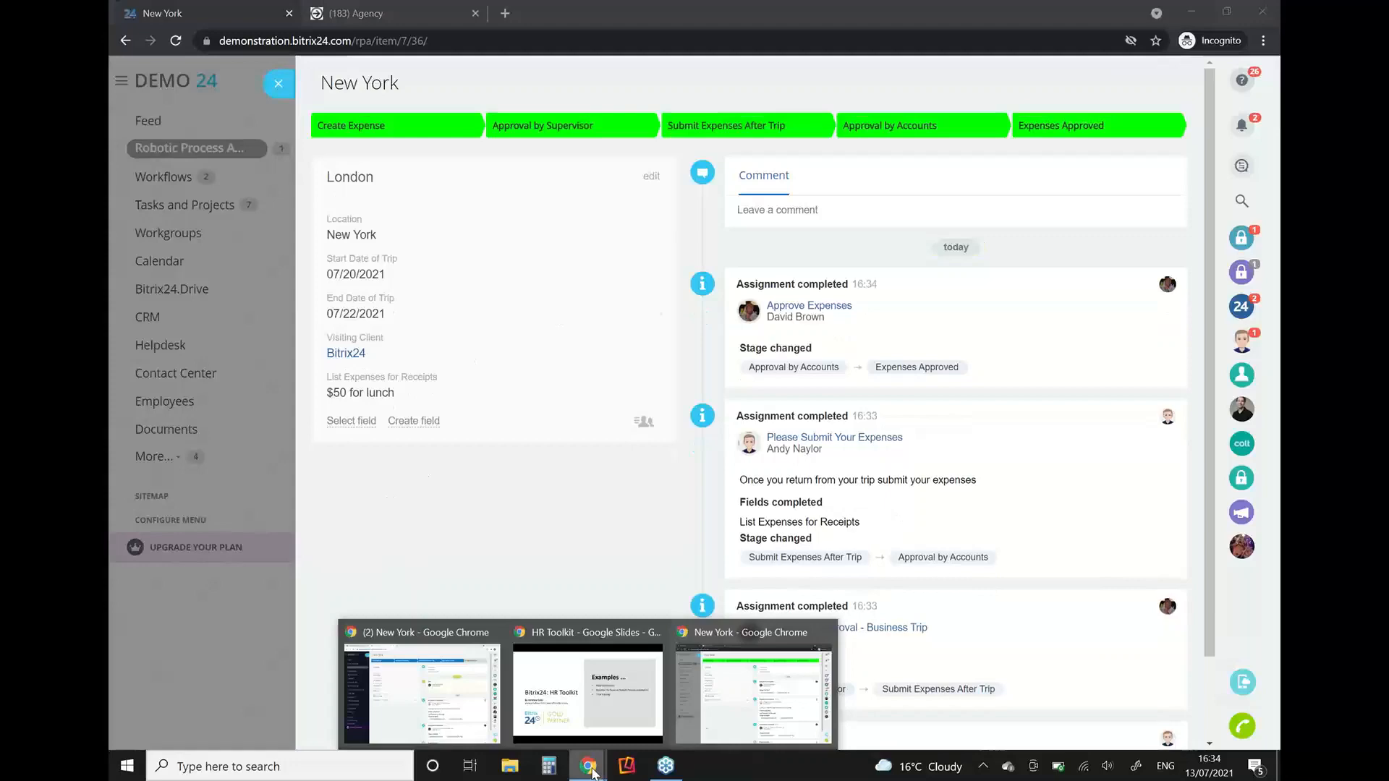
left_click(389, 709)
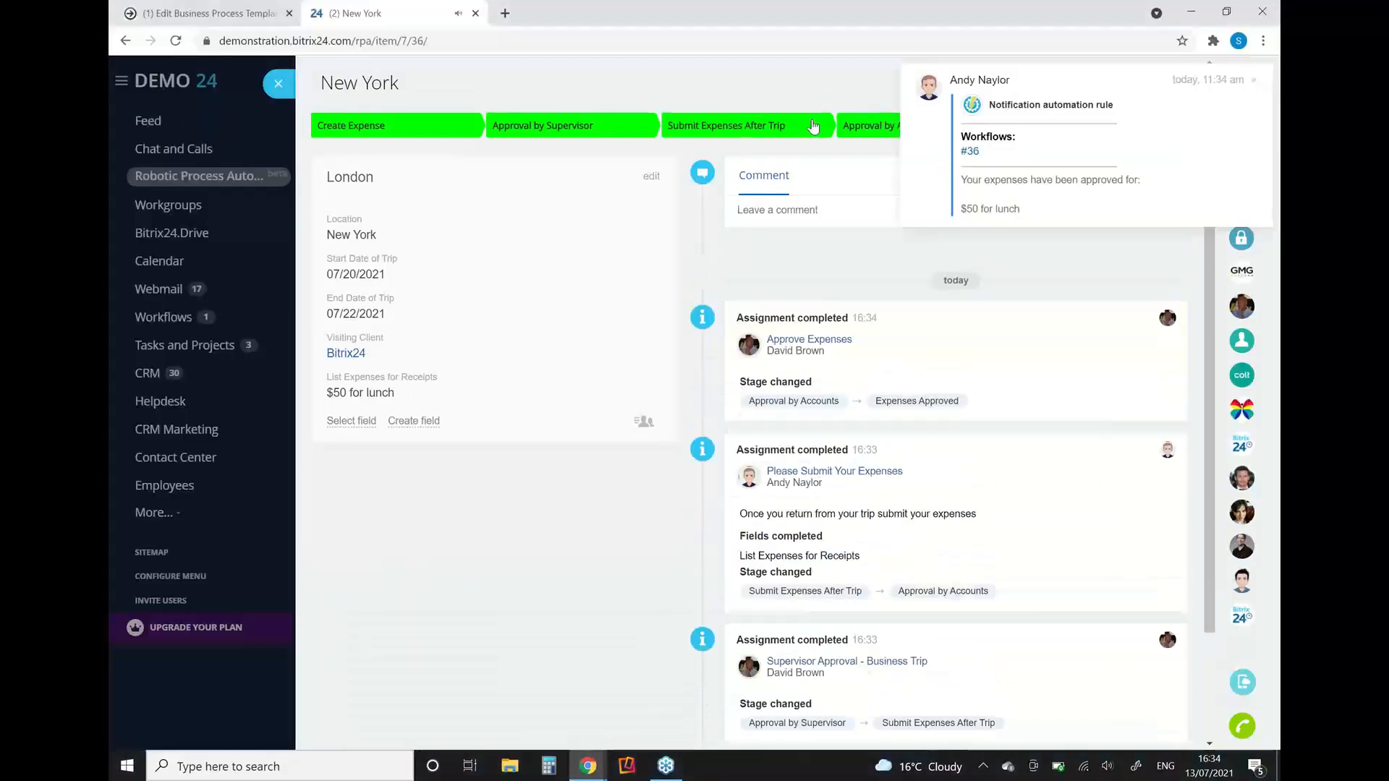
Step: Close the New York trip and filter the Business Trip board to the Expenses Approved stage
left_click(279, 85)
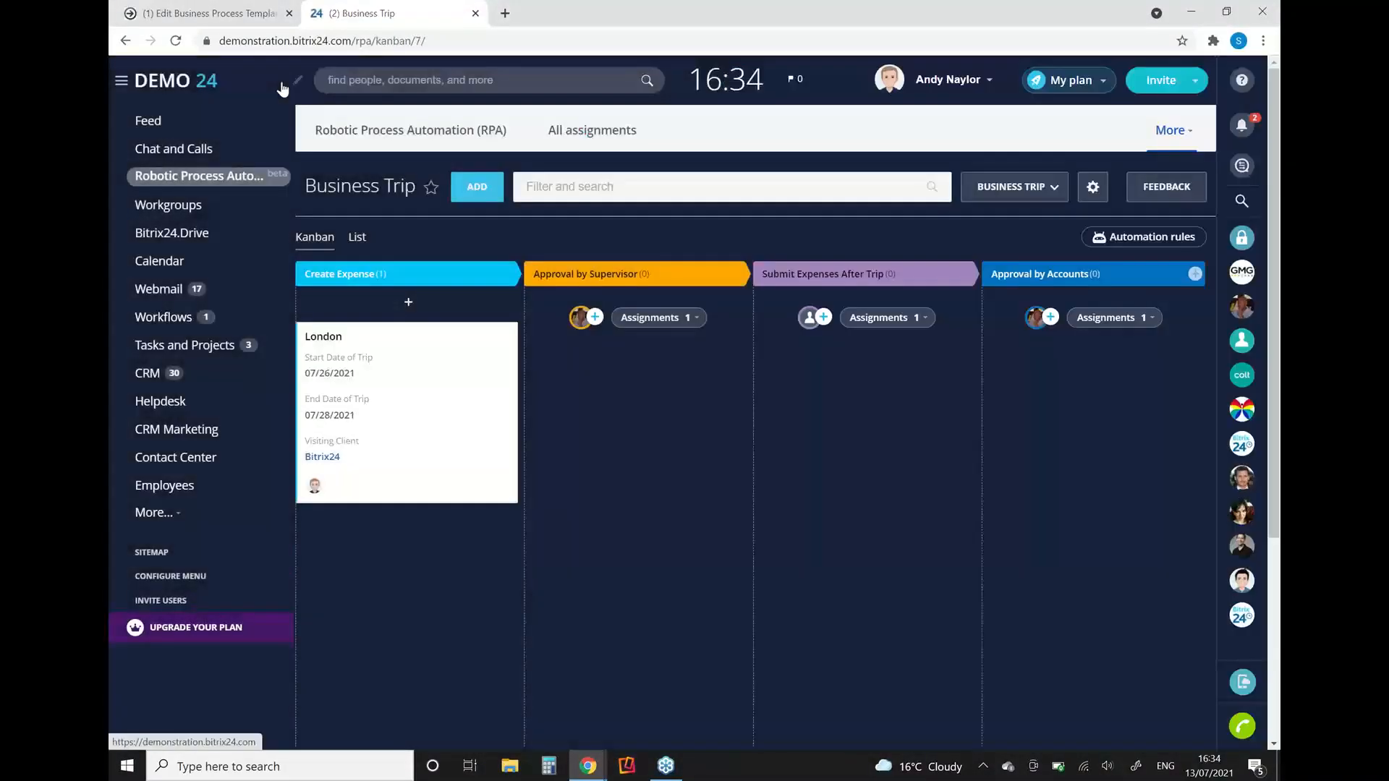
left_click(597, 187)
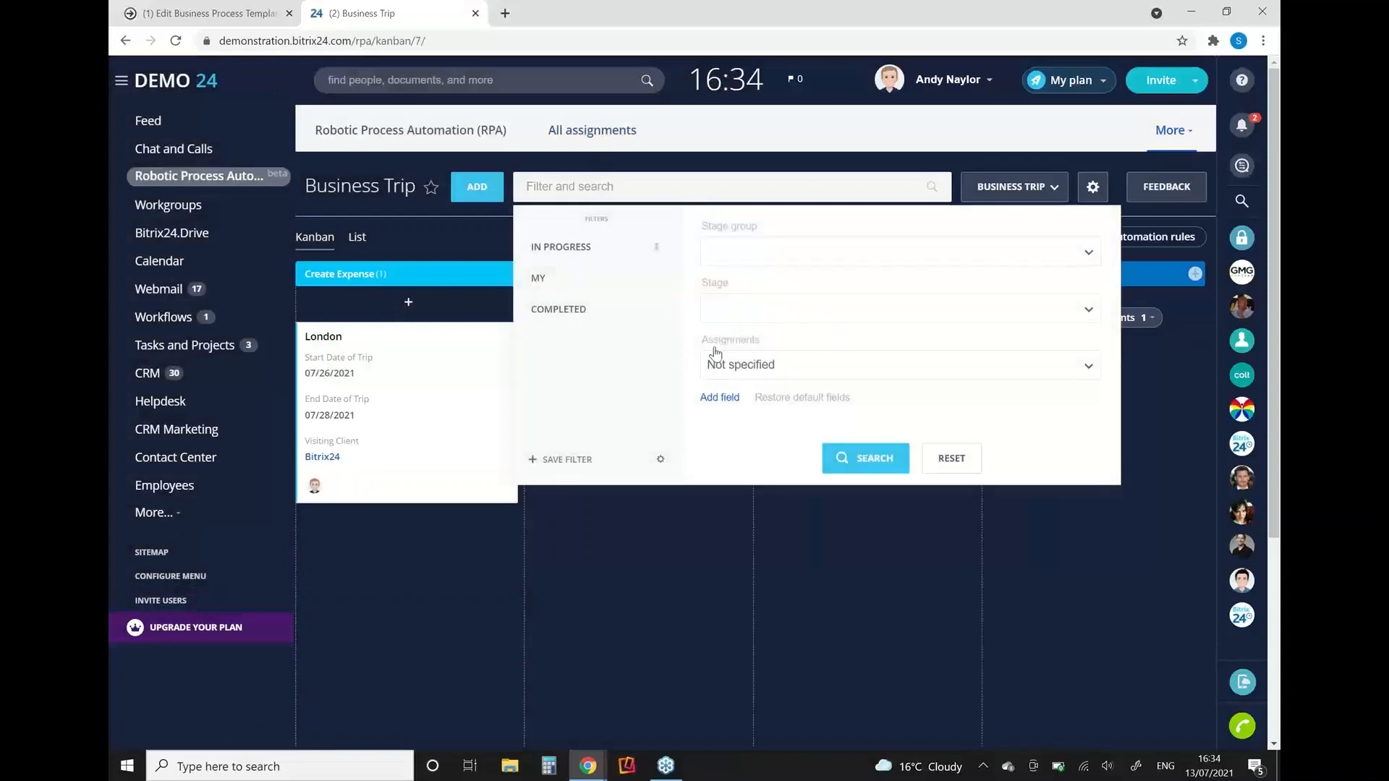
left_click(734, 305)
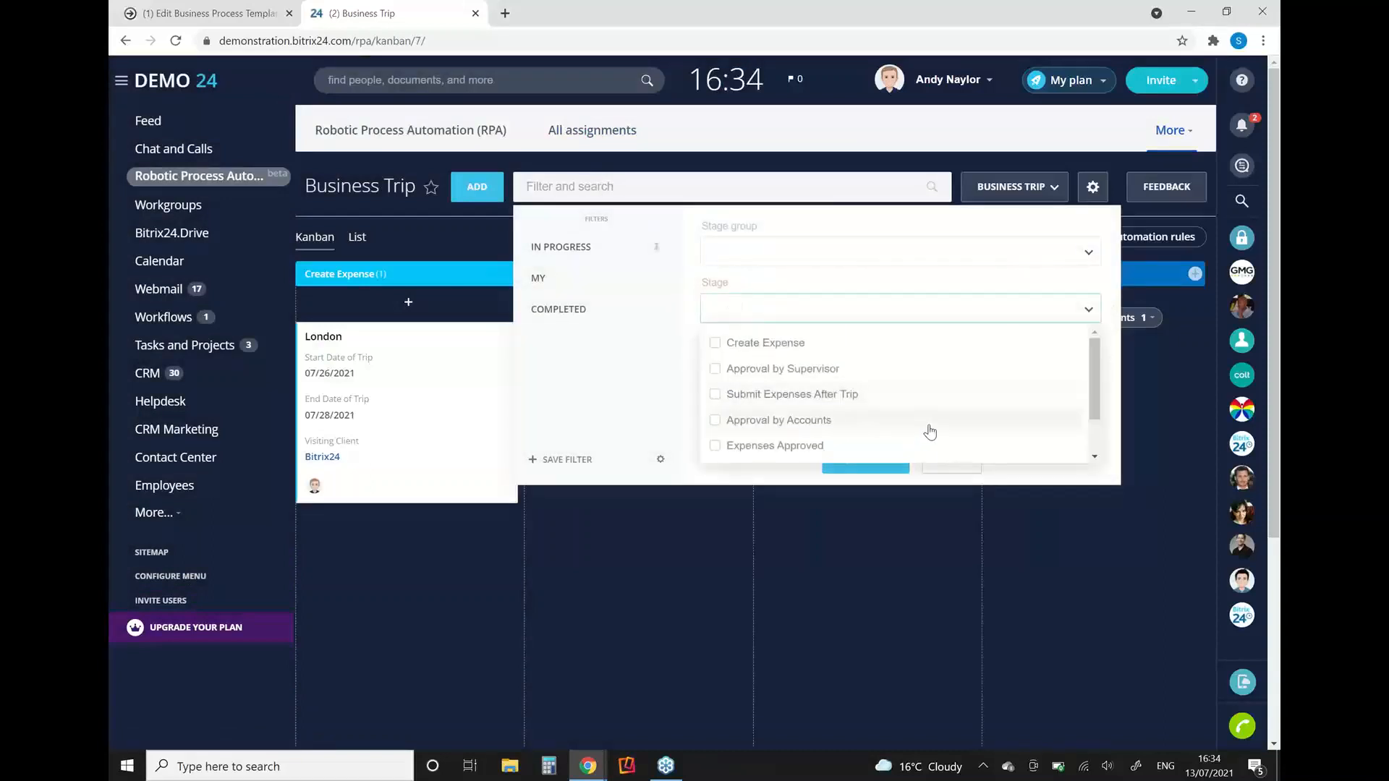
left_click(724, 445)
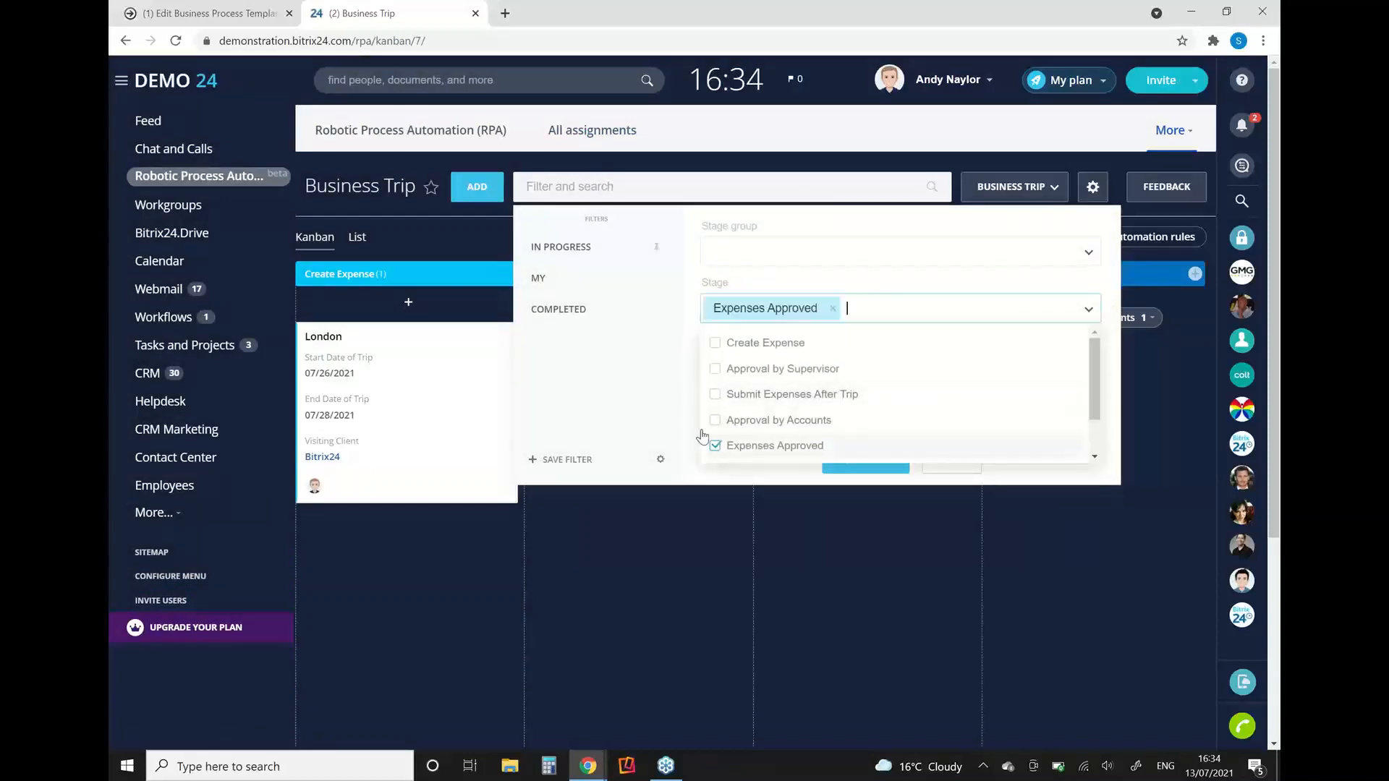
left_click(628, 400)
left_click(865, 463)
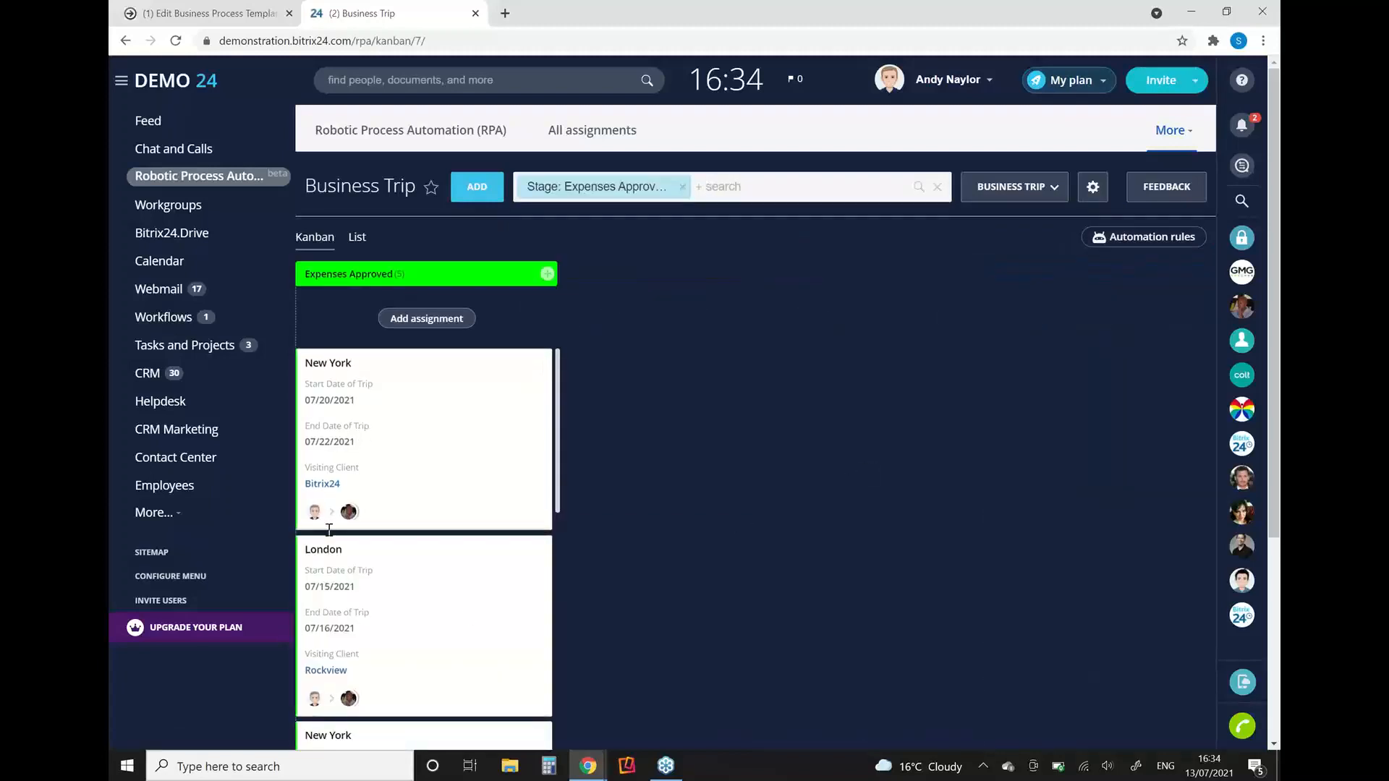
Step: Review the approved New York trip's details and stage history, and return to the Robotic Process Automation (RPA) workflow overview
left_click(316, 383)
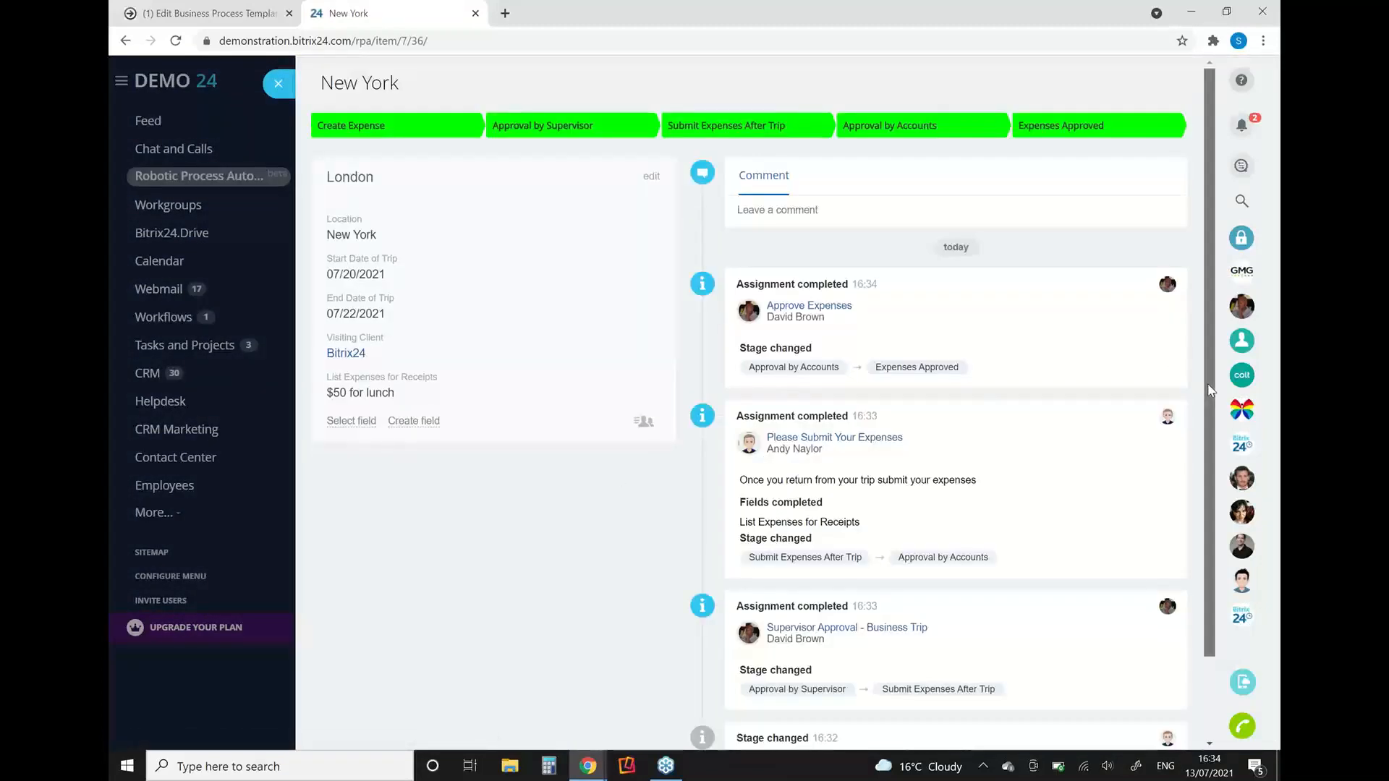
left_click_drag(1209, 388, 1166, 348)
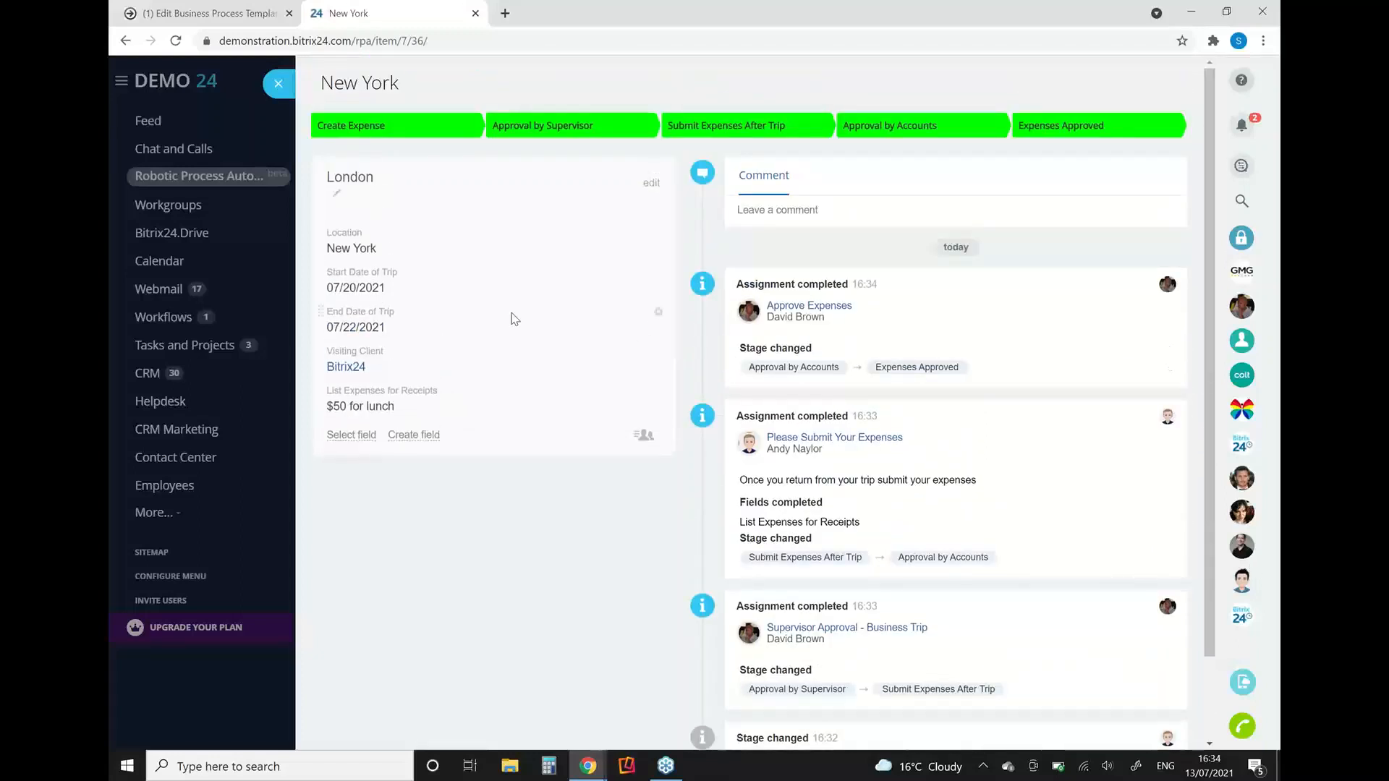
left_click(275, 97)
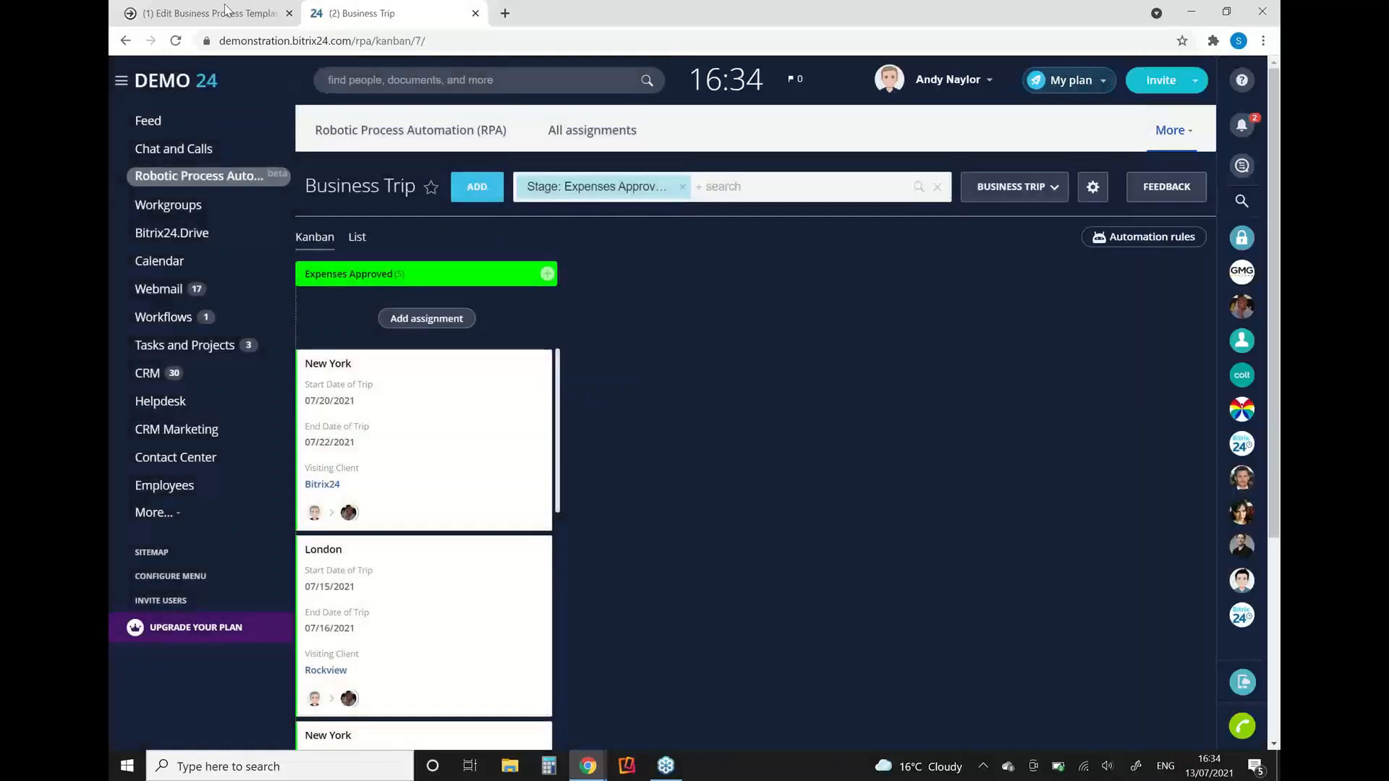
left_click(444, 135)
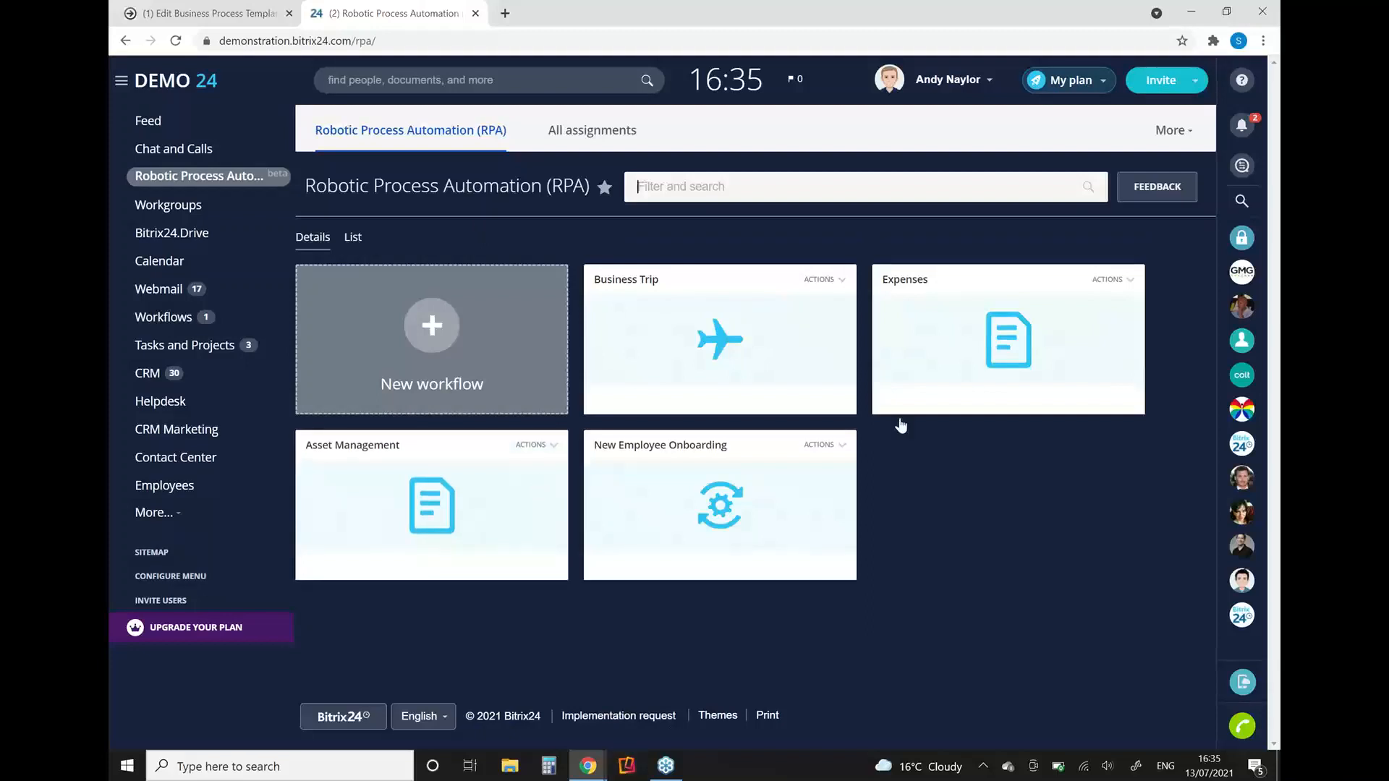
Step: Open Reflector 3, postpone its version update, and move the mirrored iPhone screen over the Expenses workflow card
left_click(628, 769)
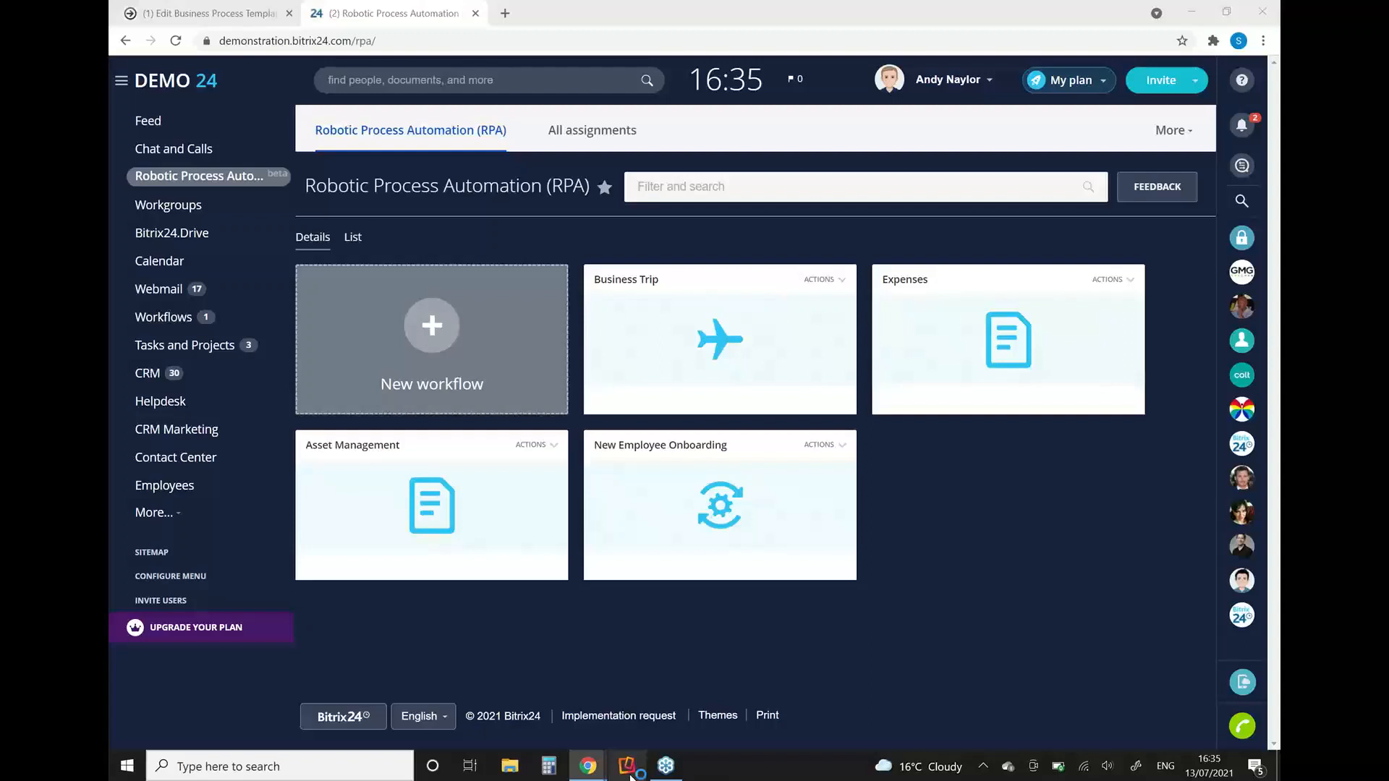
left_click(629, 774)
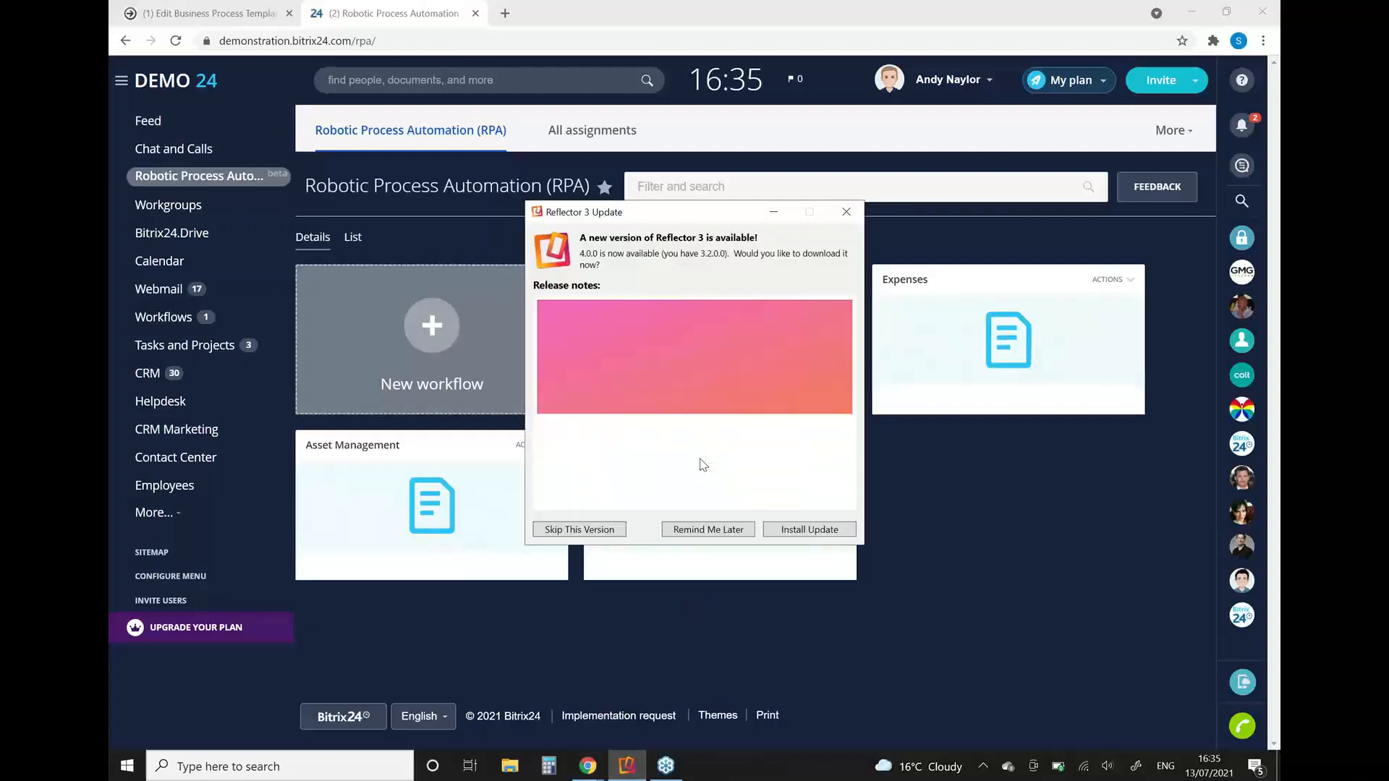
left_click(696, 530)
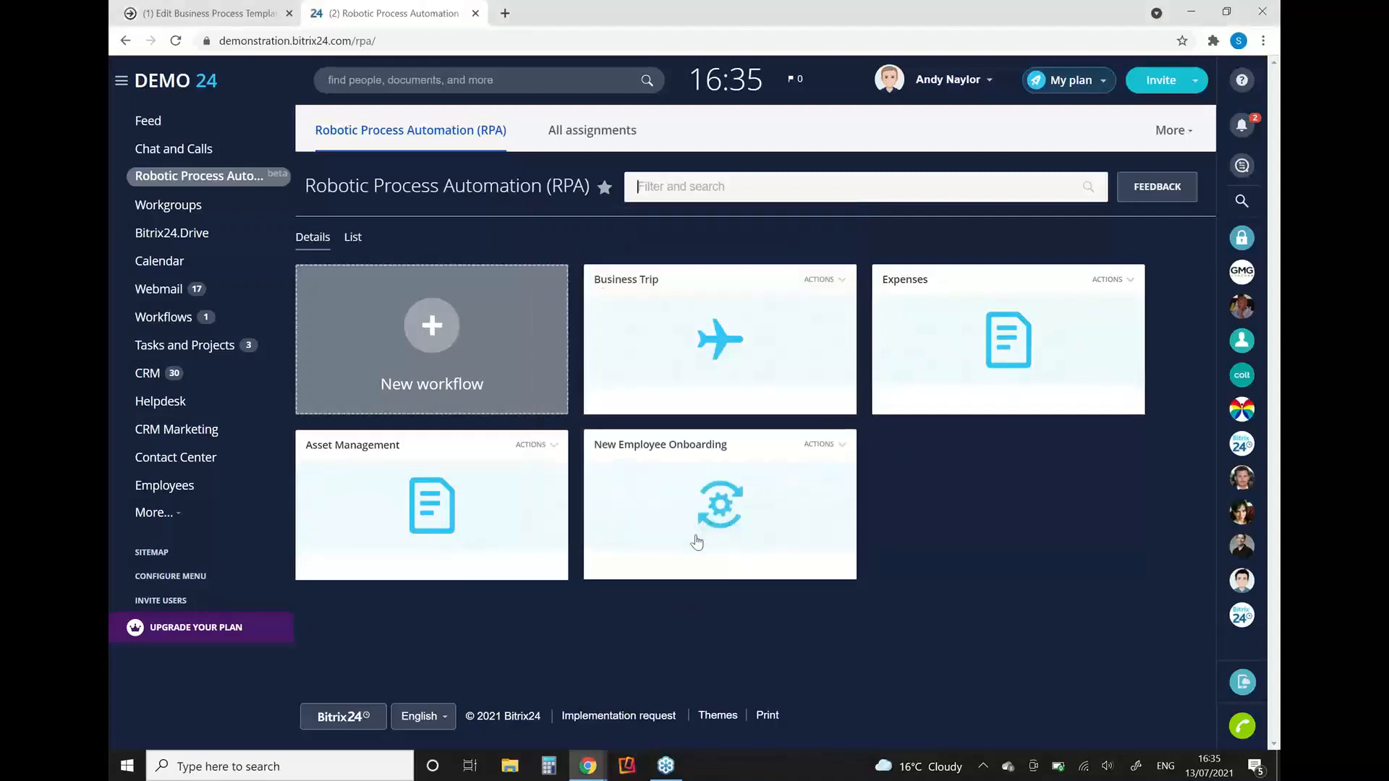
left_click(625, 771)
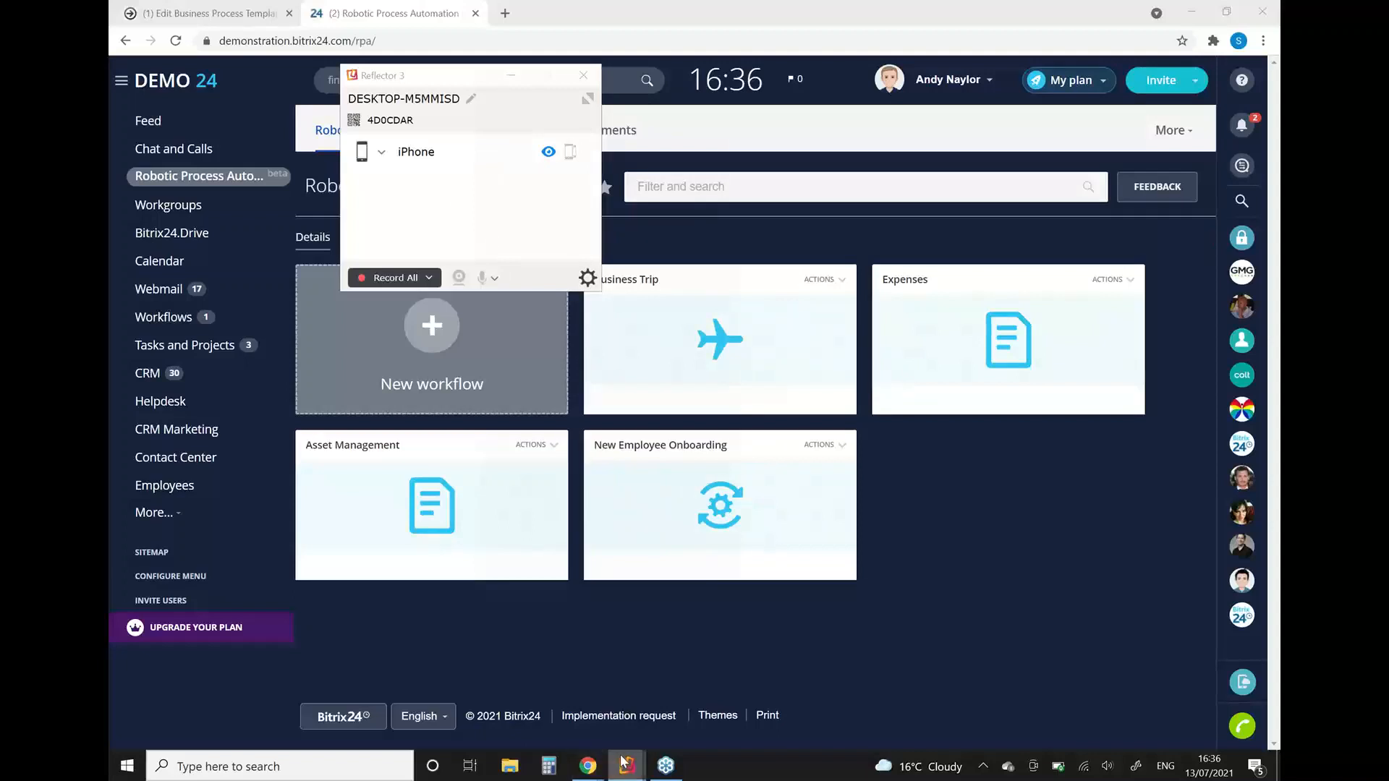
mouse_move(623, 762)
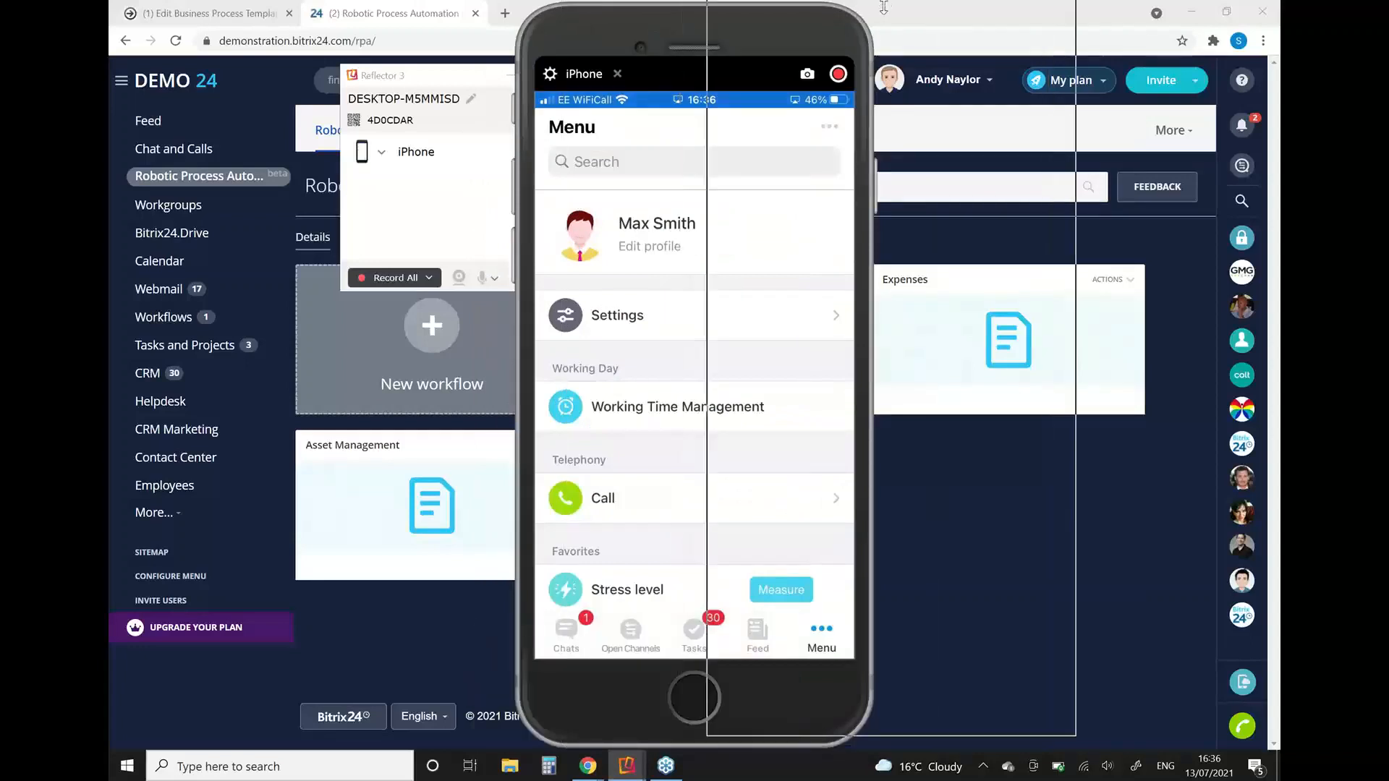
left_click_drag(687, 19, 883, 7)
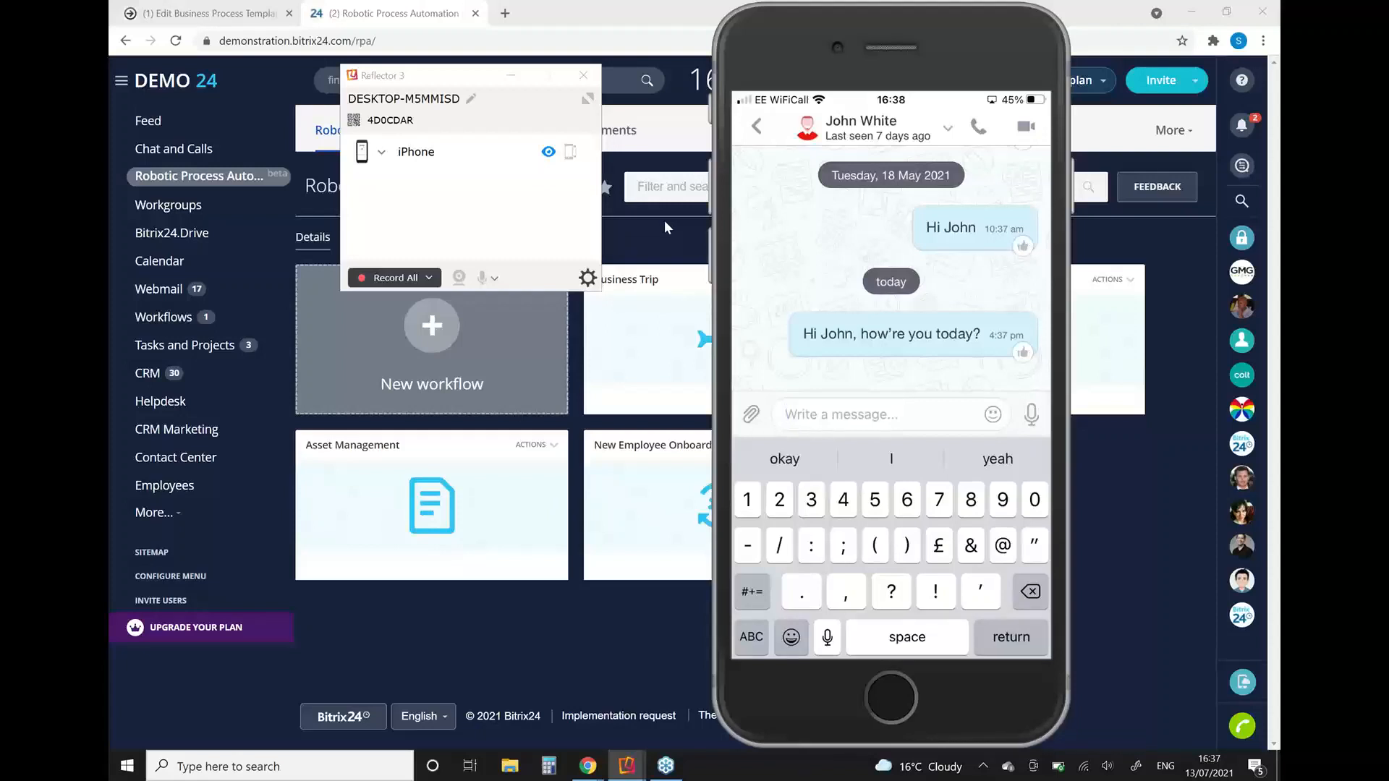
Step: Disconnect the iPhone, close Reflector 3 and switch to the Bitrix24: HR Toolkit slideshow
mouse_move(516, 159)
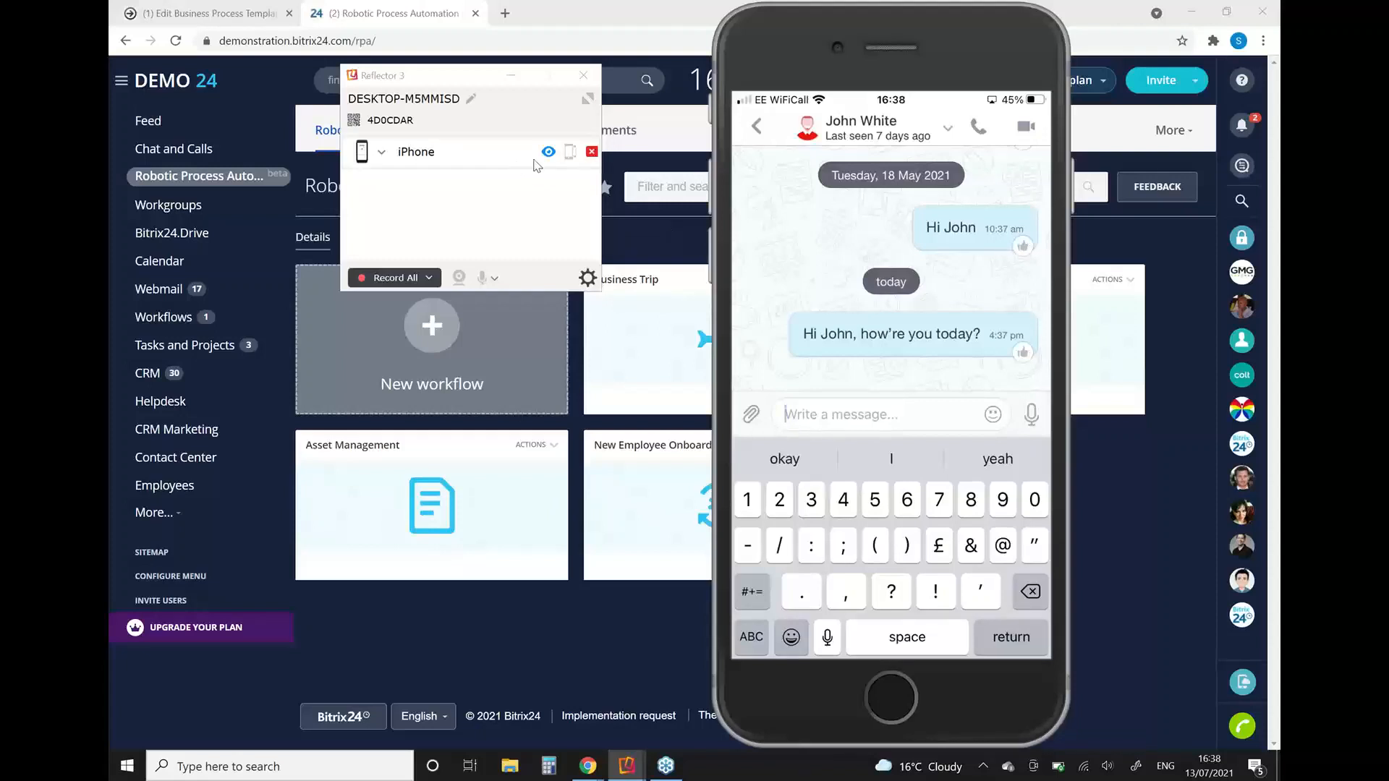
left_click(591, 152)
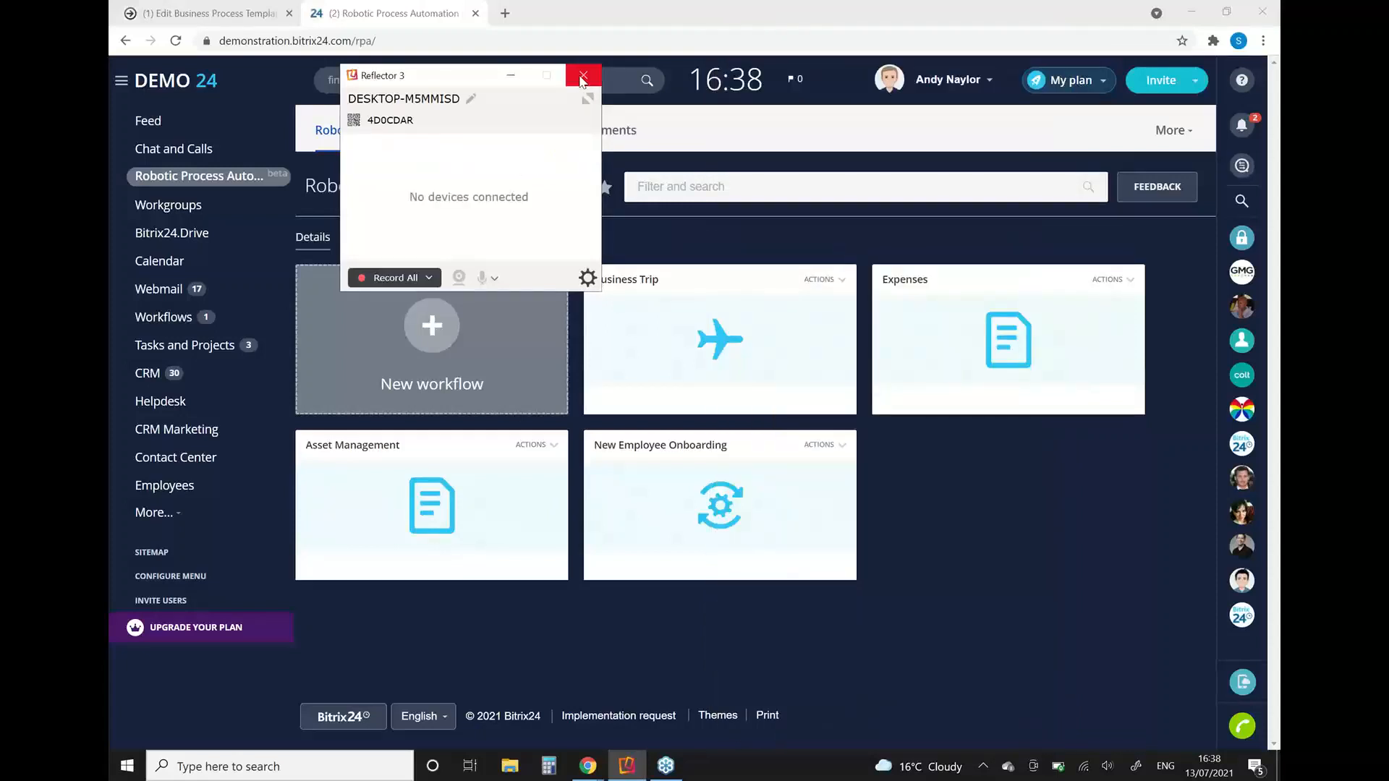
left_click(579, 81)
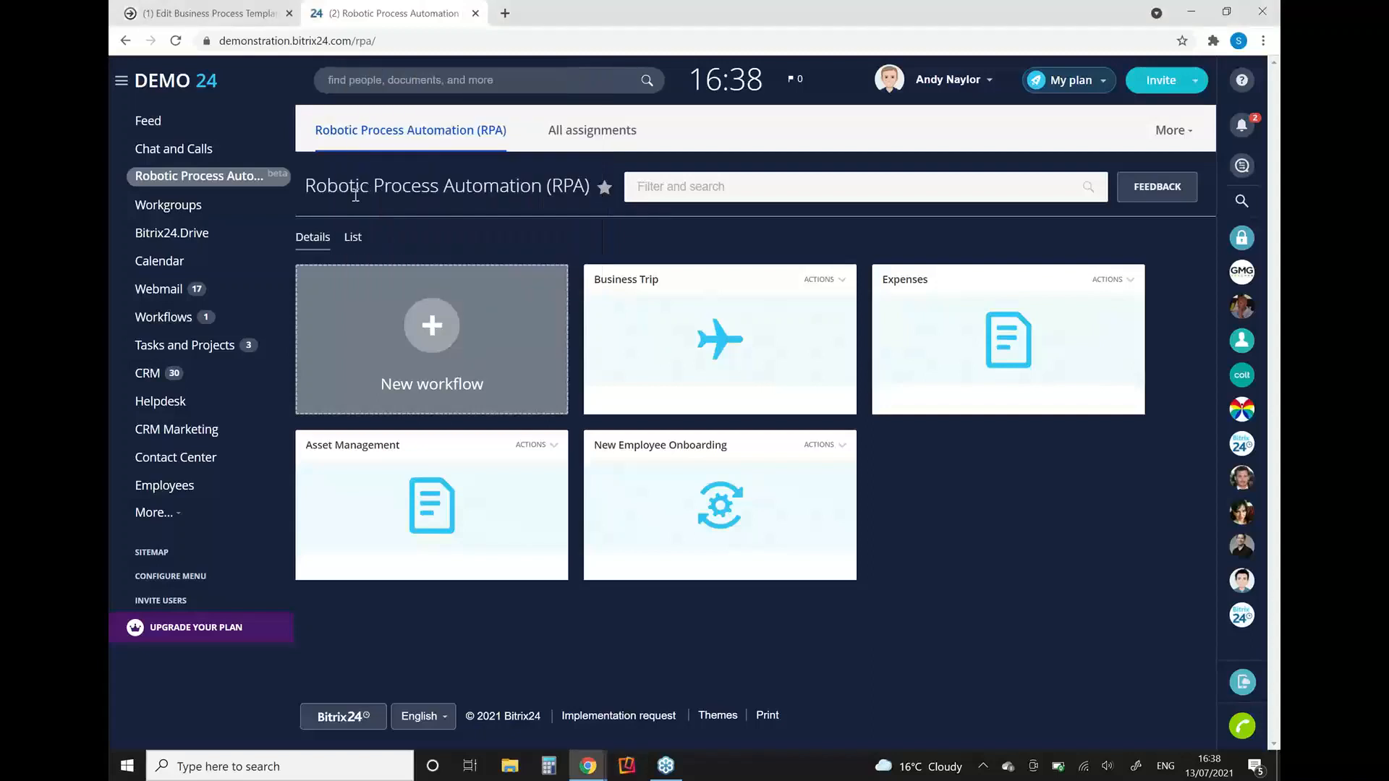
key("alt+Tab")
key("alt+Tab")
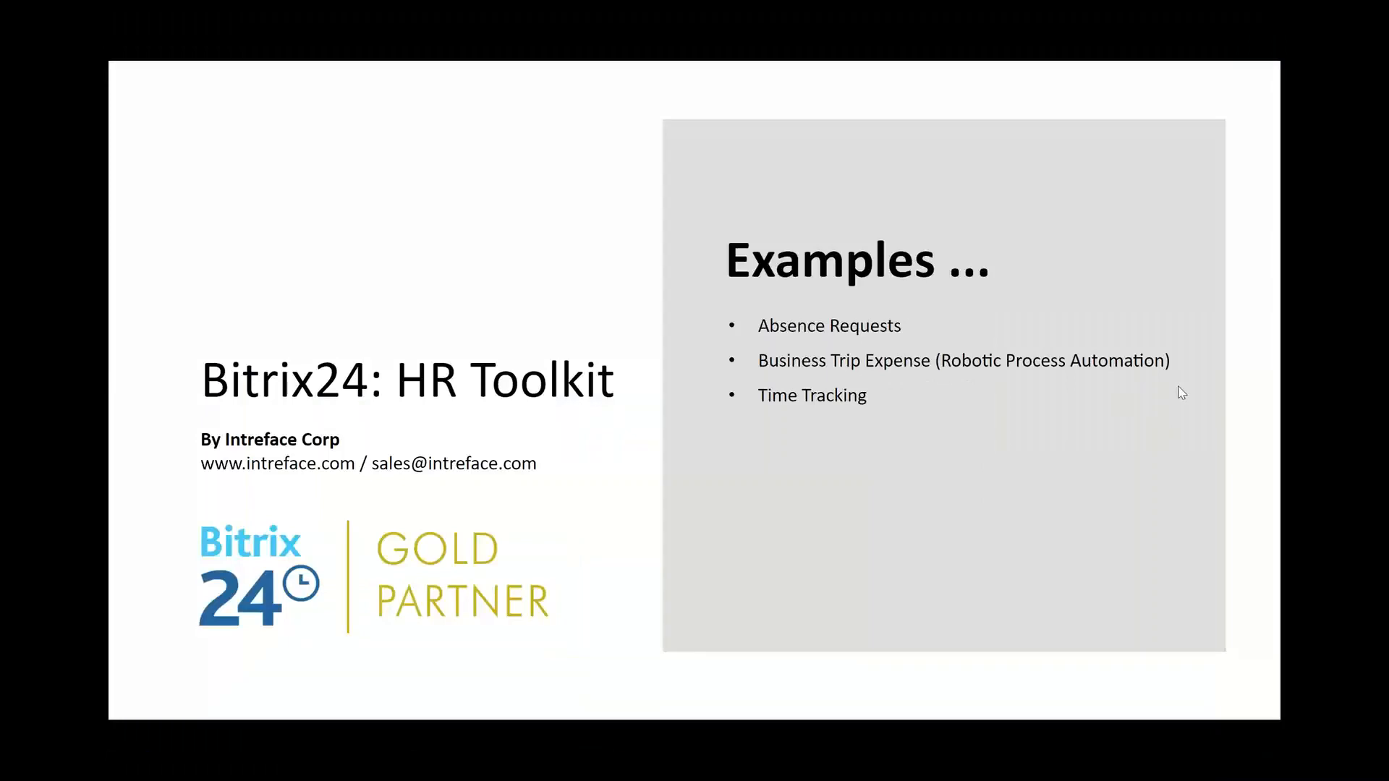
left_click(1234, 136)
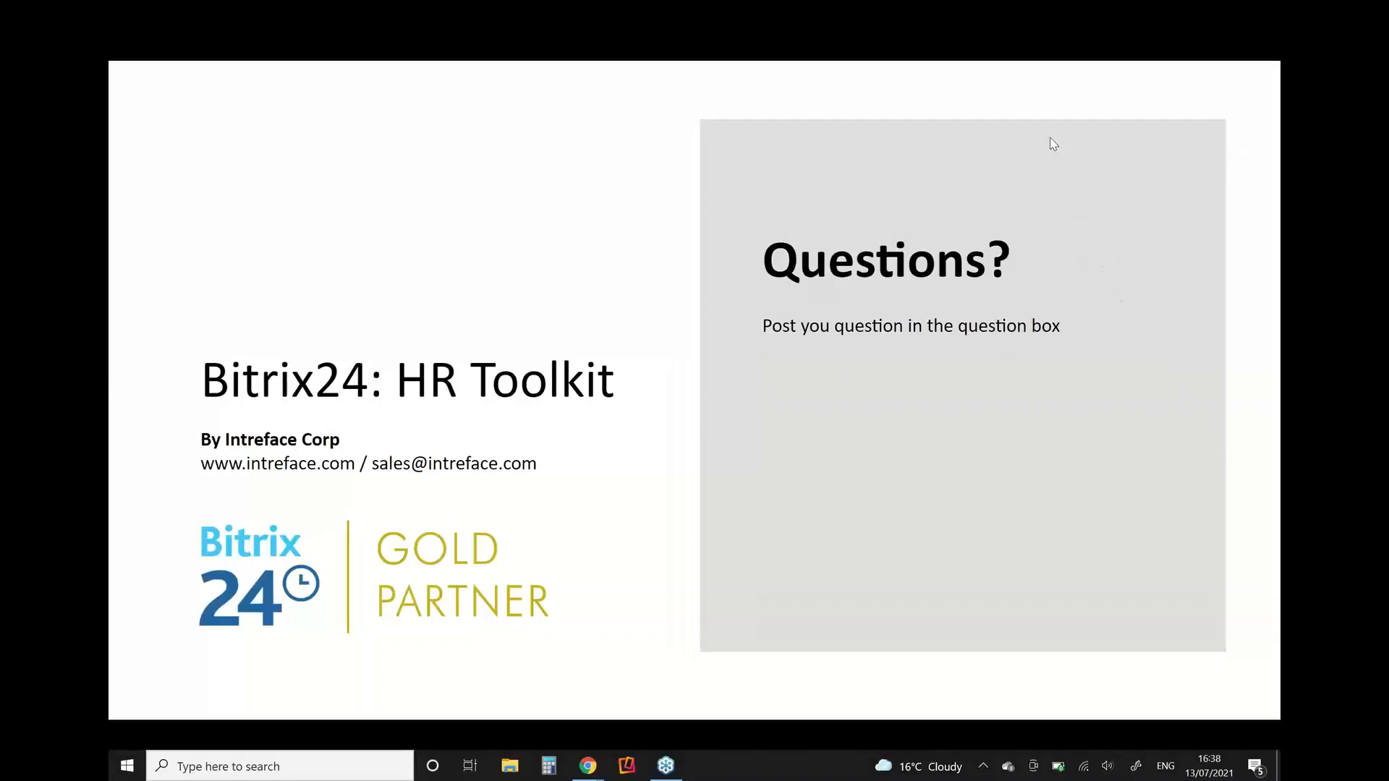
left_click(1037, 254)
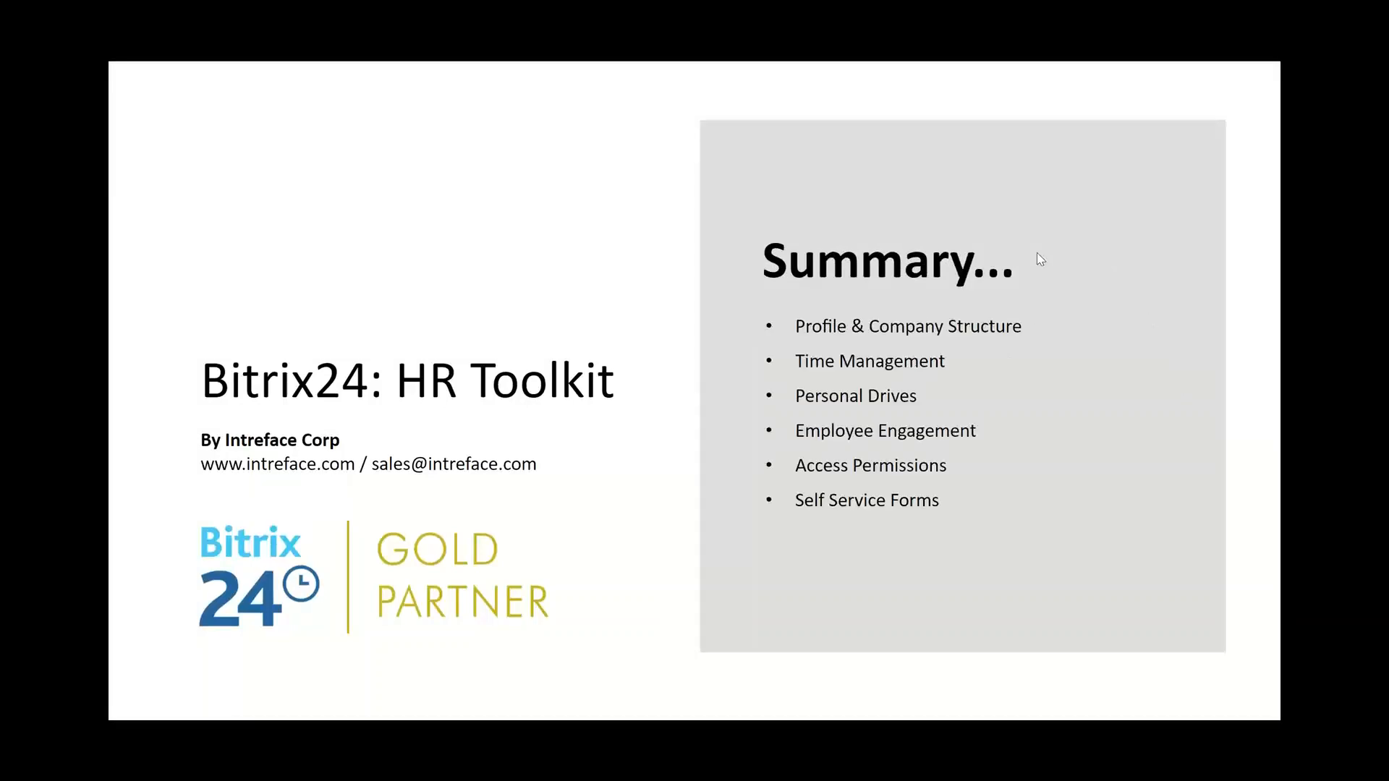